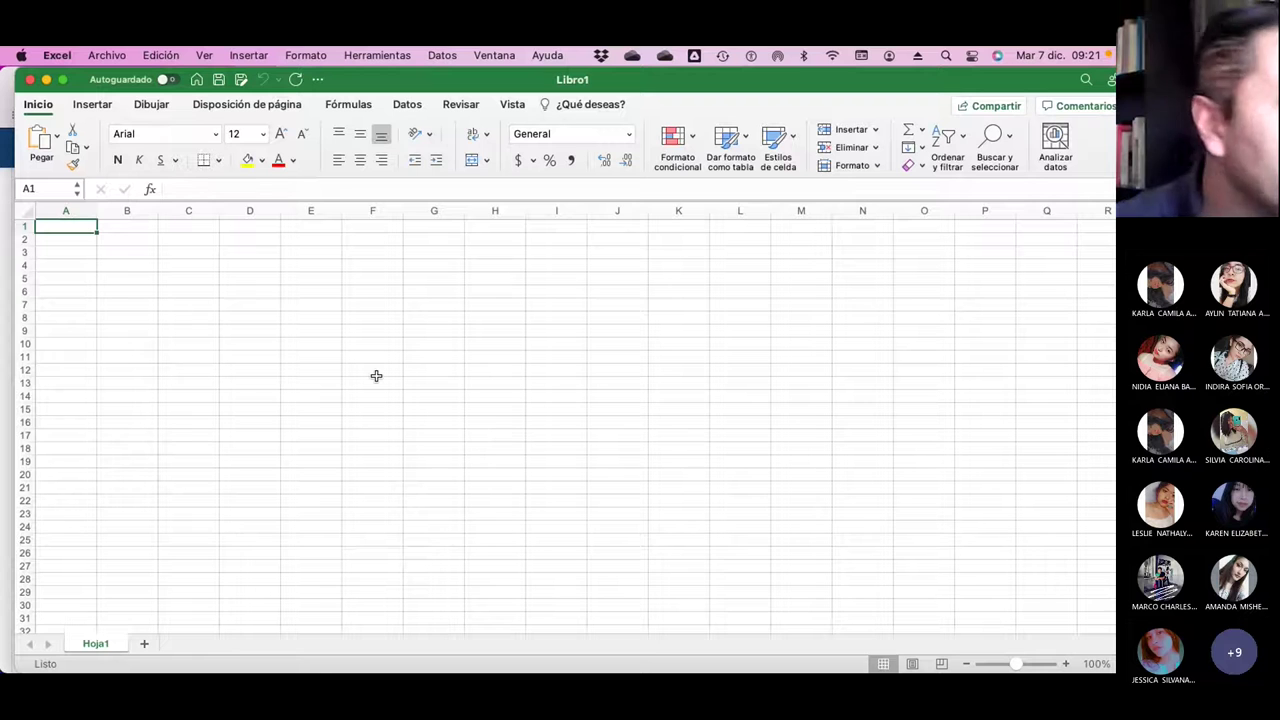
Enter the header "Grupo" in cell A1
{"action": "type", "text": "GR"}
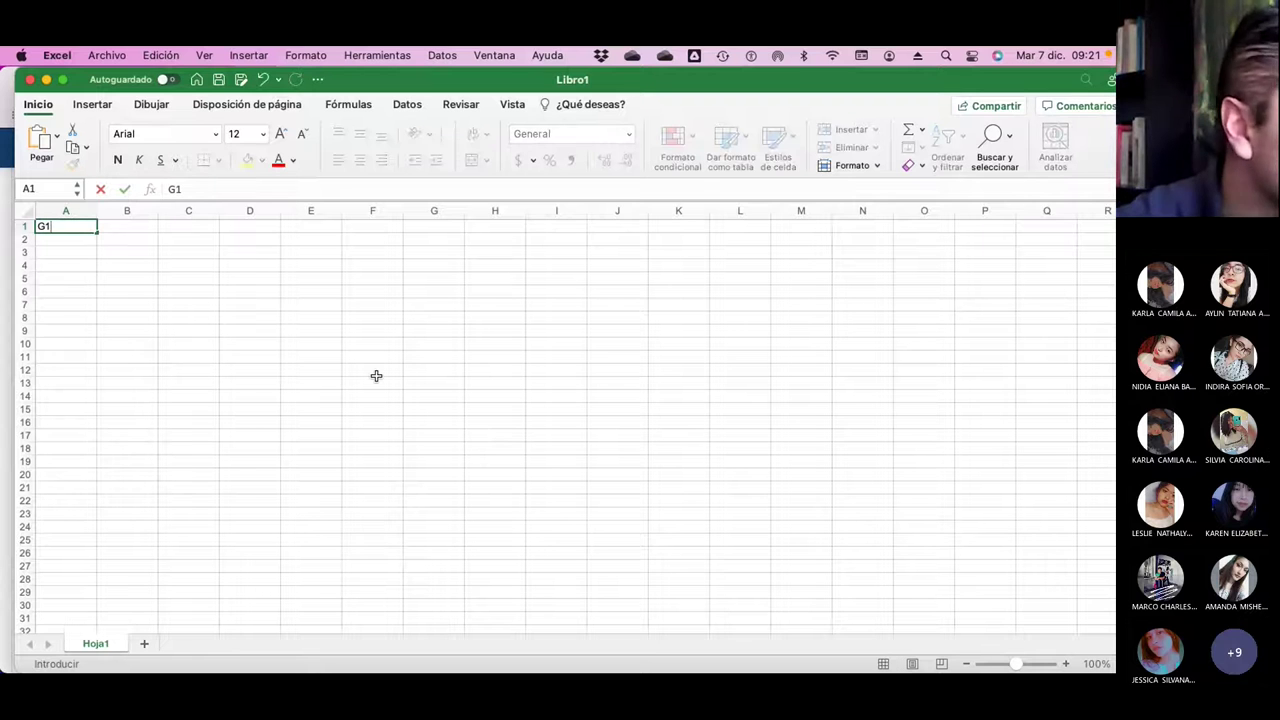
{"action": "key", "text": "BackSpace"}
{"action": "type", "text": "Rupoi"}
{"action": "key", "text": "BackSpace"}
{"action": "key", "text": "BackSpace"}
{"action": "key", "text": "BackSpace"}
{"action": "key", "text": "BackSpace"}
{"action": "key", "text": "BackSpace"}
{"action": "type", "text": "rupo"}
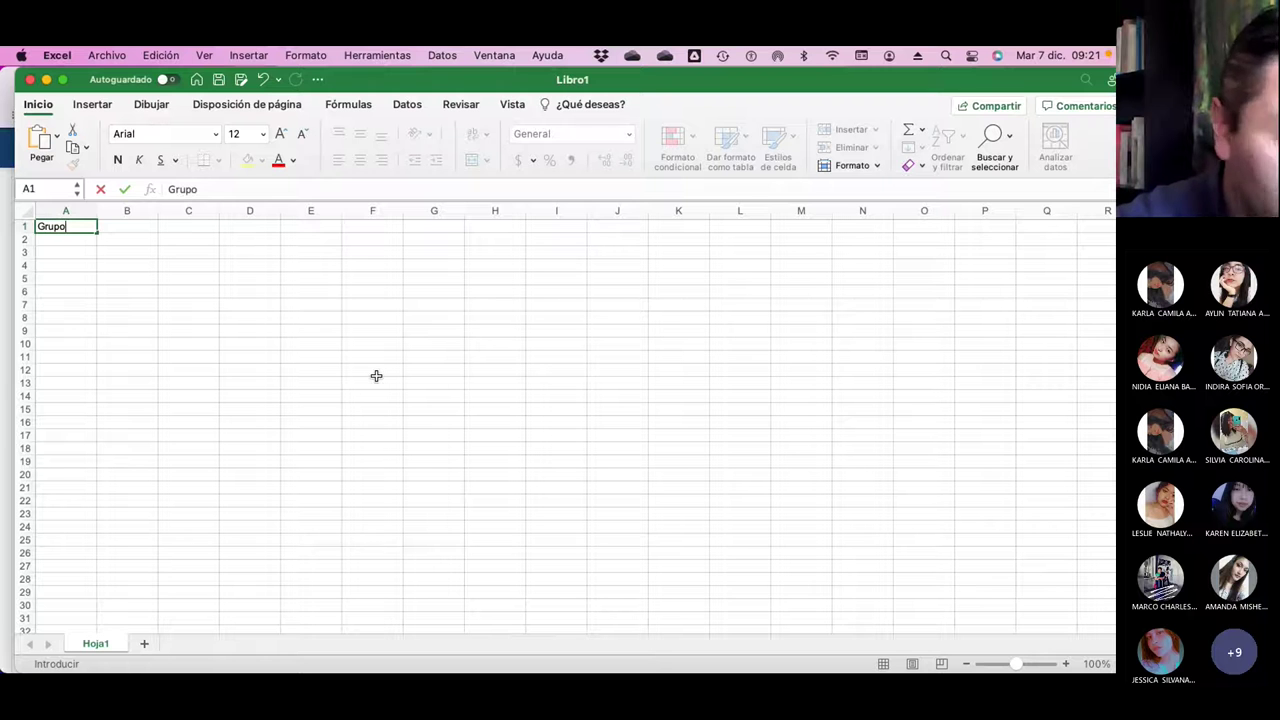
{"action": "key", "text": "Return"}
Number the groups 1 to 7 down column A in cells A2 to A8
{"action": "type", "text": "1"}
{"action": "key", "text": "Return"}
{"action": "type", "text": "2"}
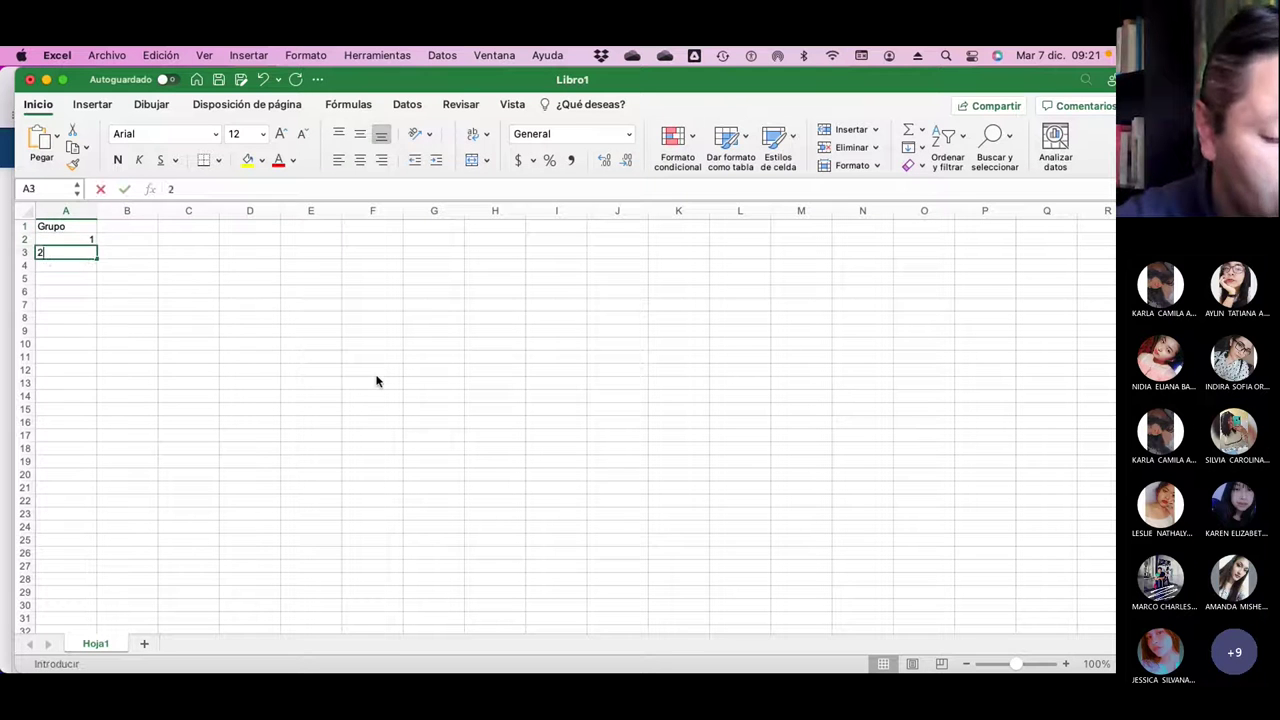
{"action": "key", "text": "Return"}
{"action": "type", "text": "3"}
{"action": "key", "text": "Return"}
{"action": "type", "text": "4"}
{"action": "key", "text": "Return"}
{"action": "type", "text": "5"}
{"action": "key", "text": "Return"}
{"action": "type", "text": "6"}
{"action": "key", "text": "Return"}
{"action": "type", "text": "7"}
{"action": "key", "text": "Return"}
Enter the header "Colorante" in cell B1
{"action": "key", "text": "Right"}
{"action": "key", "text": "Right"}
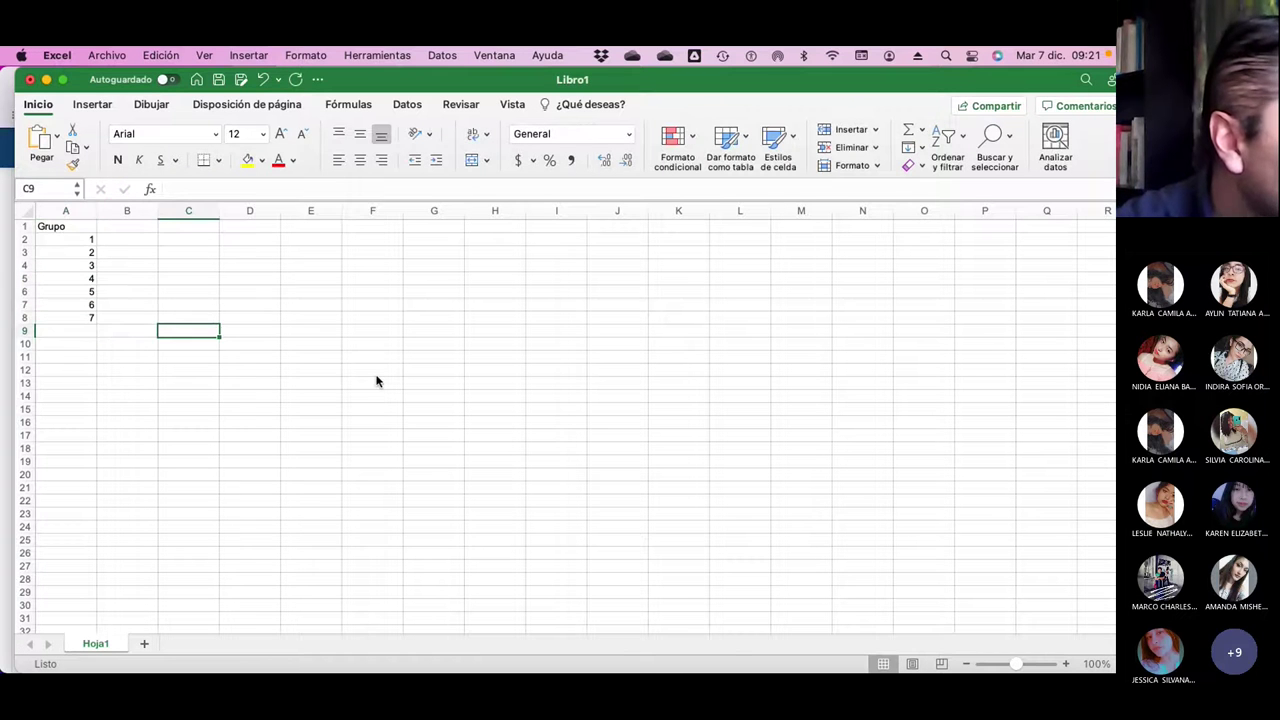
{"action": "key", "text": "Left"}
{"action": "key", "text": "Up"}
{"action": "key", "text": "Up"}
{"action": "key", "text": "Up"}
{"action": "key", "text": "Up"}
{"action": "key", "text": "Up"}
{"action": "key", "text": "Up"}
{"action": "key", "text": "Up"}
{"action": "key", "text": "Up"}
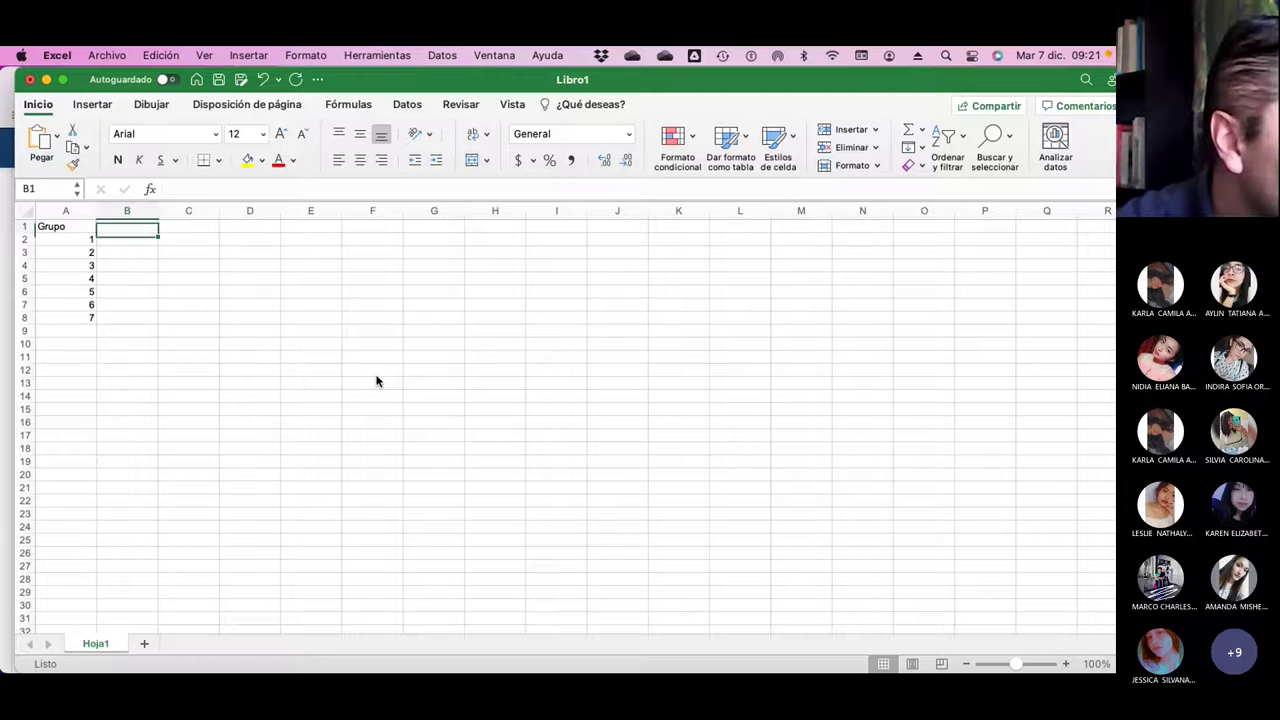
{"action": "type", "text": "Colorante"}
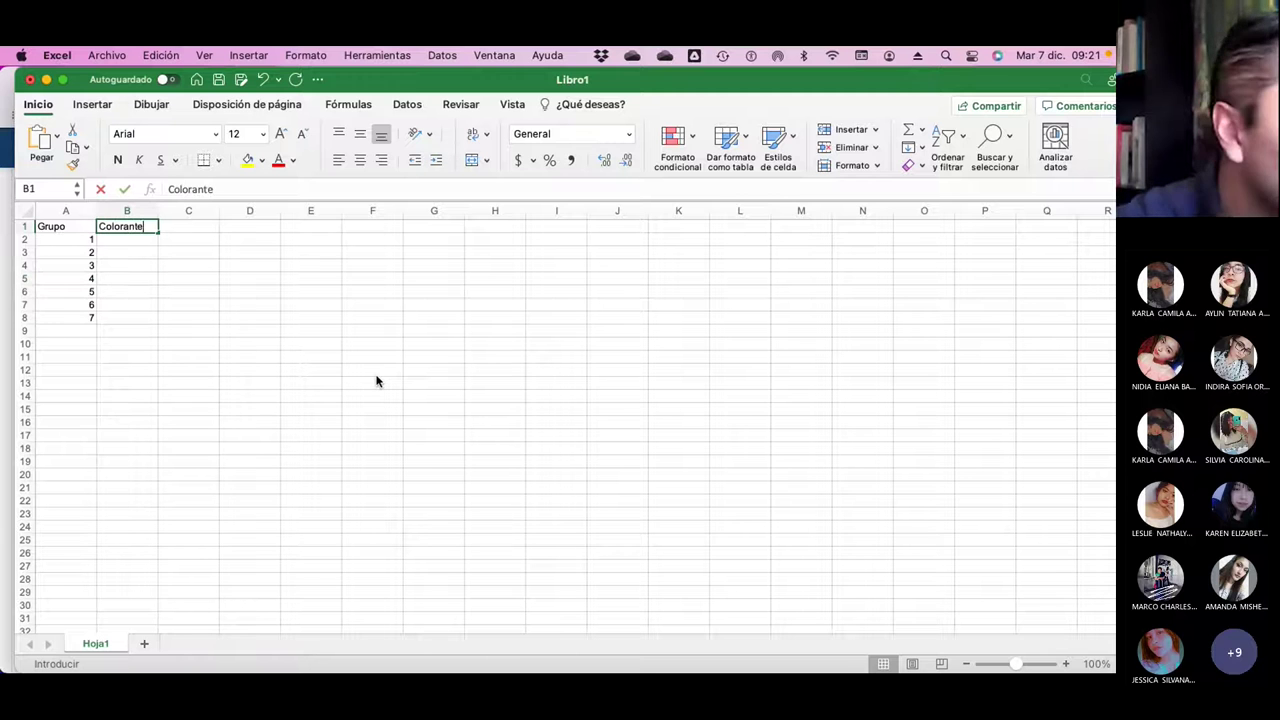
{"action": "key", "text": "Return"}
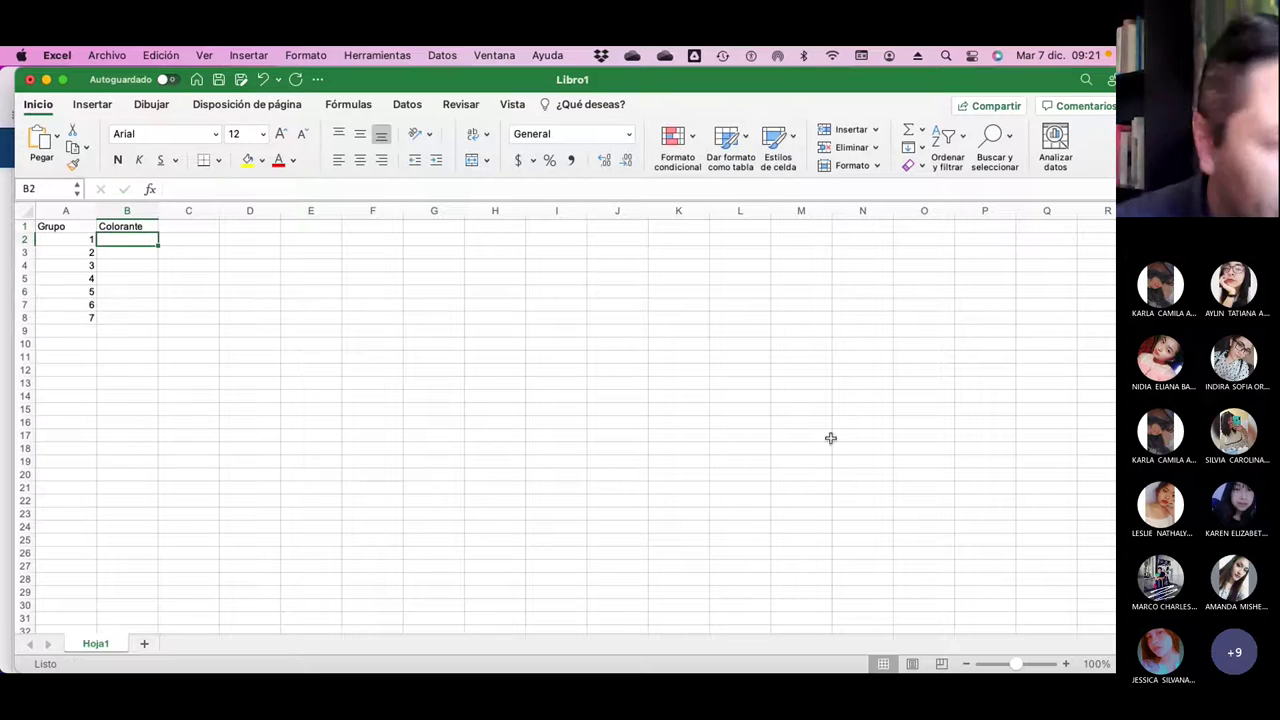
Enter the header "Opciones" in cell D1
{"action": "left_click_drag", "start_coordinate": [1020, 668], "coordinate": [1035, 668]}
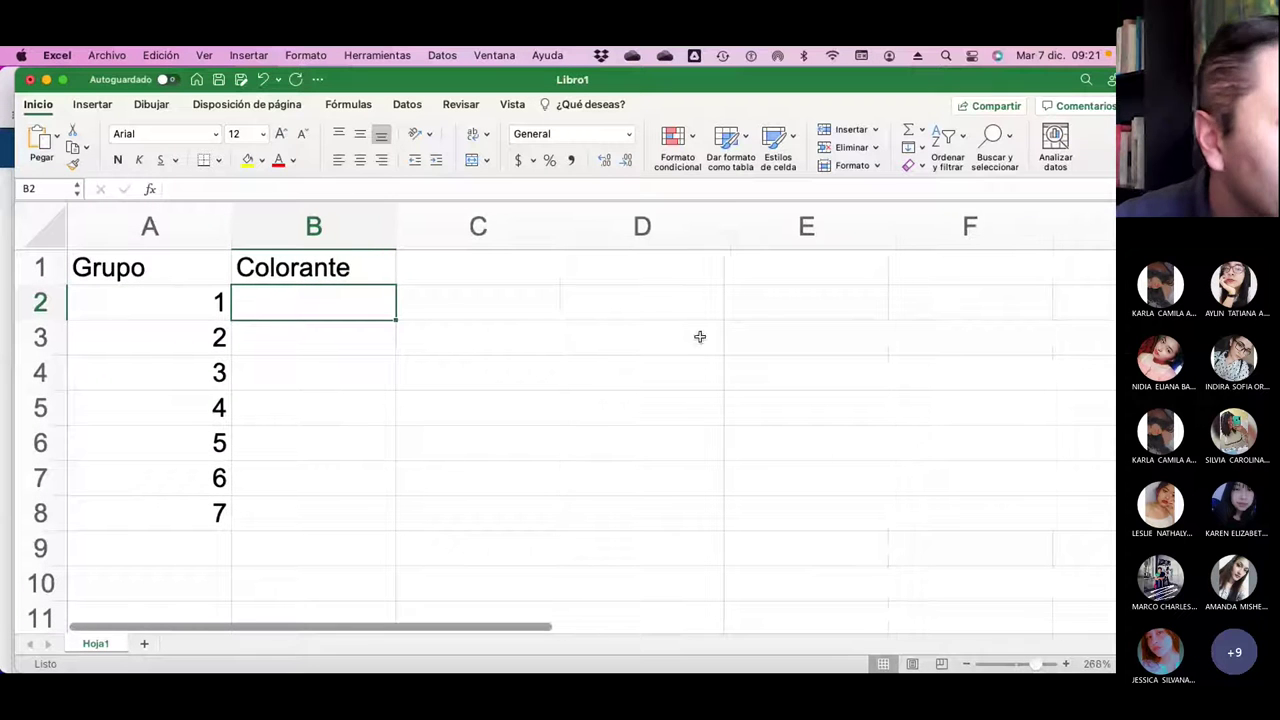
{"action": "left_click", "coordinate": [629, 278]}
{"action": "type", "text": "Opciones"}
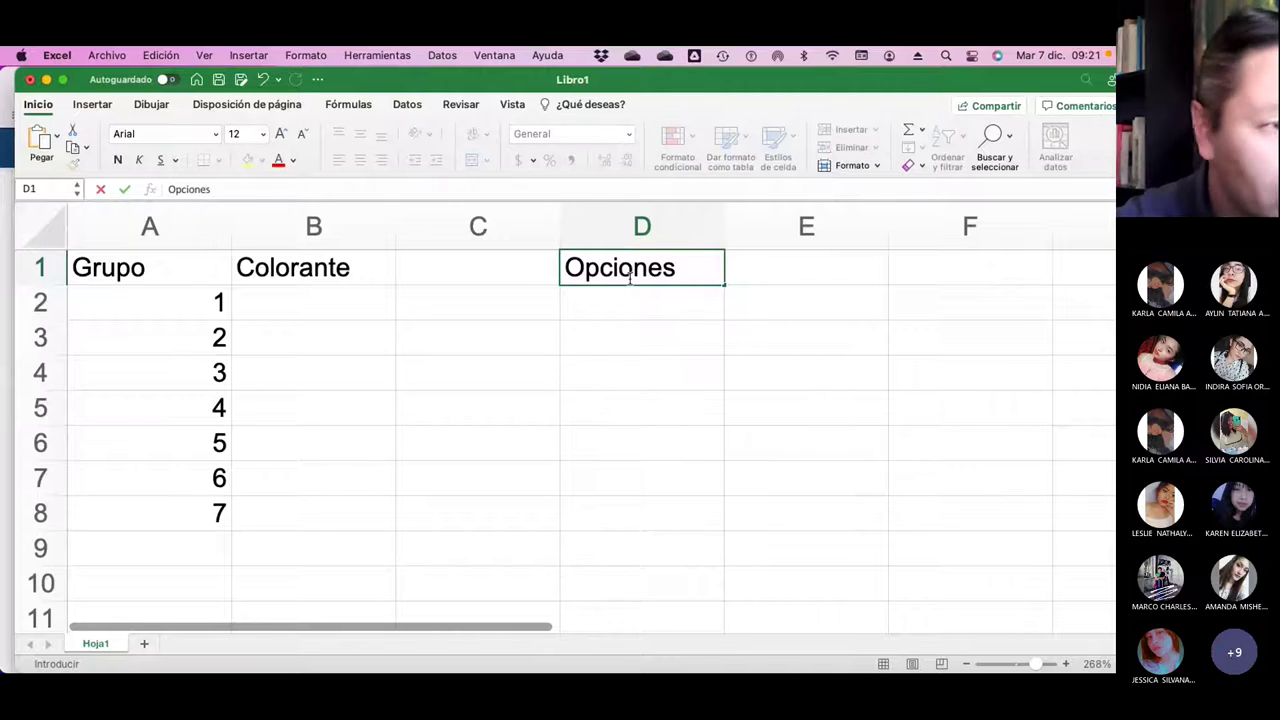
{"action": "key", "text": "Return"}
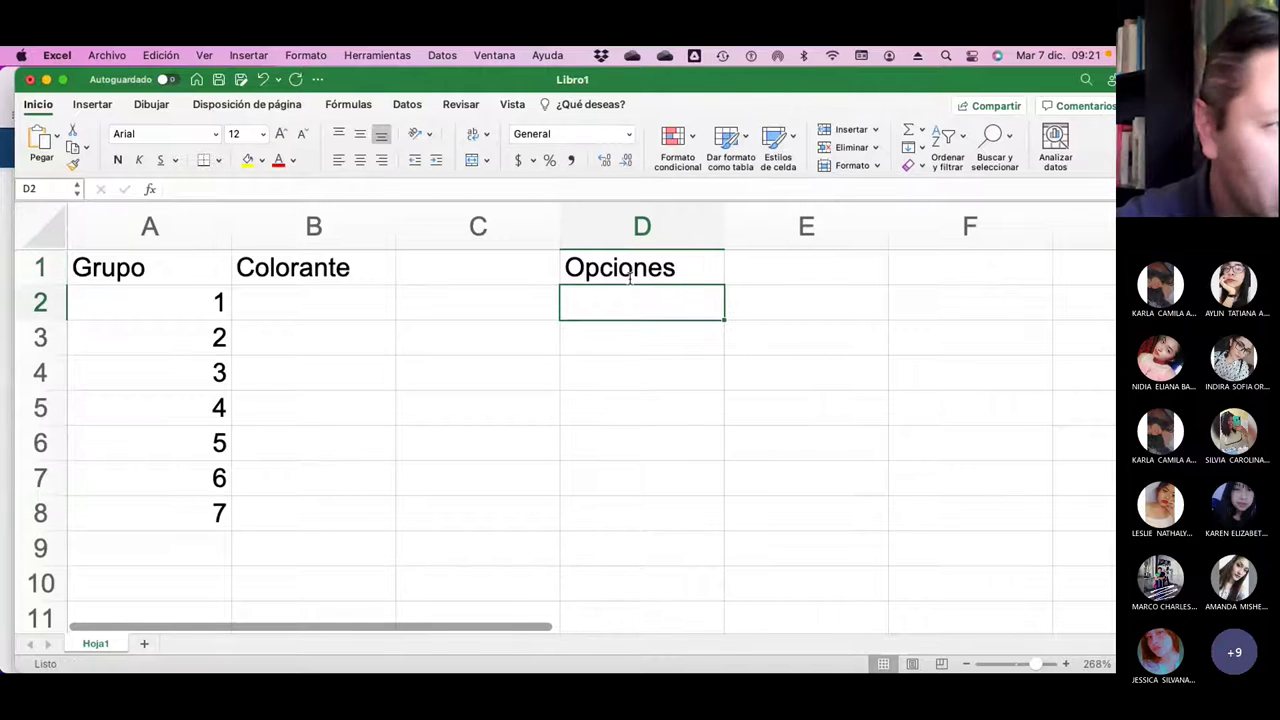
List "Achiote" and "Remolacha" under Opciones in cells D2 and D3
{"action": "type", "text": "Achiote"}
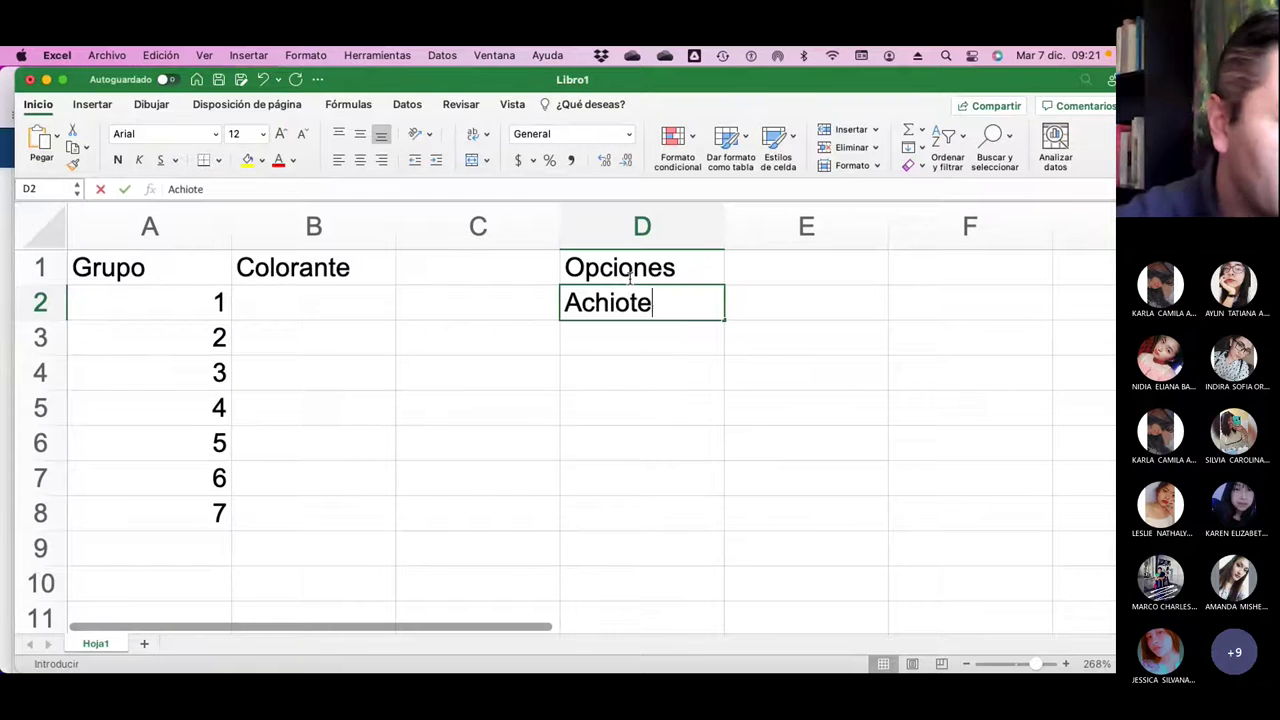
{"action": "key", "text": "Return"}
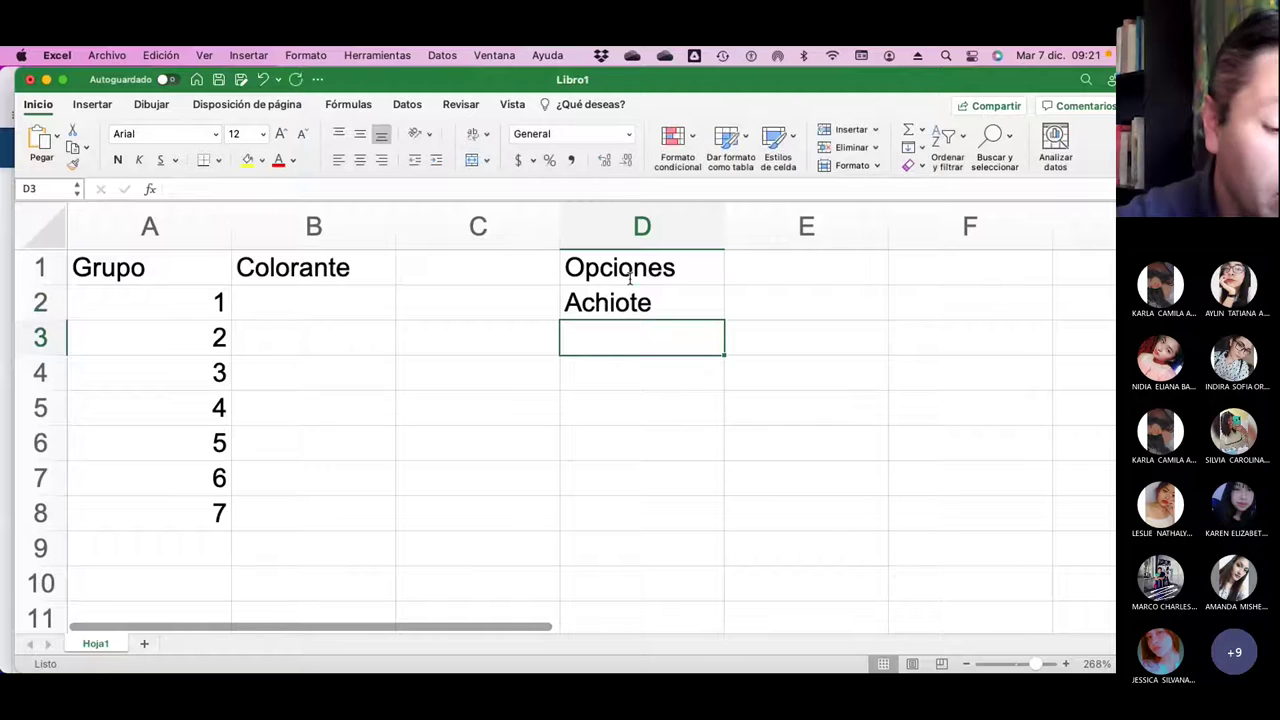
{"action": "type", "text": "Remola"}
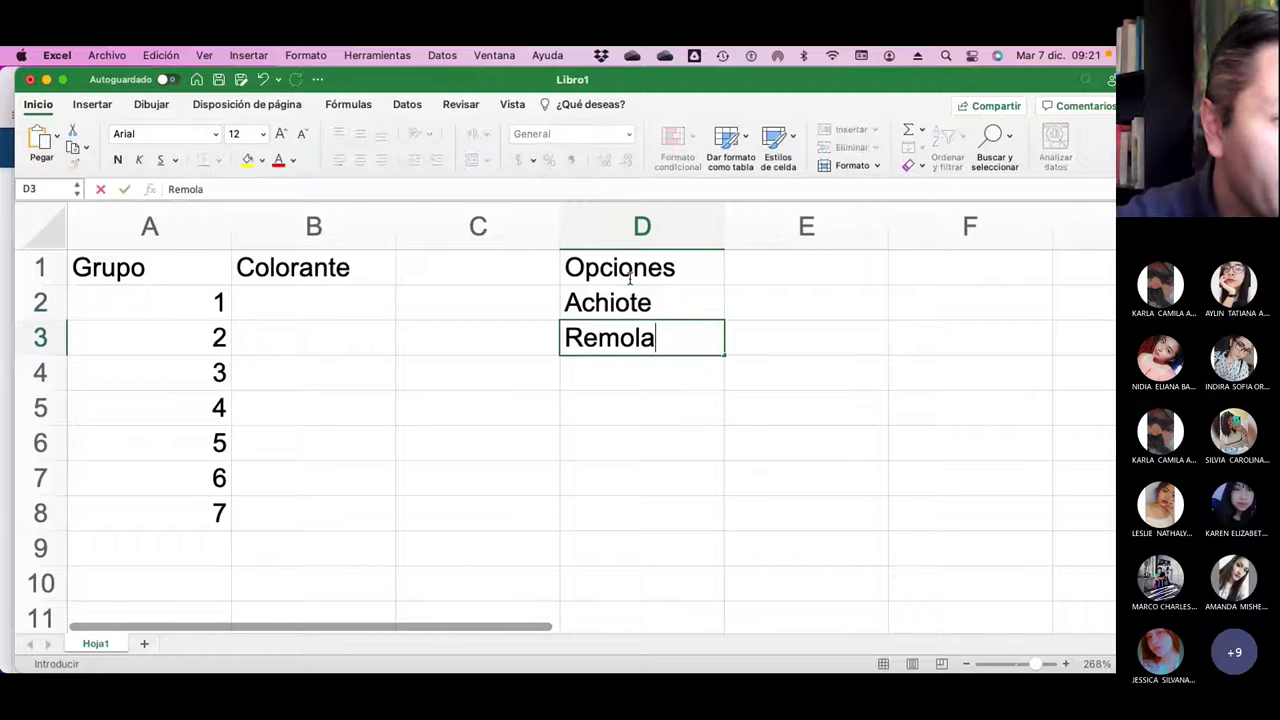
{"action": "key", "text": "BackSpace"}
{"action": "type", "text": "acha"}
{"action": "key", "text": "Return"}
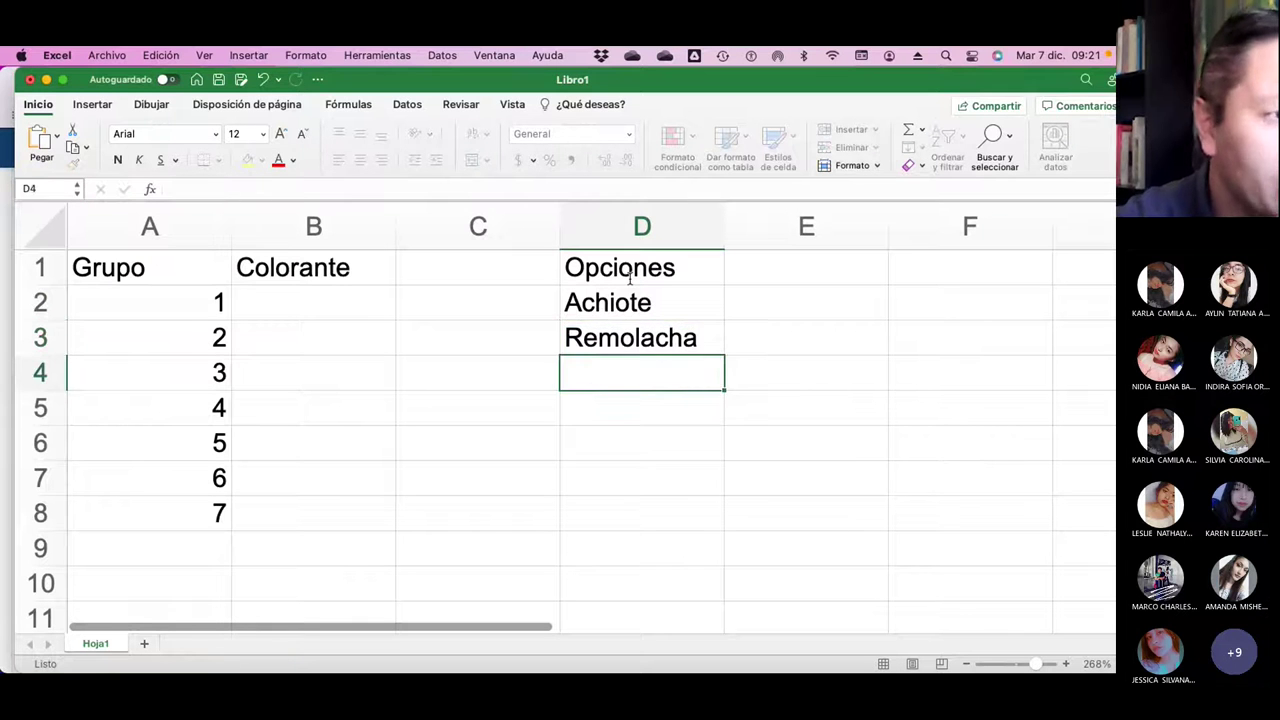
Add "Rosas rojas" in D4 and "Pétalos de geranio rojo" in D5 to the options list
{"action": "type", "text": "Rosas "}
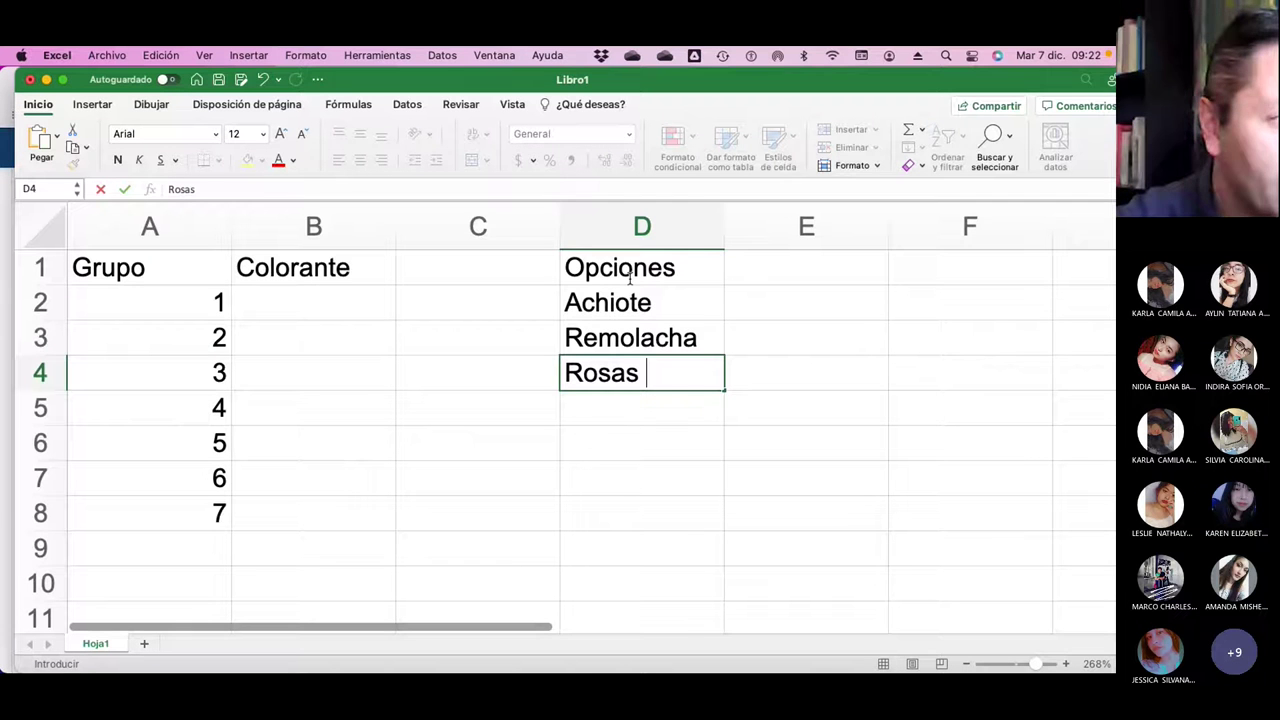
{"action": "type", "text": "rojas"}
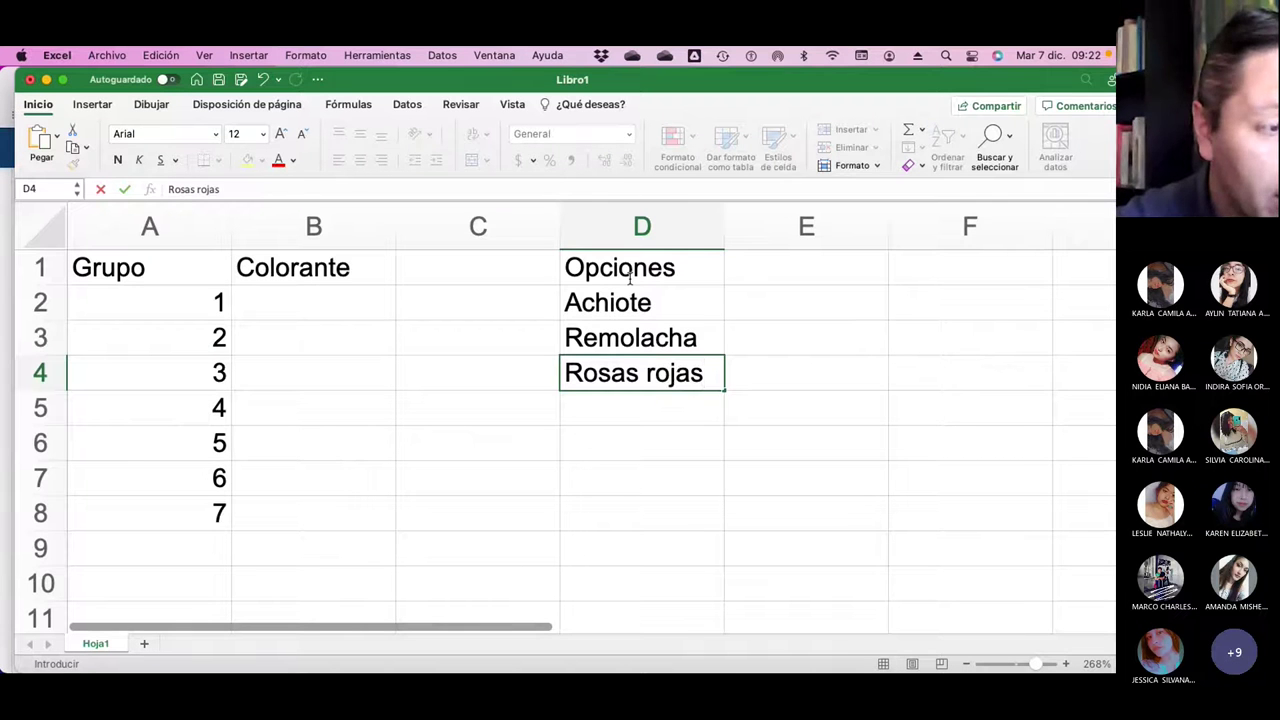
{"action": "key", "text": "Return"}
{"action": "type", "text": "P"}
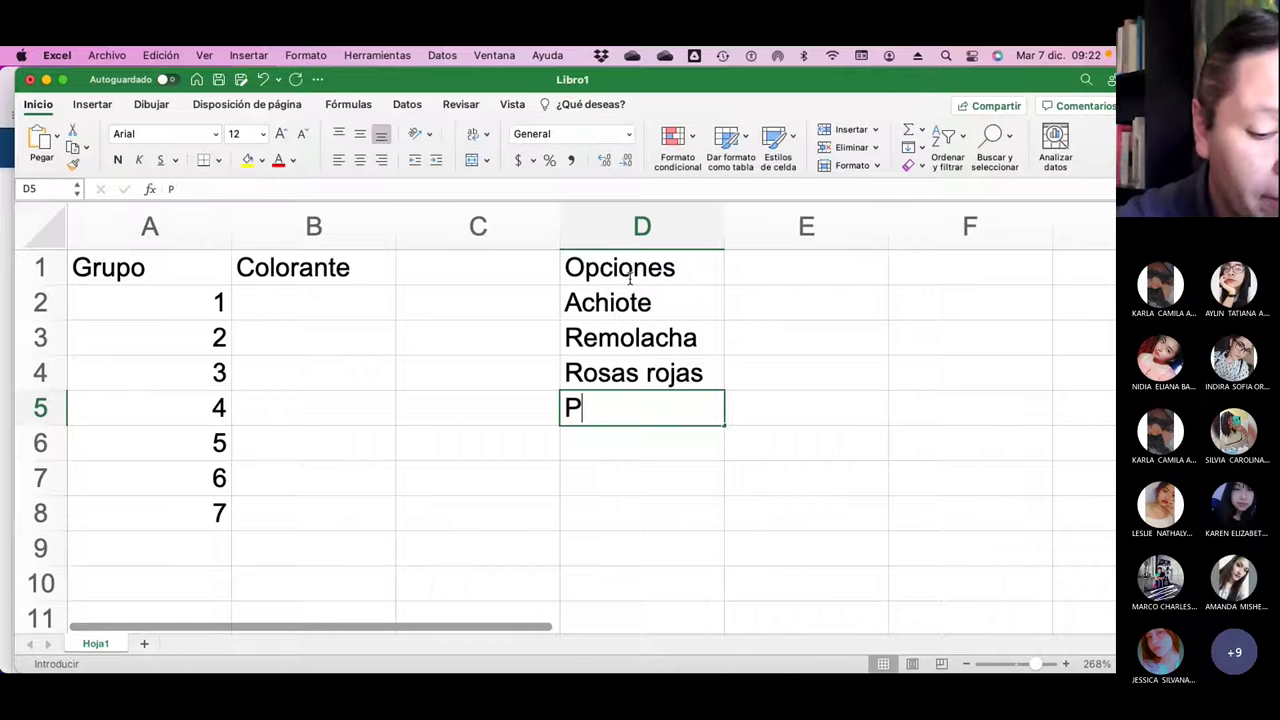
{"action": "type", "text": "étalos de "}
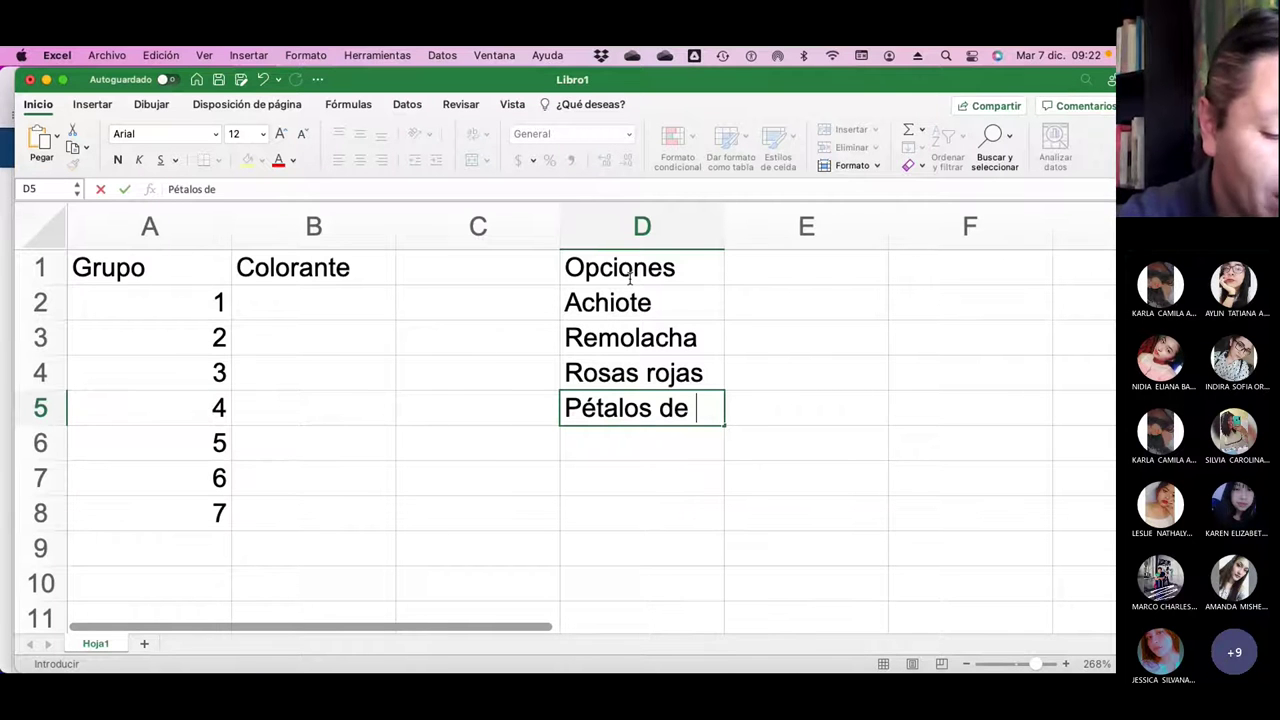
{"action": "type", "text": "geranio rojo"}
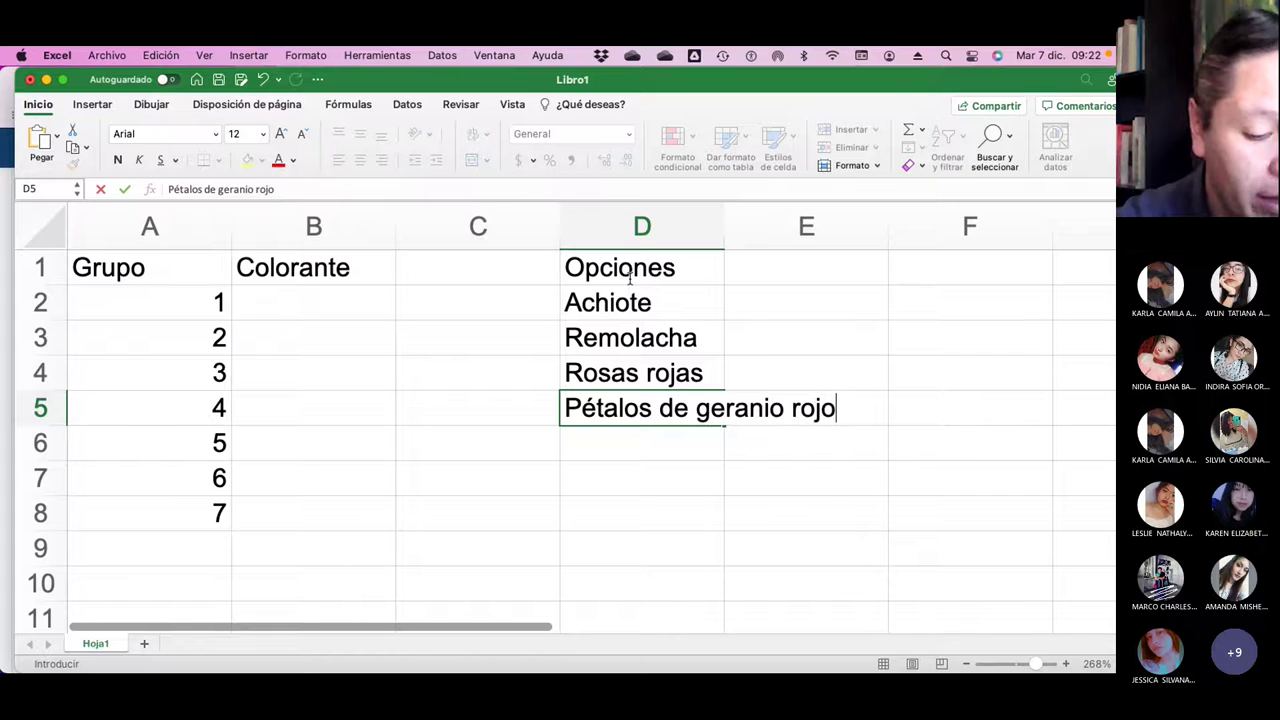
{"action": "key", "text": "Return"}
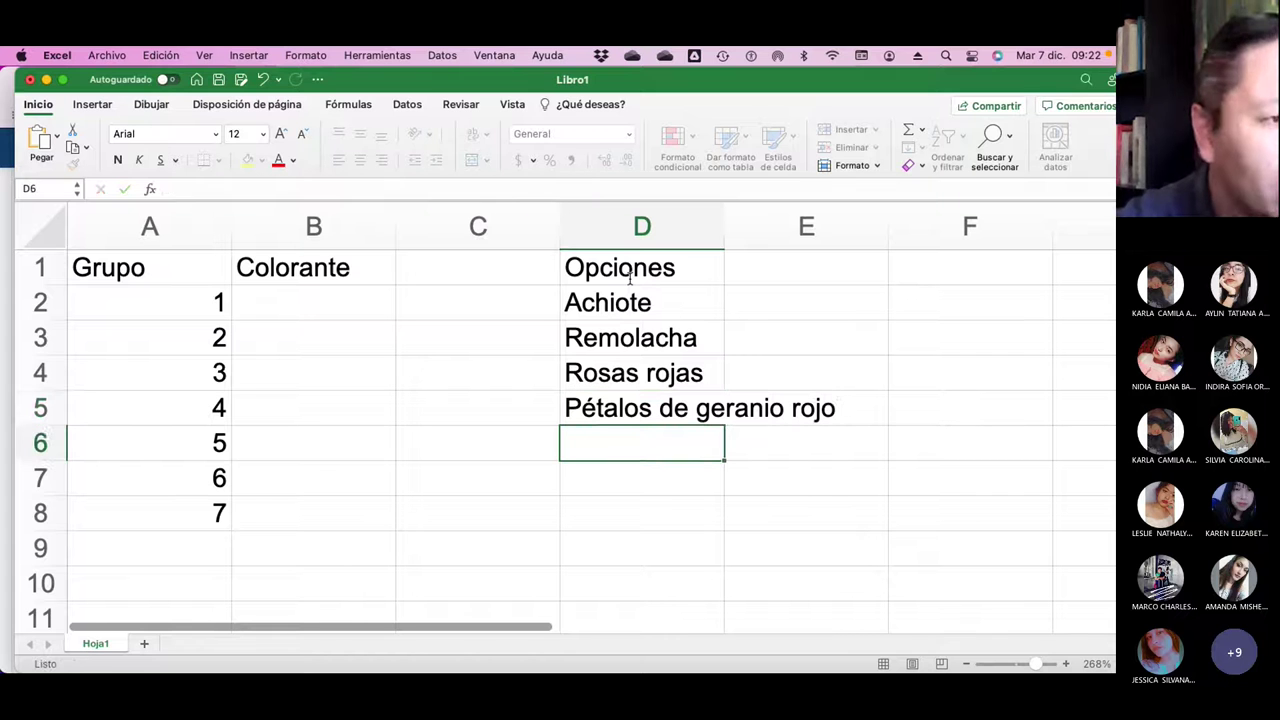
Add "Mora" to the options list in cell D6
{"action": "type", "text": "Mopra"}
{"action": "key", "text": "BackSpace"}
{"action": "key", "text": "BackSpace"}
{"action": "key", "text": "BackSpace"}
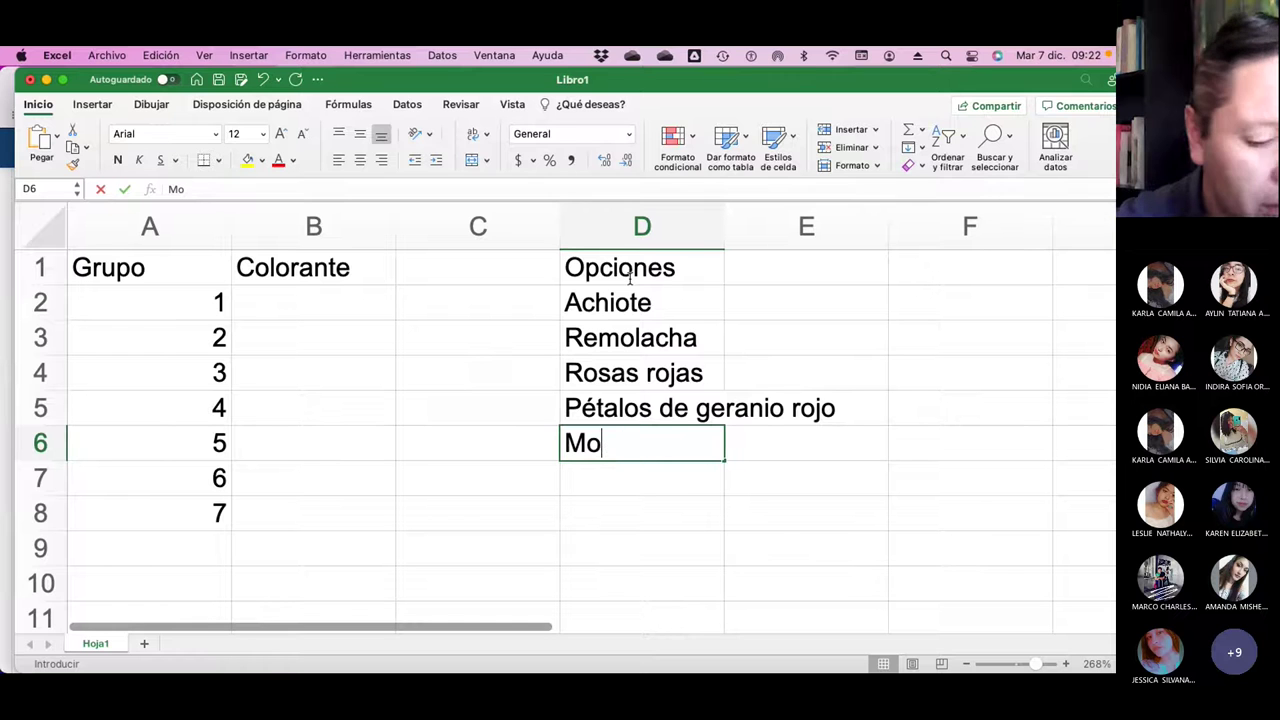
{"action": "type", "text": "ra"}
{"action": "key", "text": "Return"}
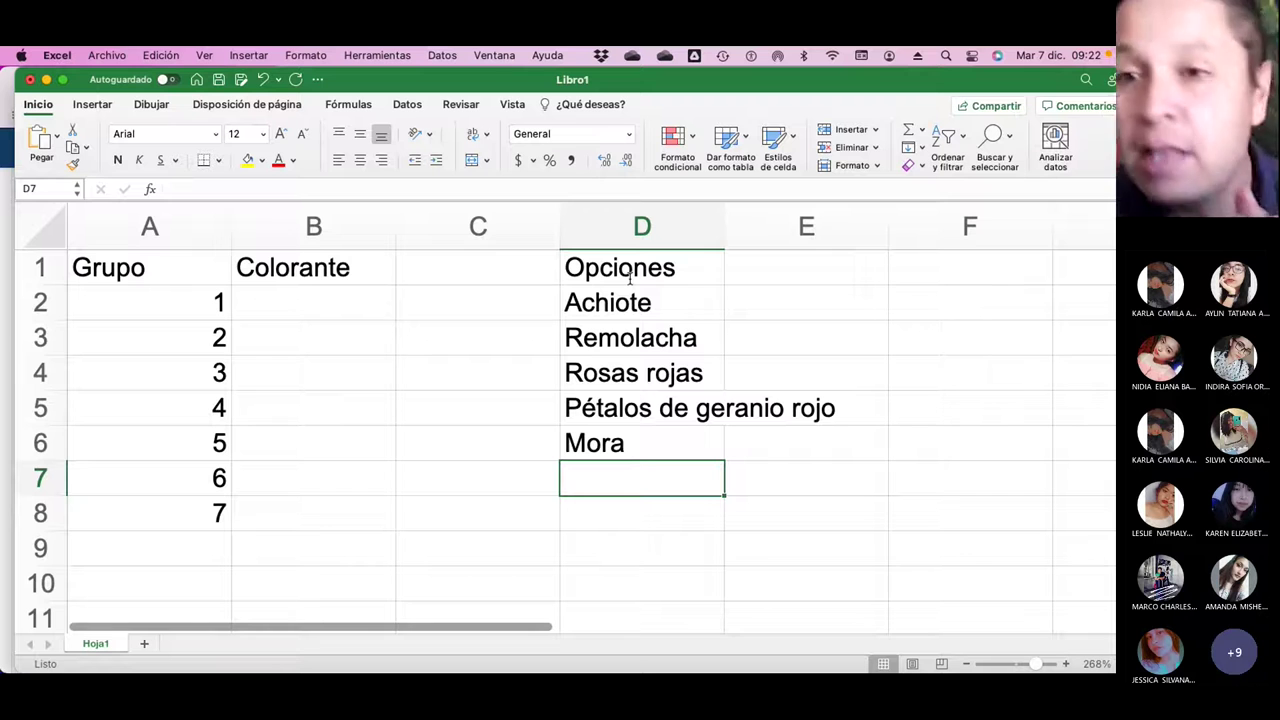
Center the contents of the whole sheet and autofit the column widths to their text
{"action": "left_click", "coordinate": [55, 231]}
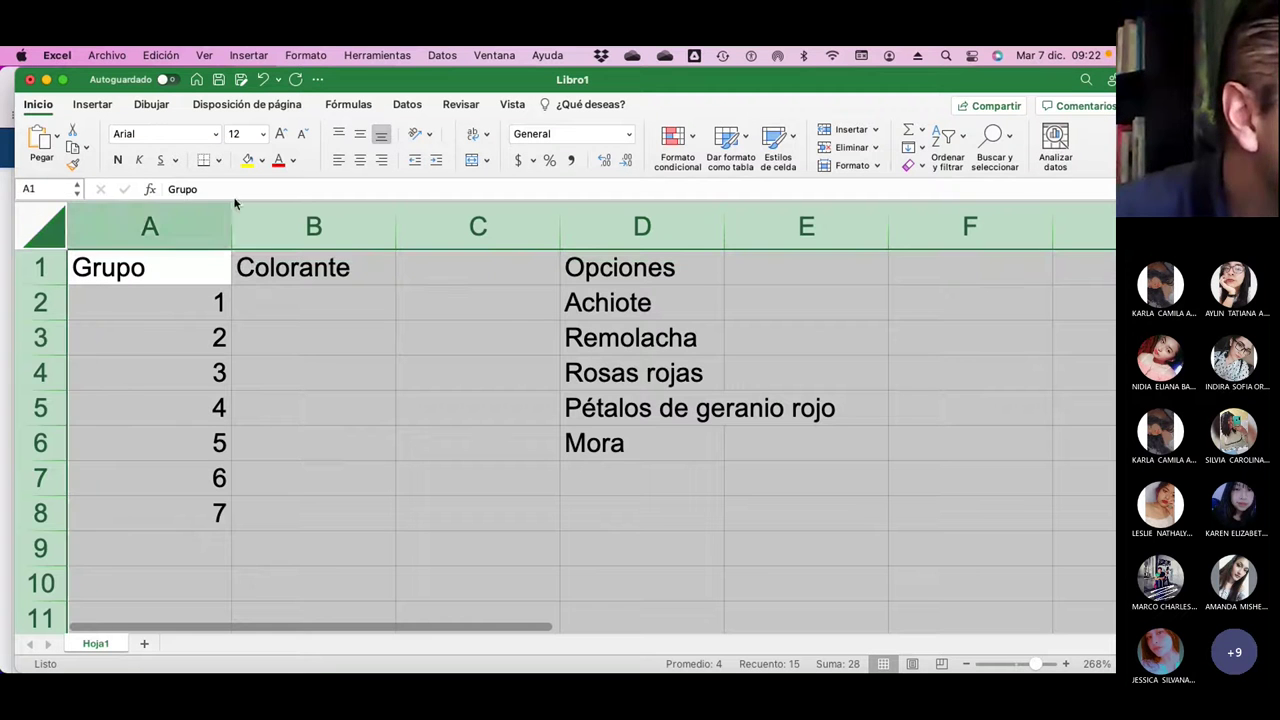
{"action": "left_click", "coordinate": [359, 162]}
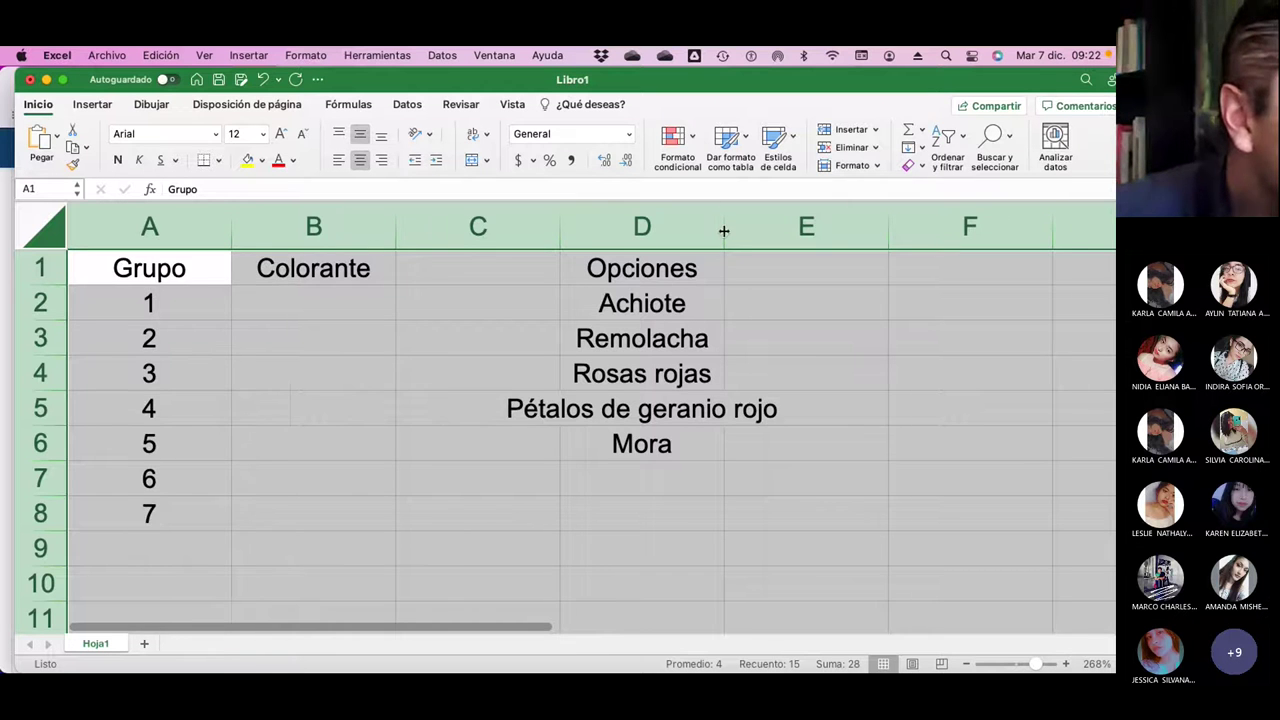
{"action": "double_click", "coordinate": [723, 231]}
{"action": "left_click", "coordinate": [403, 340]}
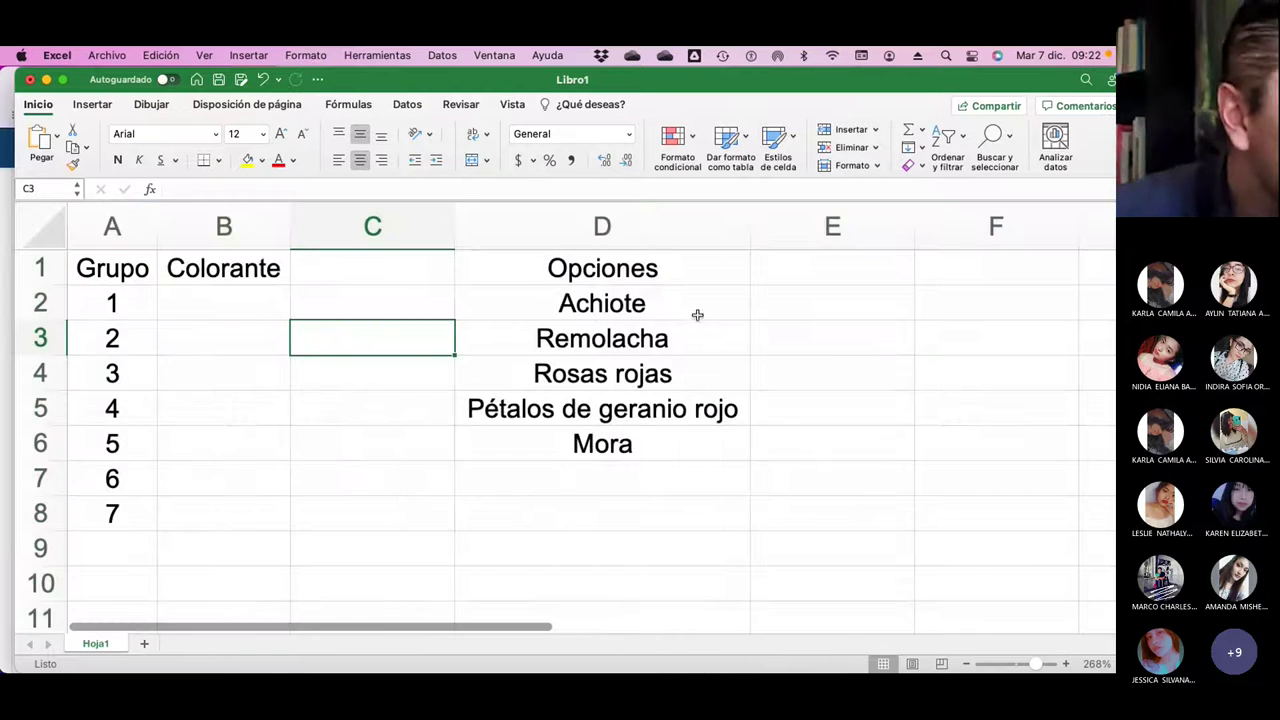
Number the five options 1 to 5 in cells E2 to E6
{"action": "left_click", "coordinate": [828, 308]}
{"action": "type", "text": "1"}
{"action": "key", "text": "Return"}
{"action": "type", "text": "2"}
{"action": "key", "text": "Return"}
{"action": "type", "text": "3"}
{"action": "key", "text": "Return"}
{"action": "type", "text": "4"}
{"action": "key", "text": "Return"}
{"action": "type", "text": "5"}
{"action": "key", "text": "Return"}
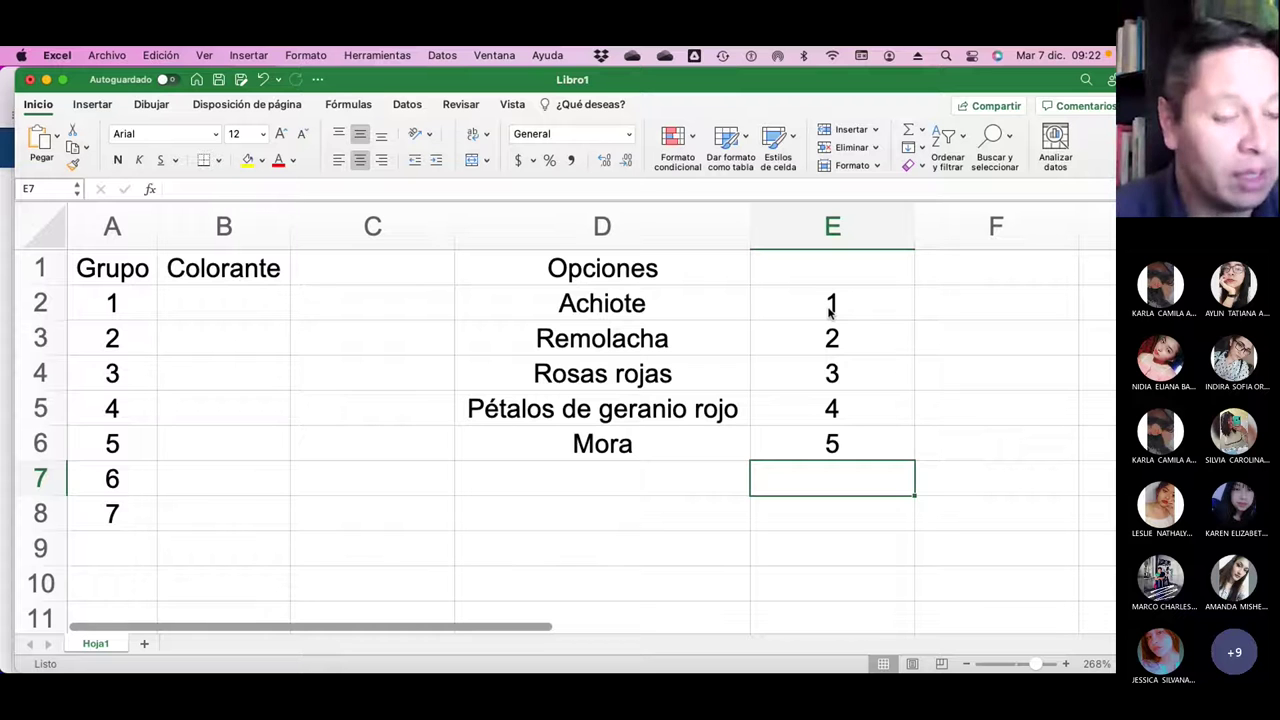
Consult the group list in Safari, then return to Excel and enter "Mora" as the Colorante of group 1 in B2
{"action": "key", "text": "super+Tab"}
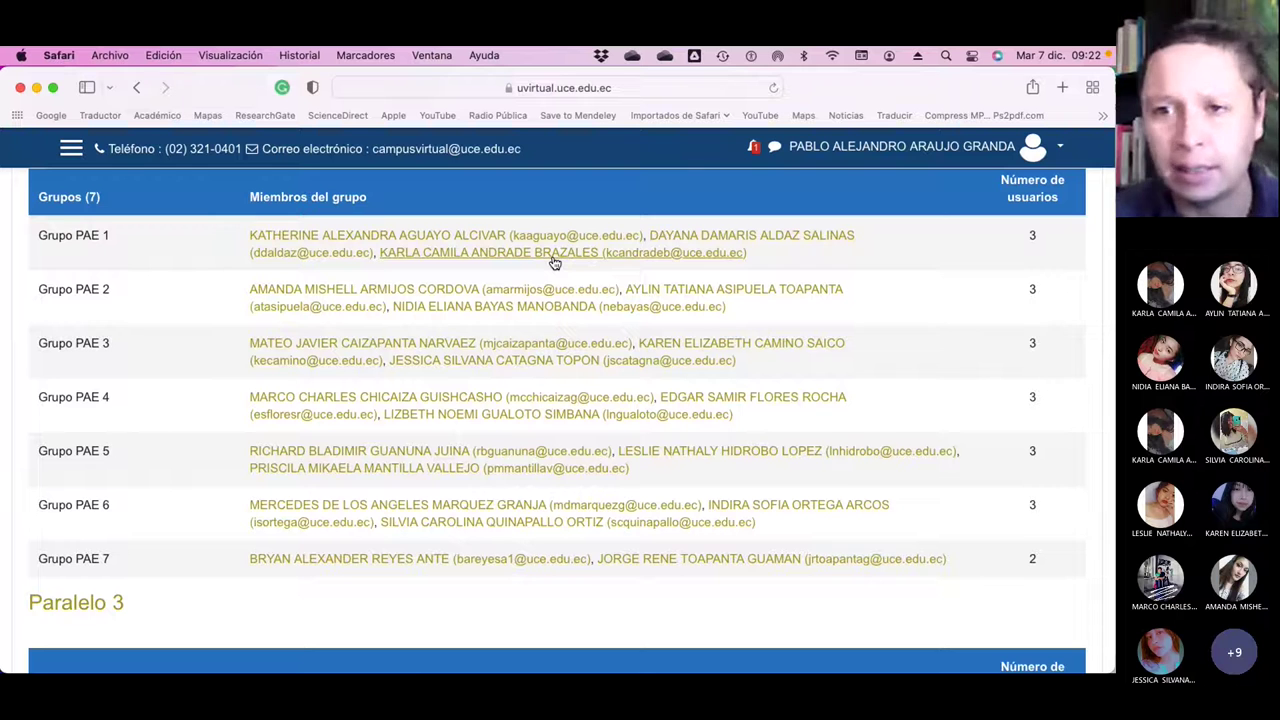
{"action": "key", "text": "super+Tab"}
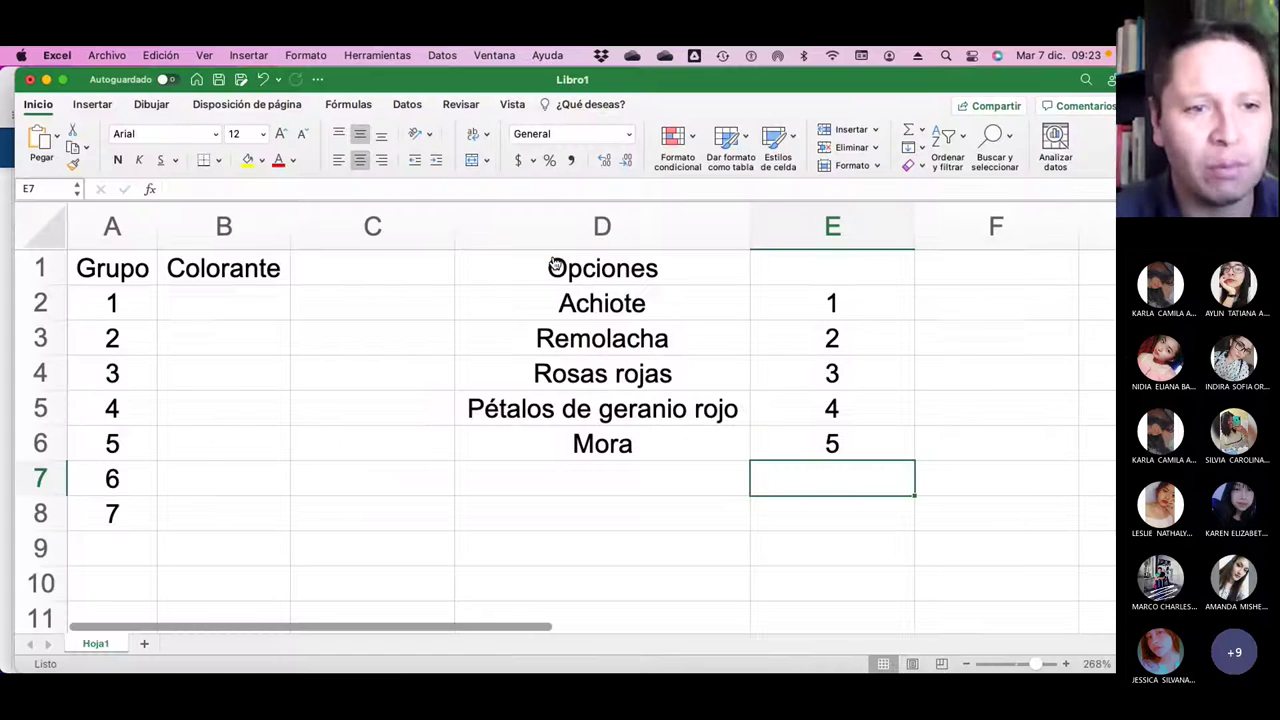
{"action": "left_click", "coordinate": [225, 312]}
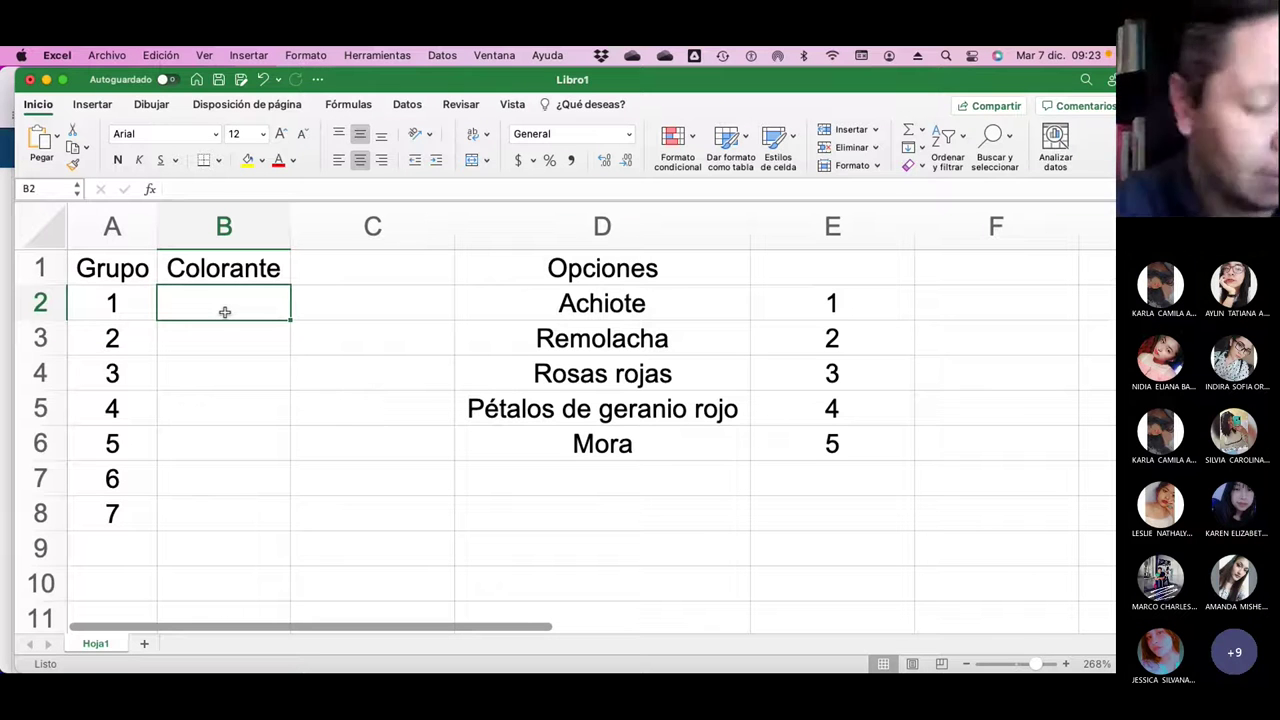
{"action": "type", "text": "Mora"}
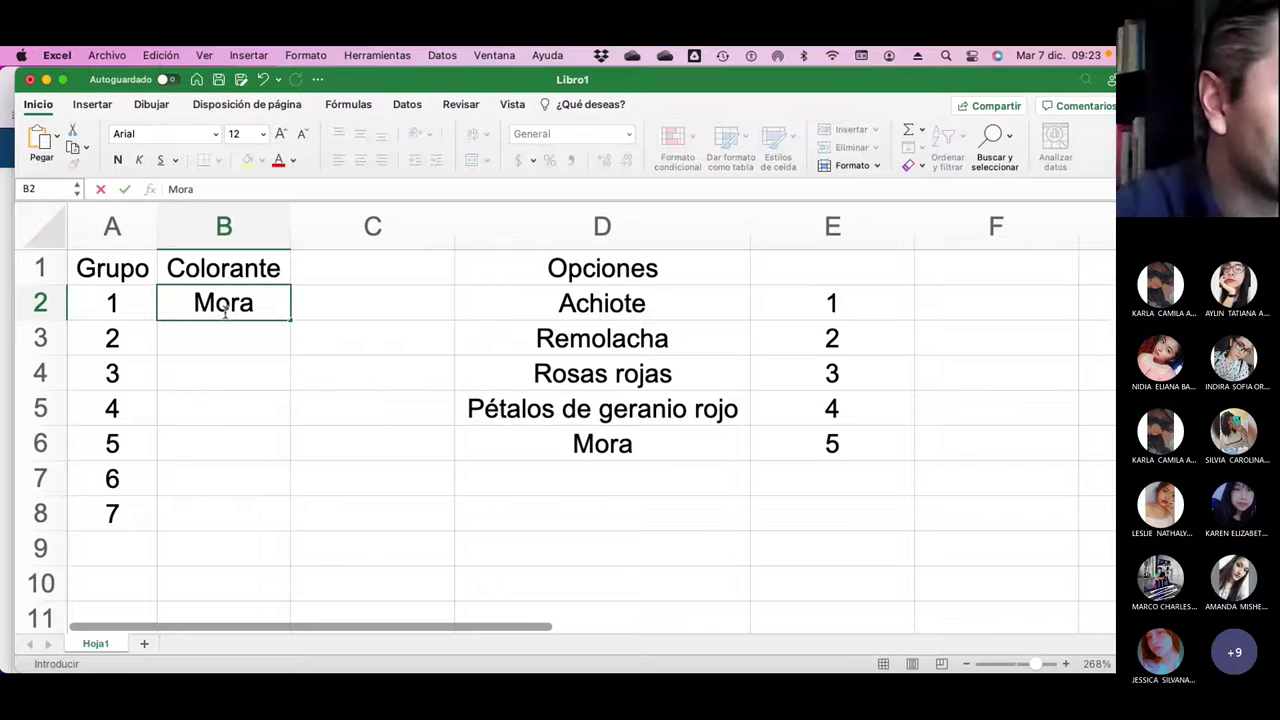
{"action": "key", "text": "Return"}
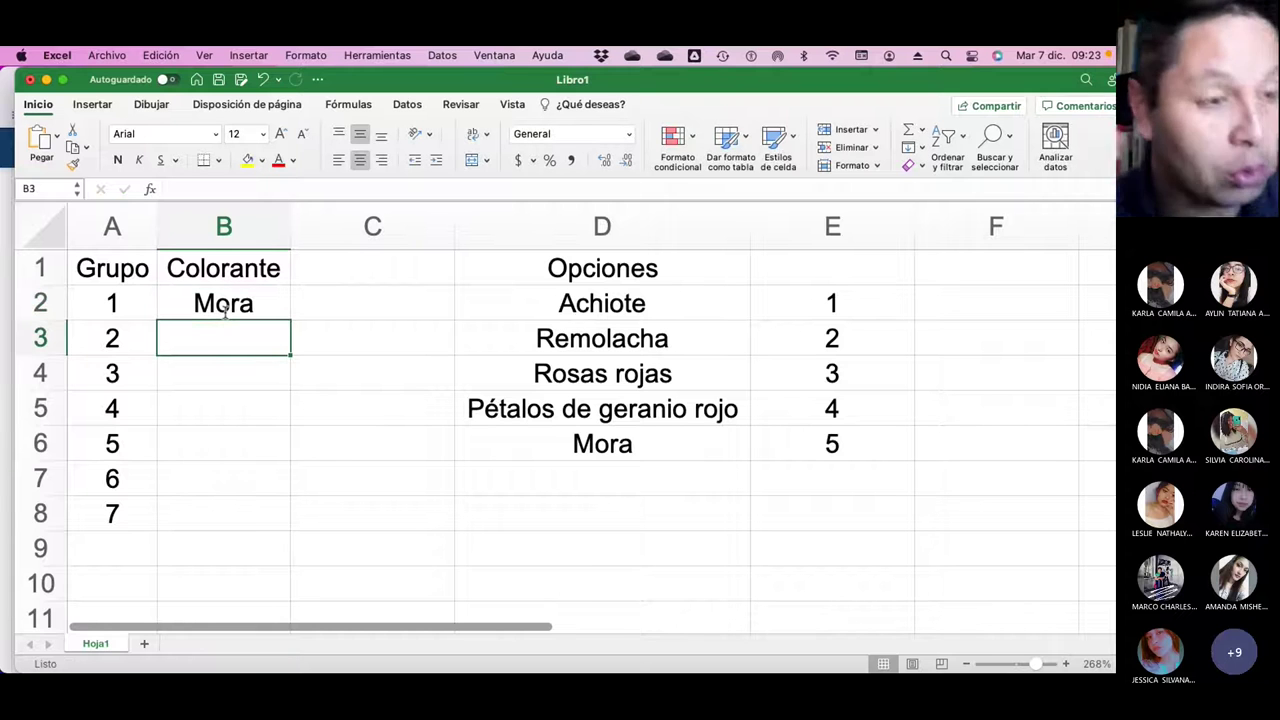
Review the group members on the course page in Safari and return to the Excel workbook
{"action": "key", "text": "super+Tab"}
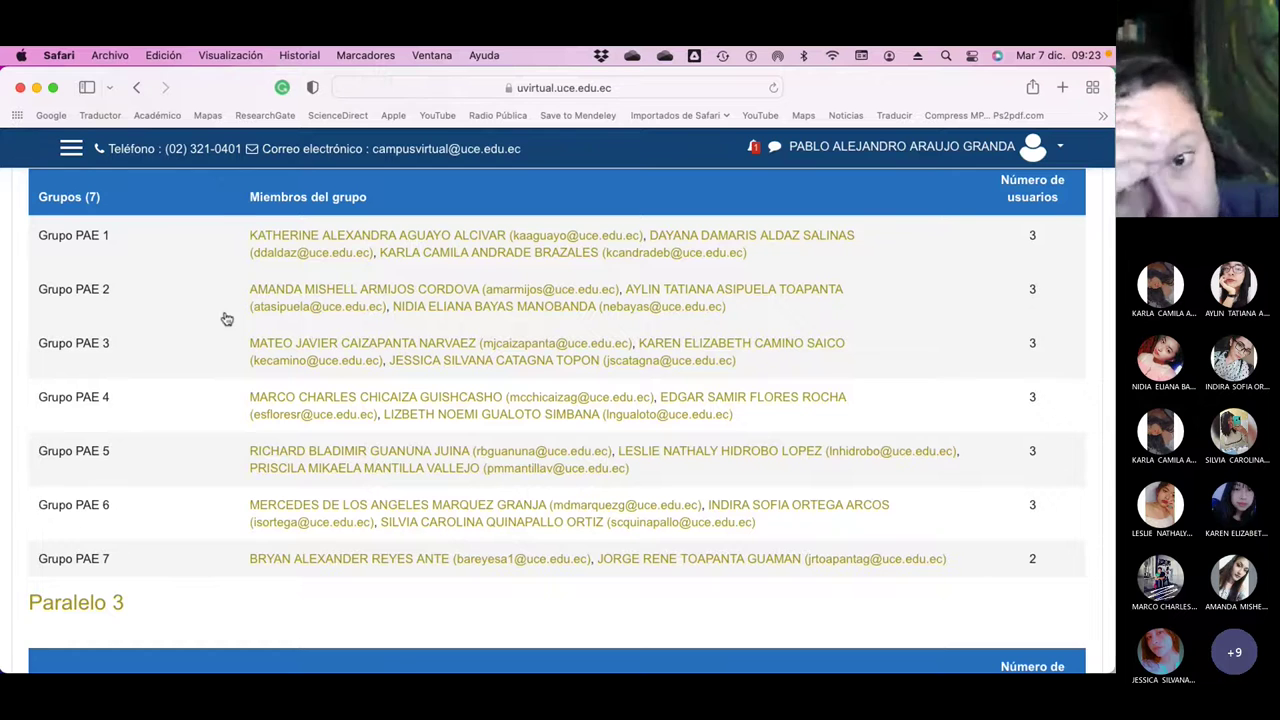
{"action": "key", "text": "super+Tab"}
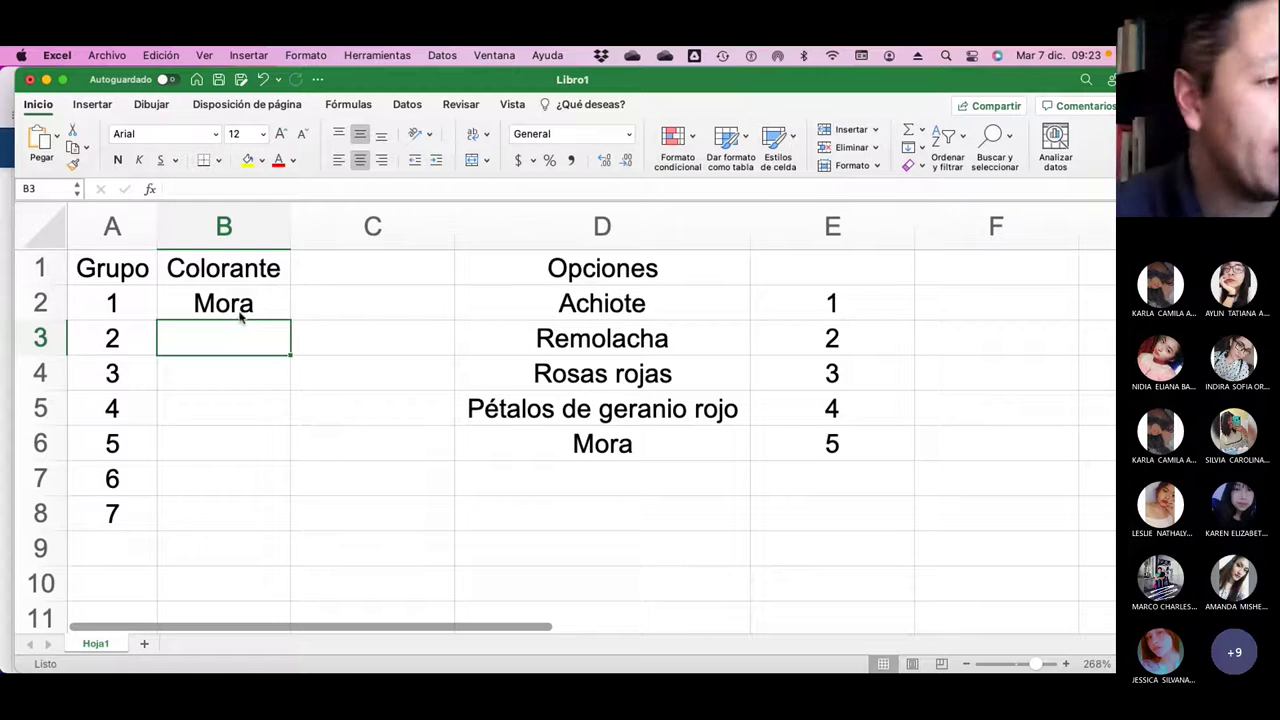
Add "Arándanos" as a new option in D7 and number it 6 in E7
{"action": "left_click", "coordinate": [589, 483]}
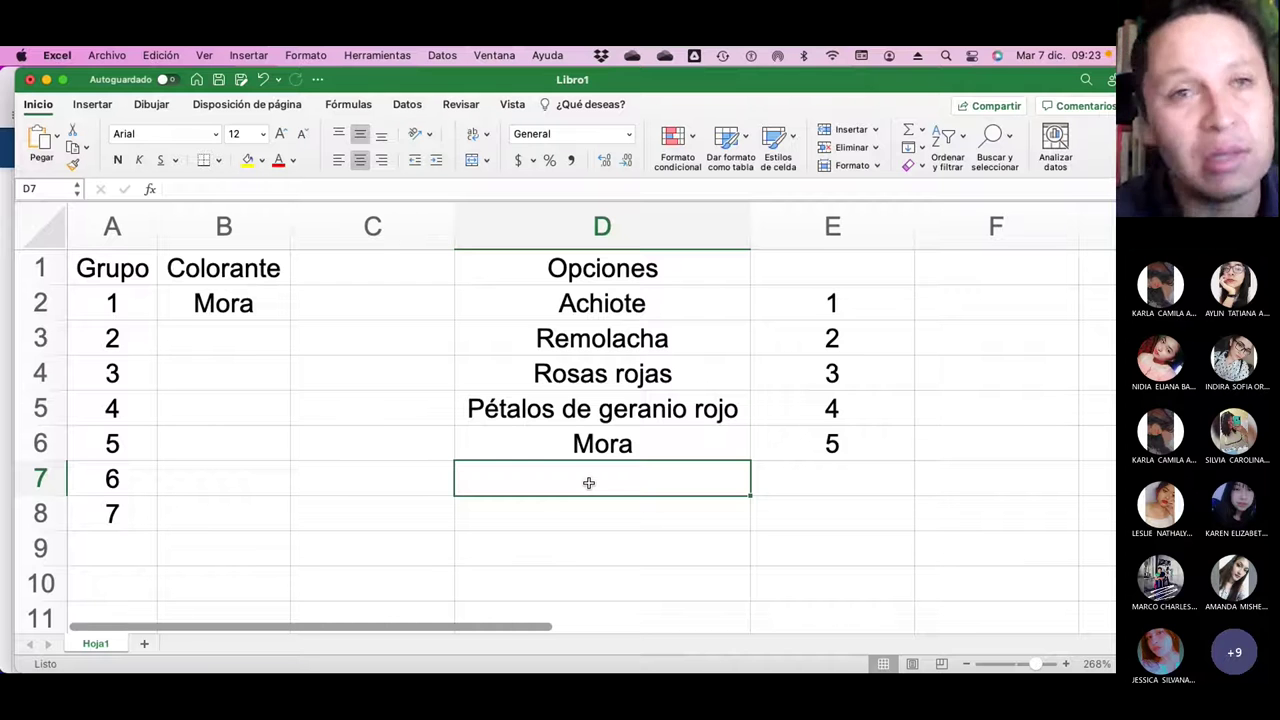
{"action": "type", "text": "Ar"}
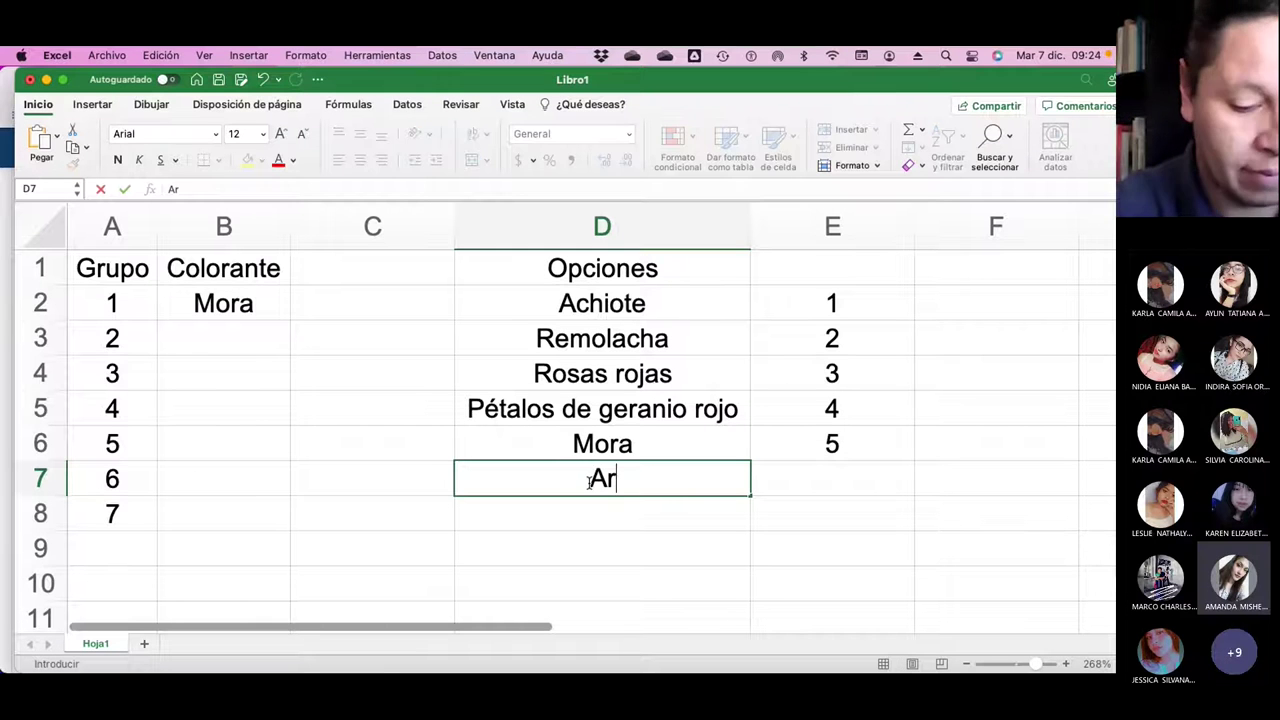
{"action": "type", "text": "ándanos"}
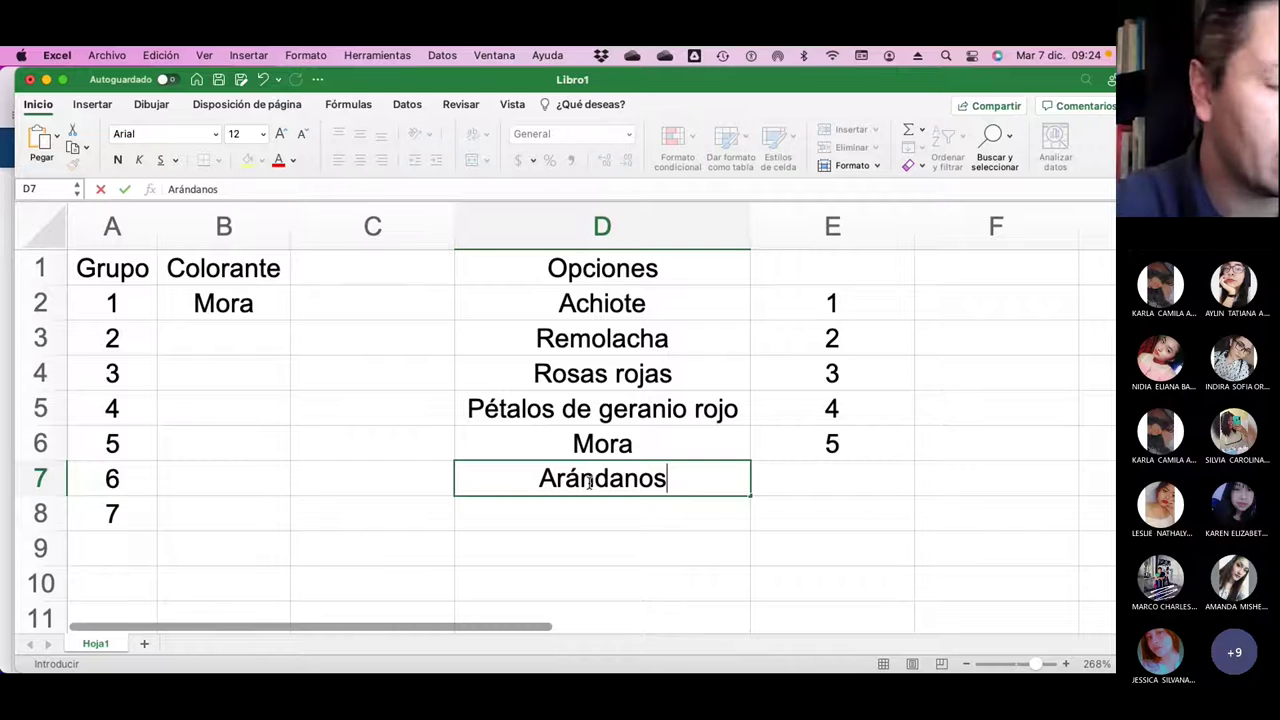
{"action": "key", "text": "Return"}
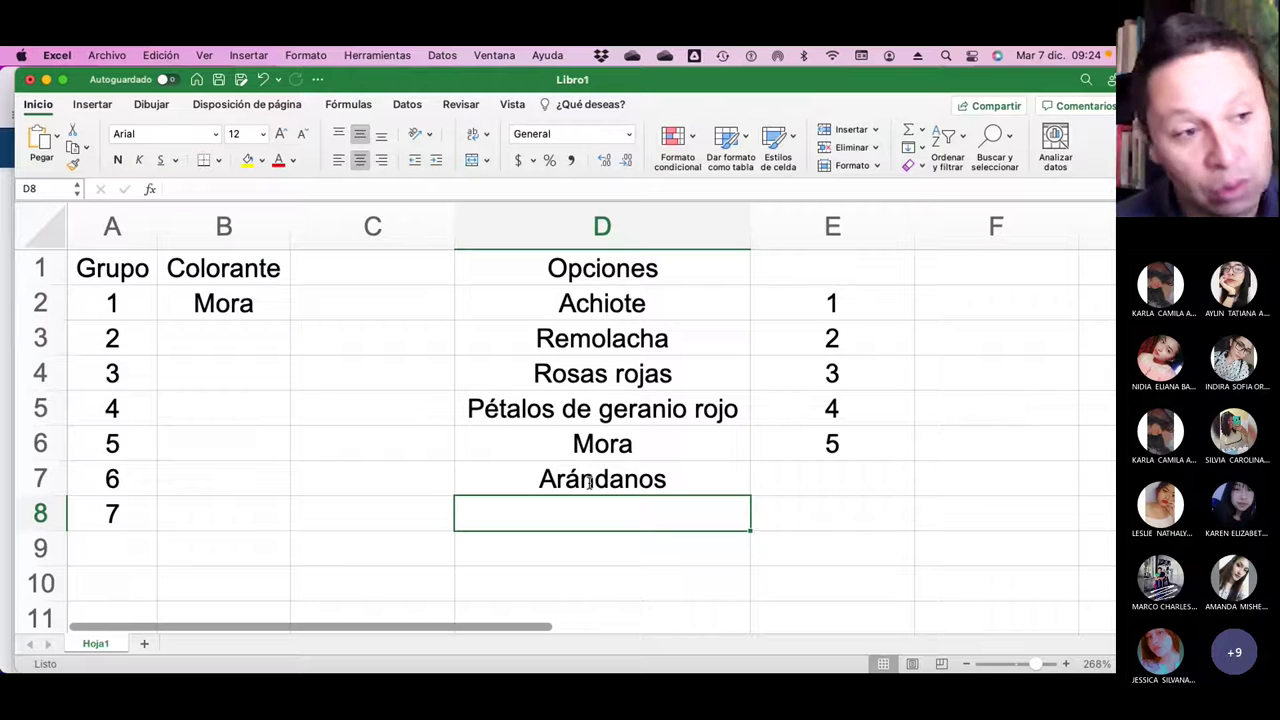
{"action": "key", "text": "Up"}
{"action": "key", "text": "Right"}
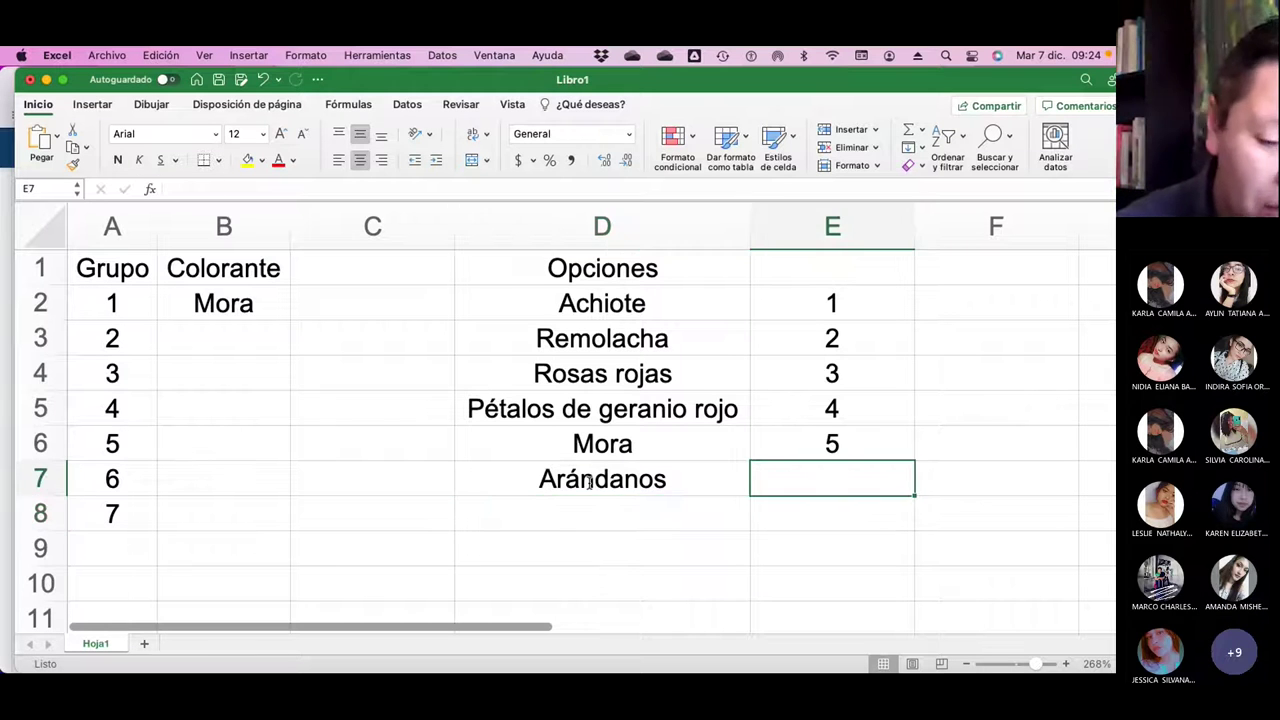
{"action": "type", "text": "6"}
{"action": "key", "text": "Return"}
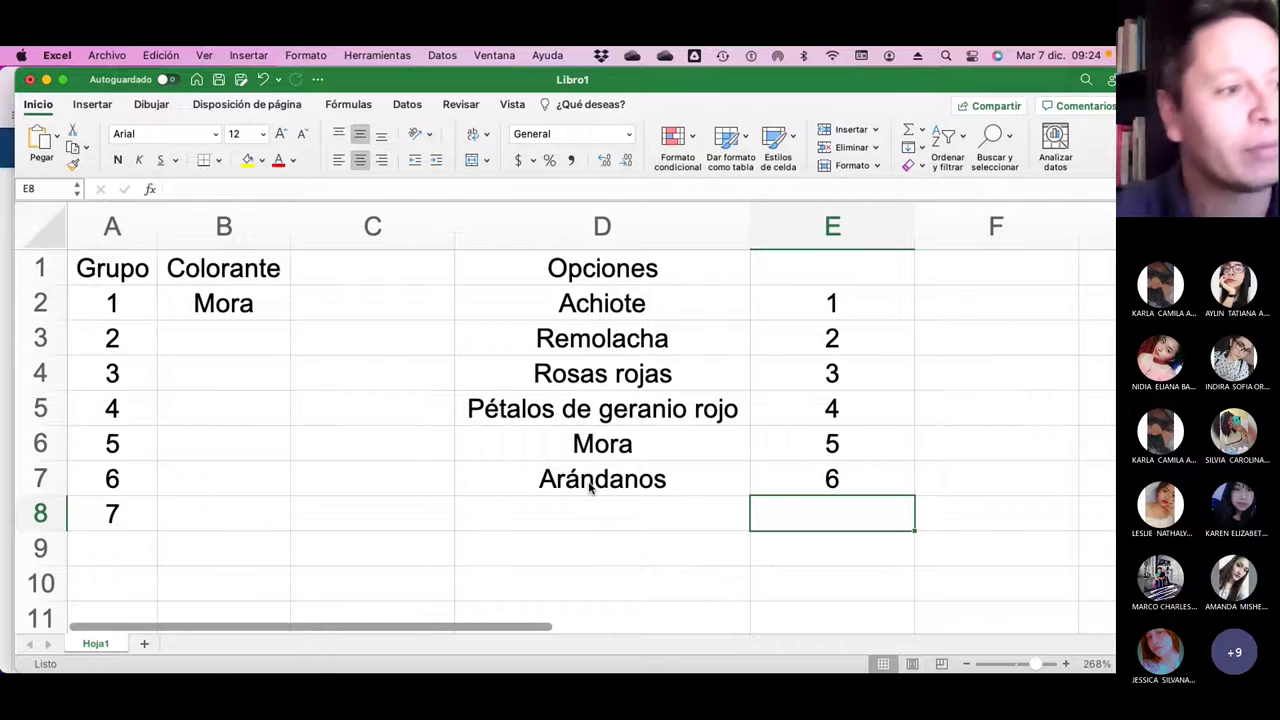
Extend the option in D2 to read "Achiote Semillas"
{"action": "left_click", "coordinate": [663, 308]}
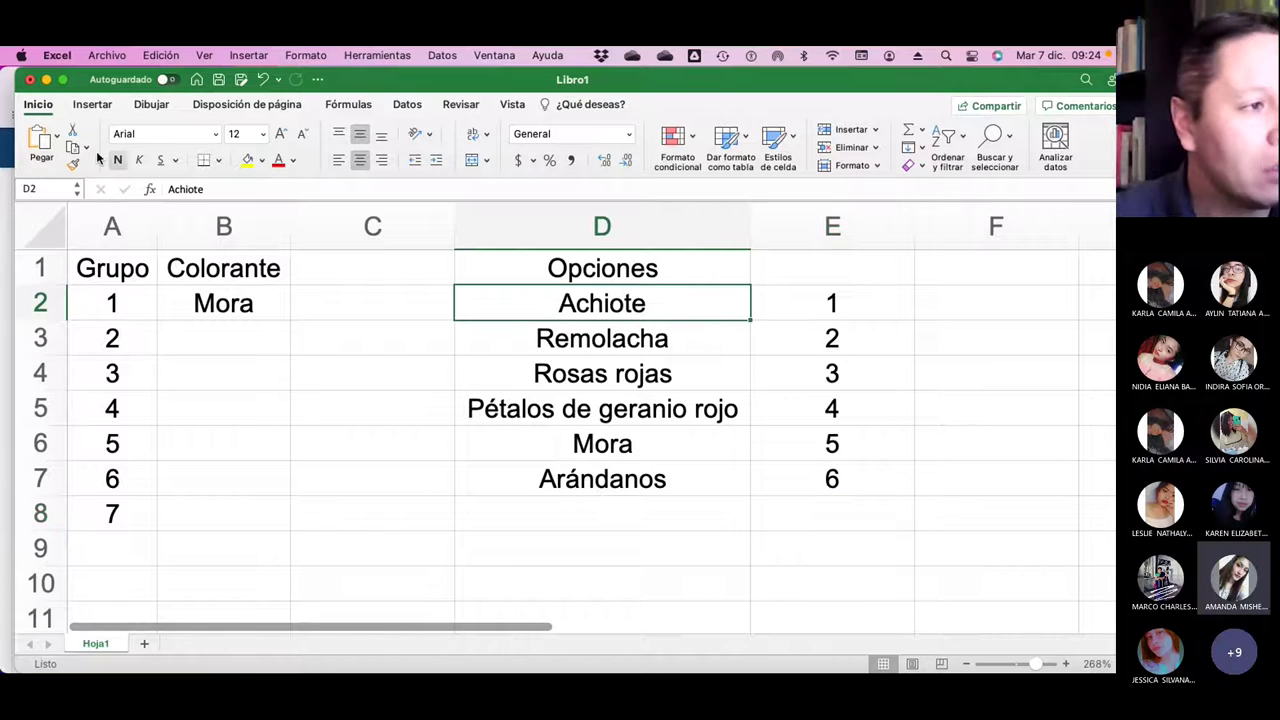
{"action": "left_click", "coordinate": [213, 189]}
{"action": "type", "text": "Semil"}
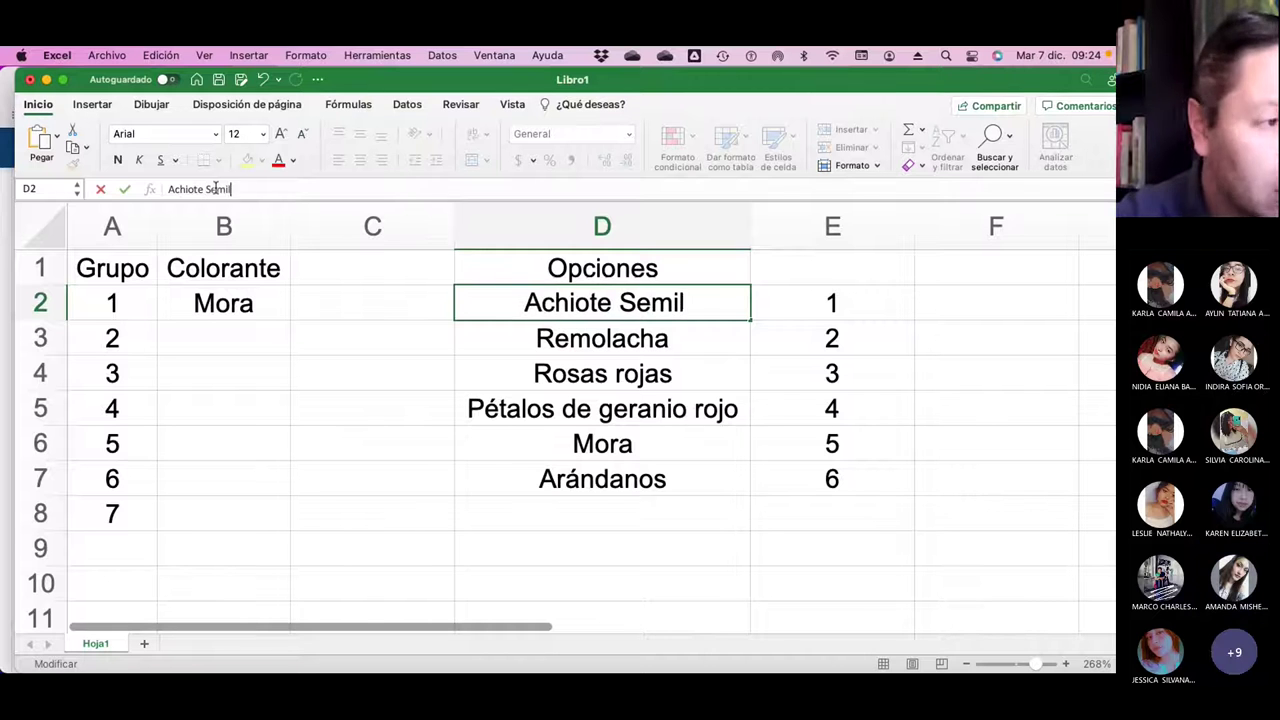
{"action": "type", "text": "las"}
{"action": "key", "text": "Return"}
{"action": "key", "text": "Left"}
{"action": "key", "text": "Left"}
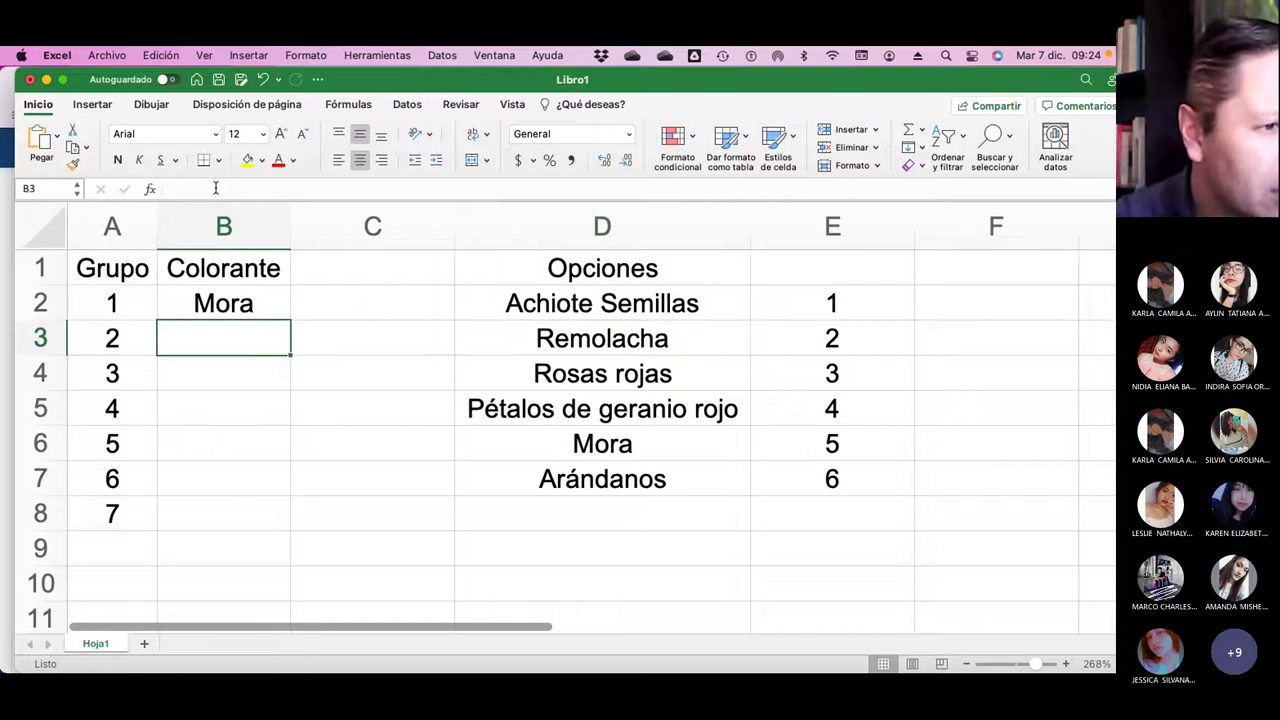
Extend the option in D4 to read "Rosas rojas pétalos"
{"action": "key", "text": "Right"}
{"action": "key", "text": "Right"}
{"action": "key", "text": "Down"}
{"action": "left_click", "coordinate": [215, 188]}
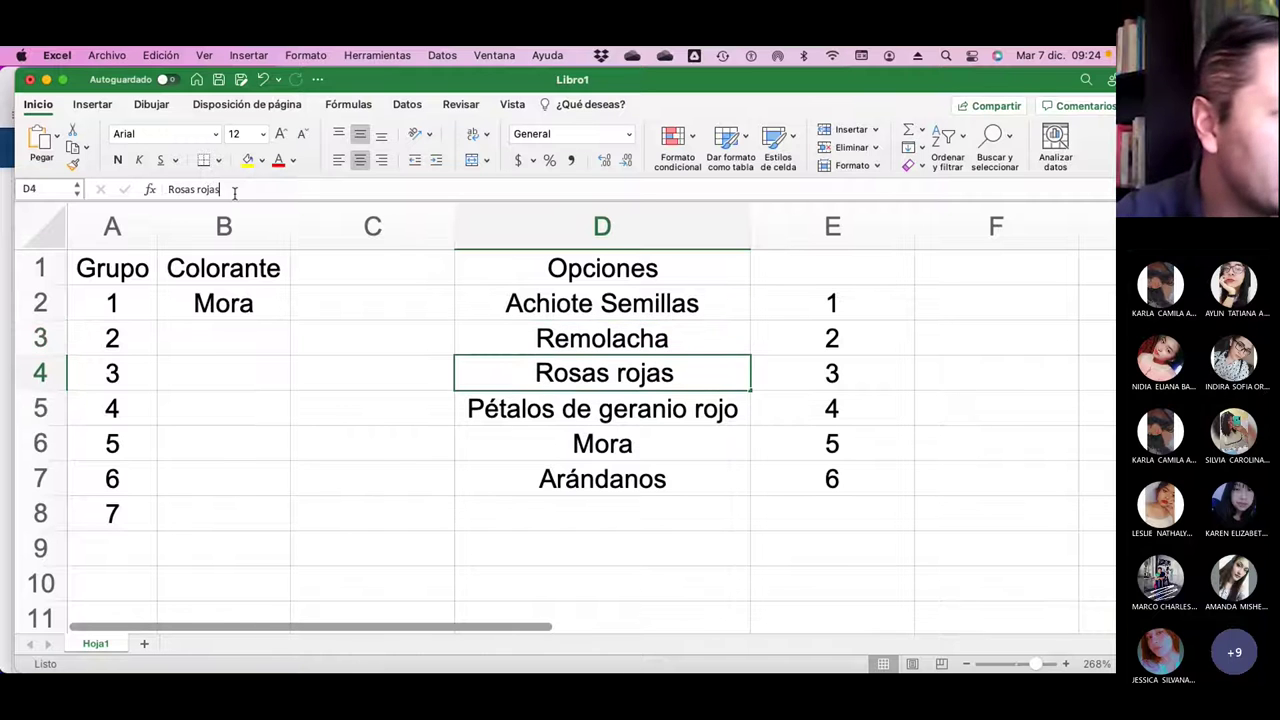
{"action": "type", "text": "pétalos"}
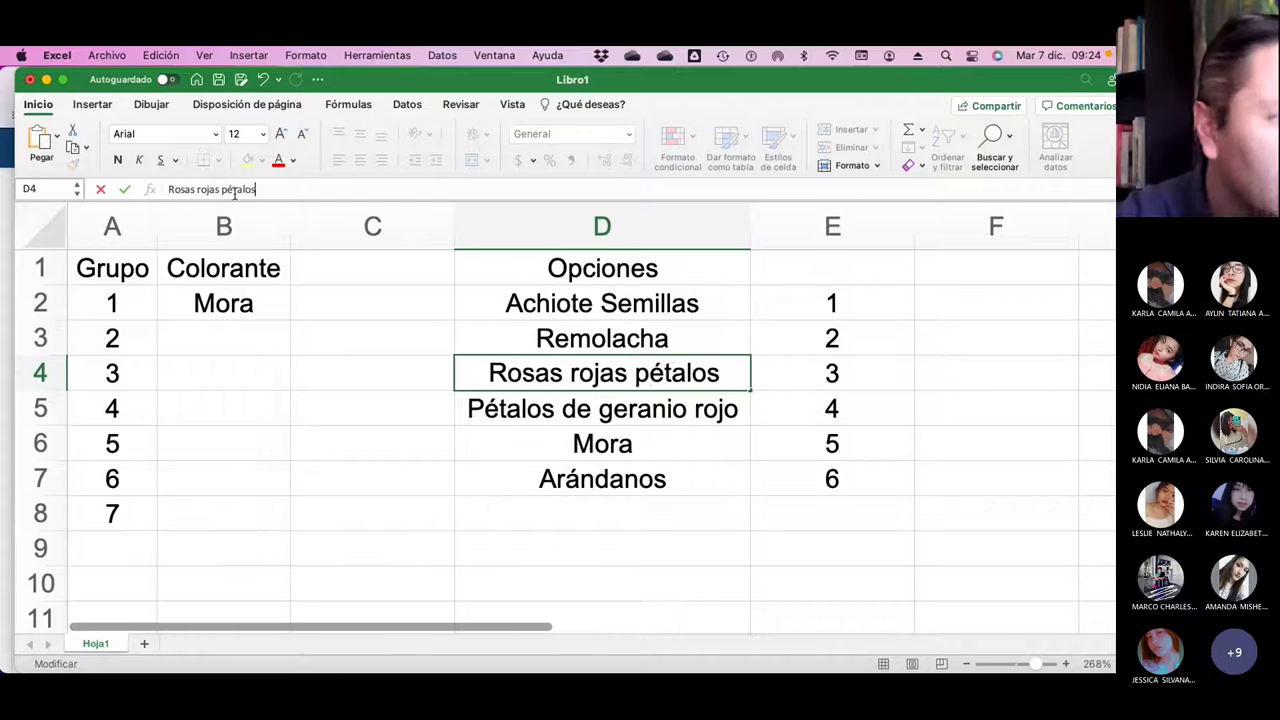
{"action": "key", "text": "Return"}
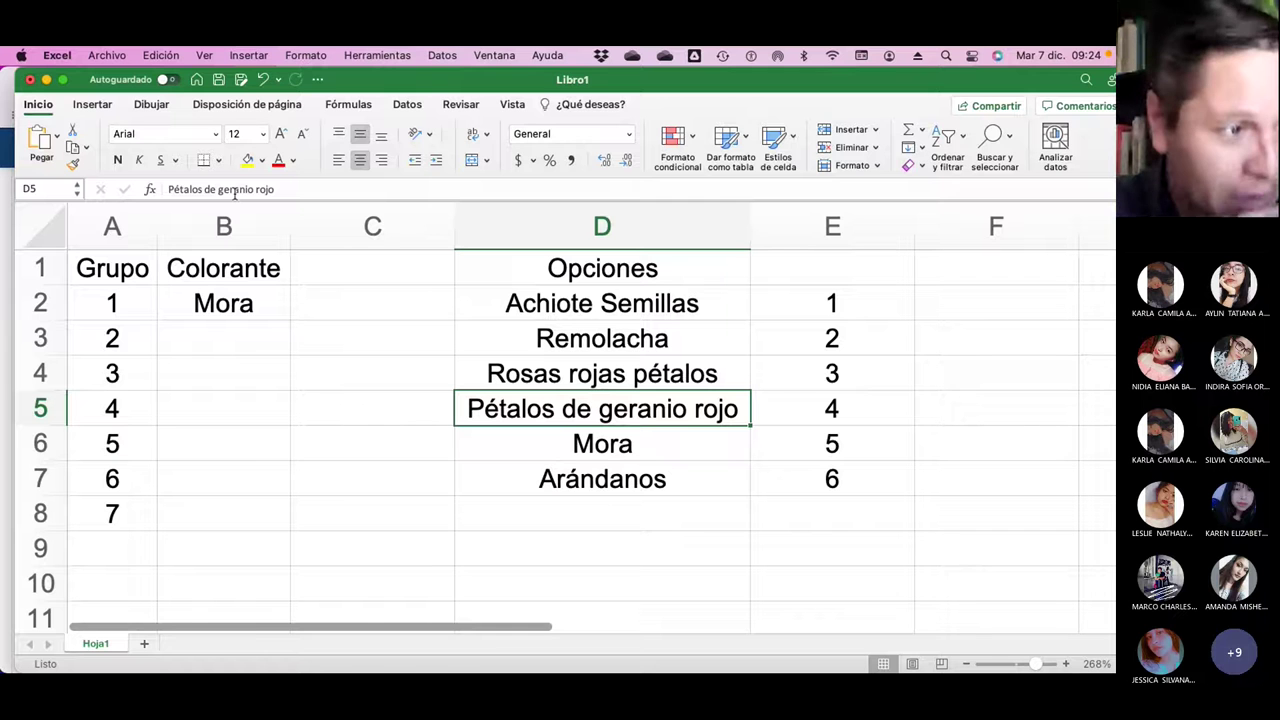
Enter "Rosas Pétalos" as the Colorante of group 2 in B3
{"action": "key", "text": "Up"}
{"action": "key", "text": "Left"}
{"action": "key", "text": "Left"}
{"action": "key", "text": "Up"}
{"action": "type", "text": "Rosas Pétalos"}
{"action": "key", "text": "Return"}
{"action": "type", "text": "+"}
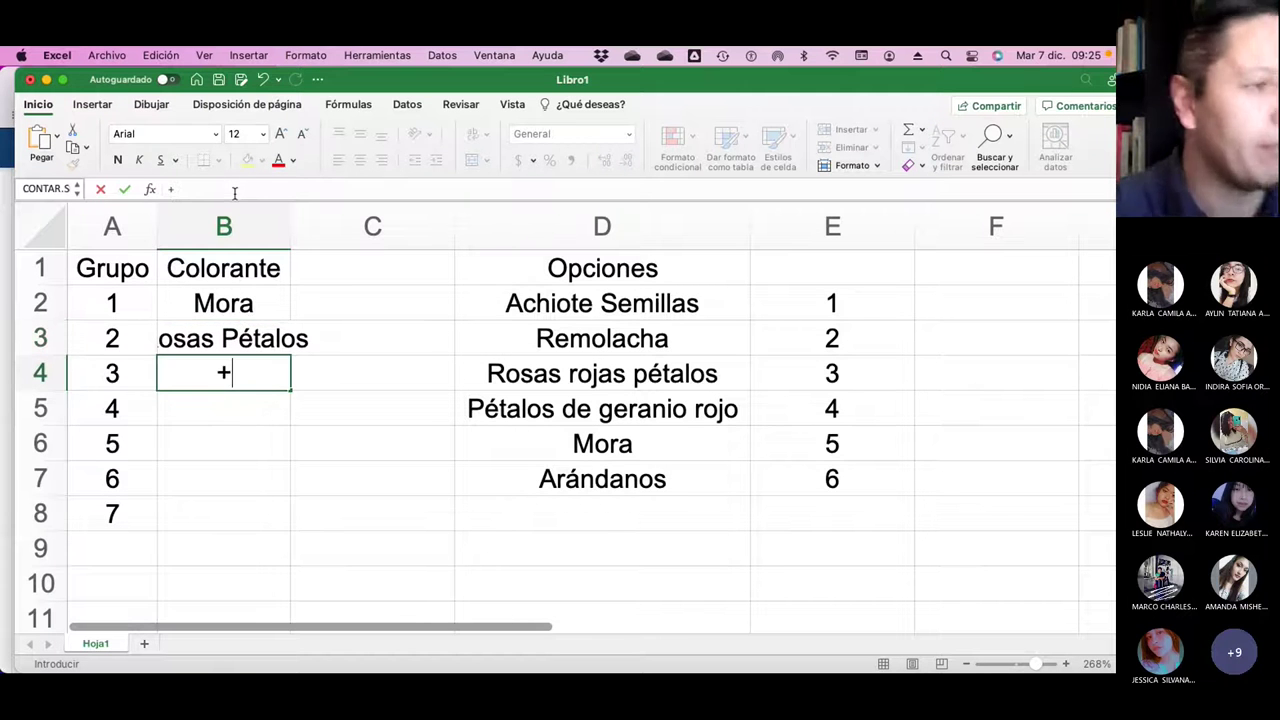
{"action": "key", "text": "BackSpace"}
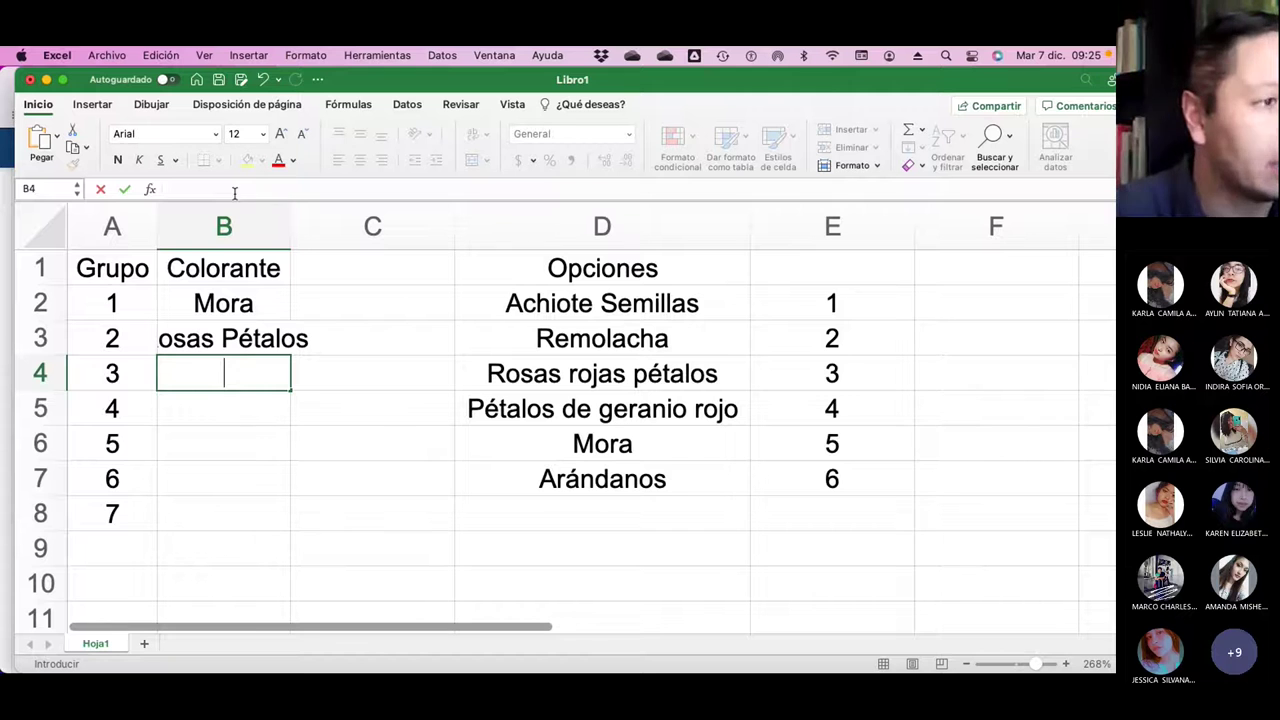
Check the members of group 3 on the course page in Safari and return to the Excel workbook
{"action": "scroll", "coordinate": [745, 510], "scroll_direction": "down", "scroll_amount": 4}
{"action": "scroll", "coordinate": [745, 510], "scroll_direction": "right", "scroll_amount": 1}
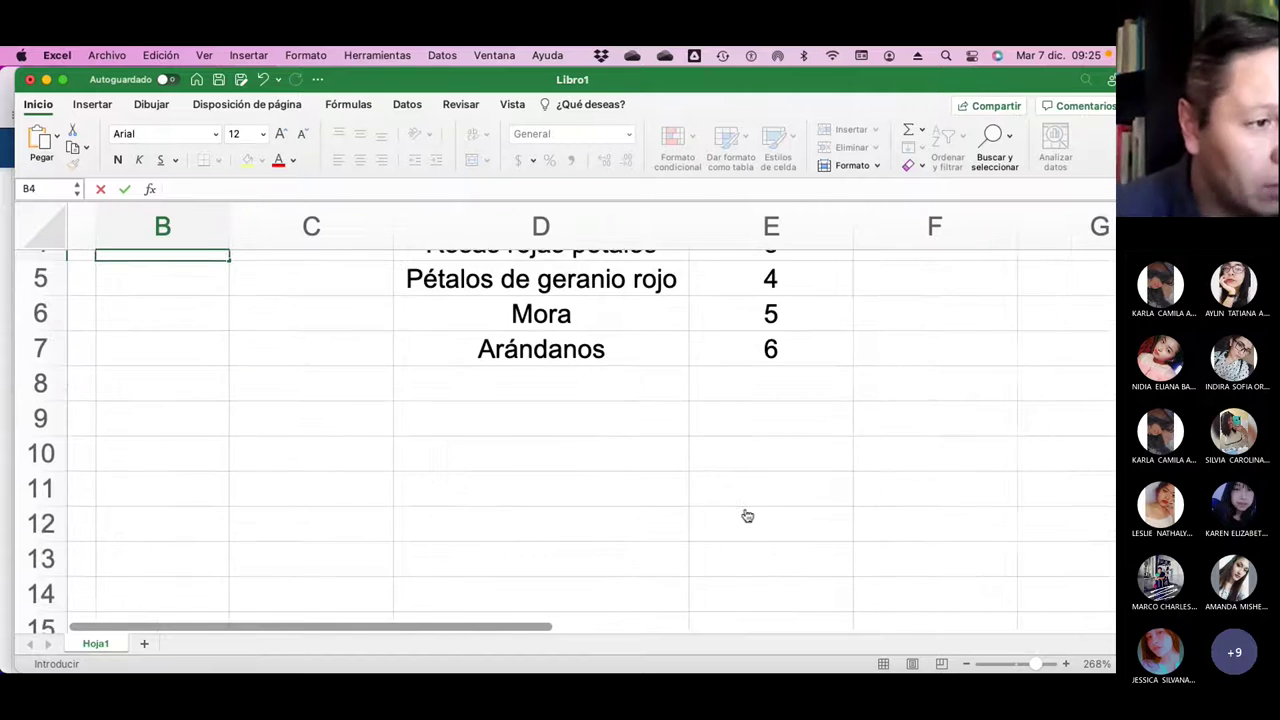
{"action": "scroll", "coordinate": [747, 516], "scroll_direction": "up", "scroll_amount": 1}
{"action": "key", "text": "super+Tab"}
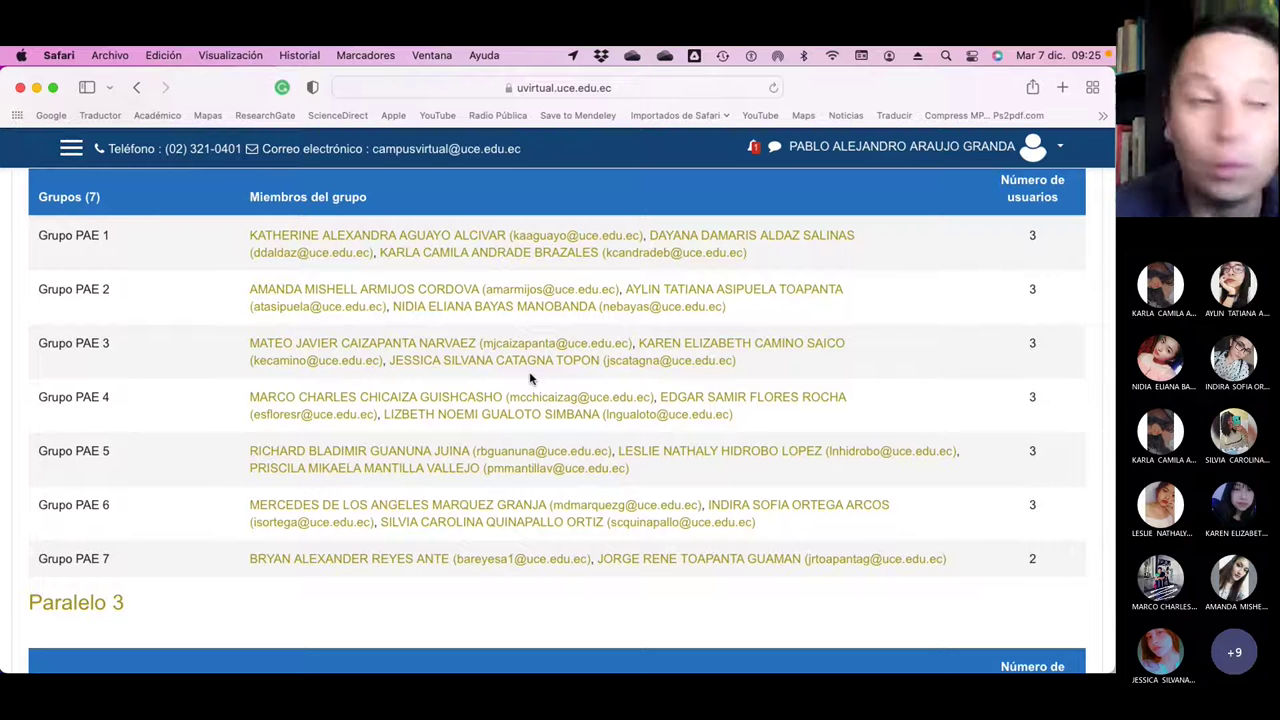
{"action": "key", "text": "super+Tab"}
Autofit the width of the Colorante column B to its contents
{"action": "scroll", "coordinate": [257, 383], "scroll_direction": "up", "scroll_amount": 3}
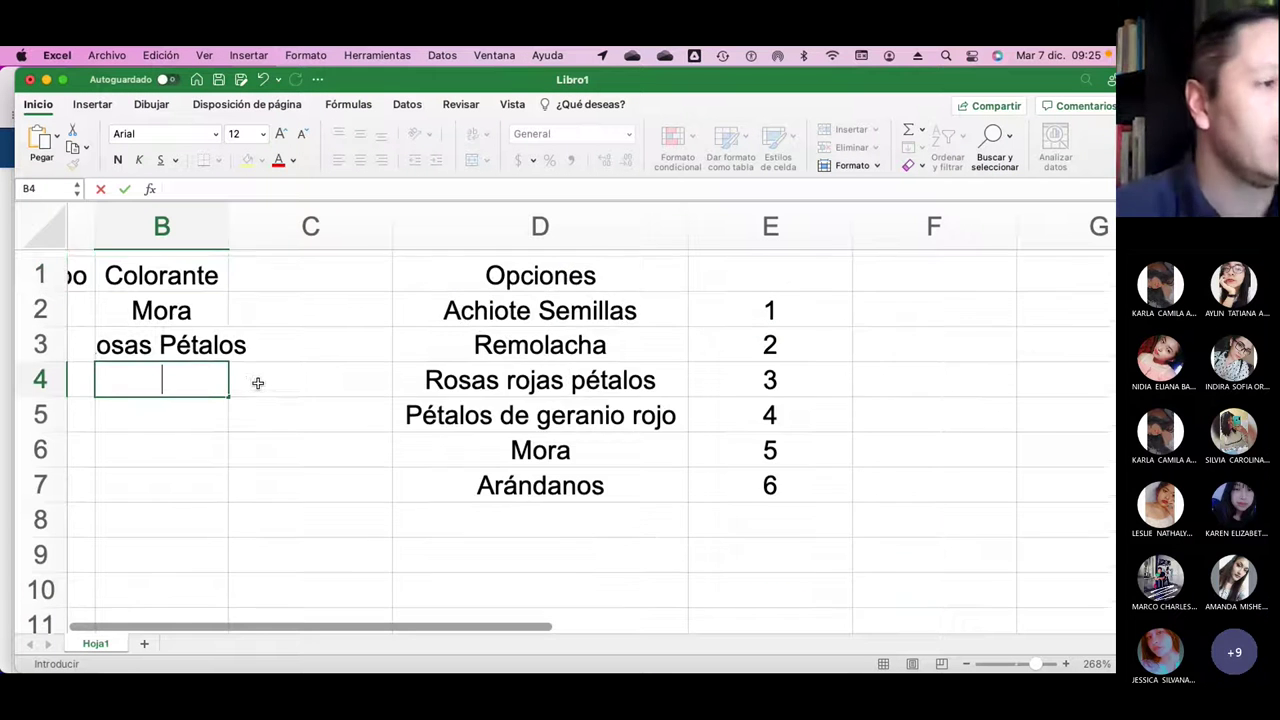
{"action": "scroll", "coordinate": [309, 266], "scroll_direction": "left", "scroll_amount": 3}
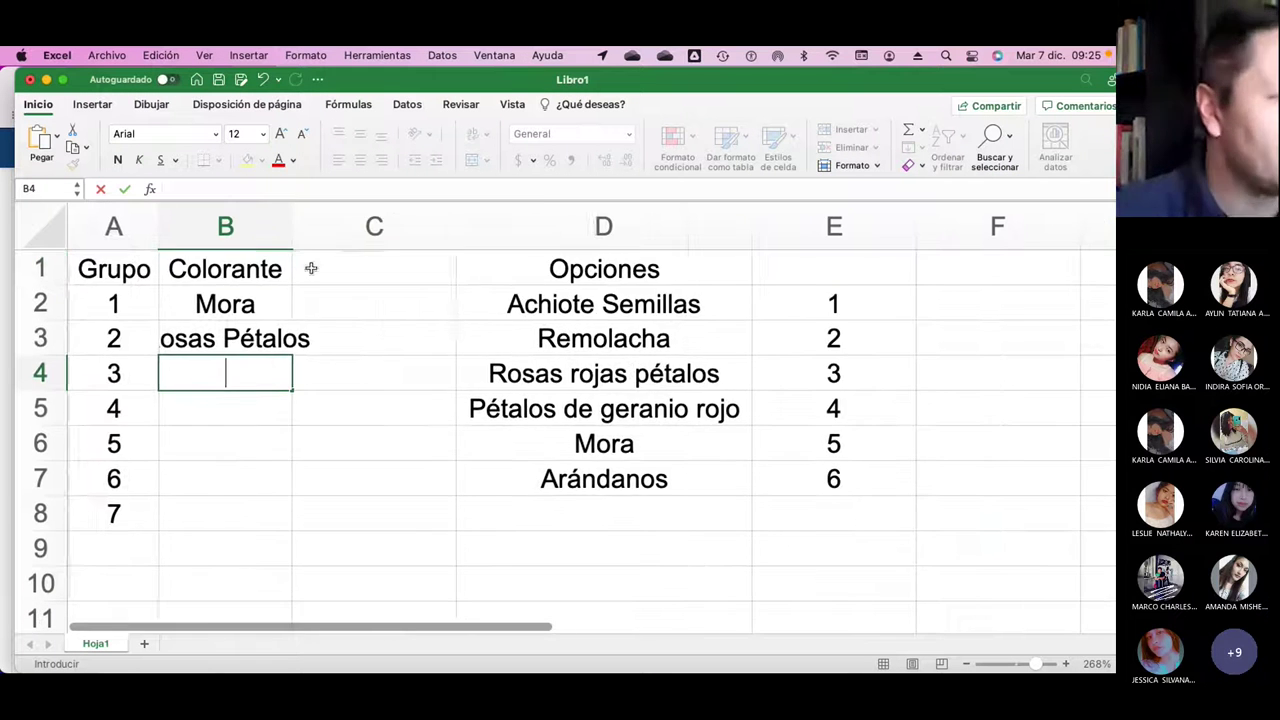
{"action": "left_click", "coordinate": [289, 222]}
{"action": "double_click", "coordinate": [289, 218]}
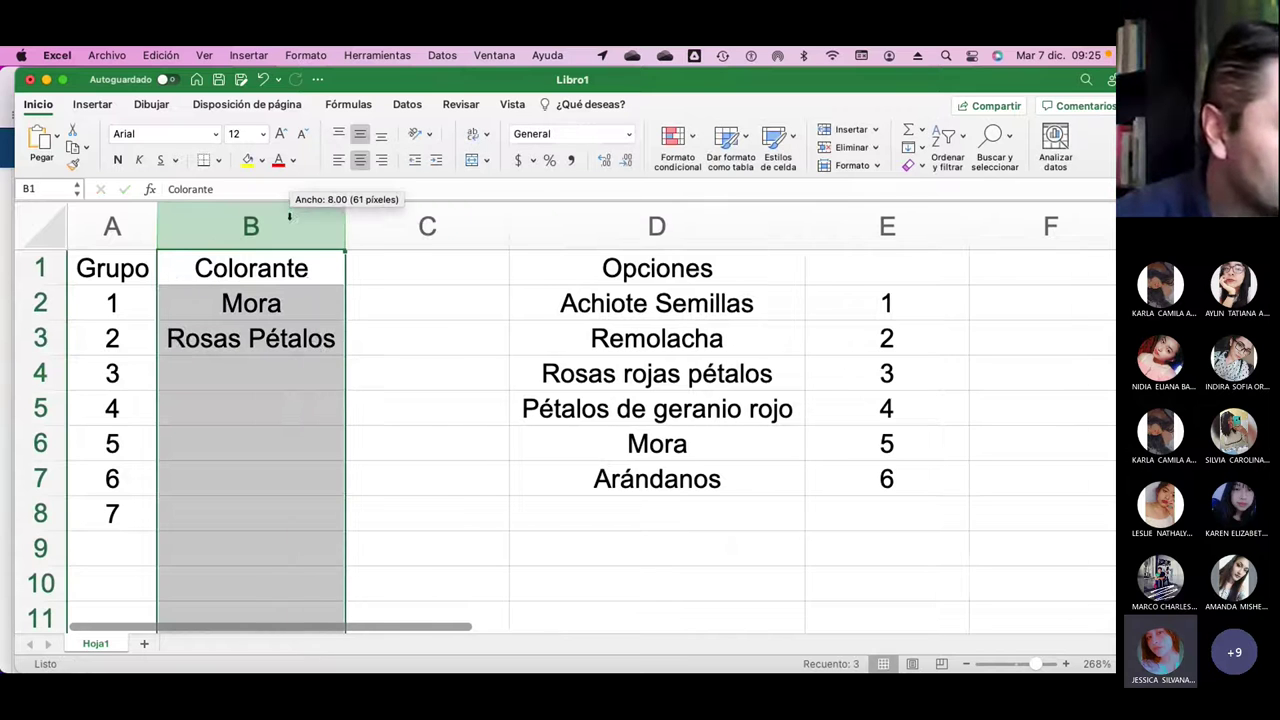
Enter "Achiote" as the Colorante of group 3 in B4
{"action": "left_click", "coordinate": [290, 372]}
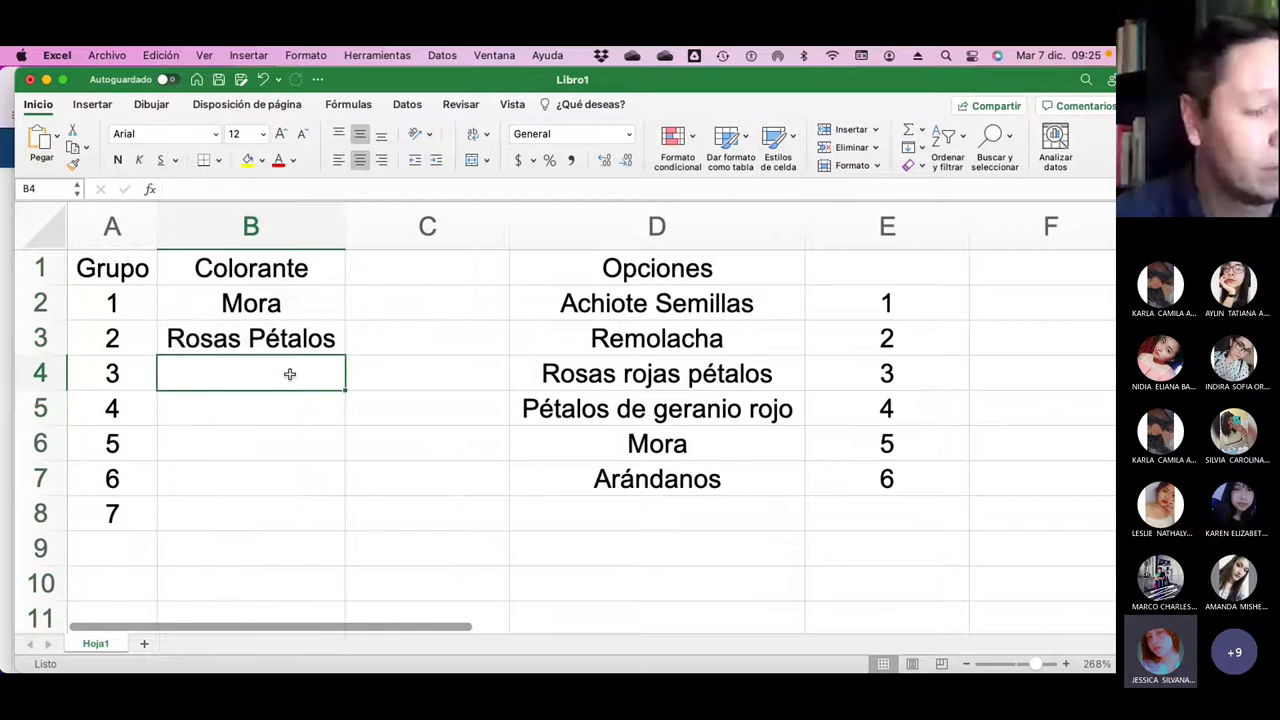
{"action": "type", "text": "Achiote"}
{"action": "key", "text": "Return"}
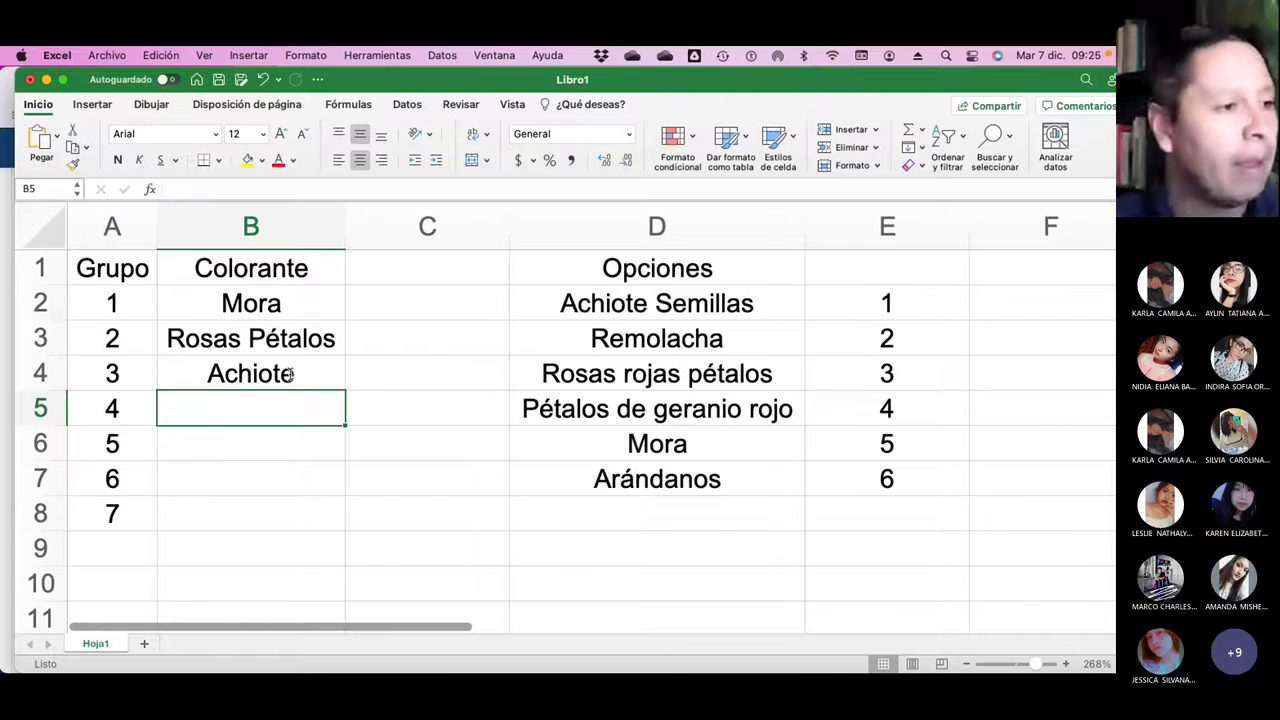
Consult the group list in Safari, then return to Excel and enter "Remolacha" as the Colorante of group 4 in B5
{"action": "key", "text": "super+Tab"}
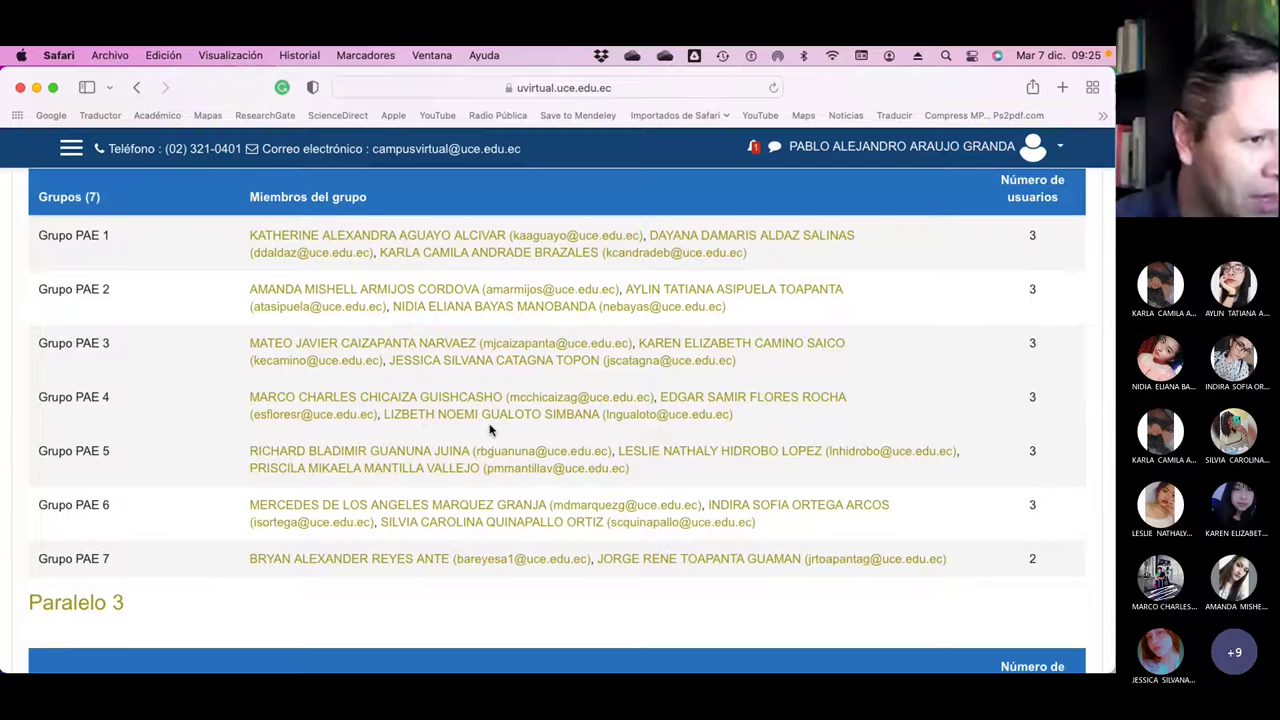
{"action": "key", "text": "super+Tab"}
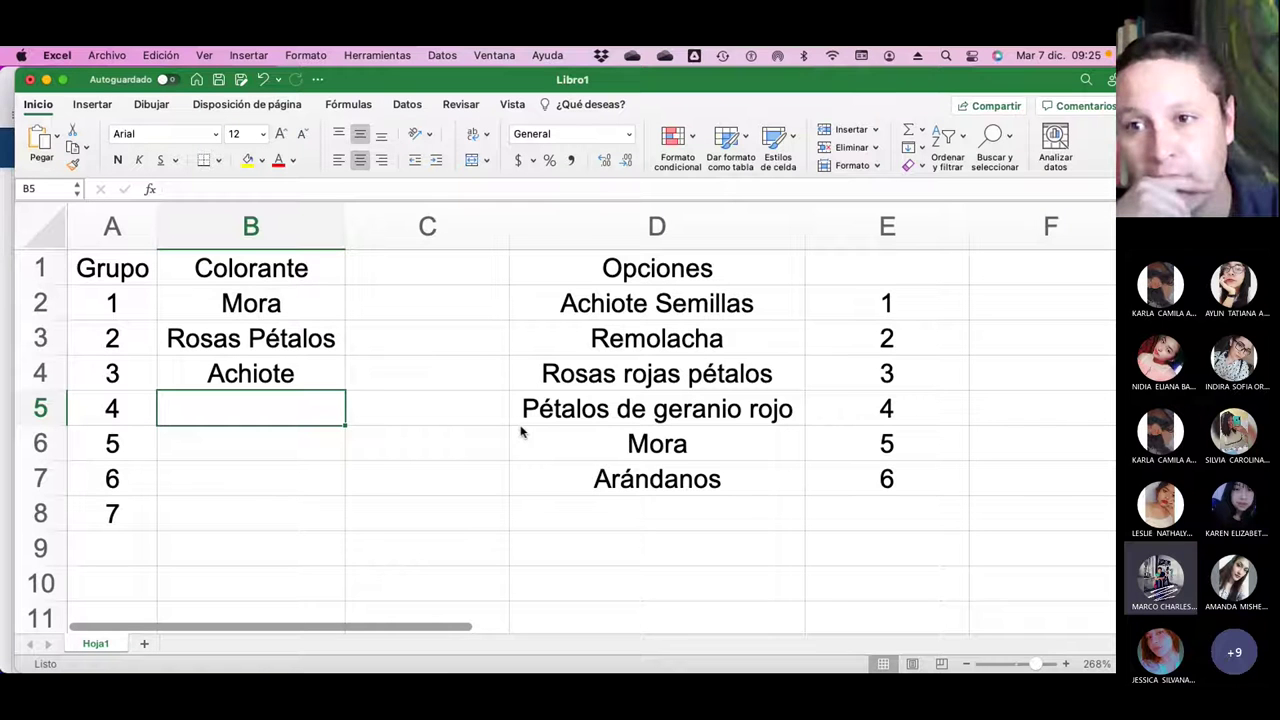
{"action": "type", "text": "R"}
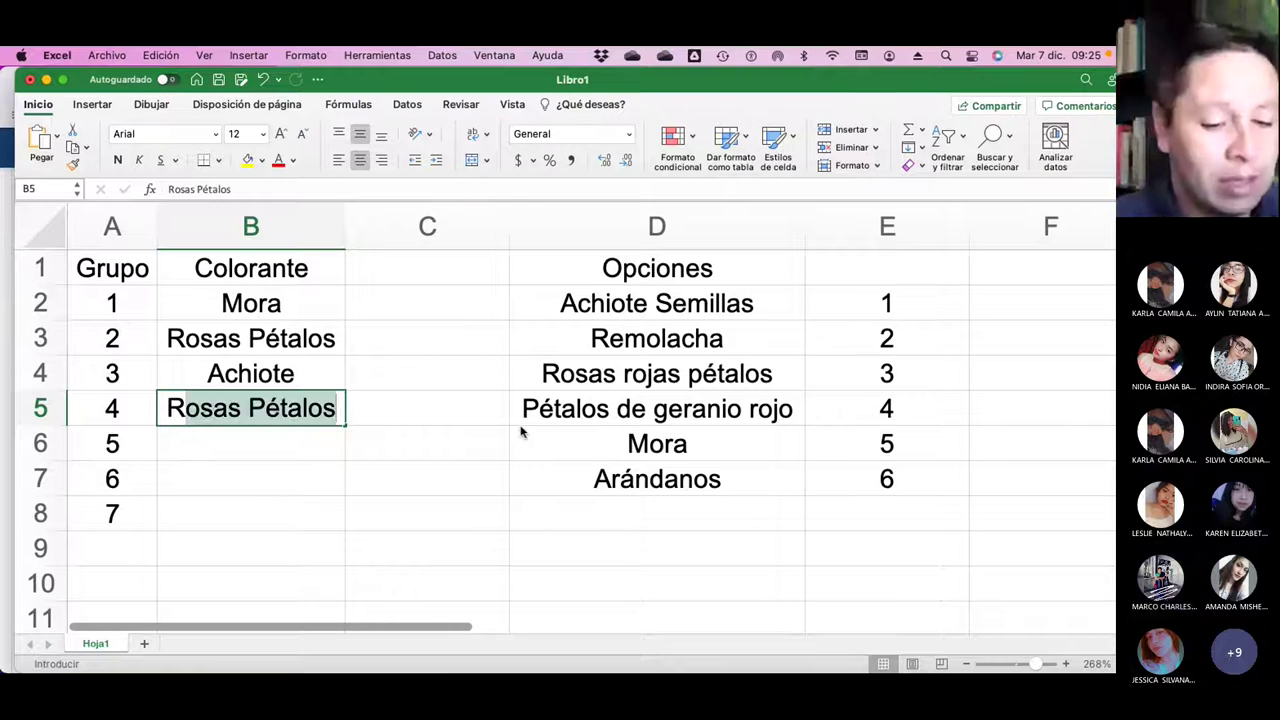
{"action": "type", "text": "olacha"}
{"action": "key", "text": "BackSpace"}
{"action": "key", "text": "BackSpace"}
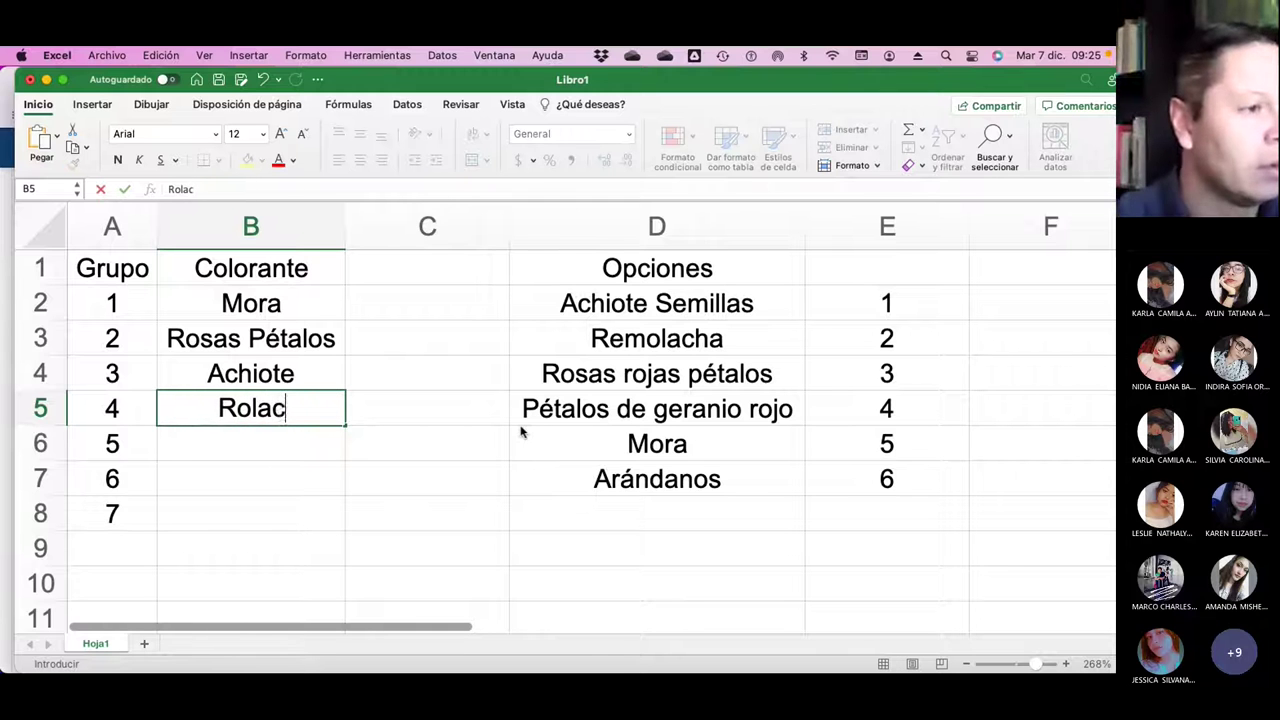
{"action": "key", "text": "BackSpace"}
{"action": "key", "text": "BackSpace"}
{"action": "key", "text": "BackSpace"}
{"action": "type", "text": "e"}
{"action": "key", "text": "BackSpace"}
{"action": "key", "text": "BackSpace"}
{"action": "type", "text": "emoalcha"}
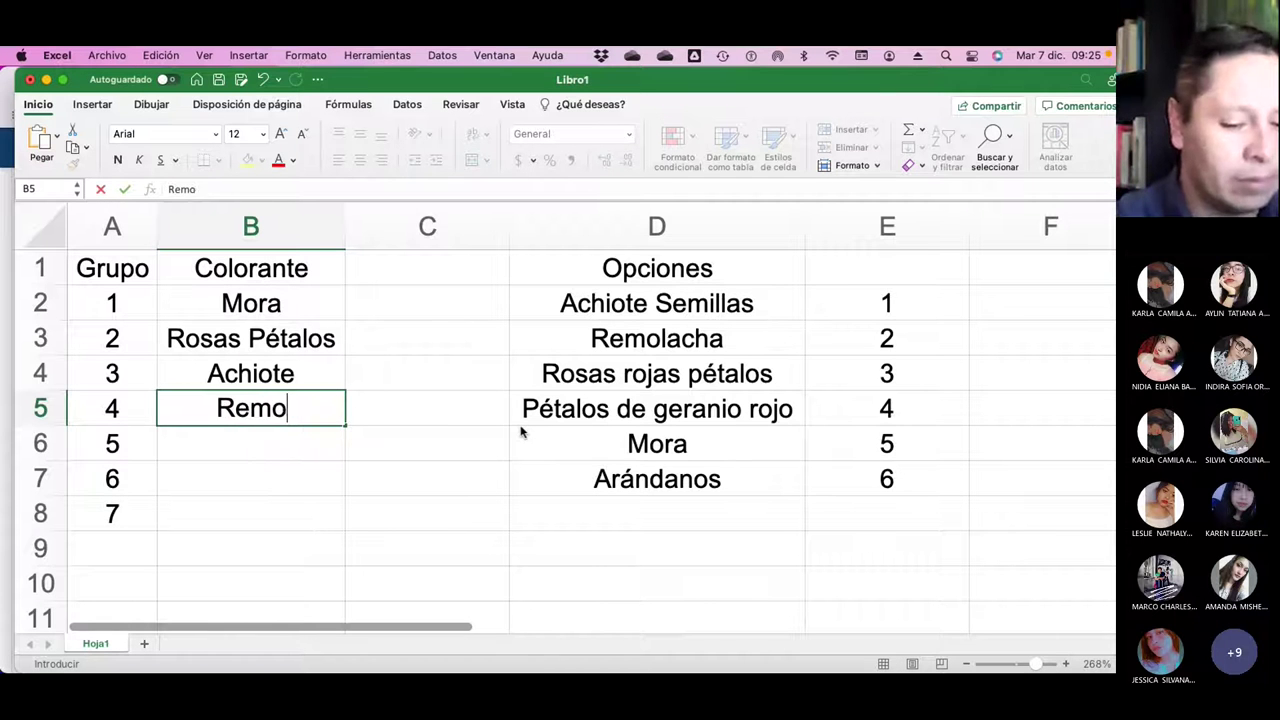
{"action": "key", "text": "BackSpace"}
{"action": "key", "text": "BackSpace"}
{"action": "key", "text": "BackSpace"}
{"action": "key", "text": "BackSpace"}
{"action": "key", "text": "BackSpace"}
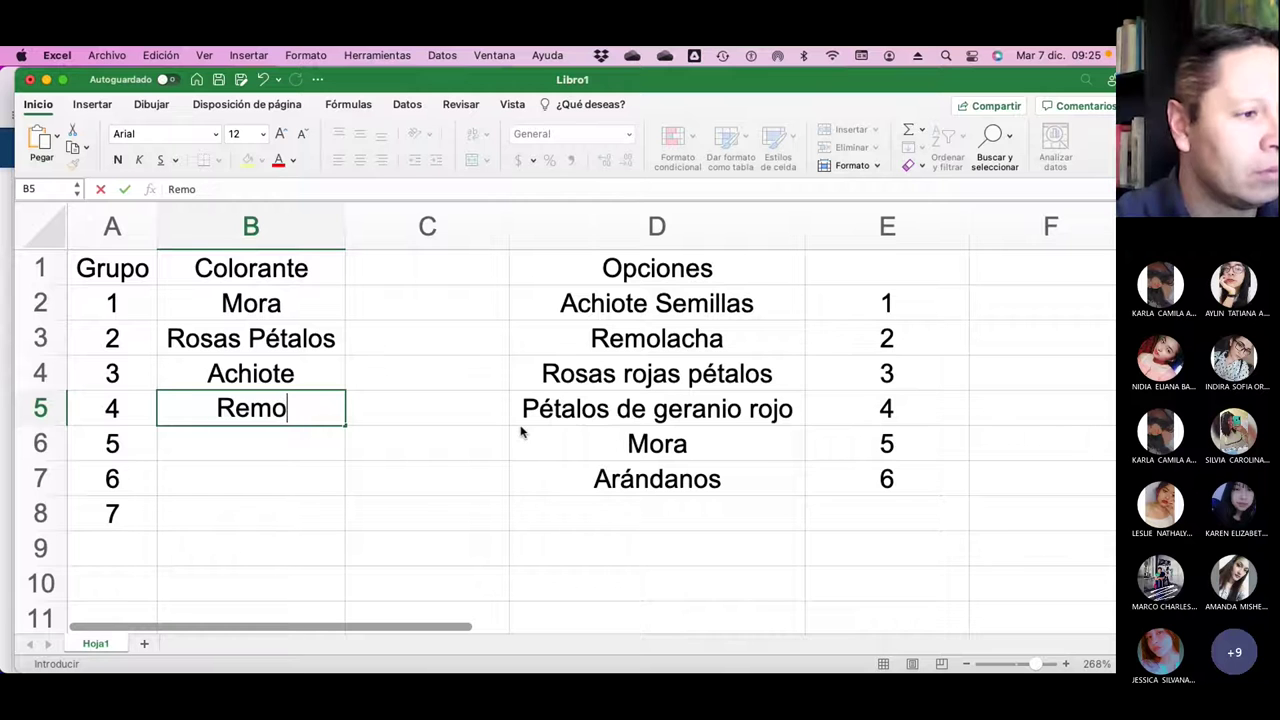
{"action": "type", "text": "lacha"}
{"action": "key", "text": "Return"}
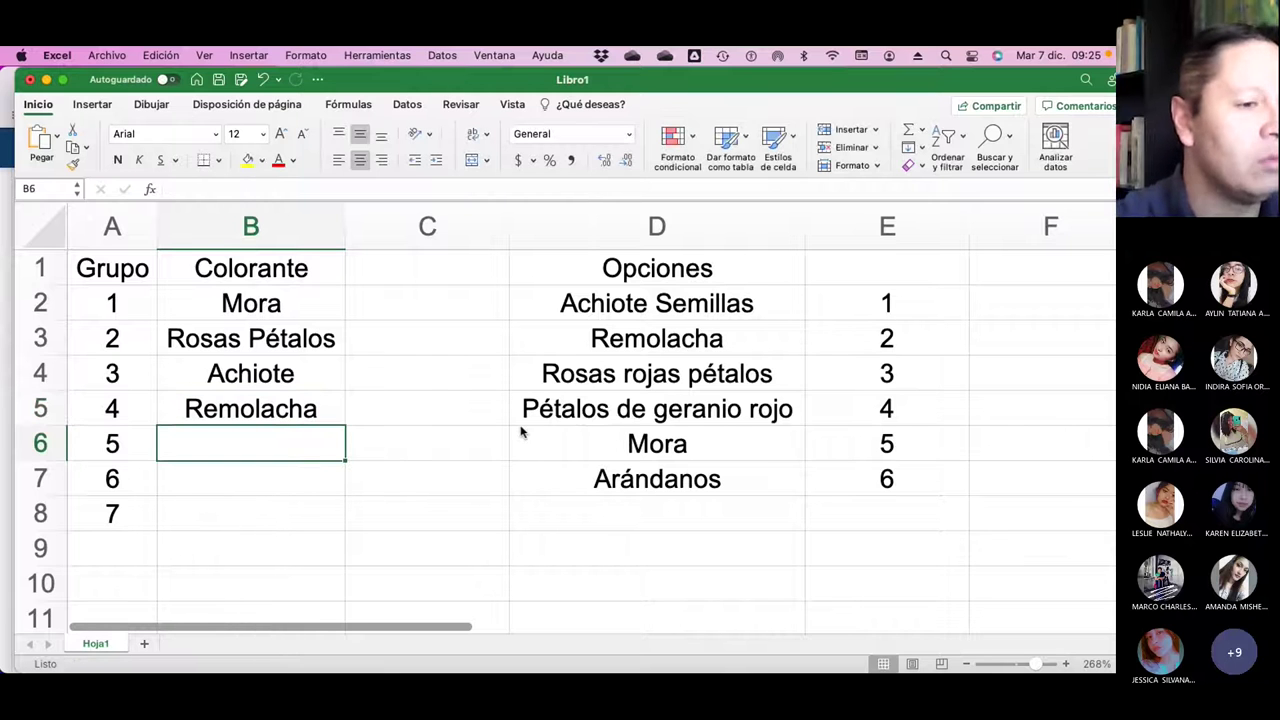
Consult the group list in Safari, then return to Excel and enter "Remolacha" as the Colorante of group 5 in B6
{"action": "key", "text": "super+Tab"}
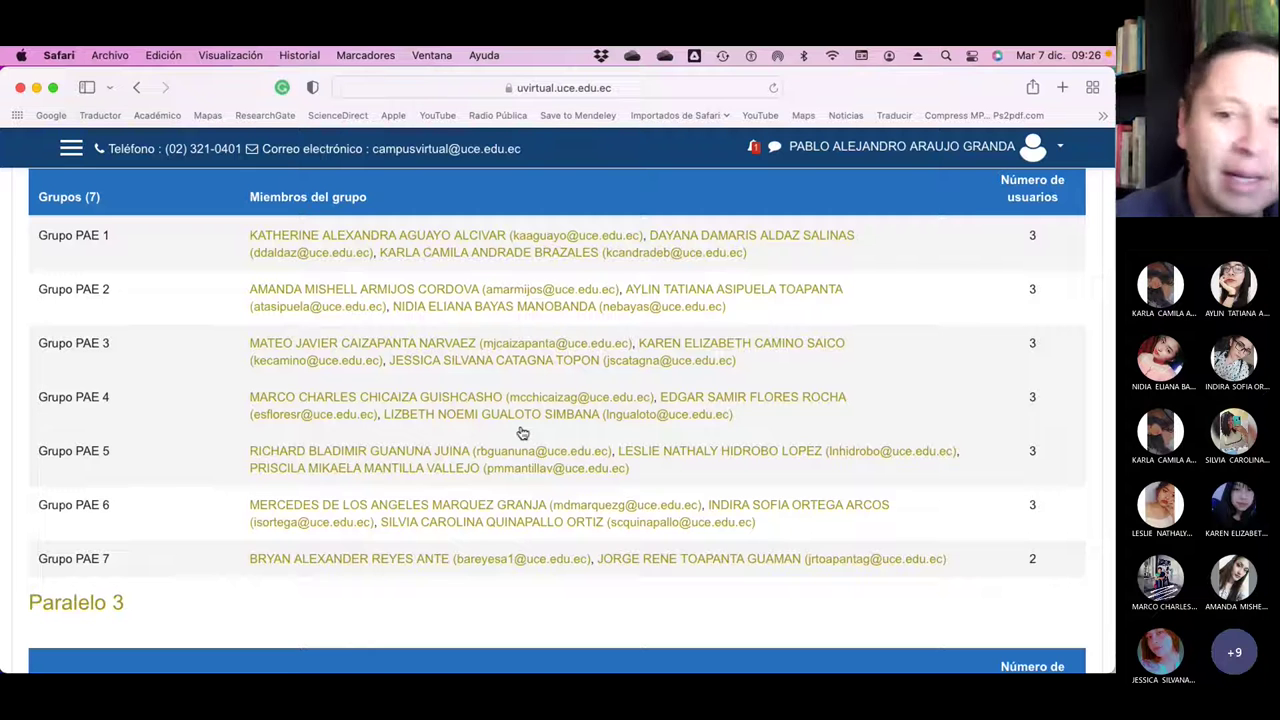
{"action": "key", "text": "super+Tab"}
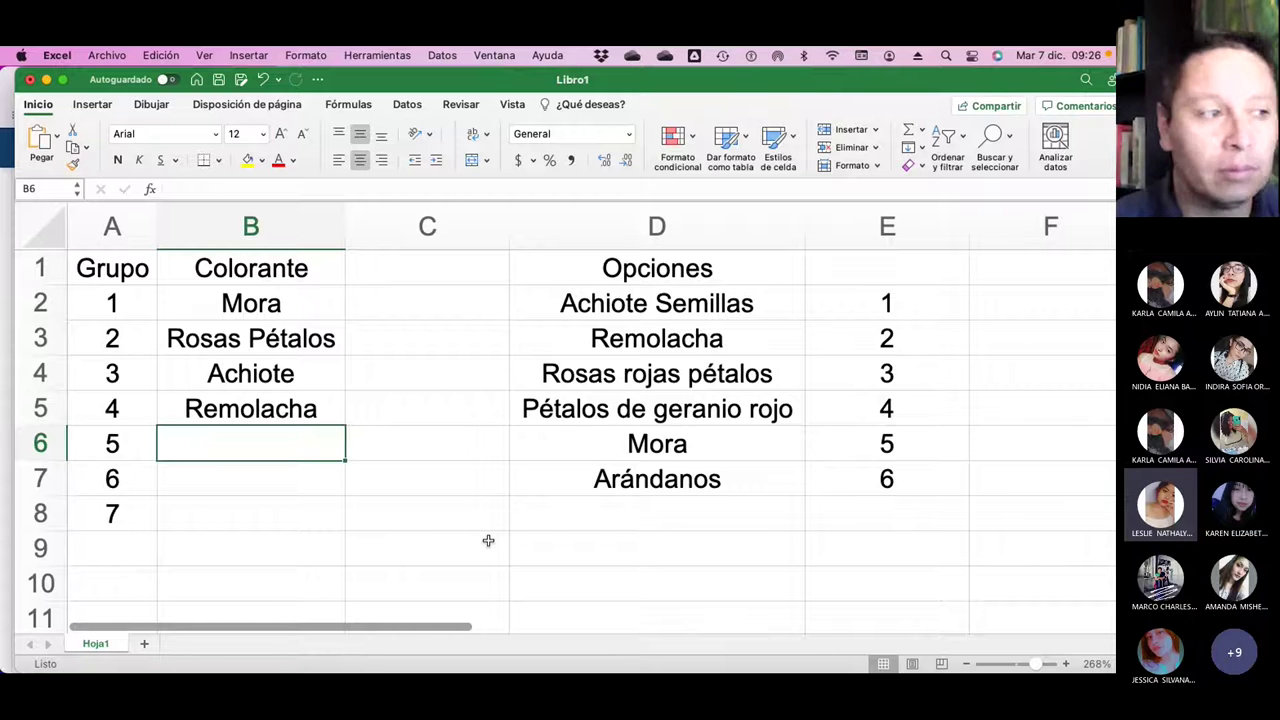
{"action": "type", "text": "Remola"}
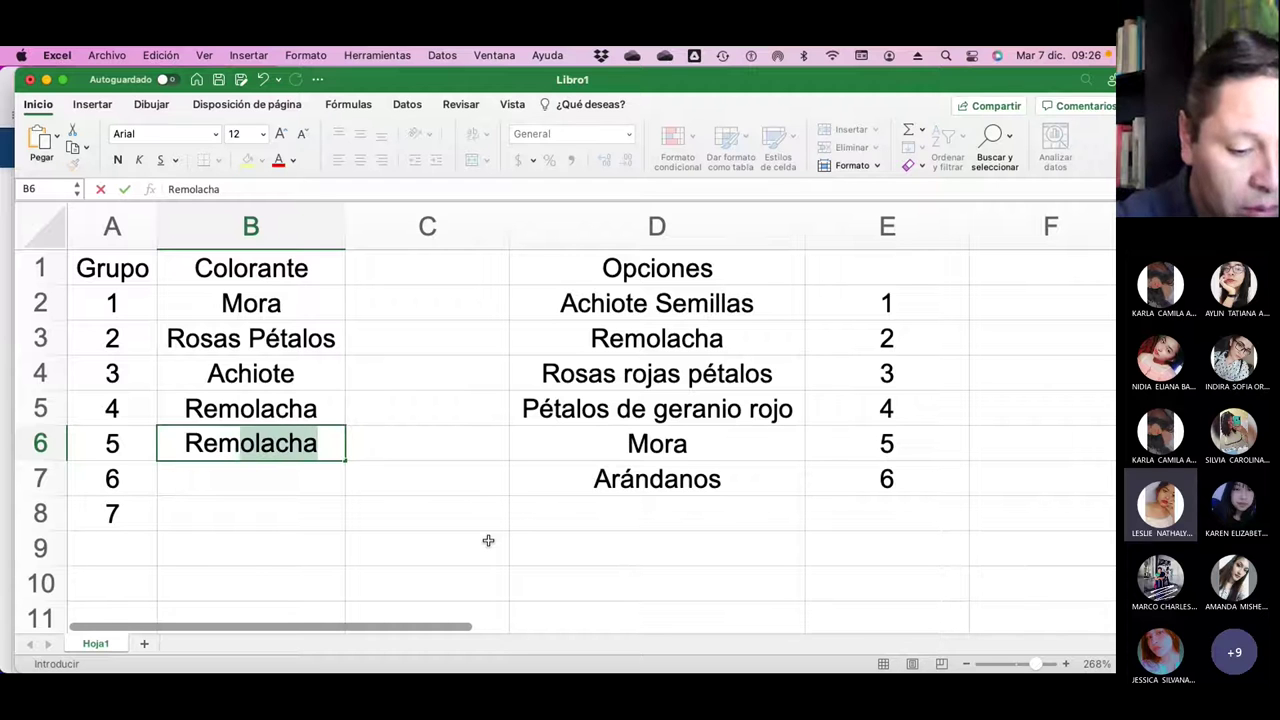
{"action": "type", "text": "cha"}
{"action": "key", "text": "Return"}
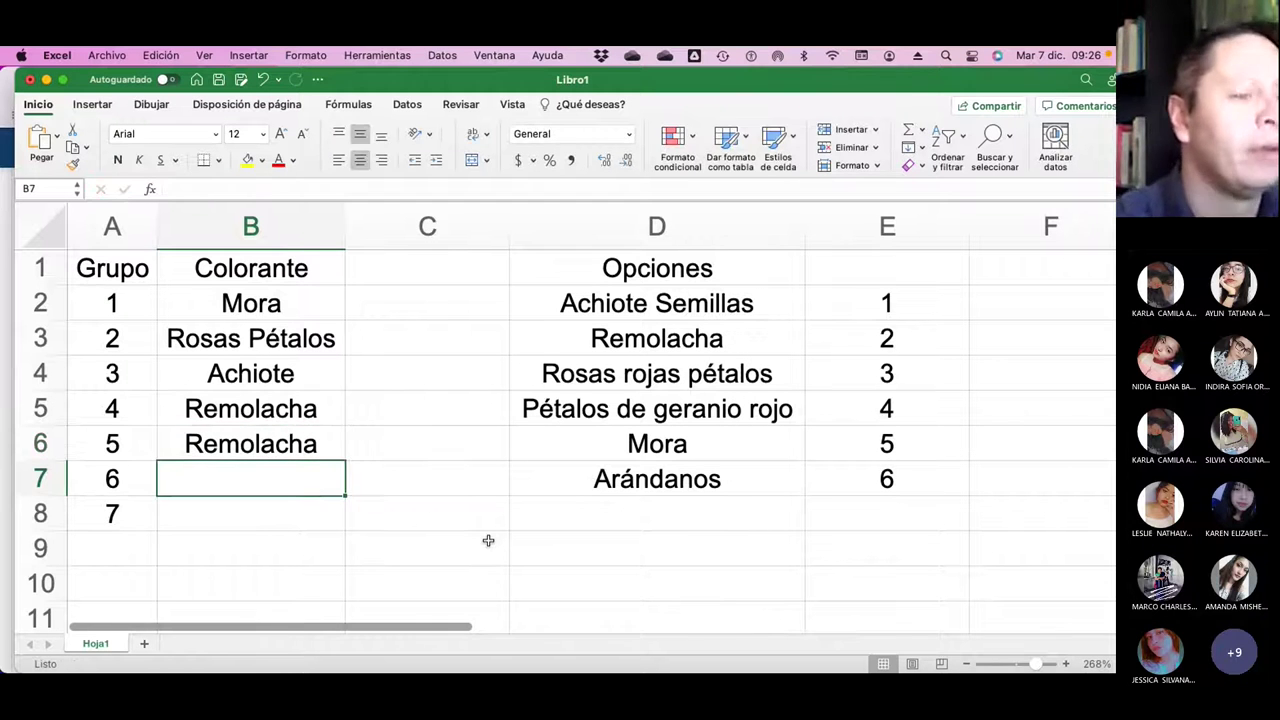
Consult the group list in Safari, then return to Excel and enter "Achiote Semillas" as the Colorante of group 6 in B7
{"action": "key", "text": "super+Tab"}
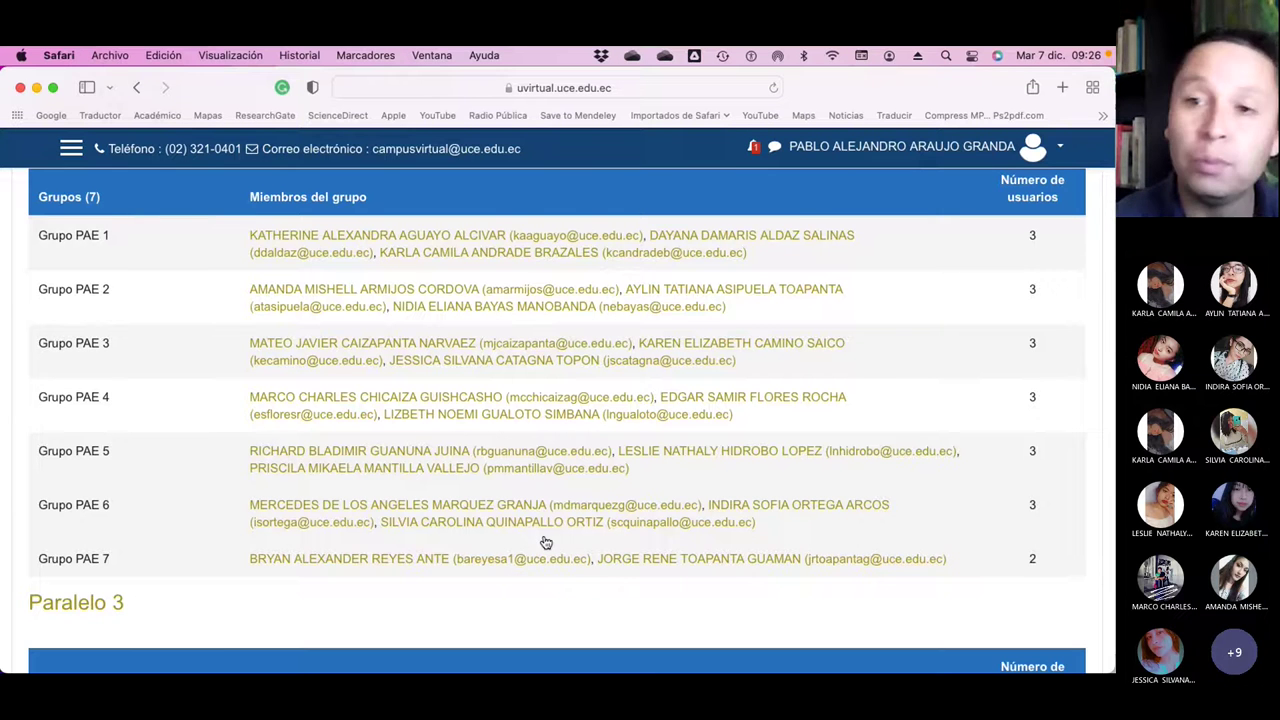
{"action": "key", "text": "super+Tab"}
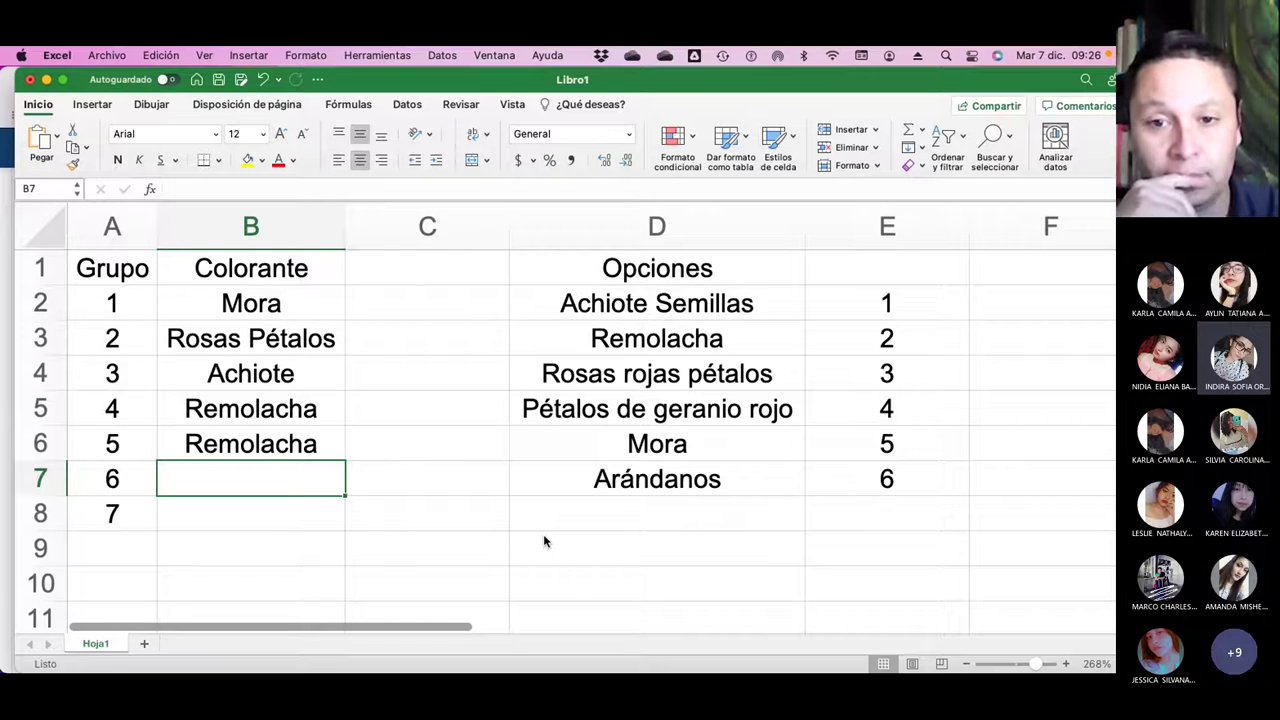
{"action": "type", "text": "Achio"}
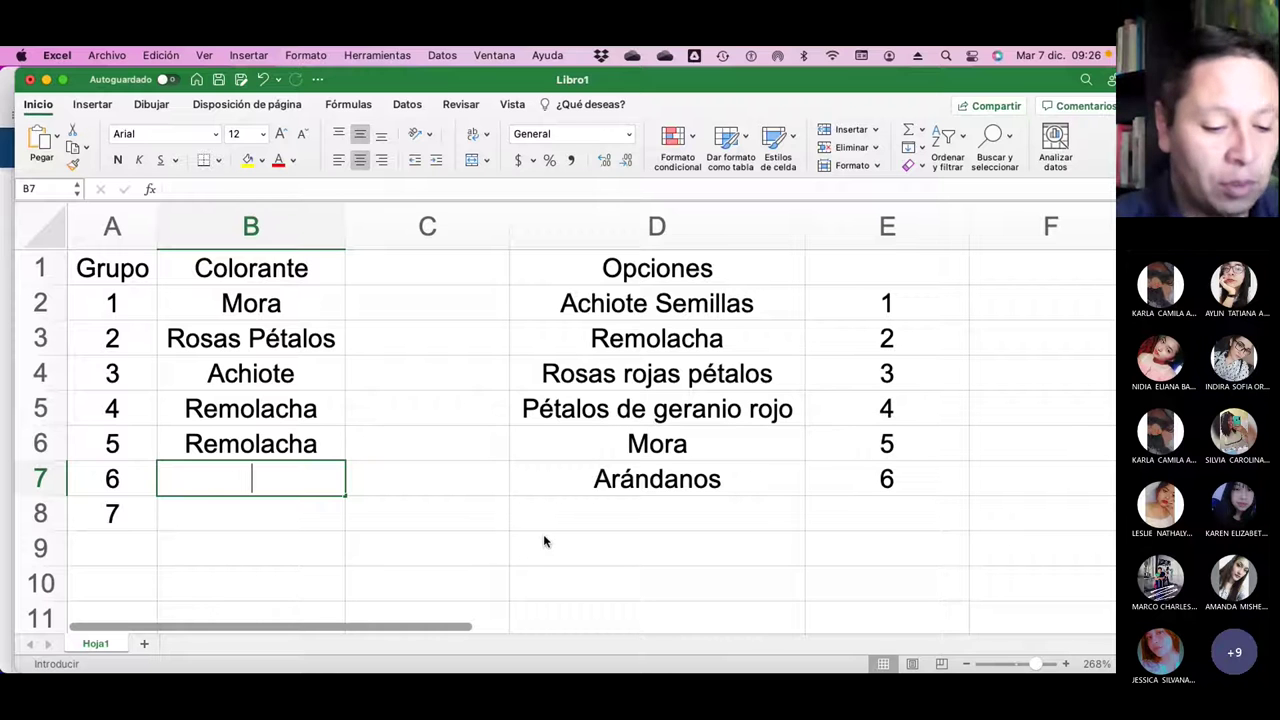
{"action": "type", "text": "te"}
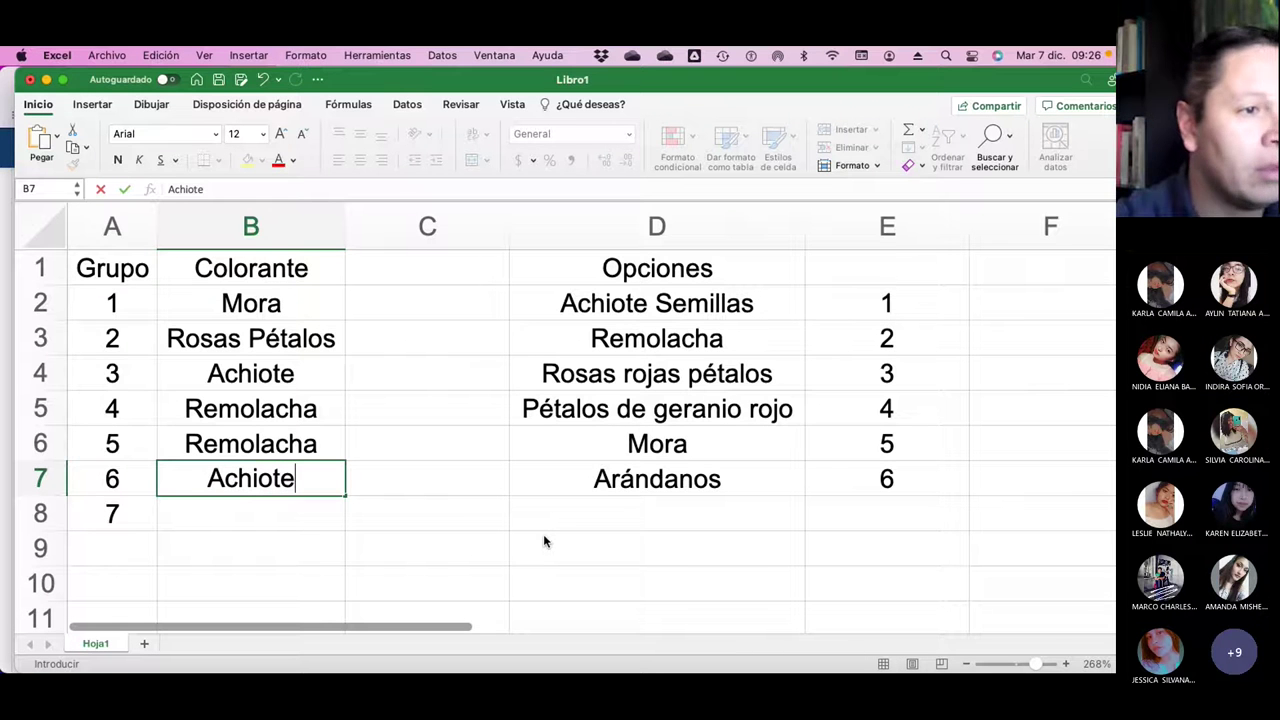
{"action": "type", "text": " Semillas"}
{"action": "key", "text": "Return"}
Change the Colorante of group 3 in B4 to "Achiote Semillas"
{"action": "key", "text": "Up"}
{"action": "key", "text": "Up"}
{"action": "key", "text": "Up"}
{"action": "key", "text": "Up"}
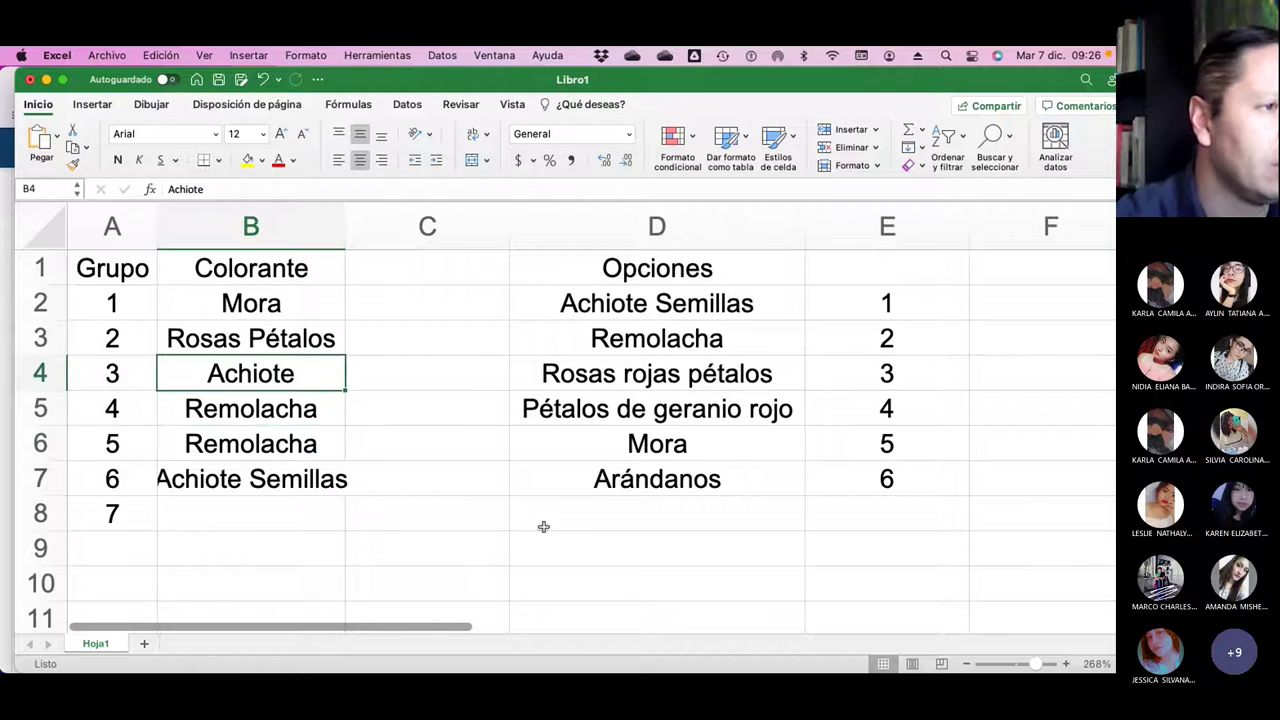
{"action": "left_click", "coordinate": [224, 190]}
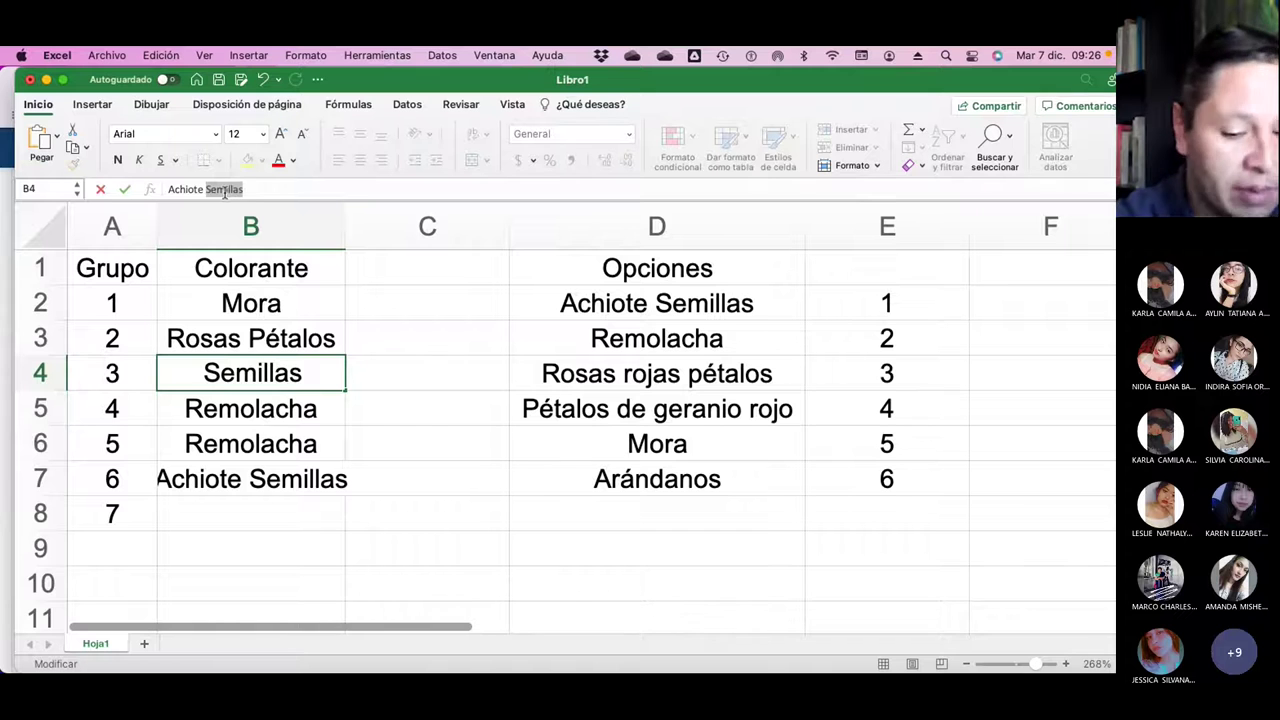
{"action": "key", "text": "Return"}
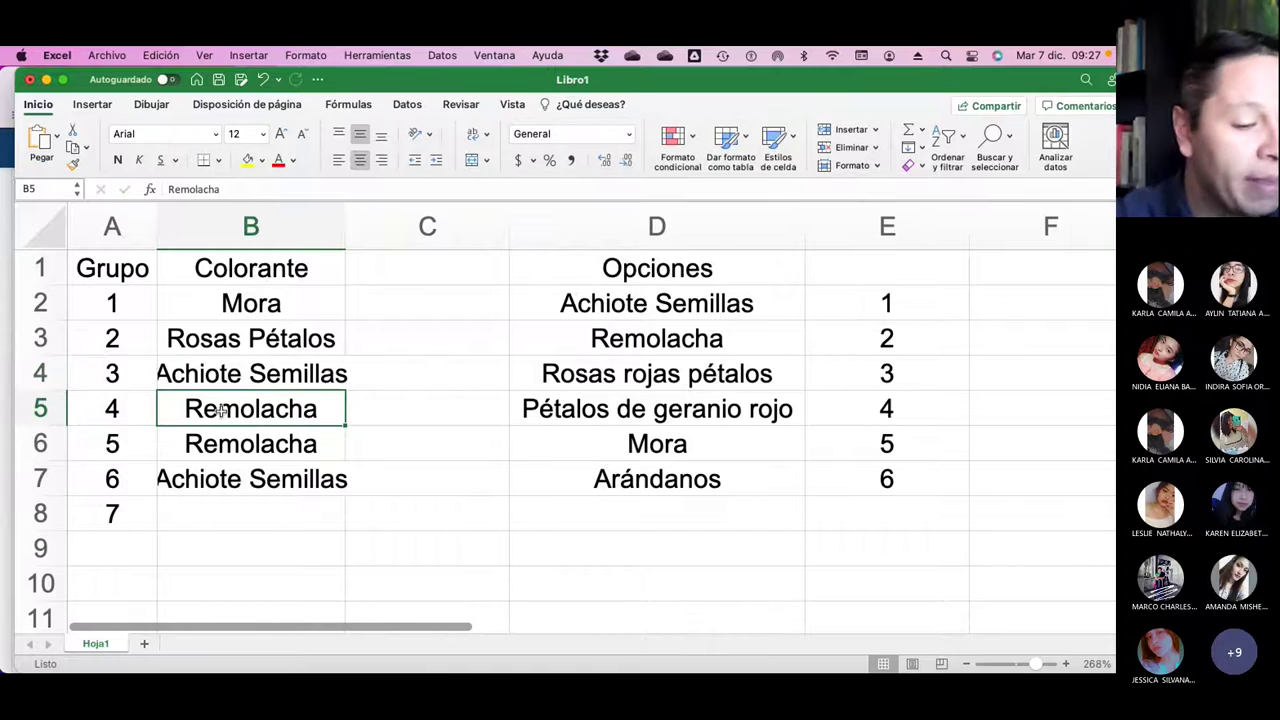
Check group 7 in the Safari group list, then return to Excel and widen column B to fit its longest entries
{"action": "key", "text": "super+Tab"}
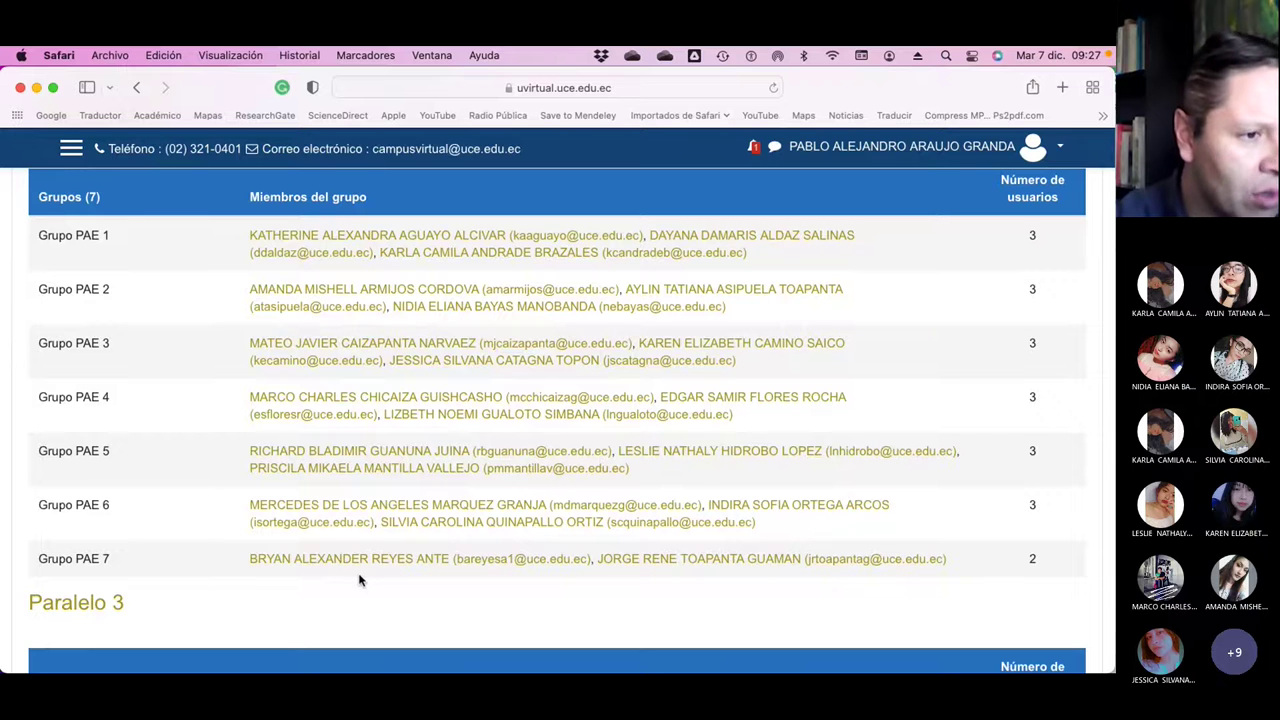
{"action": "key", "text": "super+Tab"}
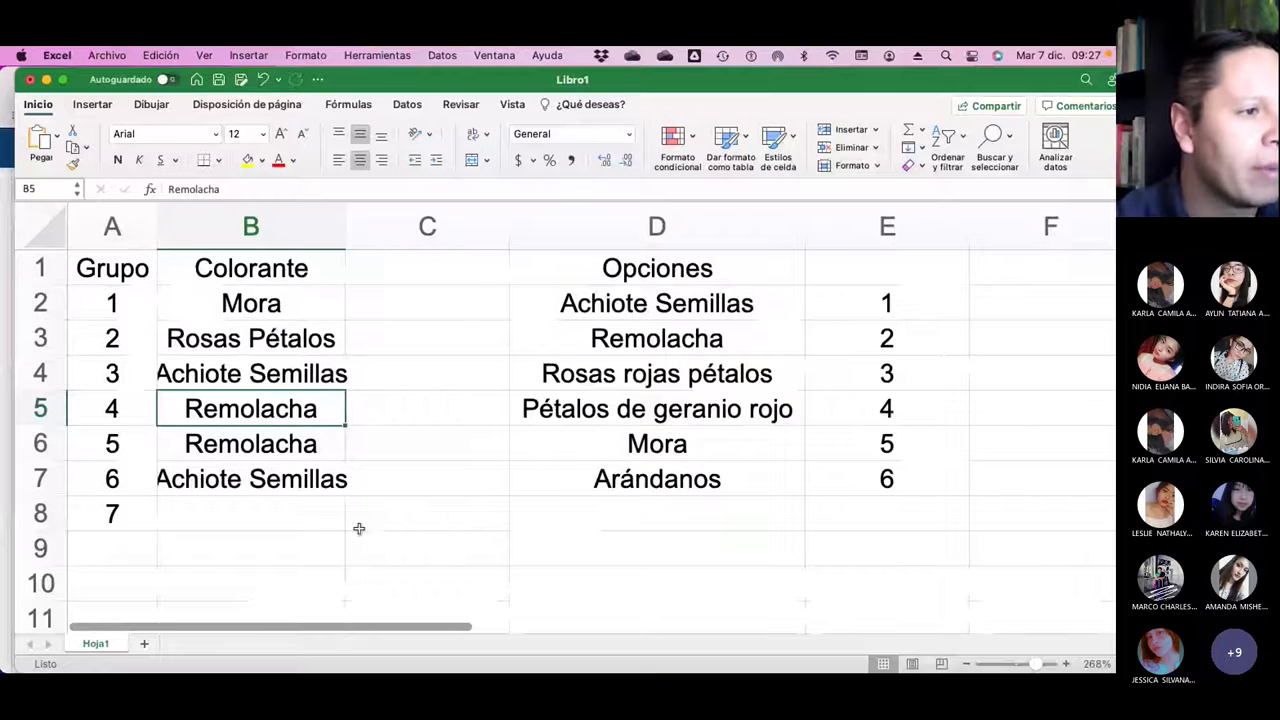
{"action": "left_click_drag", "start_coordinate": [346, 226], "coordinate": [372, 226]}
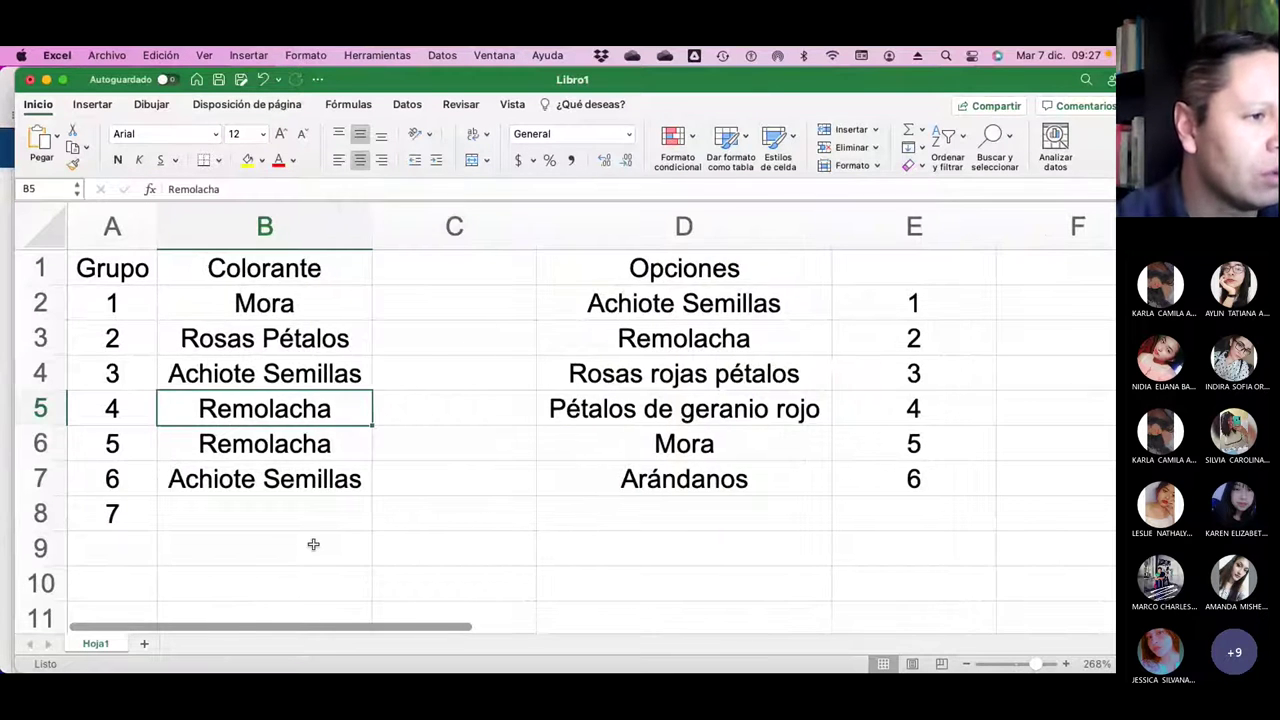
Enter "Mora" as the Colorante of group 7 in B8
{"action": "left_click", "coordinate": [268, 514]}
{"action": "left_click", "coordinate": [268, 514]}
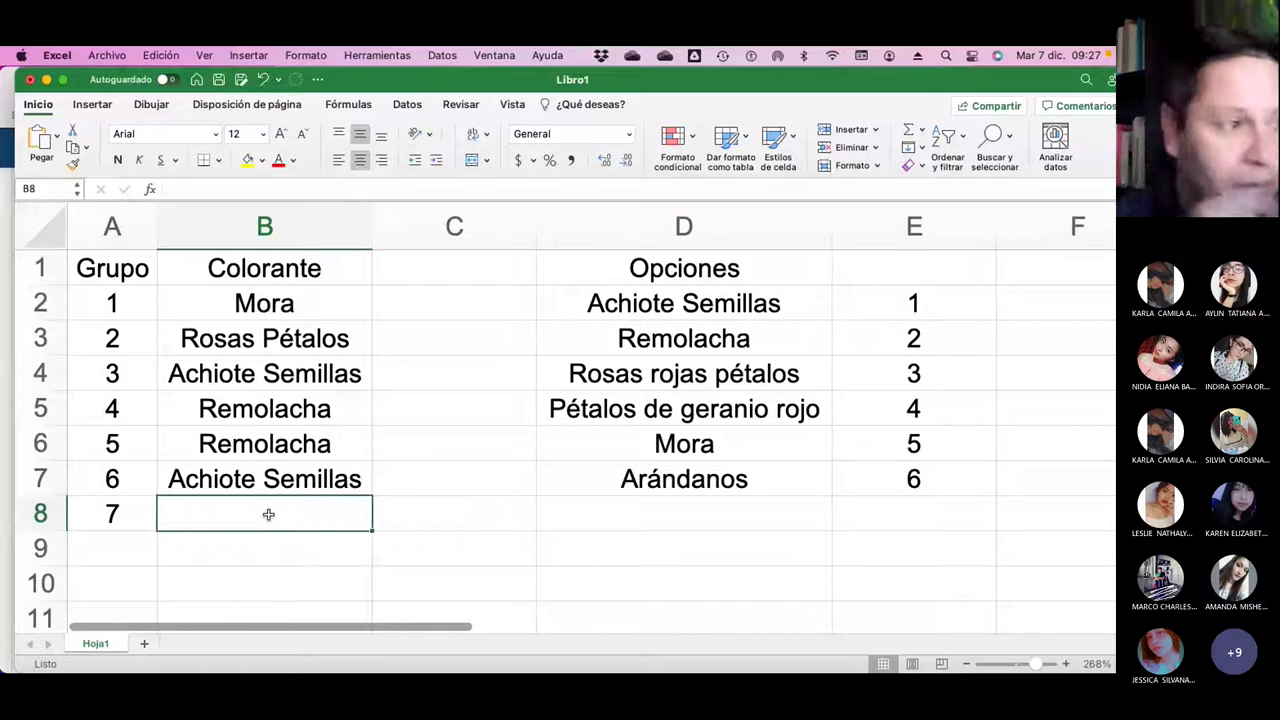
{"action": "type", "text": "Mora"}
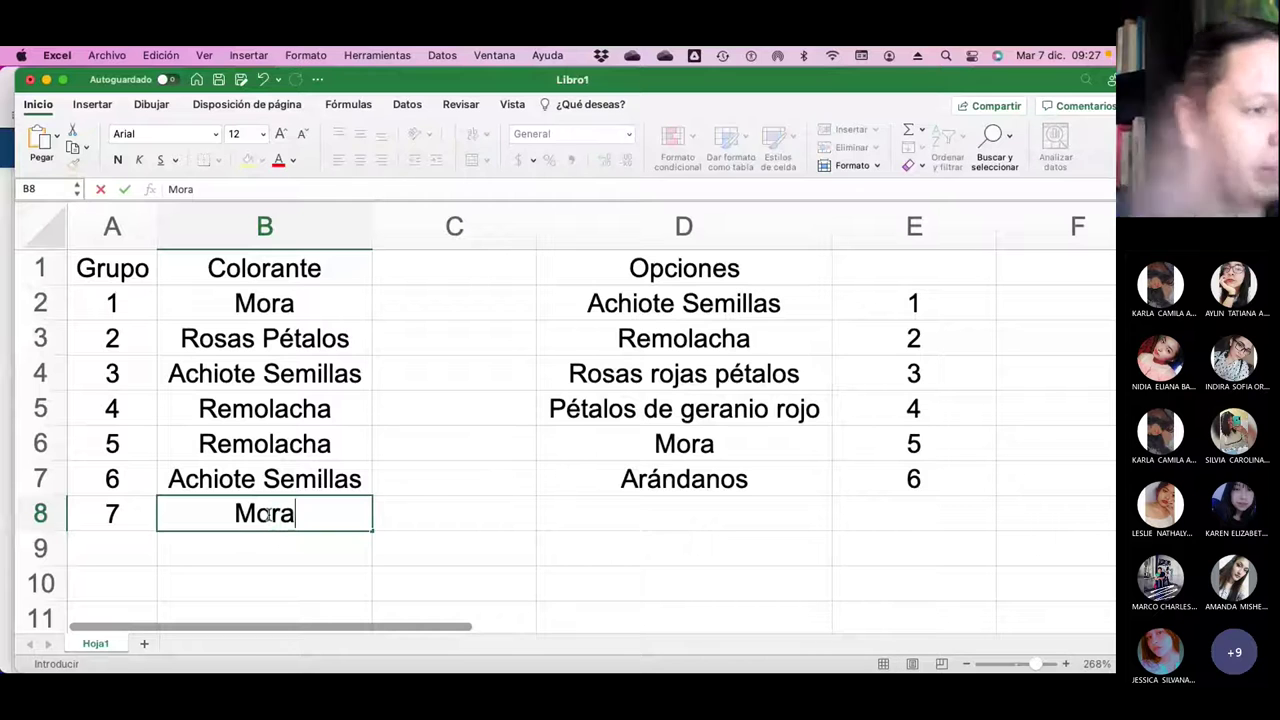
{"action": "key", "text": "Return"}
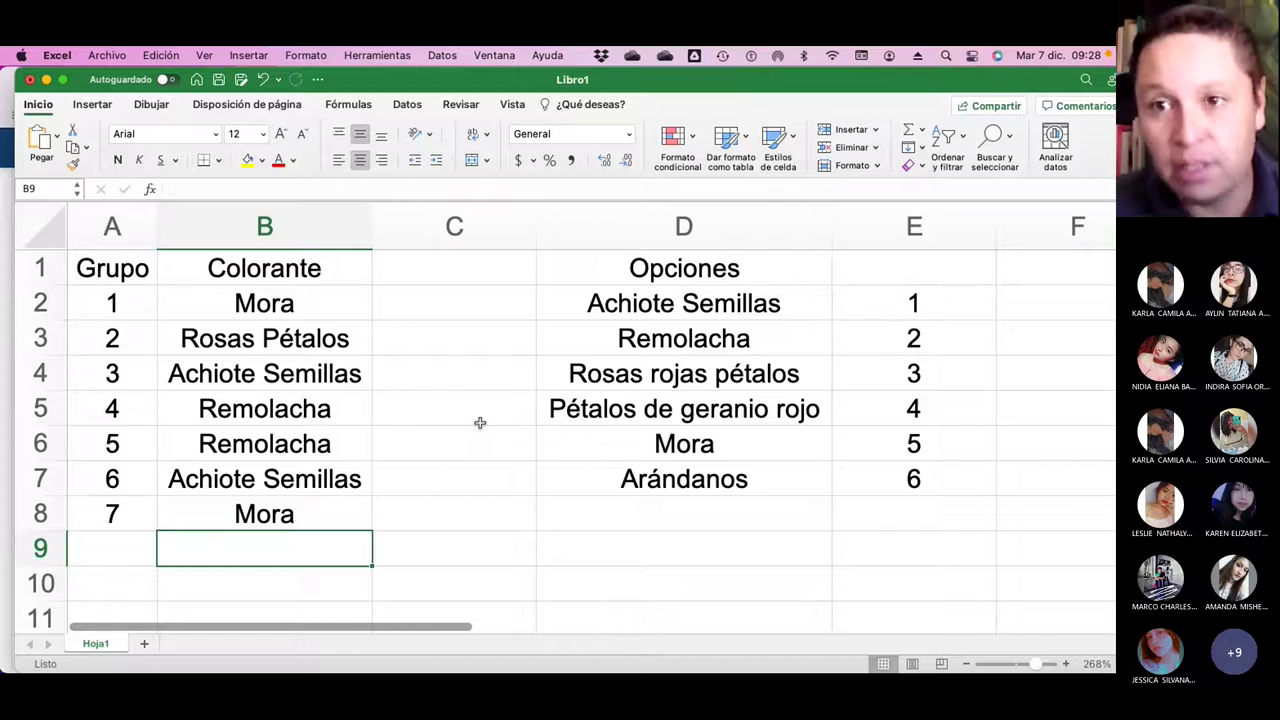
Enter the label "Maceración" in D10 below the Opciones list, then go back to the Opciones header in D1
{"action": "left_click", "coordinate": [594, 579]}
{"action": "type", "text": "Maceración"}
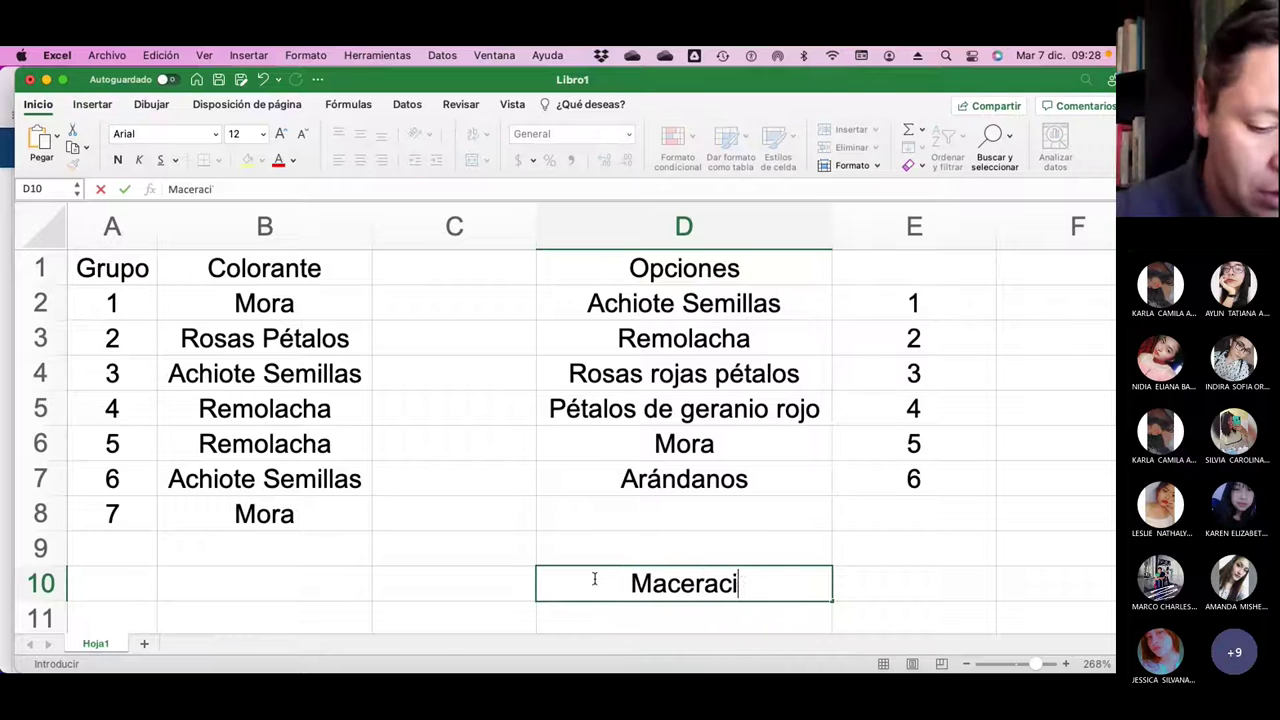
{"action": "key", "text": "Return"}
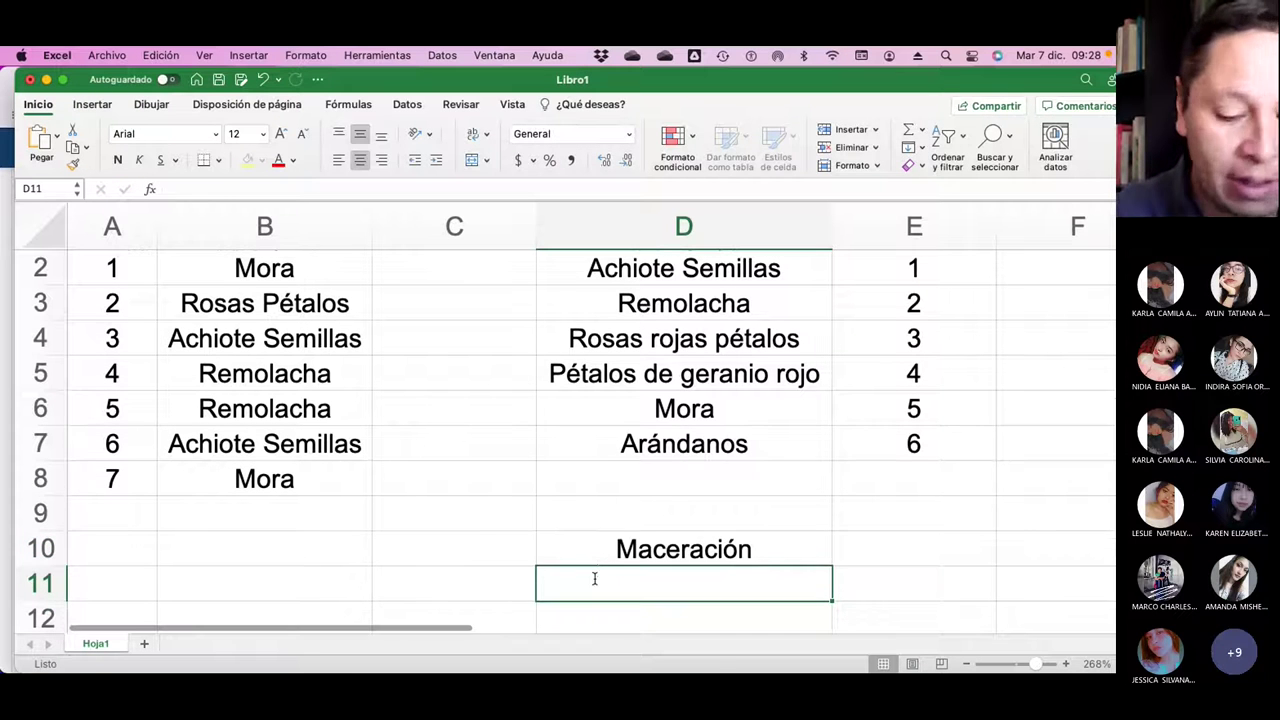
{"action": "key", "text": "Up"}
{"action": "key", "text": "Up"}
{"action": "key", "text": "Up"}
{"action": "key", "text": "Up"}
{"action": "key", "text": "Up"}
{"action": "key", "text": "Up"}
{"action": "key", "text": "Up"}
{"action": "key", "text": "Up"}
{"action": "key", "text": "Up"}
{"action": "key", "text": "Up"}
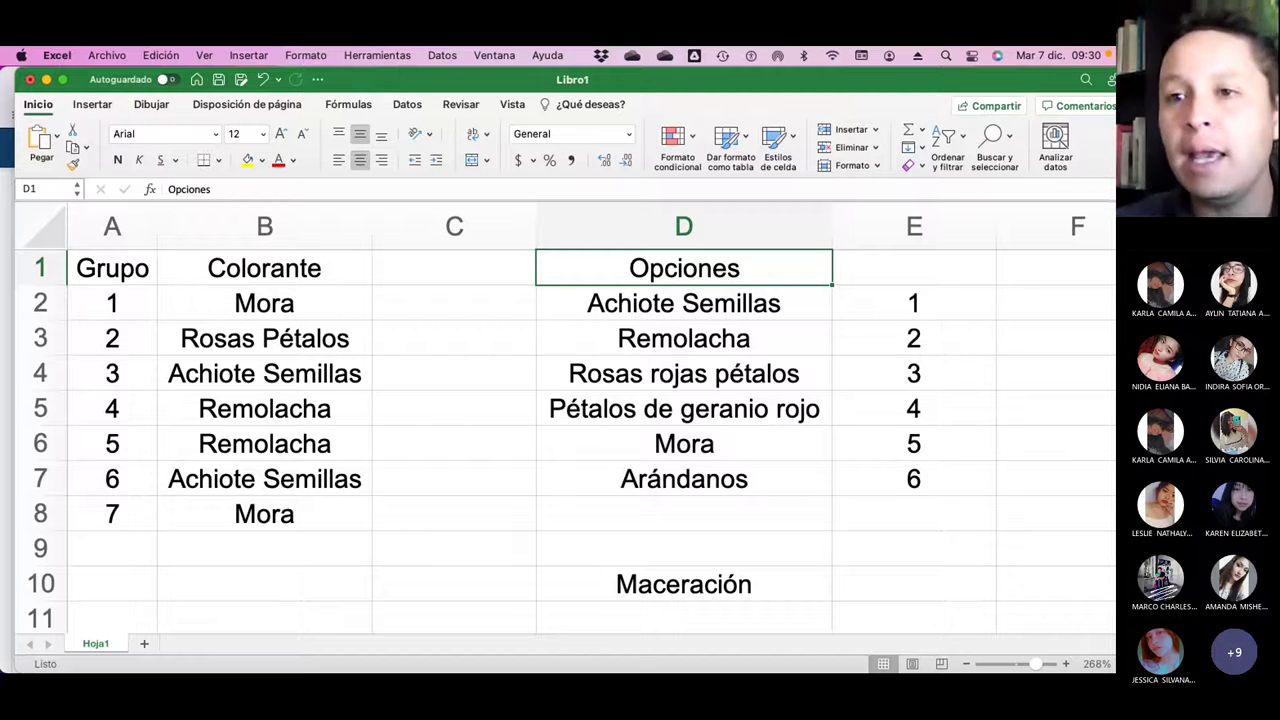
Switch to the online Word guide for Práctica 1, review the materials and extraction procedures of parts A to E, and close its window
{"action": "key", "text": "super+Tab"}
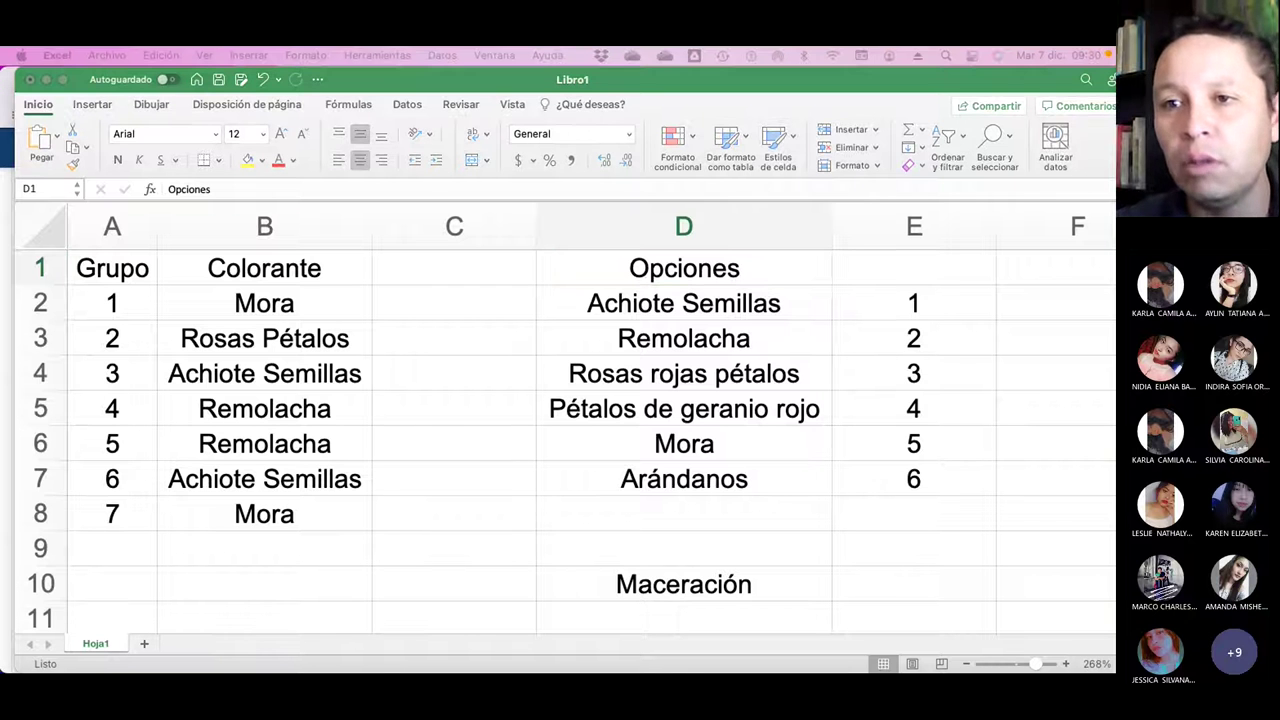
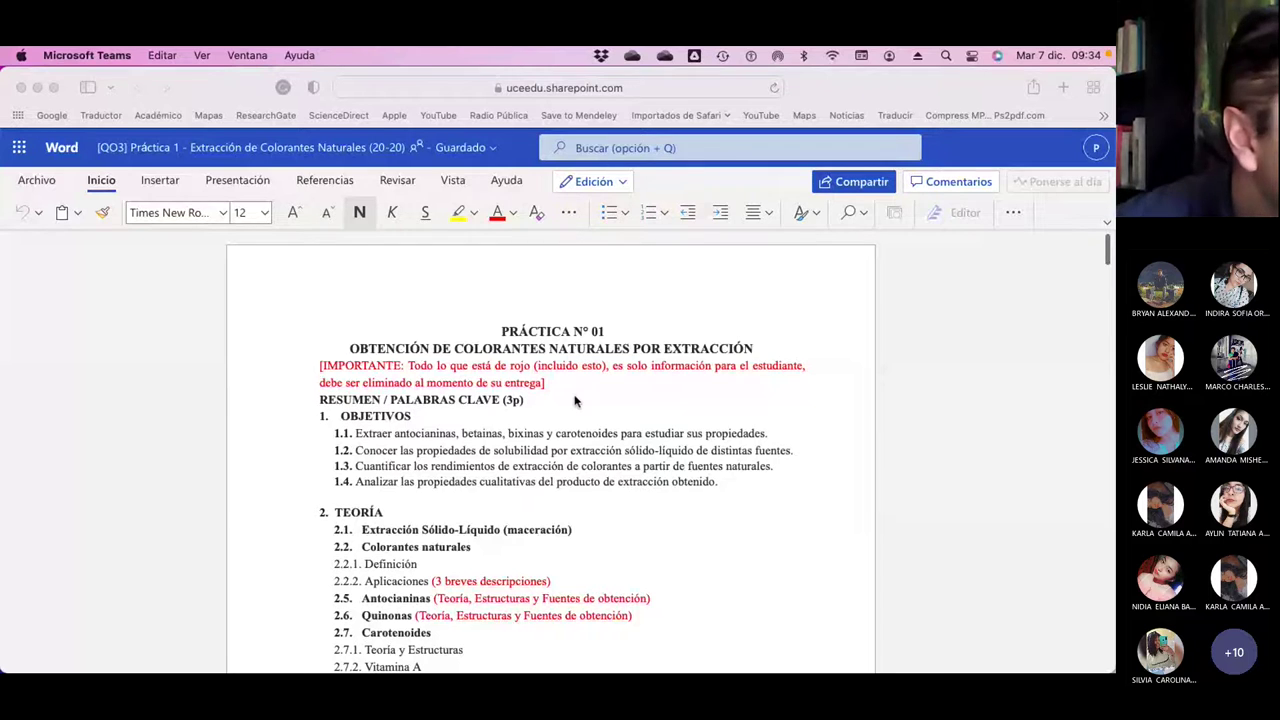
{"action": "scroll", "coordinate": [575, 401], "scroll_direction": "down", "scroll_amount": 10}
{"action": "scroll", "coordinate": [575, 401], "scroll_direction": "down", "scroll_amount": 13}
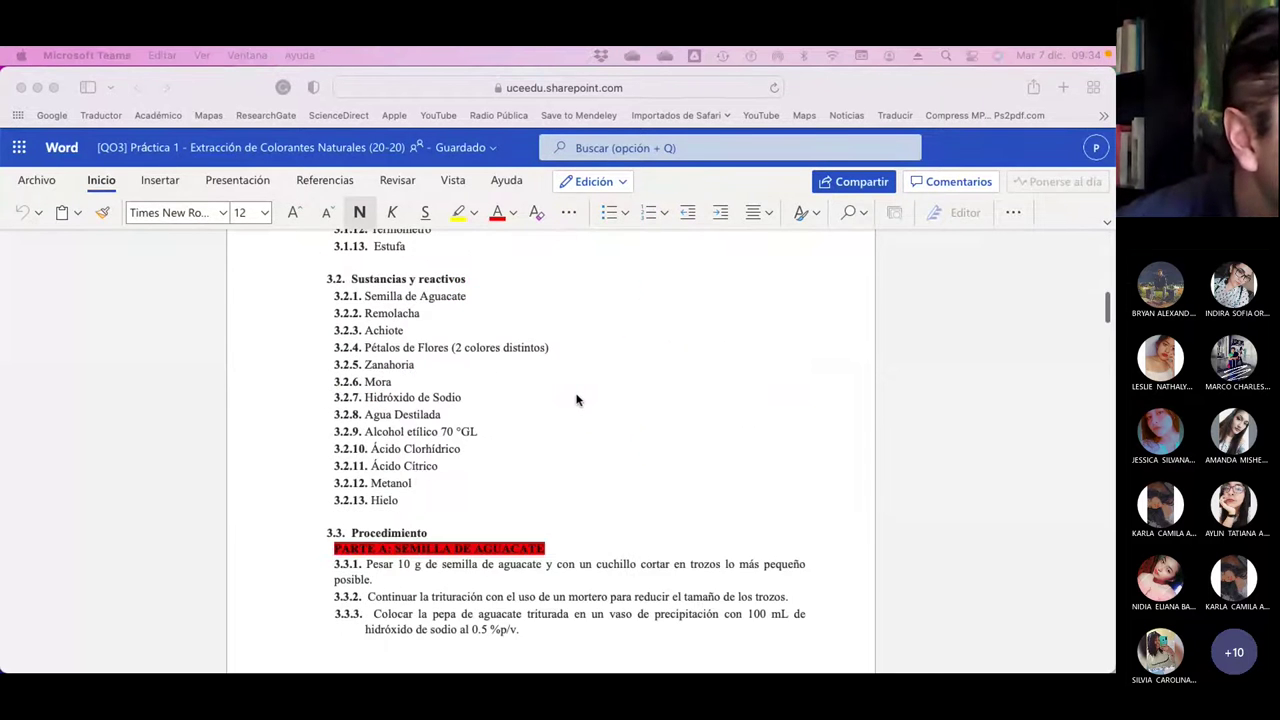
{"action": "scroll", "coordinate": [576, 400], "scroll_direction": "down", "scroll_amount": 5}
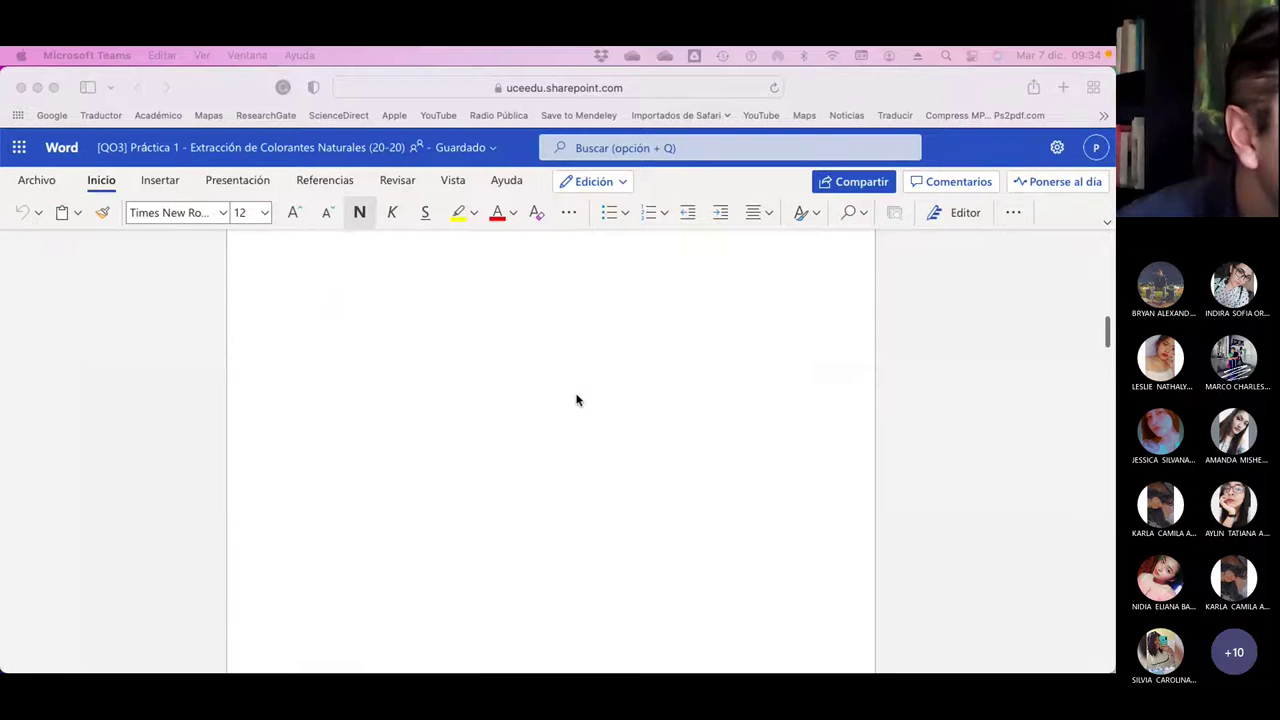
{"action": "scroll", "coordinate": [576, 400], "scroll_direction": "up", "scroll_amount": 3}
{"action": "scroll", "coordinate": [576, 400], "scroll_direction": "down", "scroll_amount": 3}
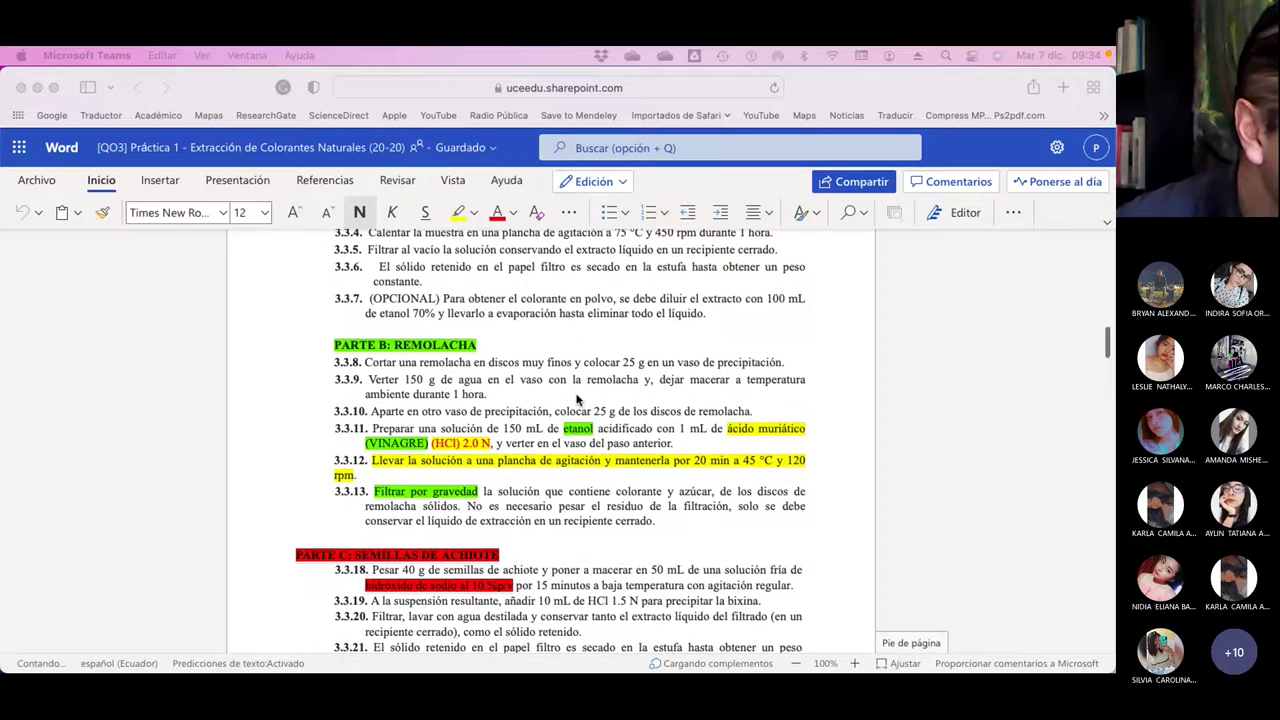
{"action": "scroll", "coordinate": [519, 400], "scroll_direction": "down", "scroll_amount": 2}
{"action": "scroll", "coordinate": [515, 400], "scroll_direction": "up", "scroll_amount": 3}
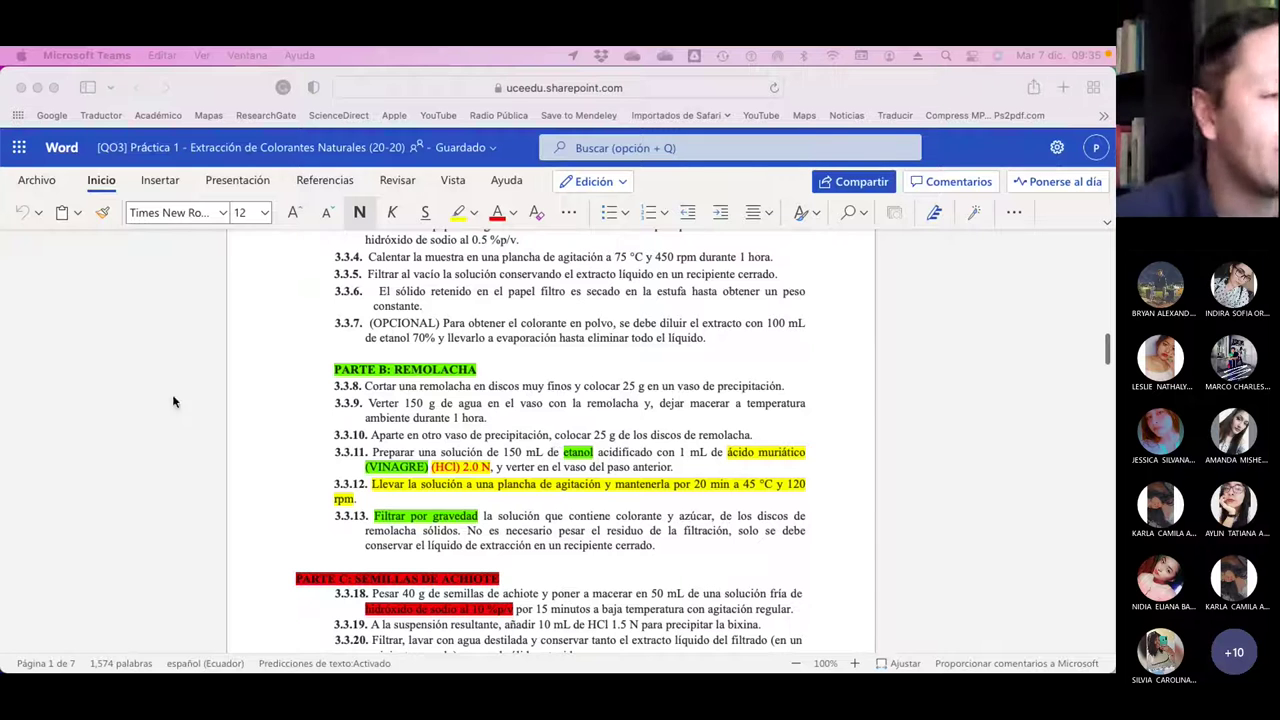
{"action": "scroll", "coordinate": [597, 517], "scroll_direction": "down", "scroll_amount": 3}
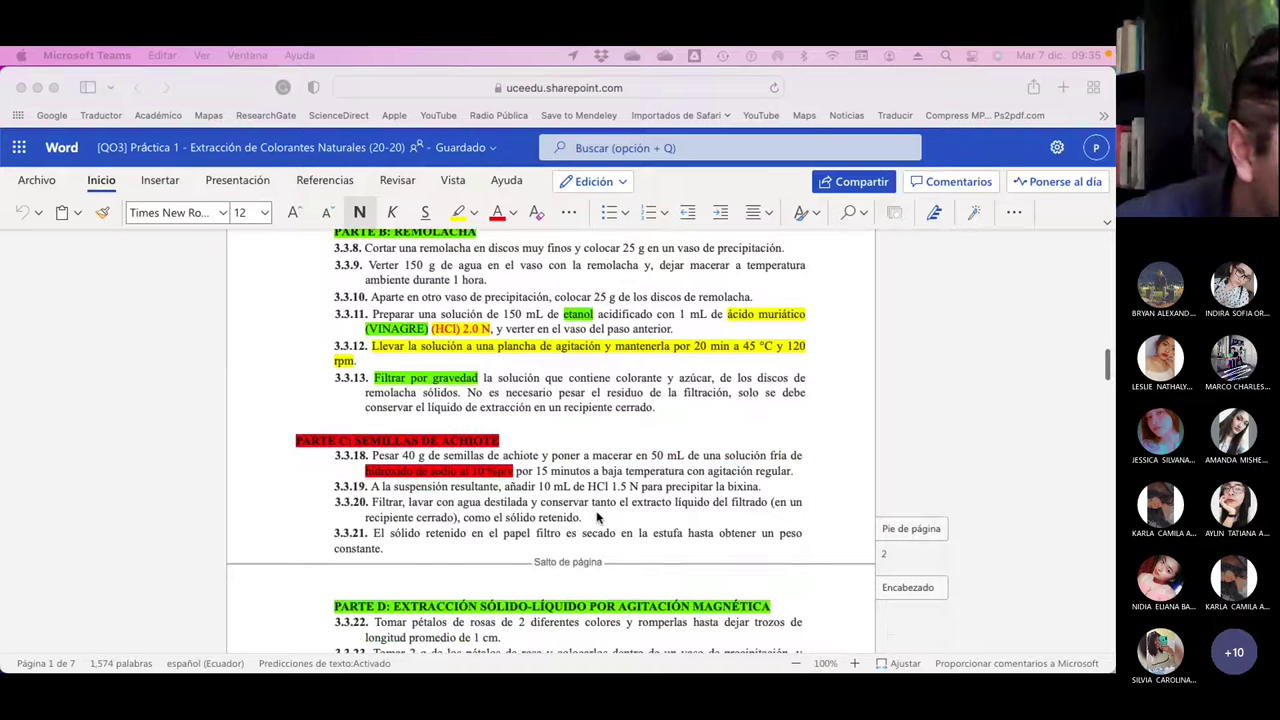
{"action": "scroll", "coordinate": [597, 517], "scroll_direction": "down", "scroll_amount": 3}
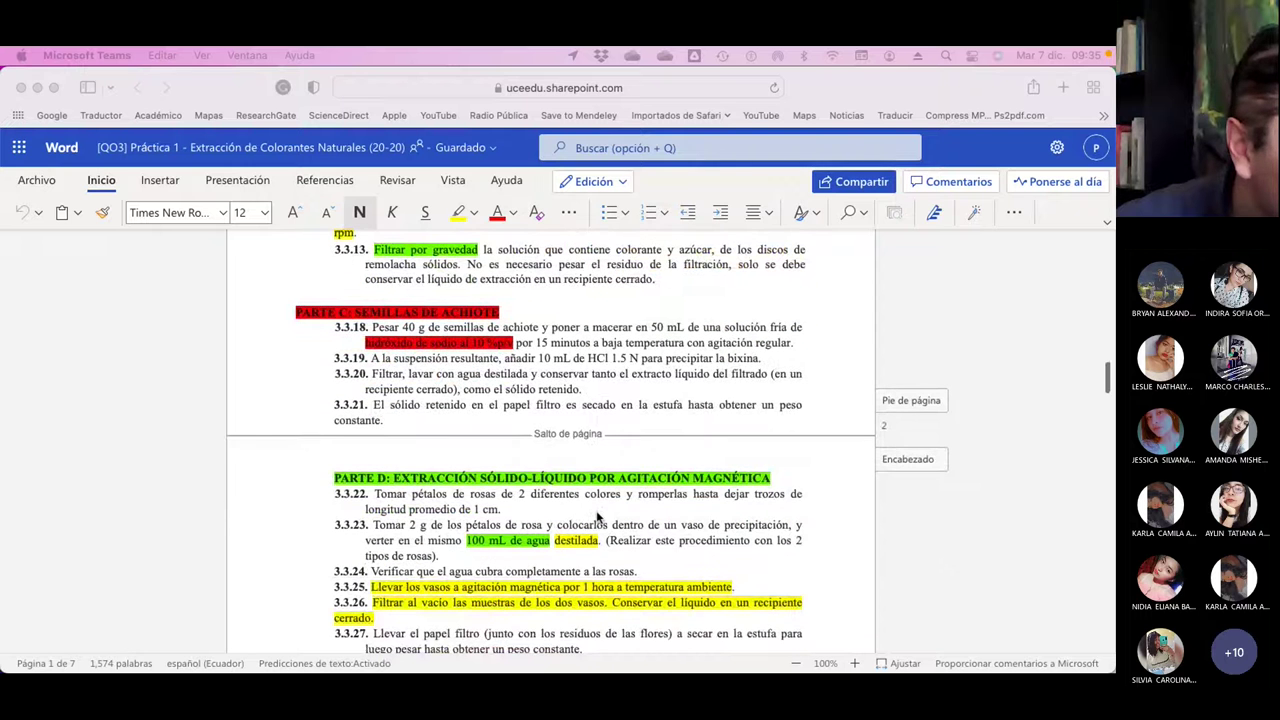
{"action": "scroll", "coordinate": [597, 517], "scroll_direction": "up", "scroll_amount": 1}
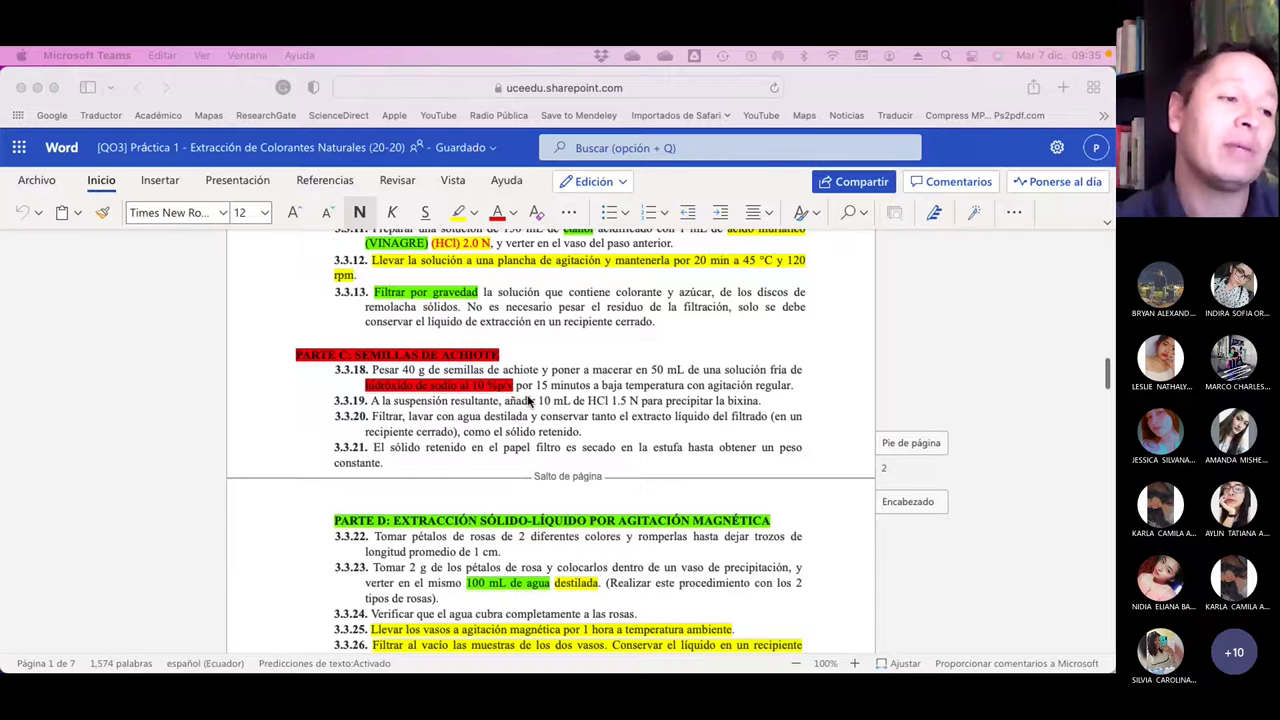
{"action": "scroll", "coordinate": [623, 466], "scroll_direction": "down", "scroll_amount": 5}
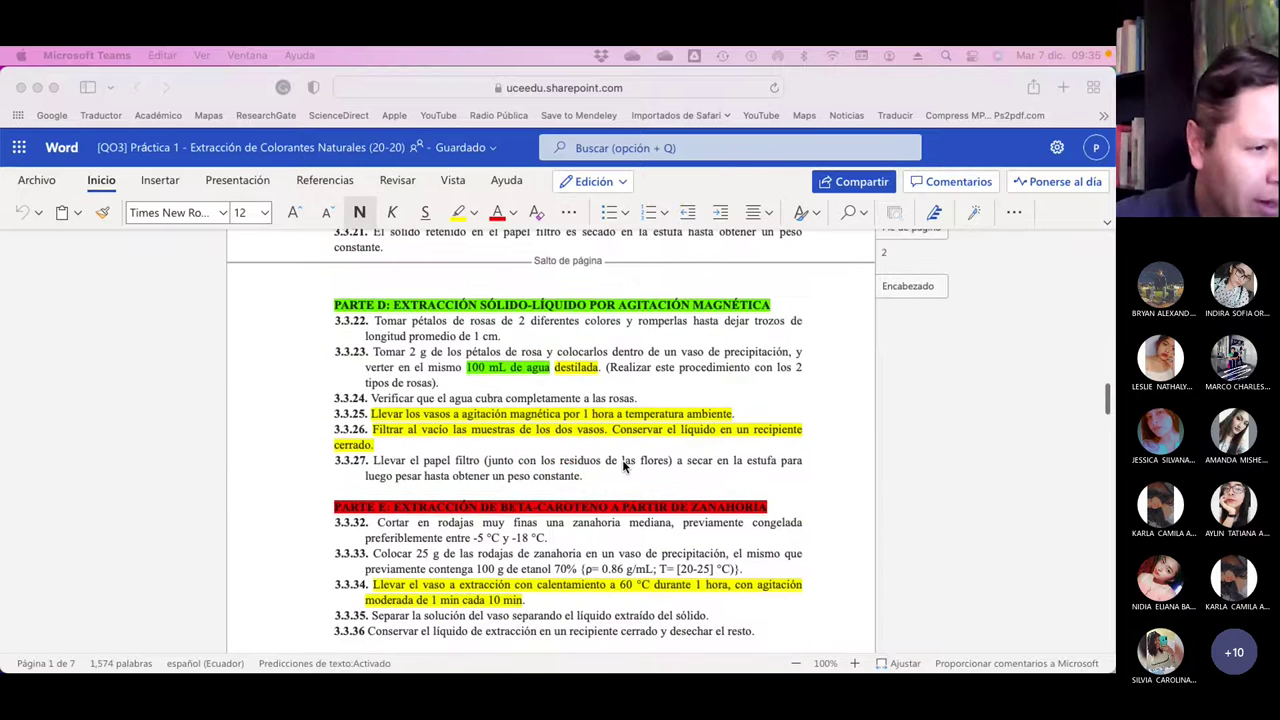
{"action": "scroll", "coordinate": [623, 466], "scroll_direction": "up", "scroll_amount": 15}
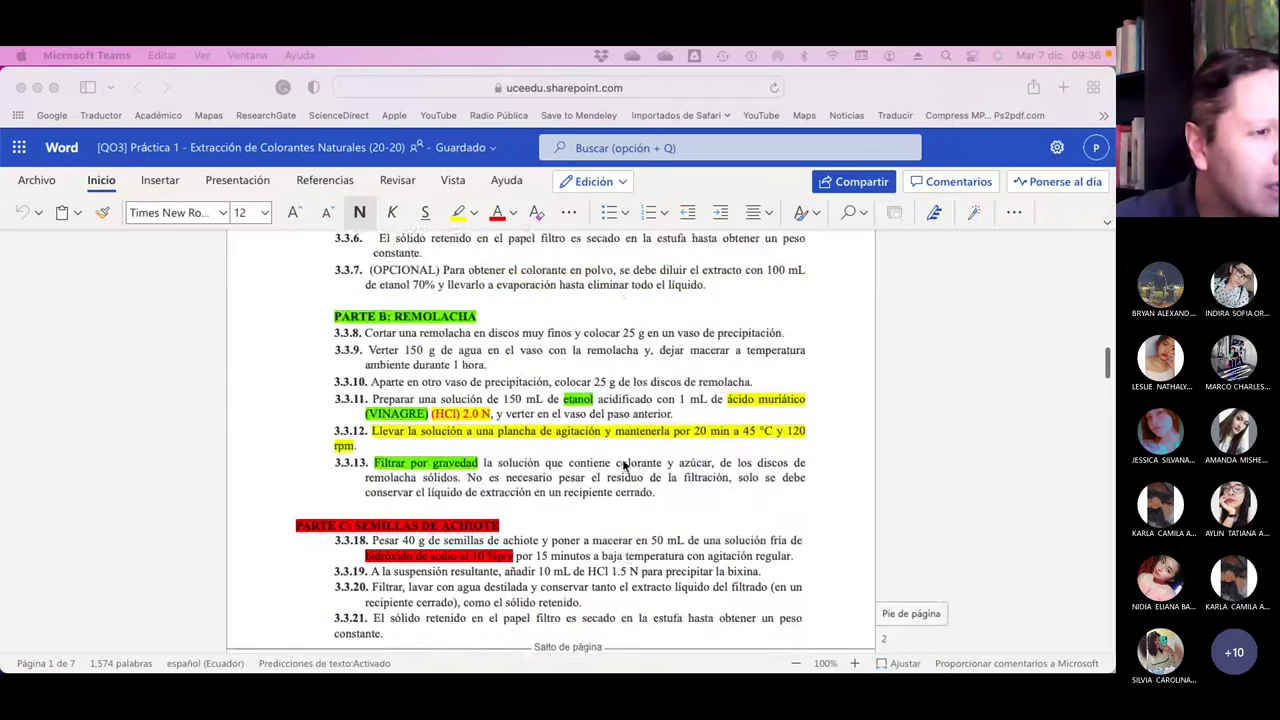
{"action": "scroll", "coordinate": [623, 466], "scroll_direction": "up", "scroll_amount": 3}
{"action": "scroll", "coordinate": [623, 466], "scroll_direction": "down", "scroll_amount": 5}
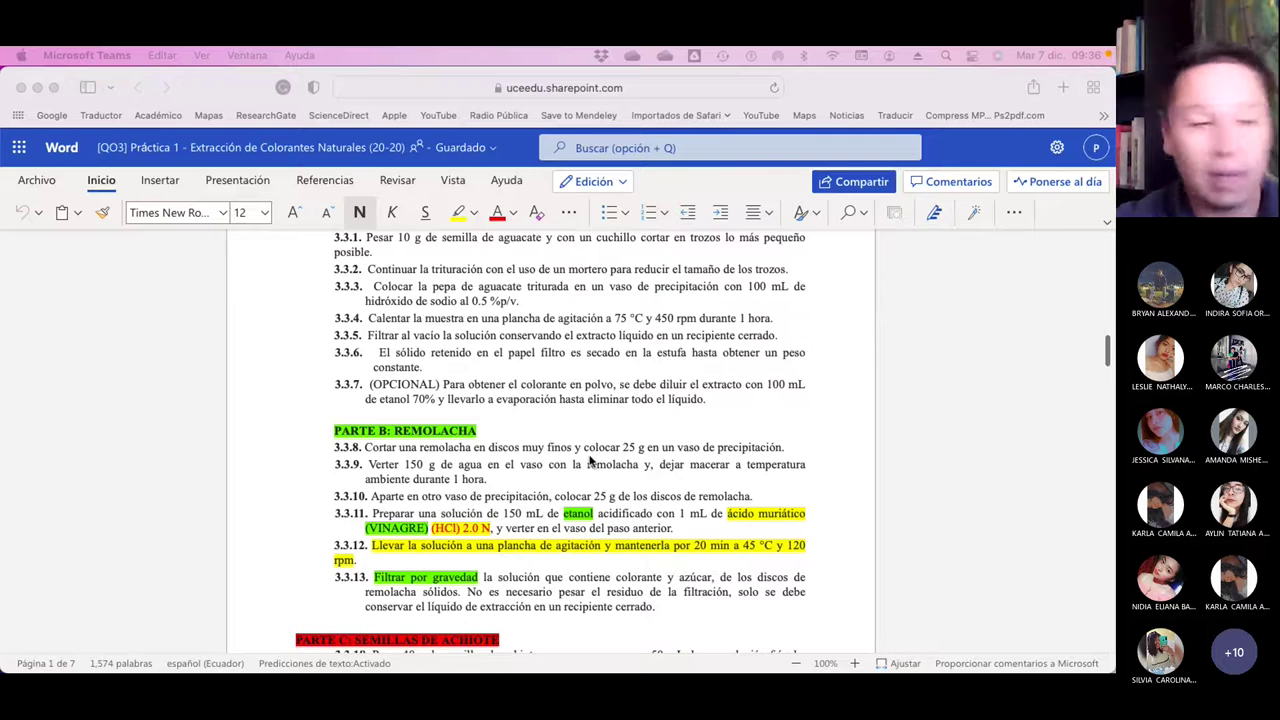
{"action": "scroll", "coordinate": [590, 459], "scroll_direction": "down", "scroll_amount": 2}
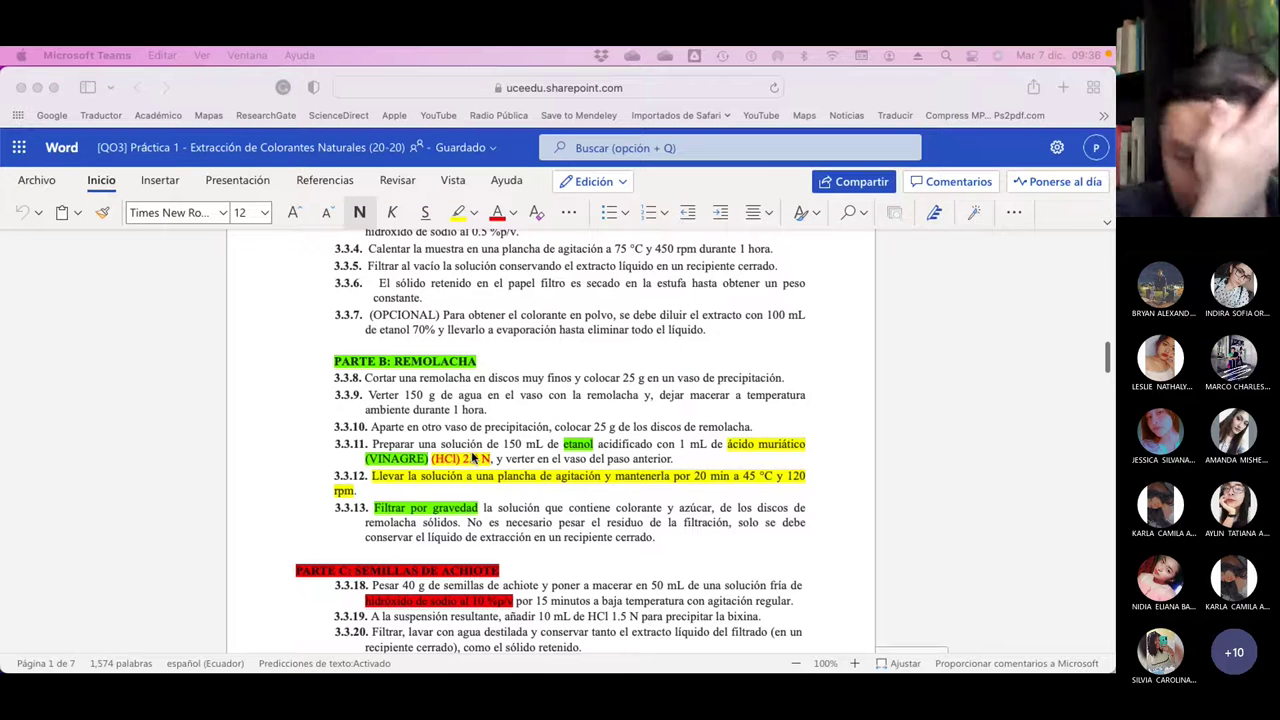
{"action": "scroll", "coordinate": [474, 456], "scroll_direction": "down", "scroll_amount": 4}
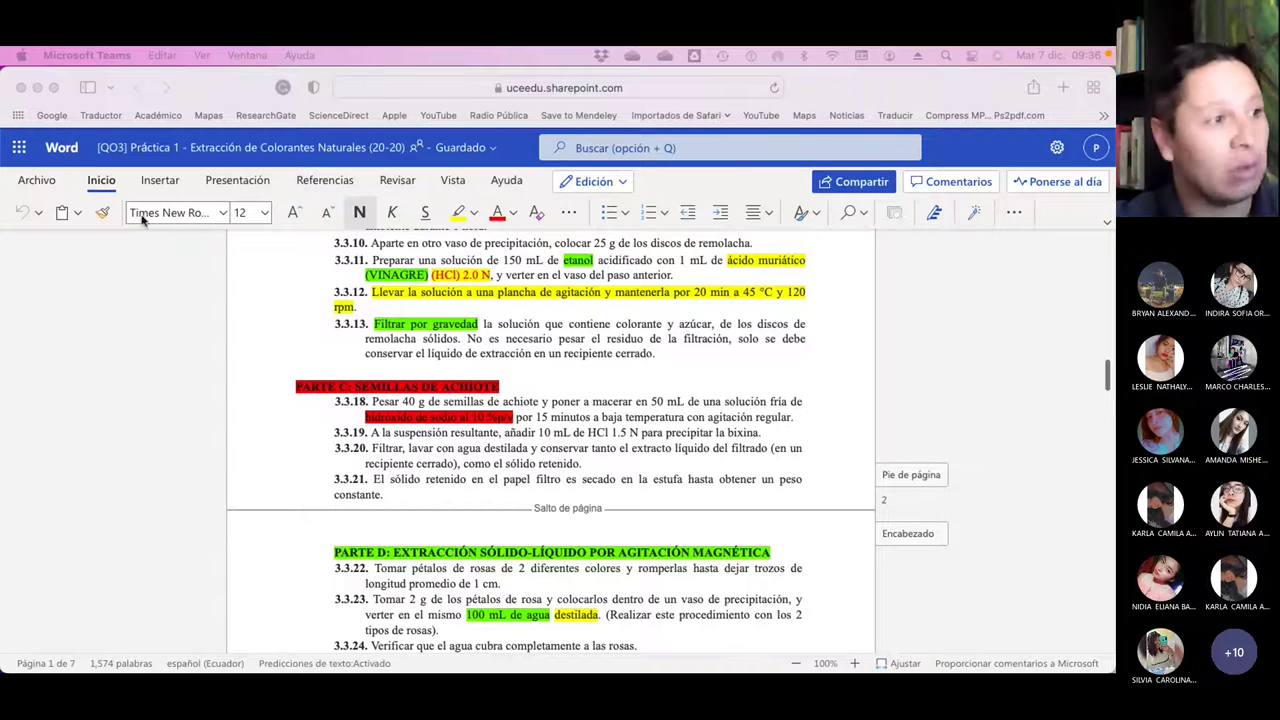
{"action": "left_click", "coordinate": [21, 88]}
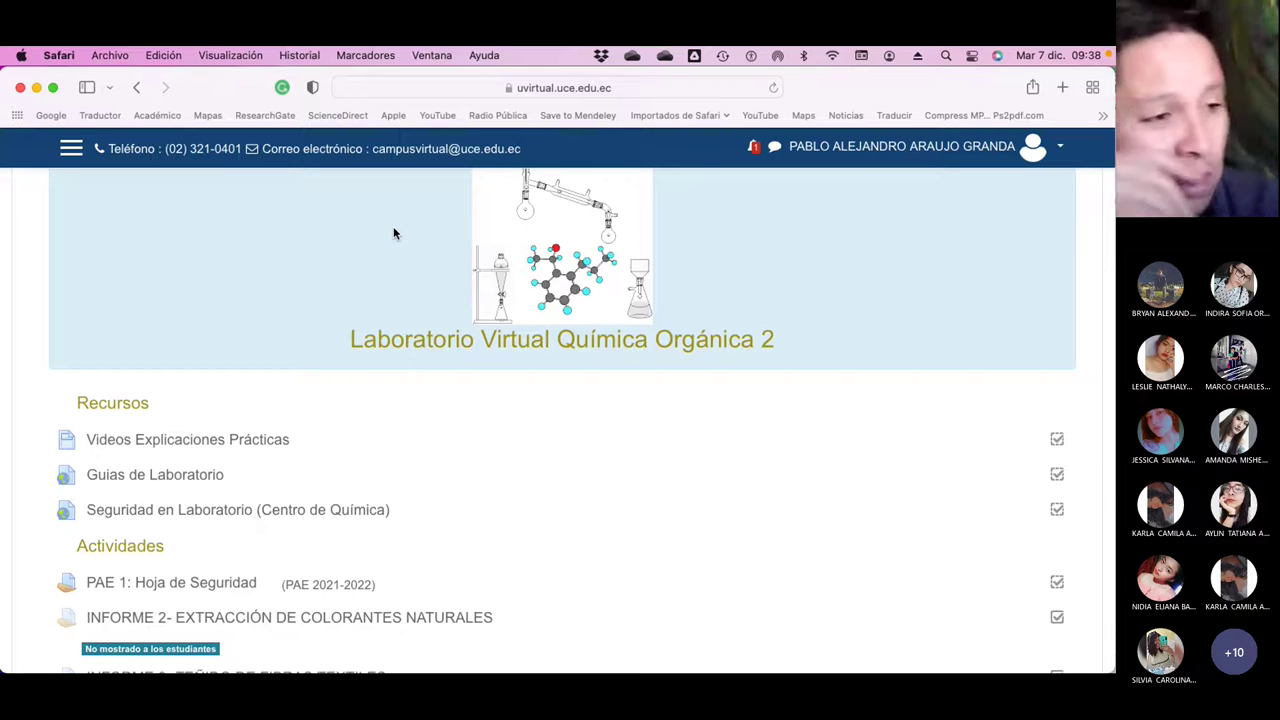
Return to the Excel sheet and enter "3-5 dias" in E10 as the duration of the Maceración
{"action": "key", "text": "super+Tab"}
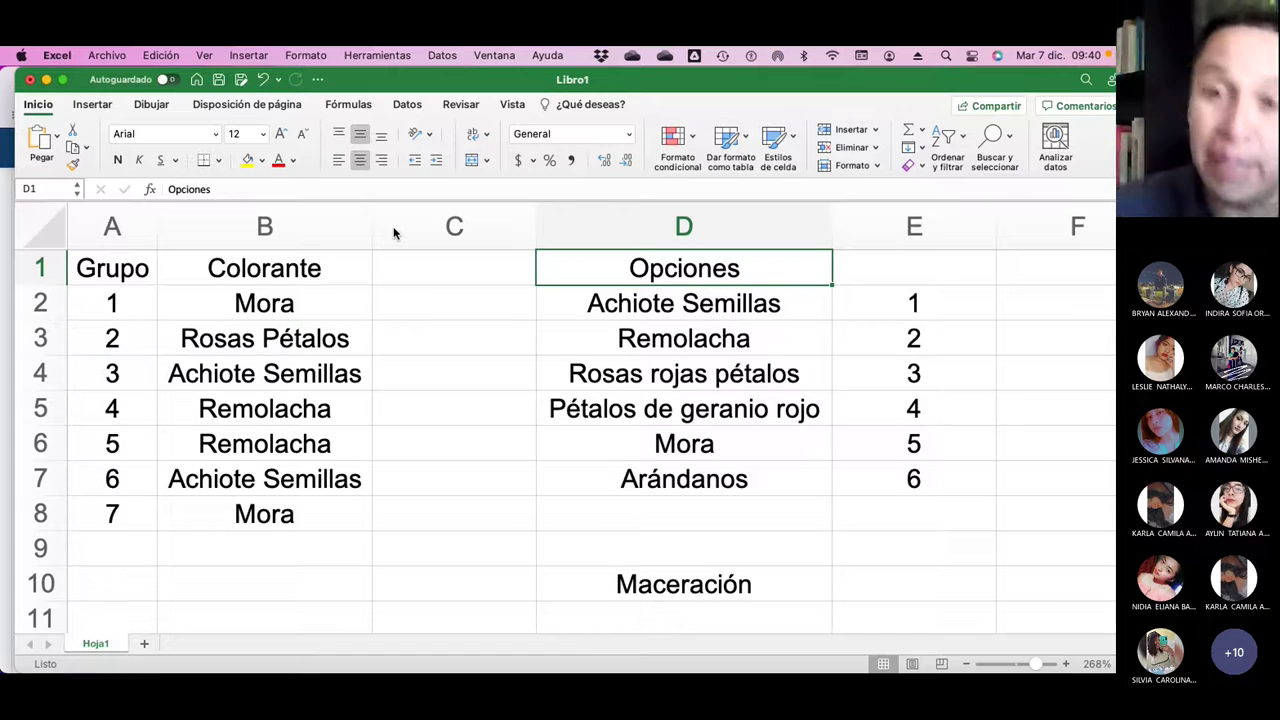
{"action": "left_click", "coordinate": [871, 581]}
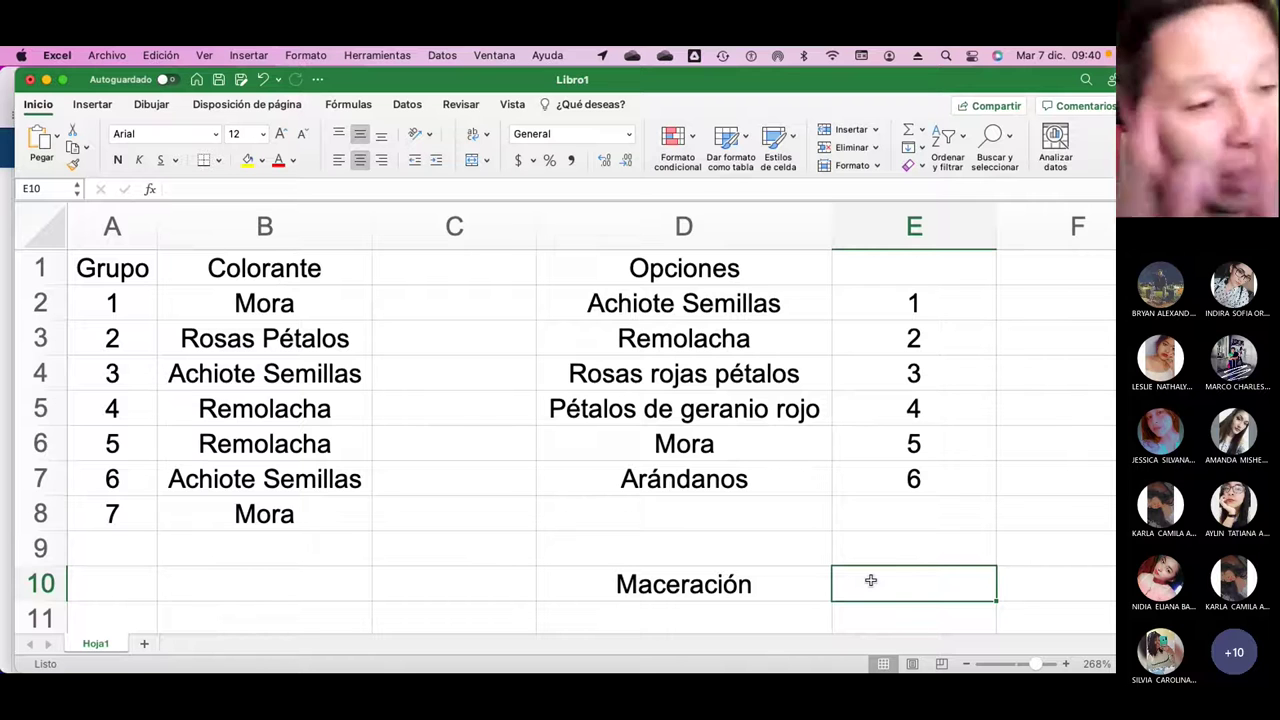
{"action": "type", "text": "3-5 dias"}
{"action": "key", "text": "Return"}
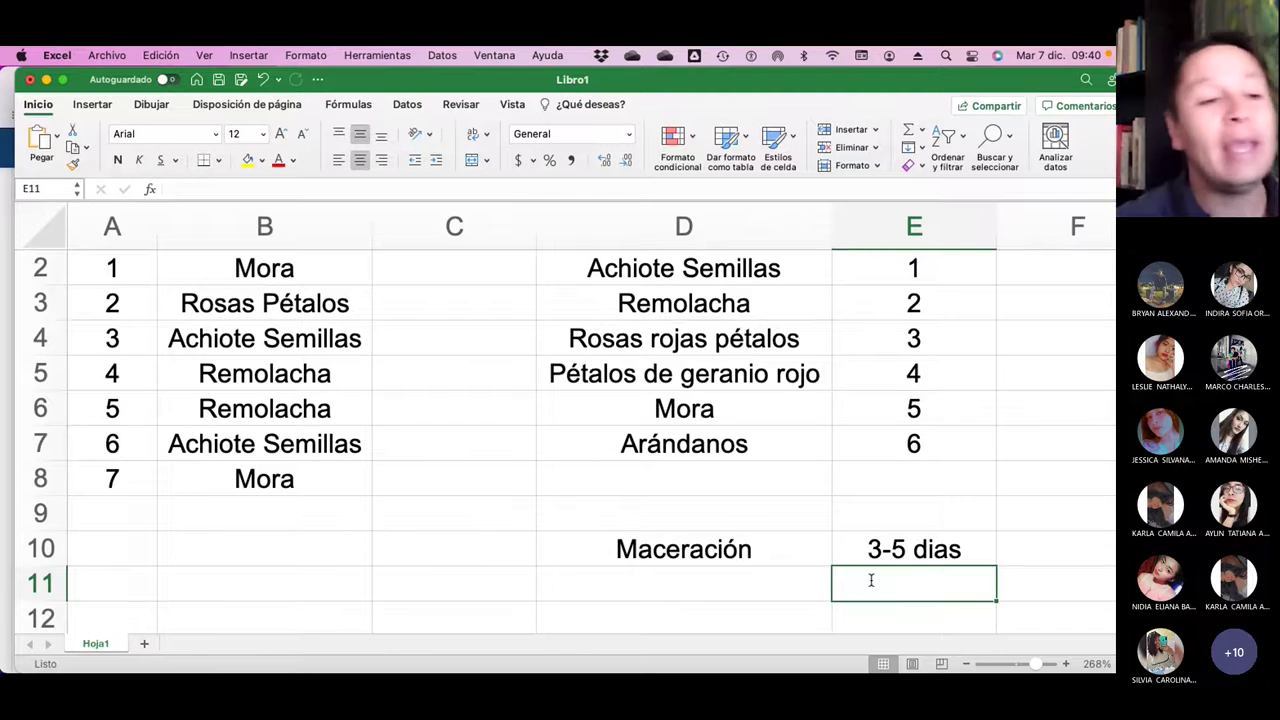
Enter the label "Evaporación" in D11 below Maceración
{"action": "left_click", "coordinate": [778, 584]}
{"action": "type", "text": "Evaporación"}
{"action": "key", "text": "Return"}
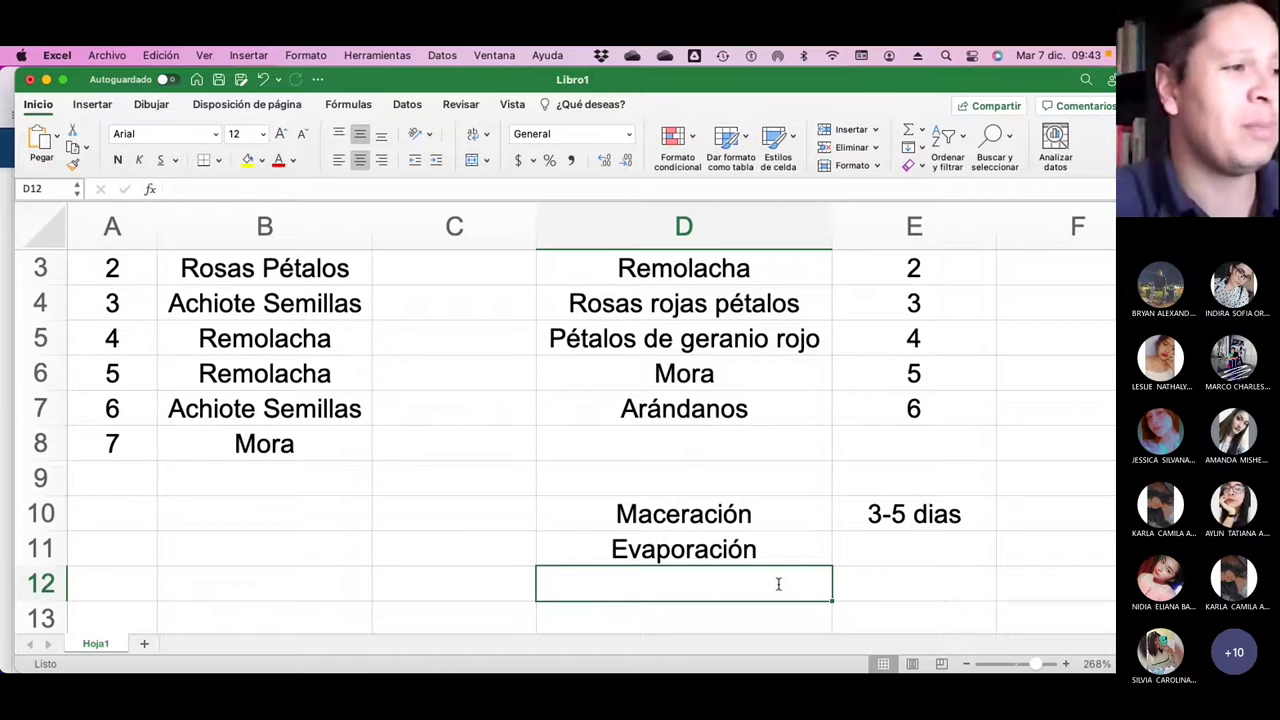
Enter "2-3 dias" in E11 as the duration of the Evaporación
{"action": "scroll", "coordinate": [264, 396], "scroll_direction": "up", "scroll_amount": 2}
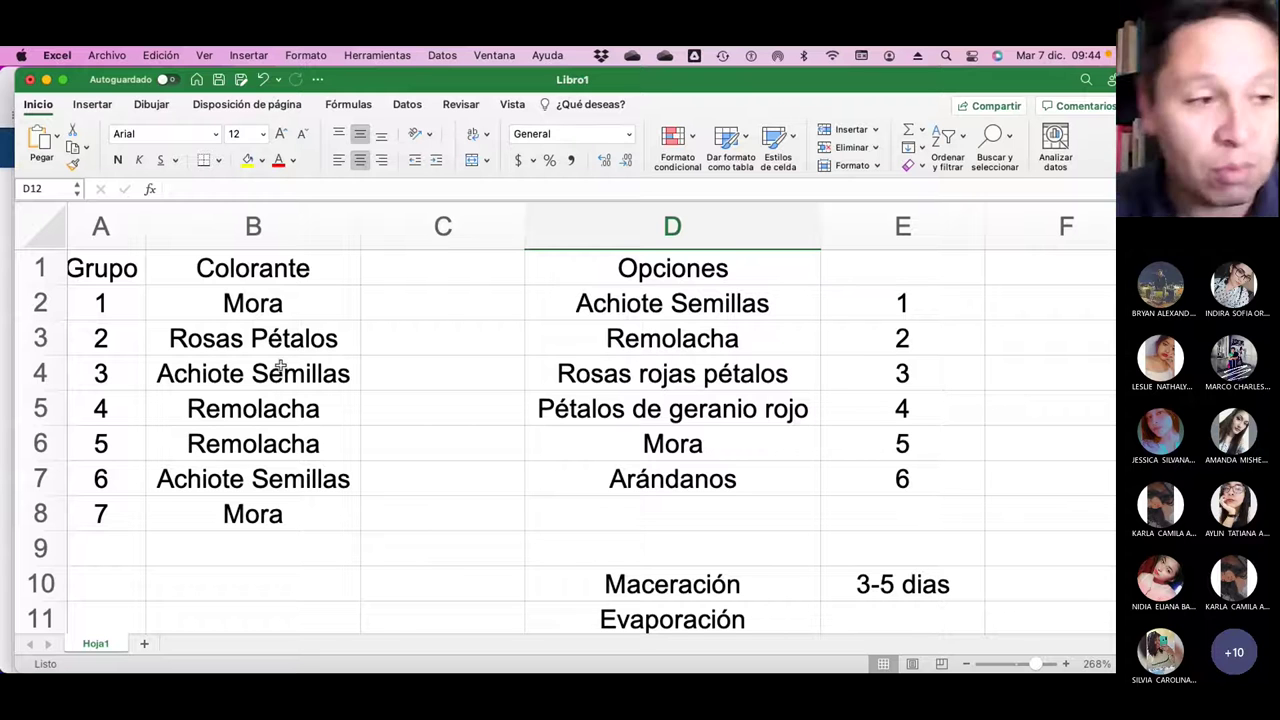
{"action": "scroll", "coordinate": [809, 461], "scroll_direction": "down", "scroll_amount": 3}
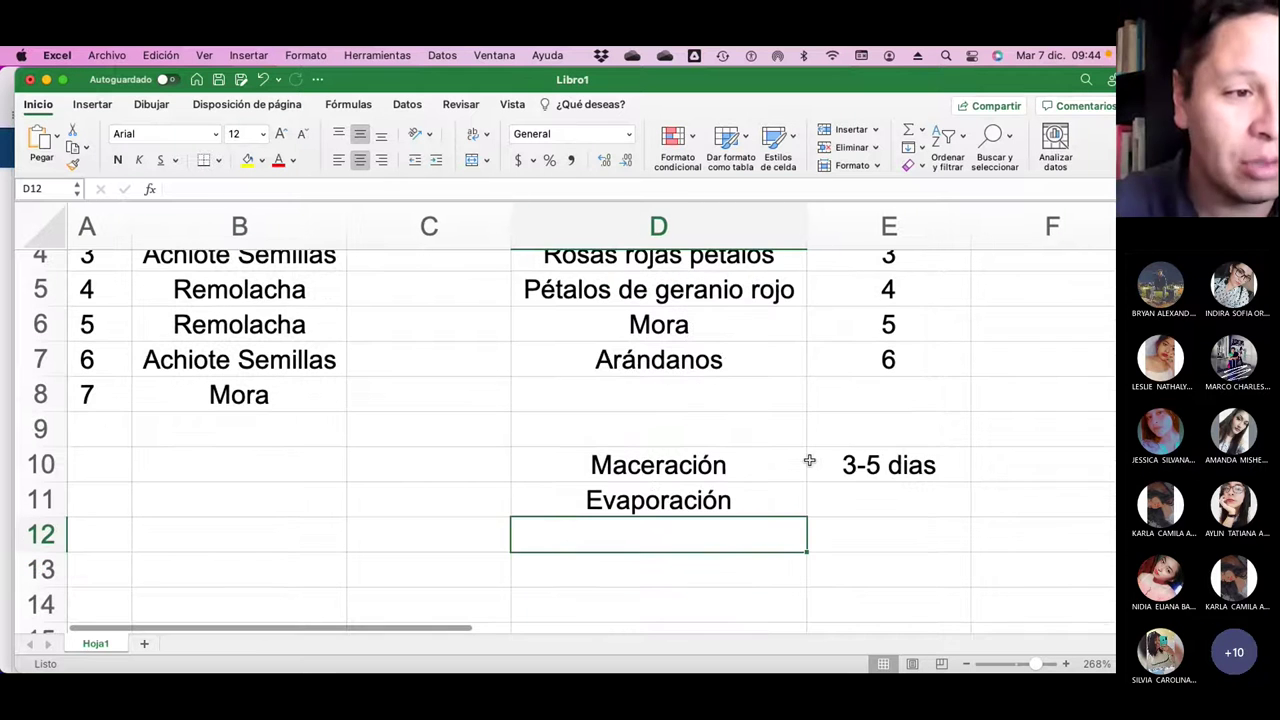
{"action": "left_click", "coordinate": [910, 502]}
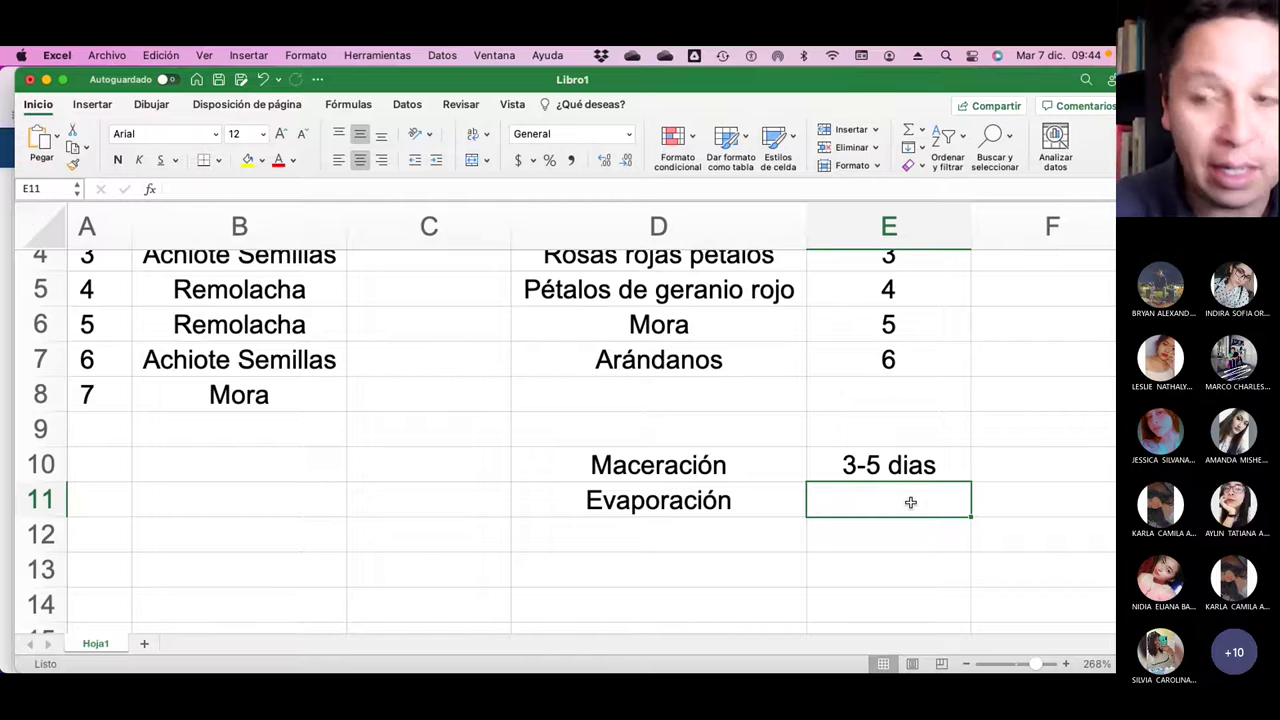
{"action": "type", "text": "2-3"}
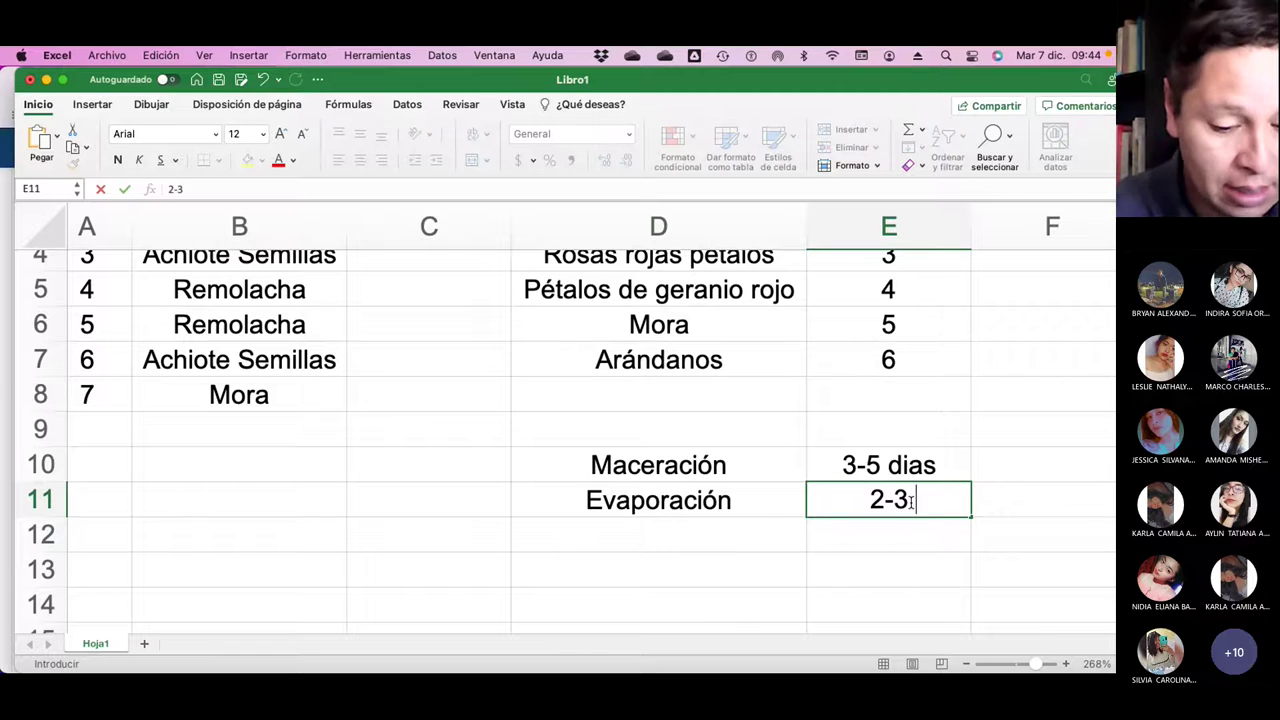
{"action": "type", "text": " dias"}
{"action": "key", "text": "Return"}
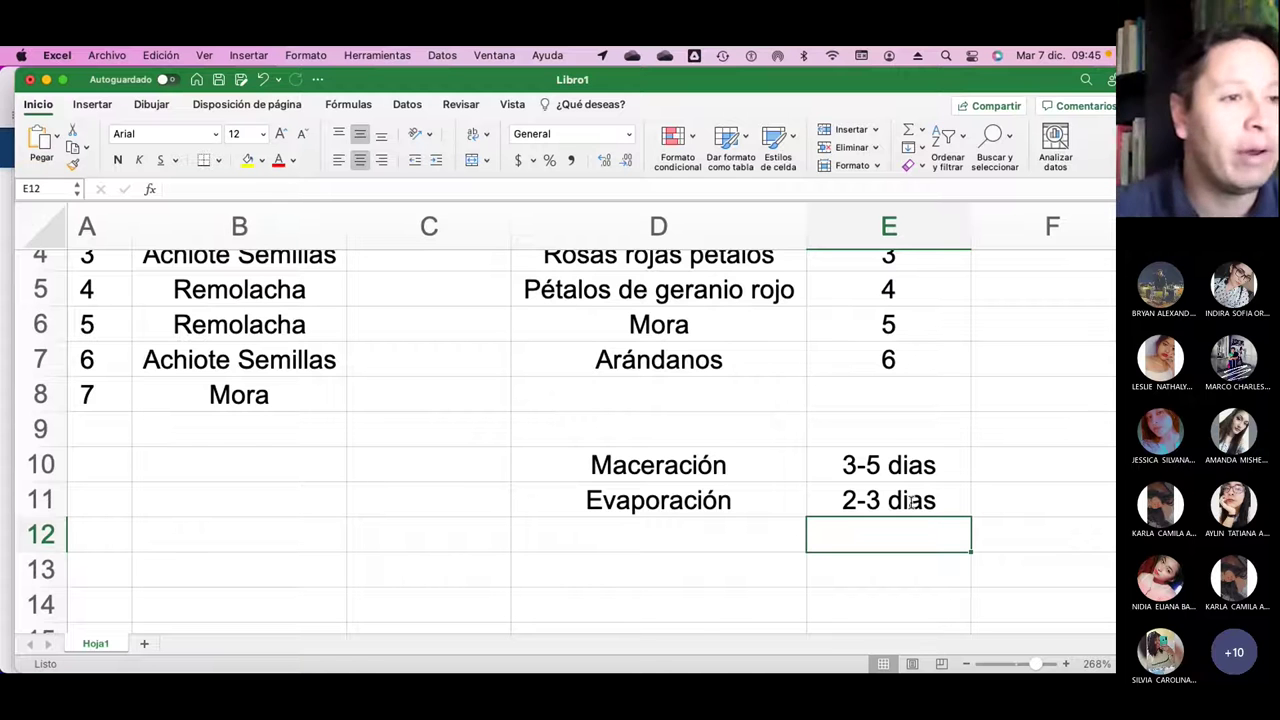
Move the Maceración and Evaporación block with its durations from D10:E11 up one row to D9:E10
{"action": "scroll", "coordinate": [324, 447], "scroll_direction": "up", "scroll_amount": 3}
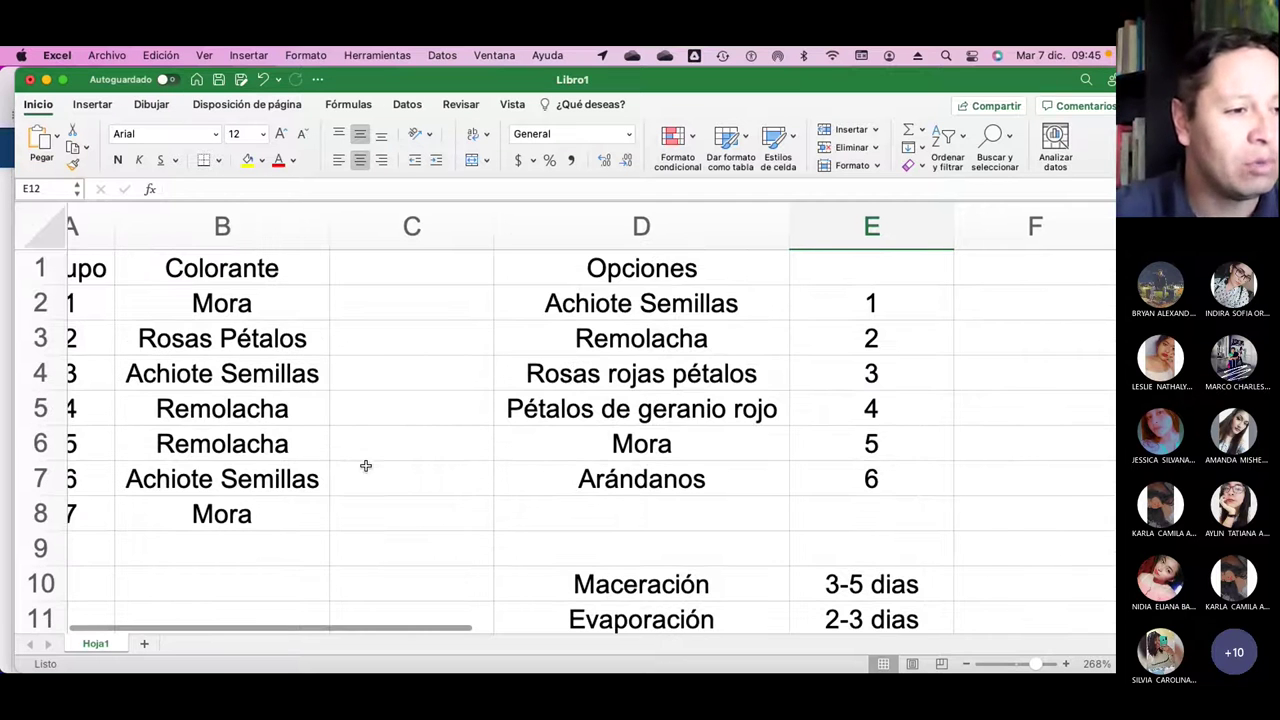
{"action": "scroll", "coordinate": [380, 489], "scroll_direction": "down", "scroll_amount": 2}
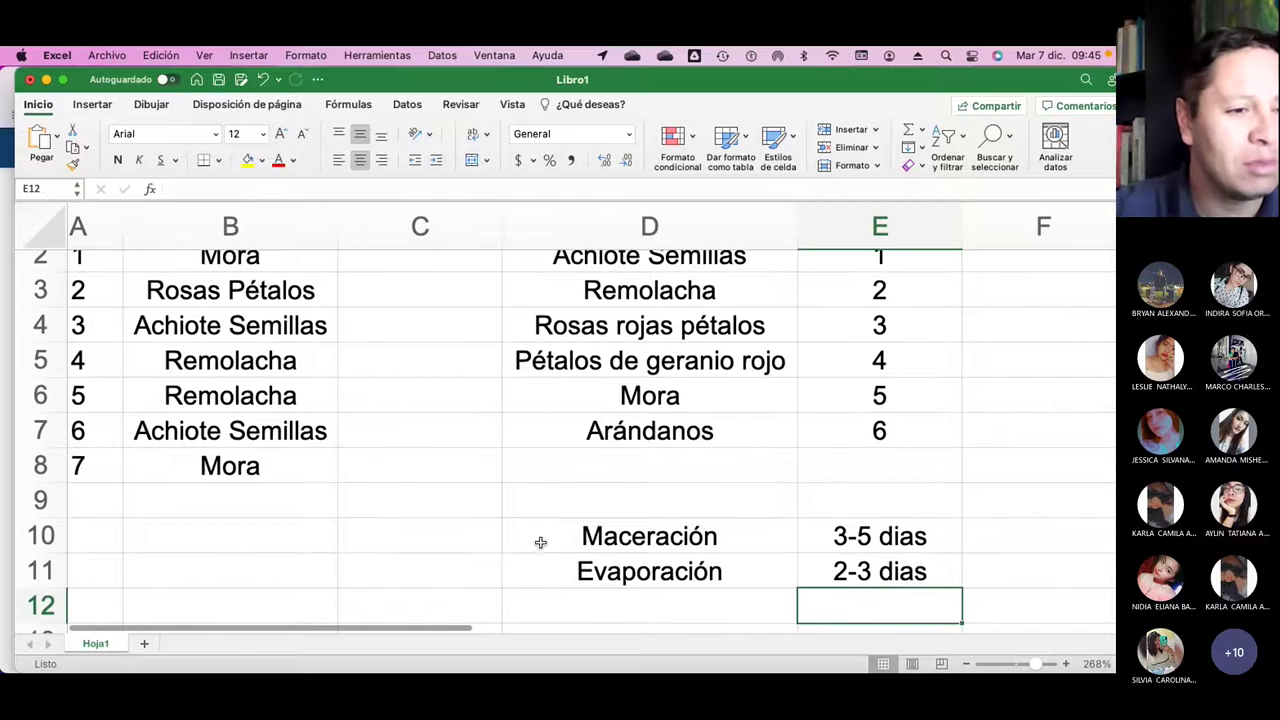
{"action": "left_click_drag", "start_coordinate": [540, 542], "coordinate": [815, 572]}
{"action": "key", "text": "super+c"}
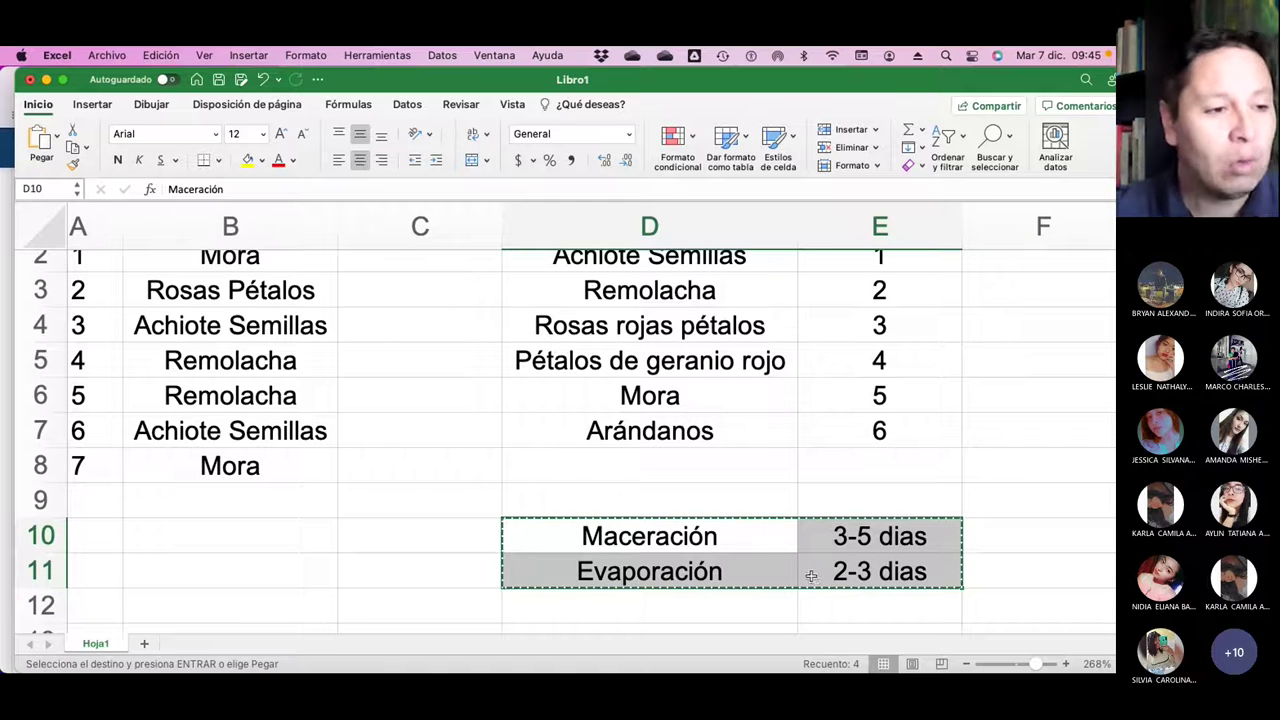
{"action": "left_click", "coordinate": [697, 499]}
{"action": "key", "text": "super+v"}
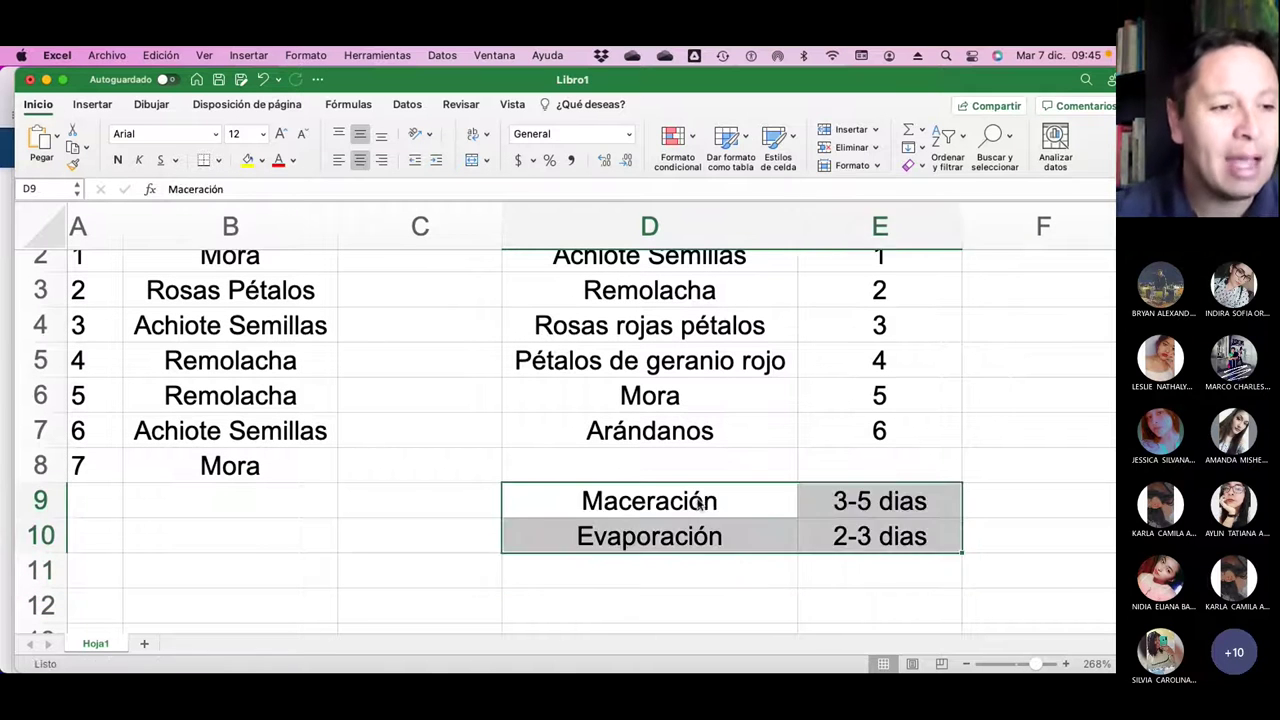
{"action": "left_click", "coordinate": [448, 514]}
{"action": "scroll", "coordinate": [448, 514], "scroll_direction": "up", "scroll_amount": 2}
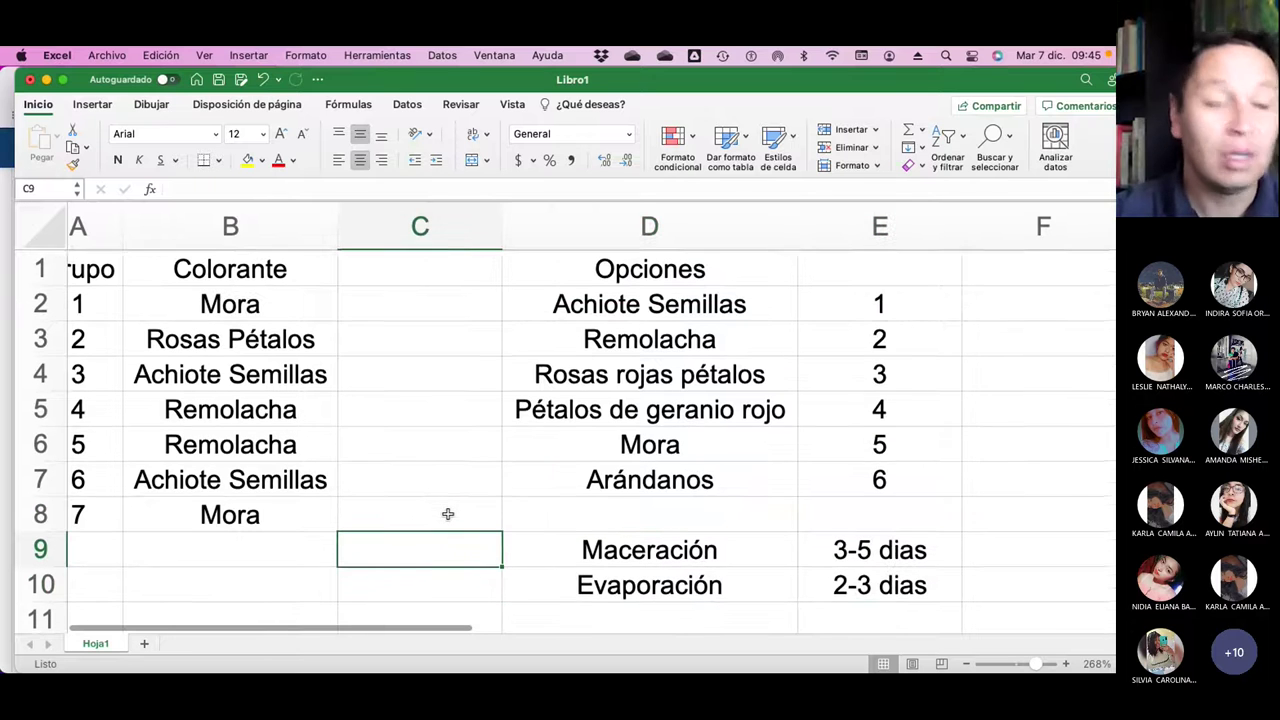
{"action": "scroll", "coordinate": [448, 514], "scroll_direction": "left", "scroll_amount": 1}
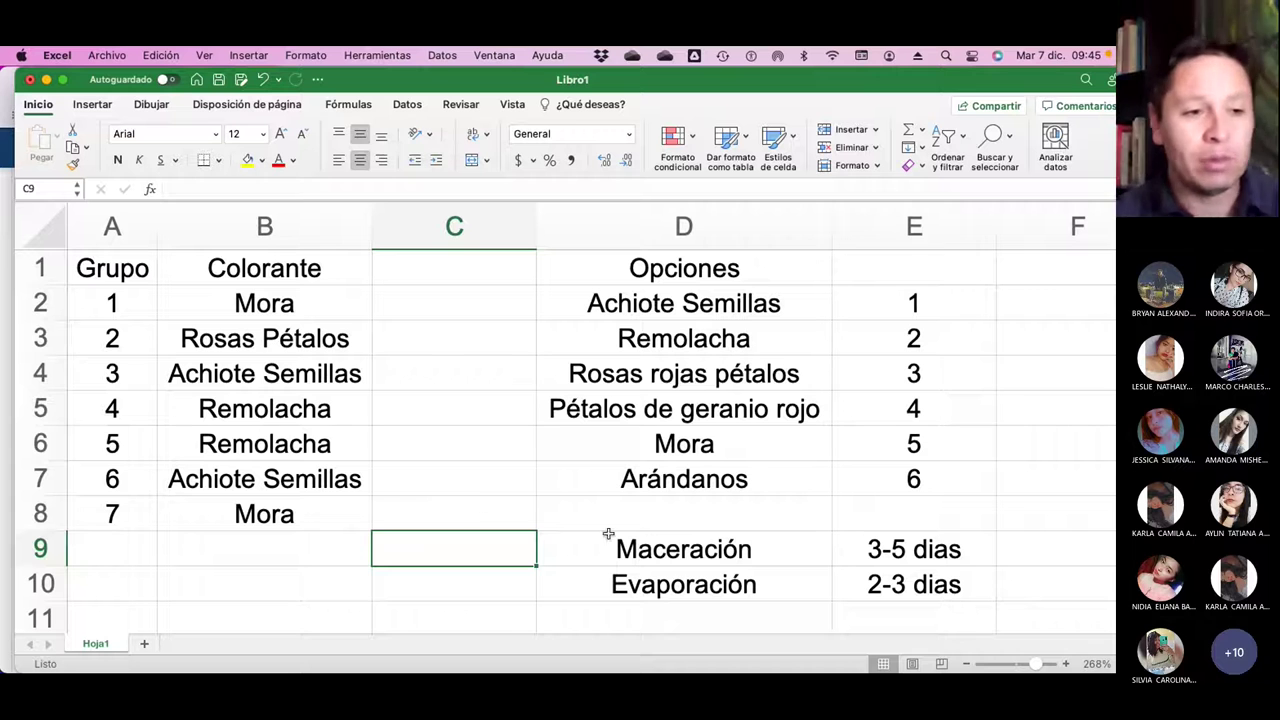
Enter the note "Docuemantación (videos + fotos)" in B10, below the group and colorant list
{"action": "left_click", "coordinate": [910, 553]}
{"action": "left_click", "coordinate": [916, 591]}
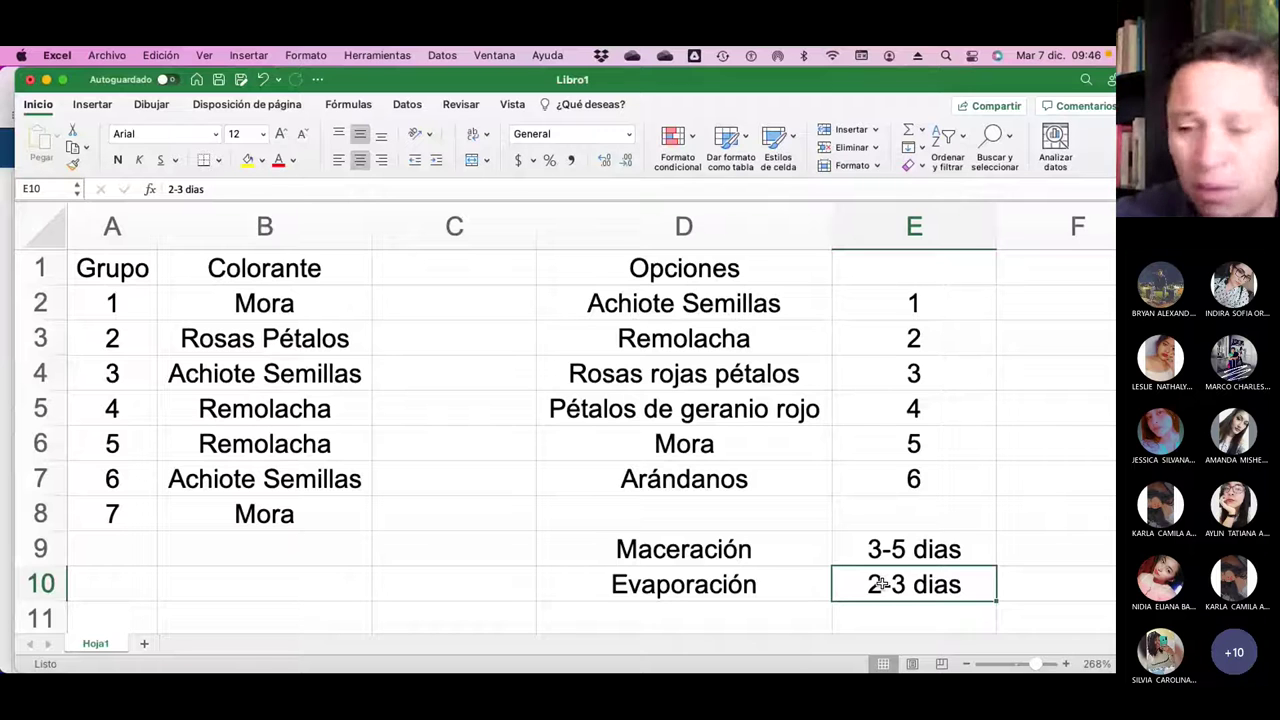
{"action": "key", "text": "Left"}
{"action": "key", "text": "Left"}
{"action": "key", "text": "Left"}
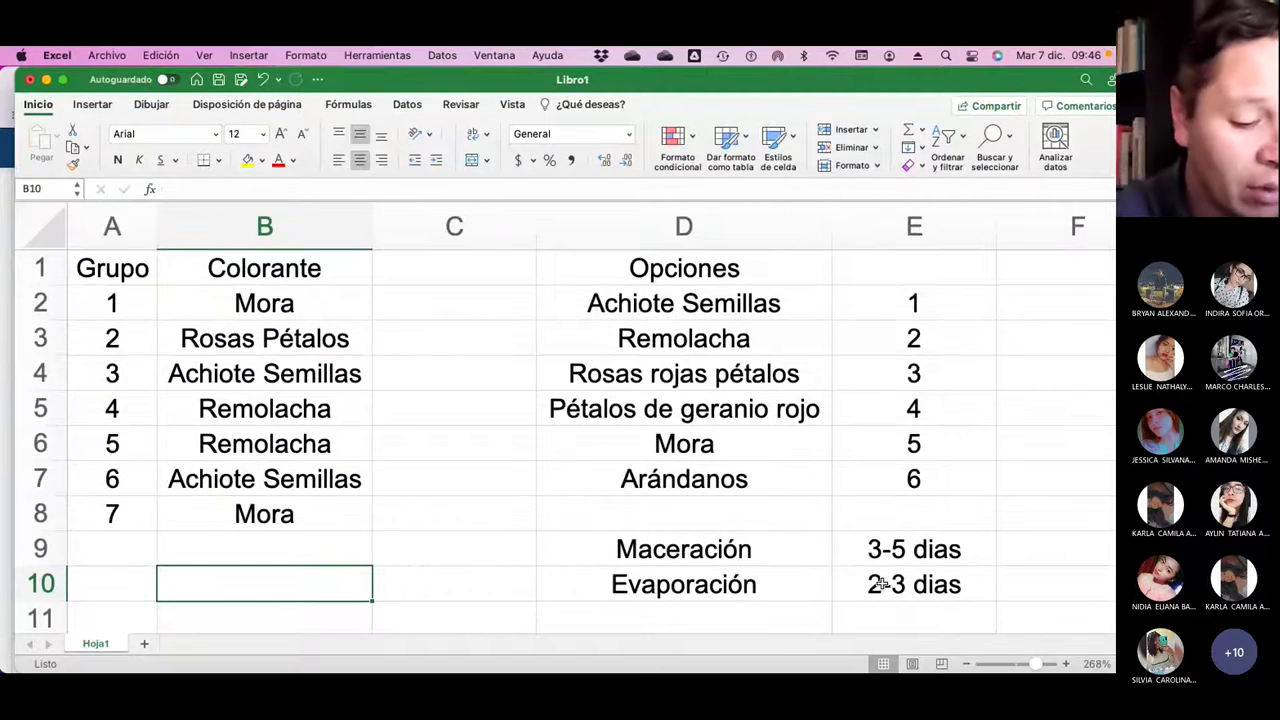
{"action": "type", "text": "Doc"}
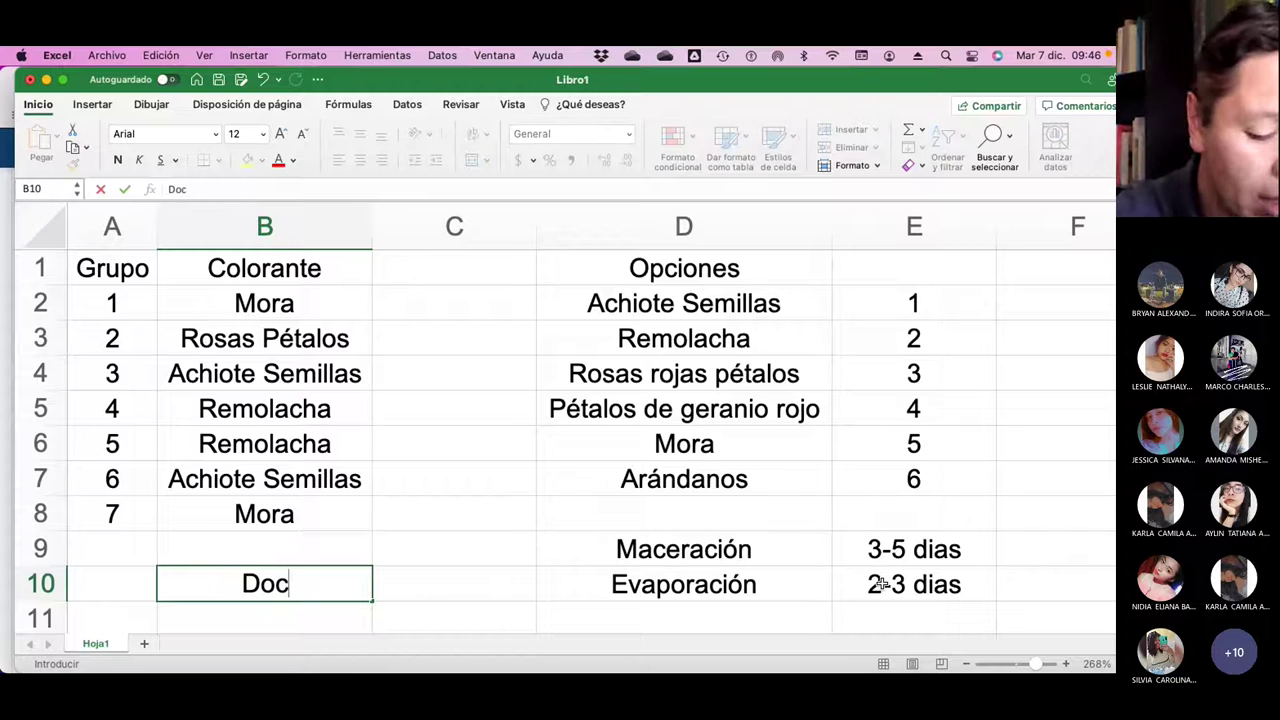
{"action": "type", "text": "uemanta"}
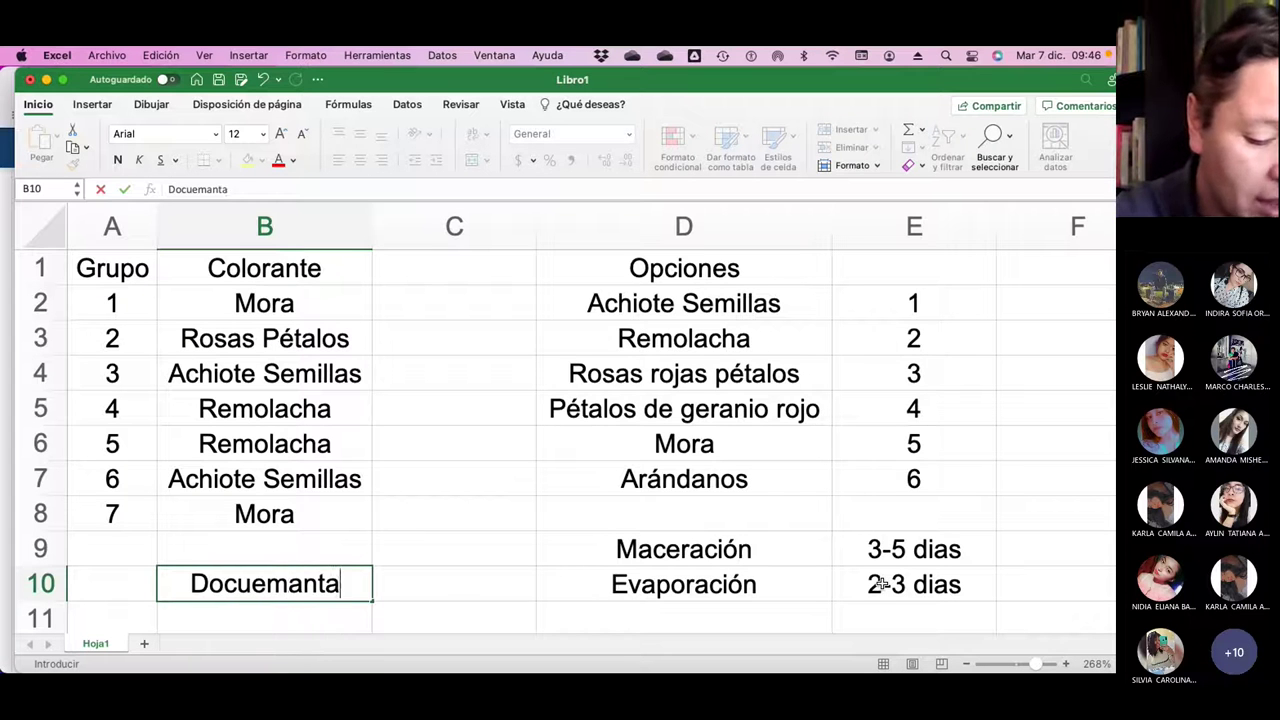
{"action": "type", "text": "ción"}
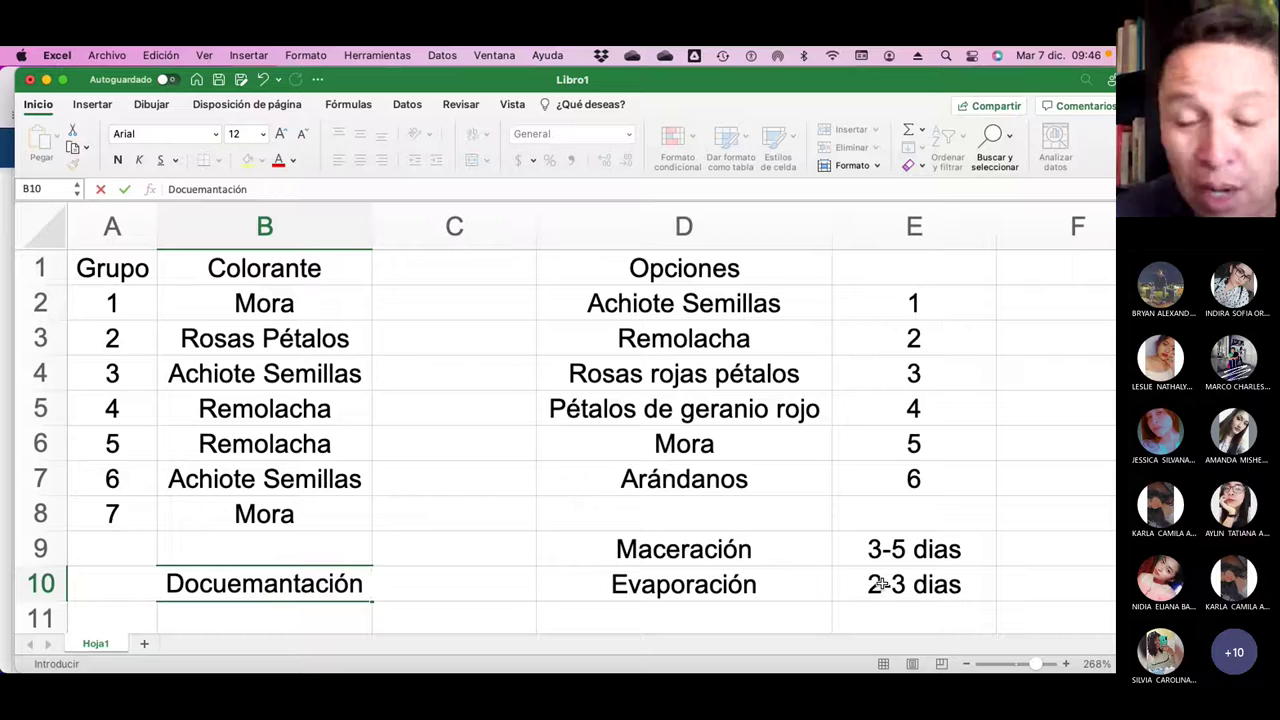
{"action": "type", "text": " ("}
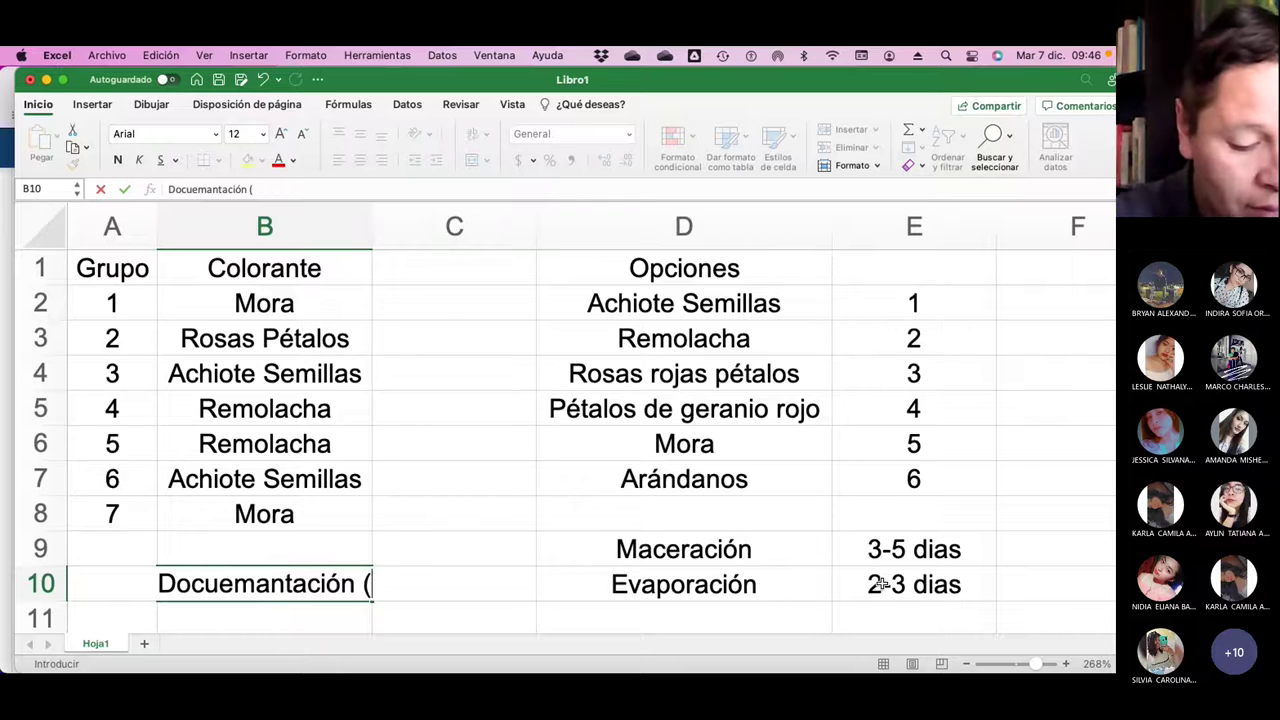
{"action": "type", "text": "videos + fotos)"}
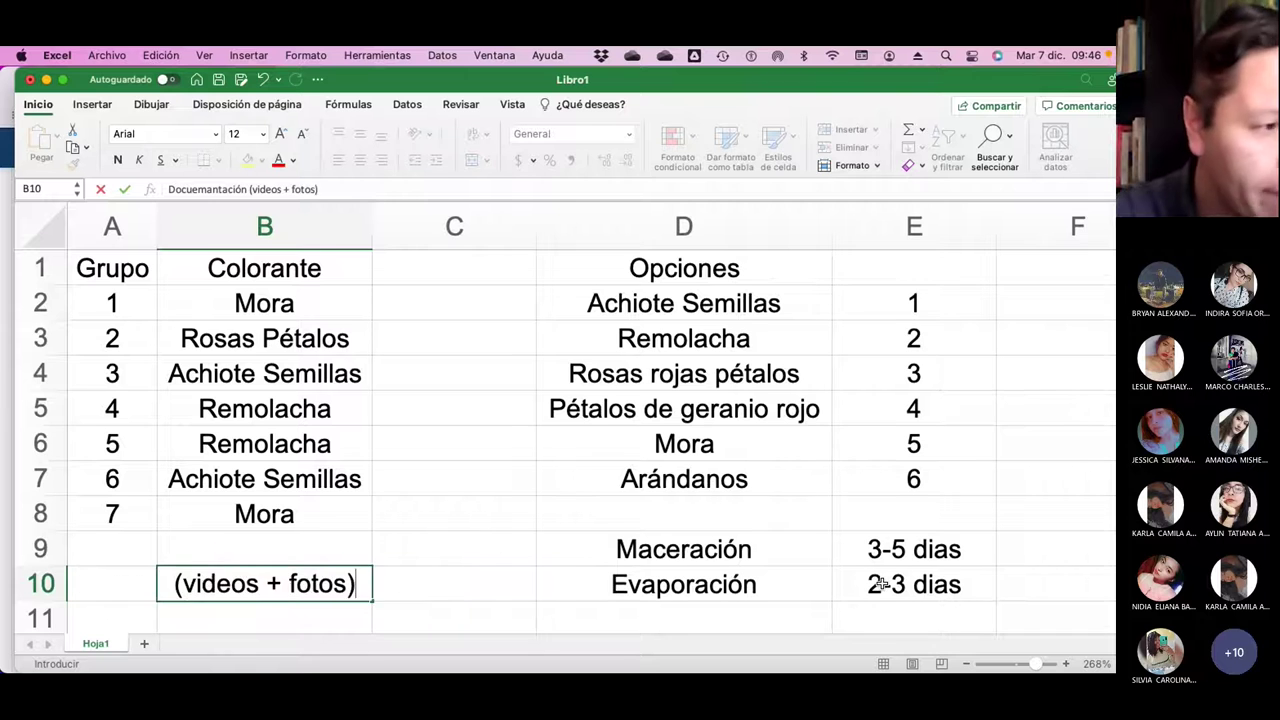
{"action": "key", "text": "Return"}
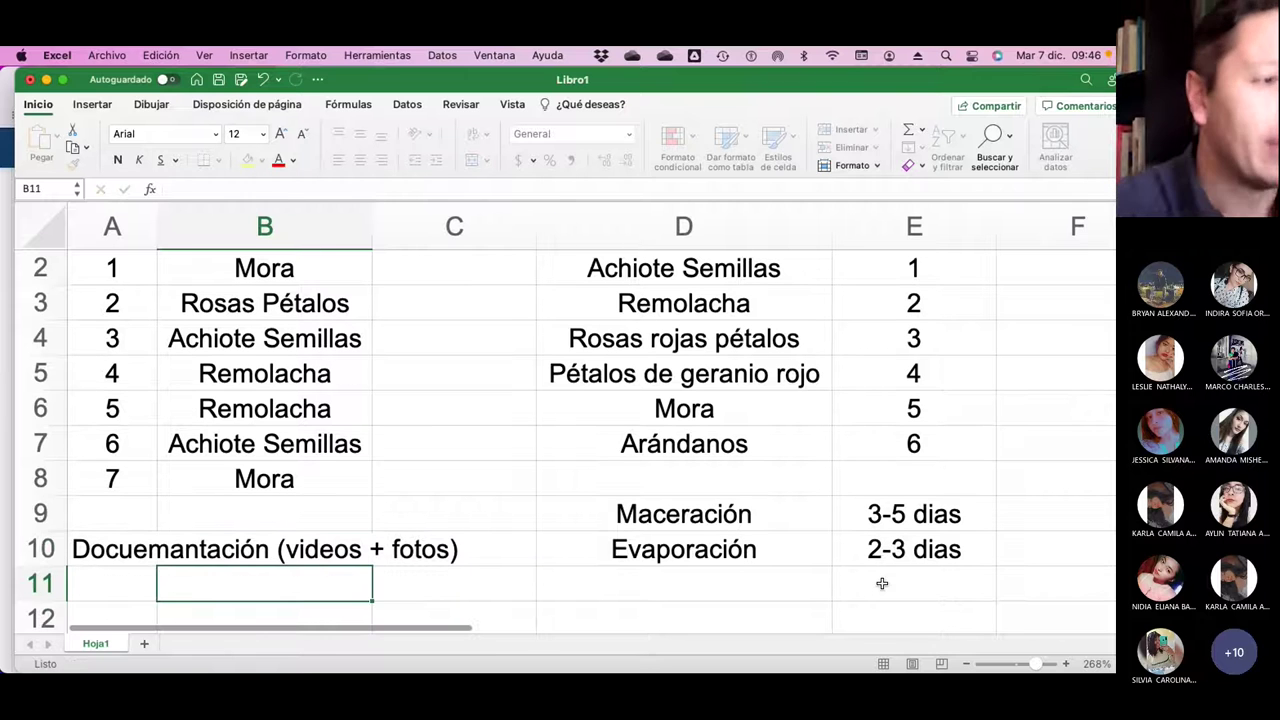
Correct the note in B10 to read "Documentación (videos + fotos)", with a space before the parenthesis
{"action": "key", "text": "Up"}
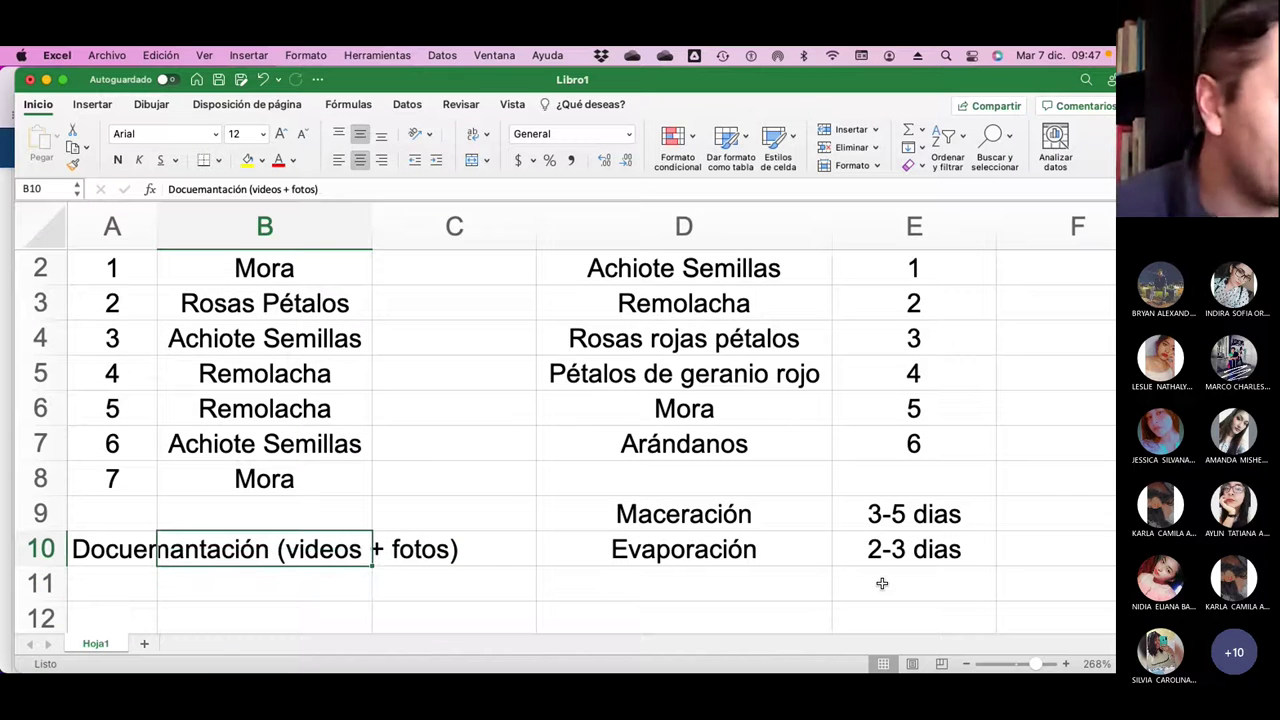
{"action": "left_click", "coordinate": [248, 189]}
{"action": "key", "text": "BackSpace"}
{"action": "key", "text": "BackSpace"}
{"action": "key", "text": "BackSpace"}
{"action": "key", "text": "BackSpace"}
{"action": "key", "text": "BackSpace"}
{"action": "key", "text": "BackSpace"}
{"action": "key", "text": "BackSpace"}
{"action": "key", "text": "BackSpace"}
{"action": "key", "text": "BackSpace"}
{"action": "key", "text": "BackSpace"}
{"action": "key", "text": "BackSpace"}
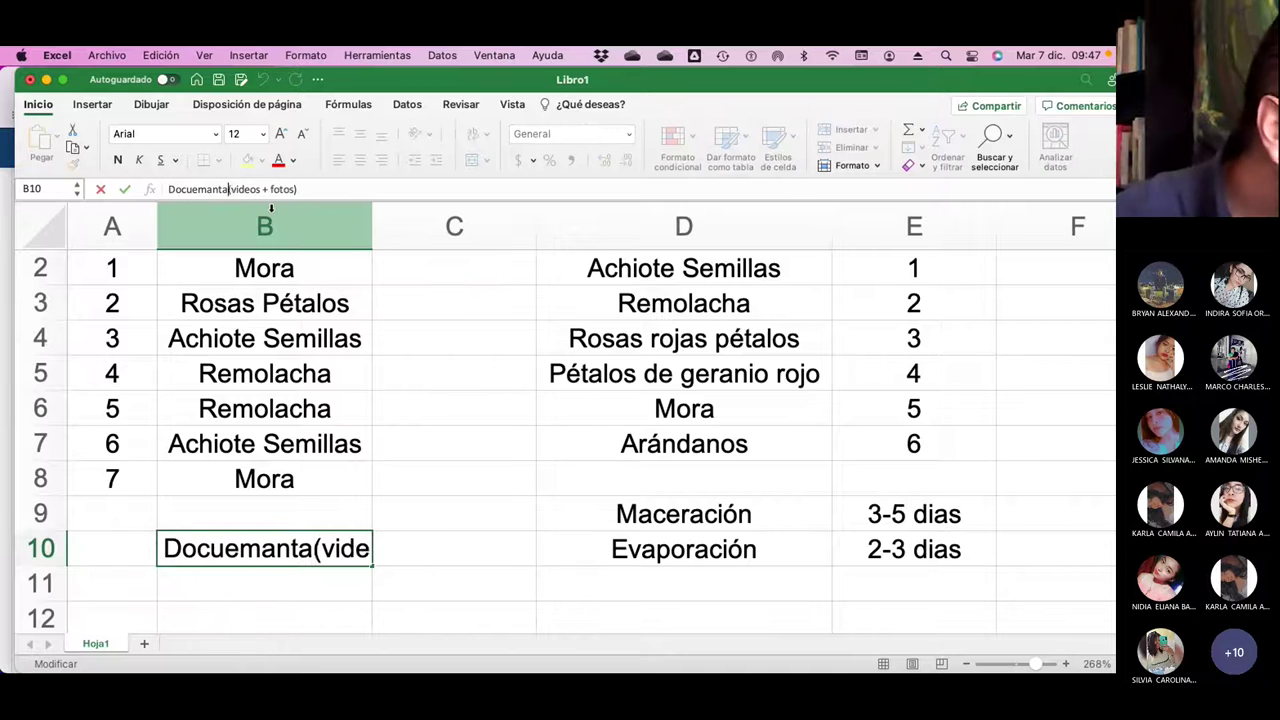
{"action": "type", "text": "mentació"}
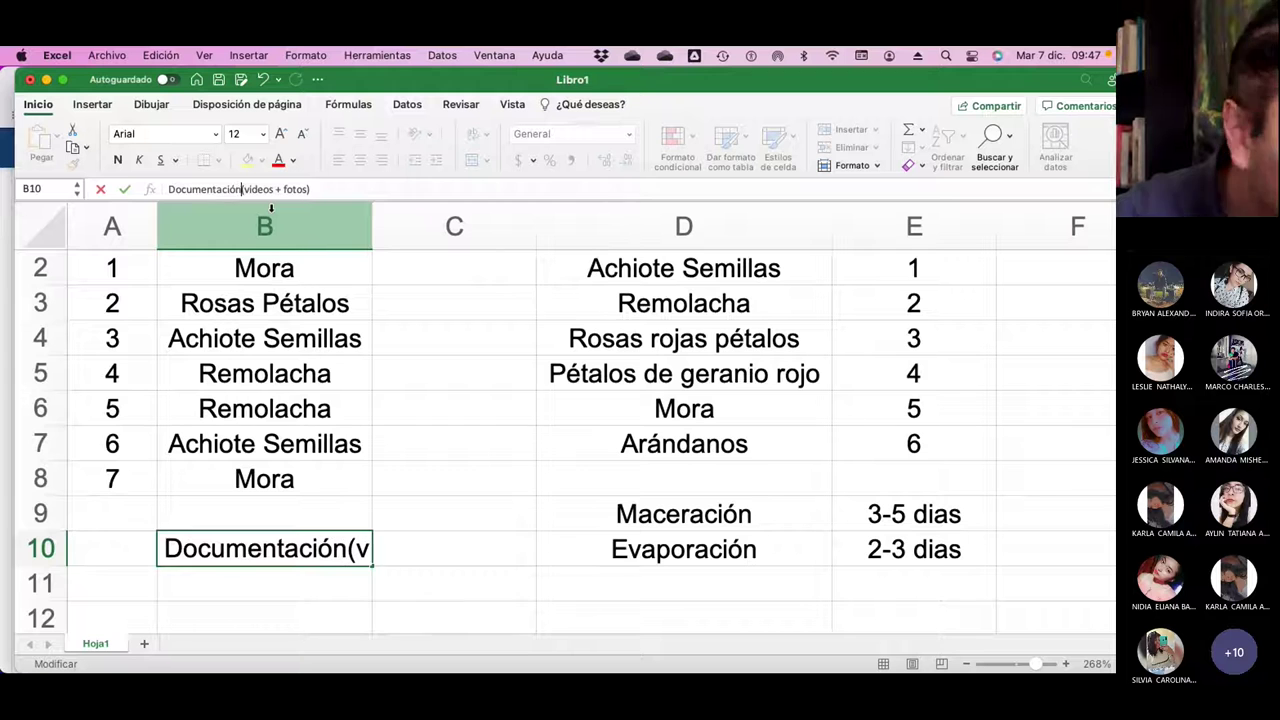
{"action": "type", "text": "n"}
{"action": "key", "text": "Return"}
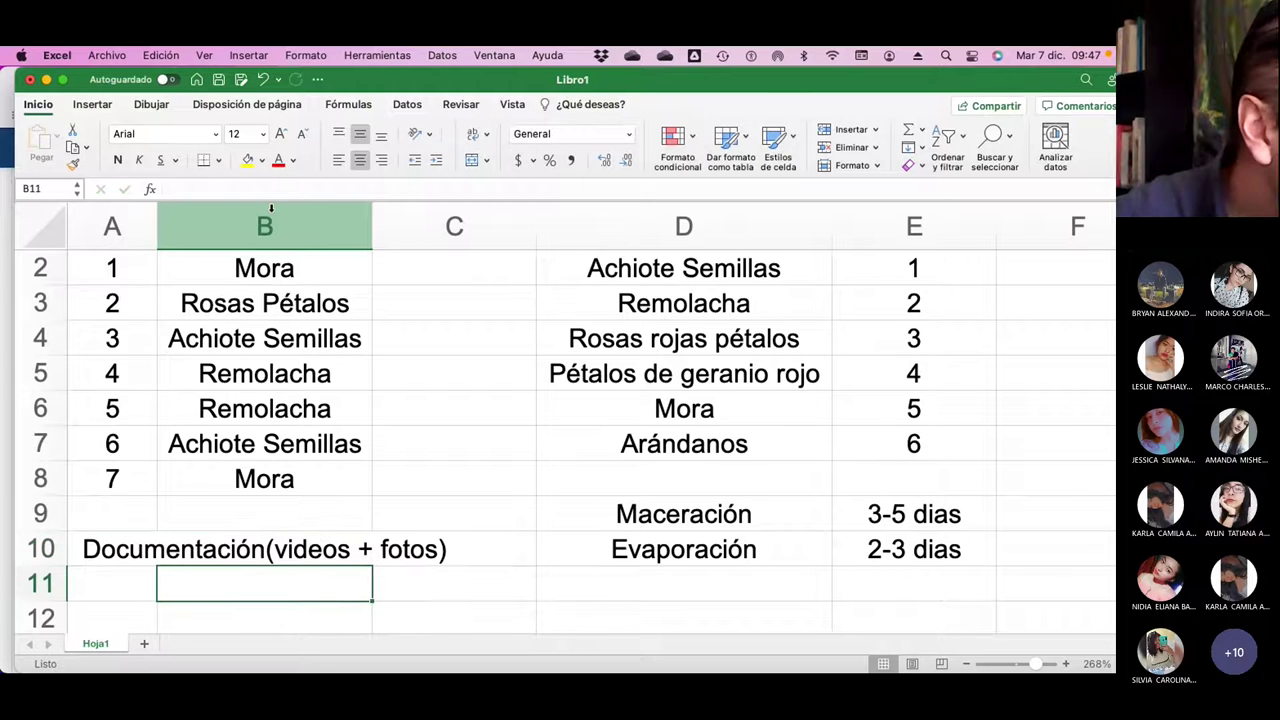
{"action": "key", "text": "Up"}
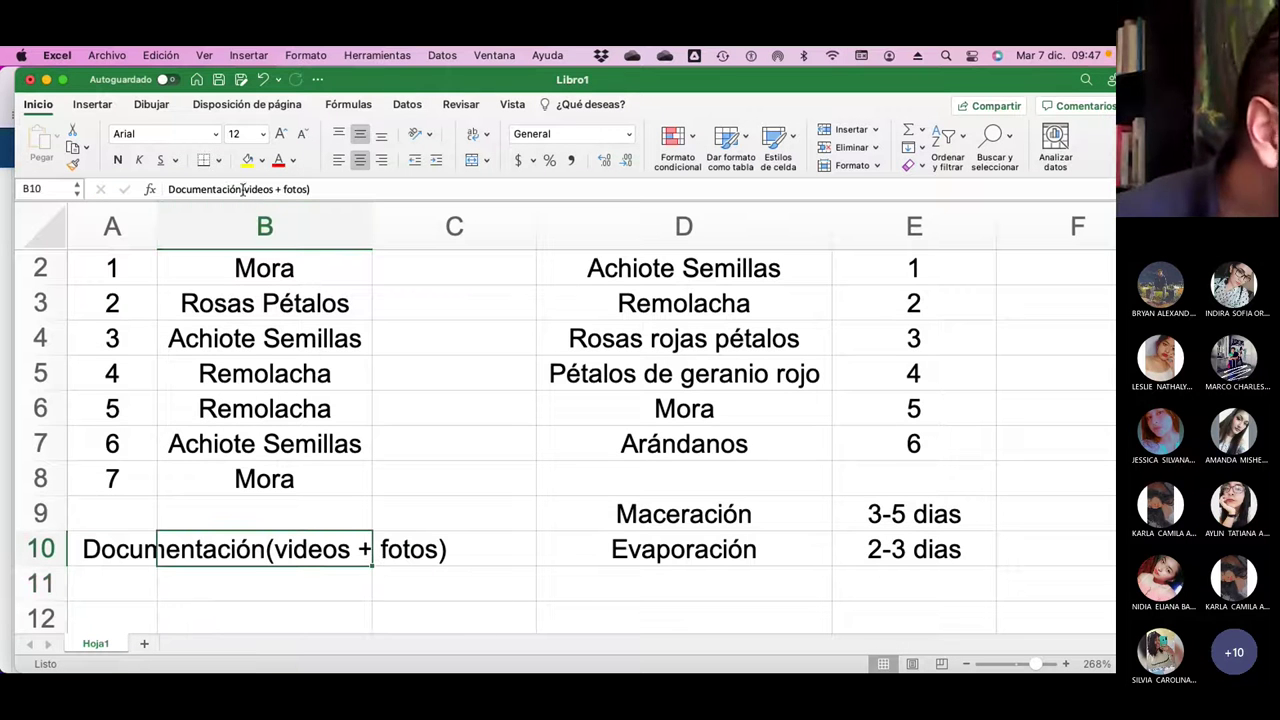
{"action": "left_click", "coordinate": [242, 190]}
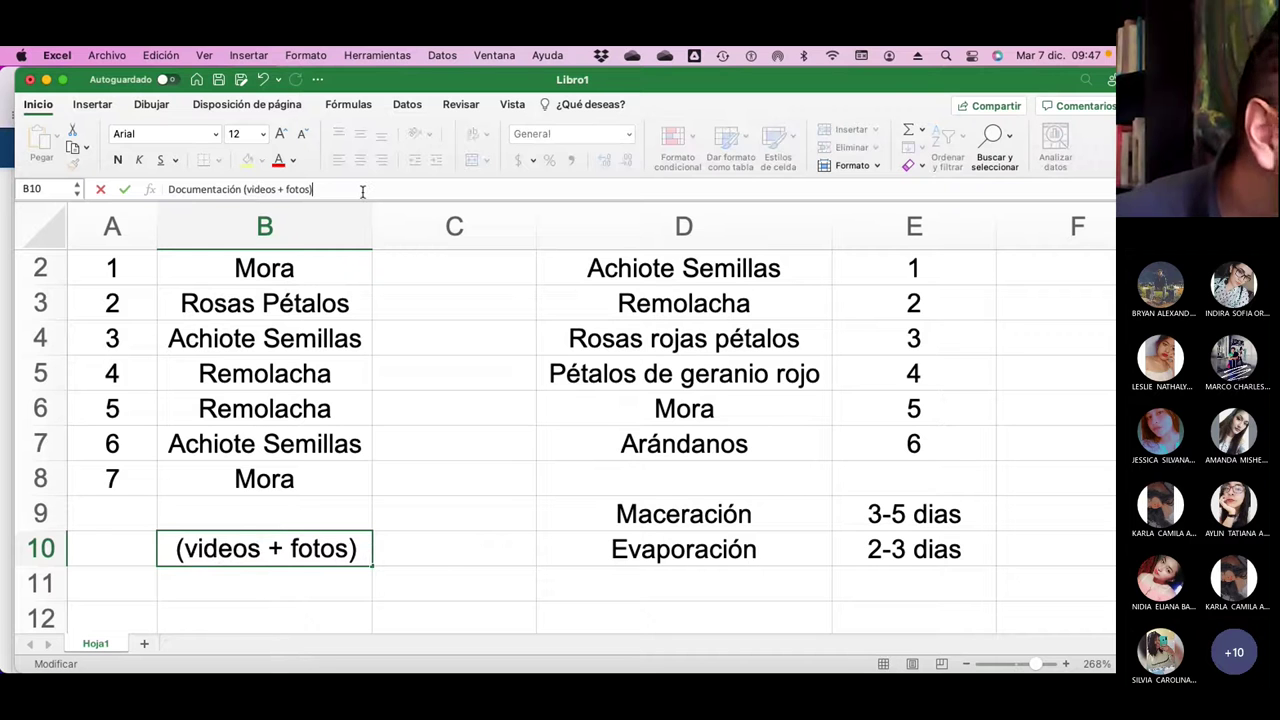
{"action": "key", "text": "Return"}
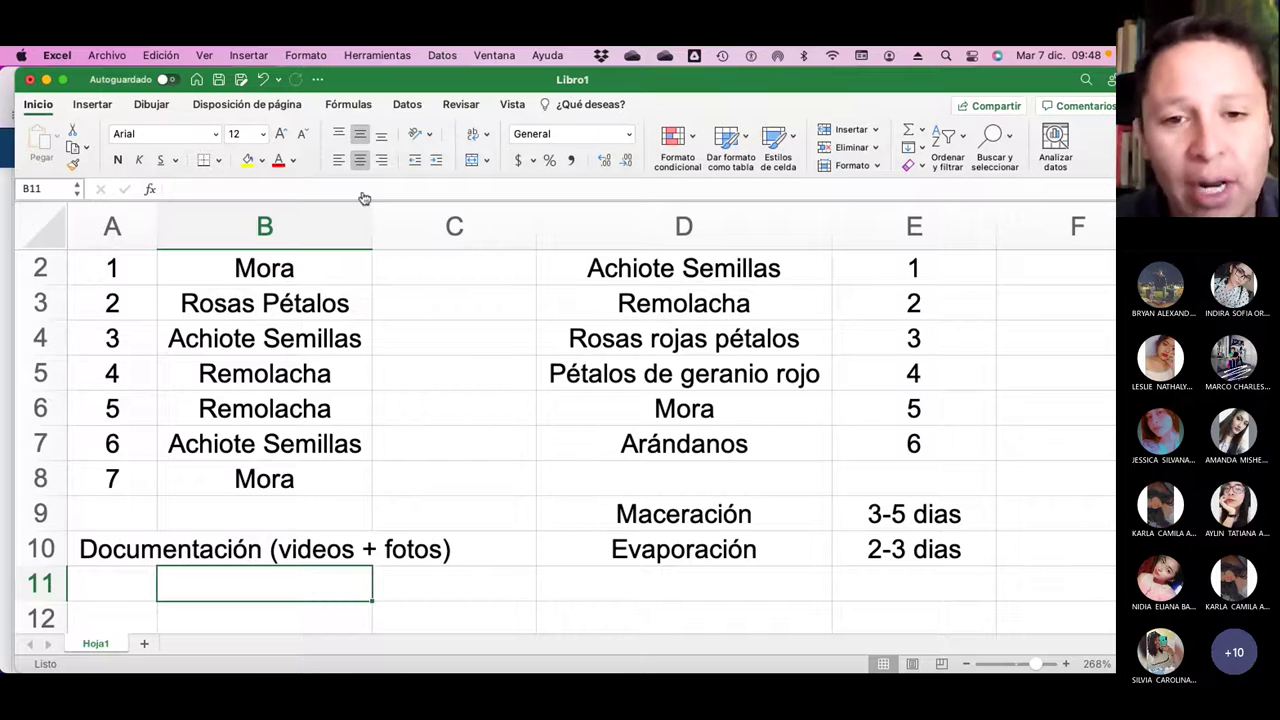
Switch to Safari and open the Twitter home page in a new tab
{"action": "key", "text": "super+Tab"}
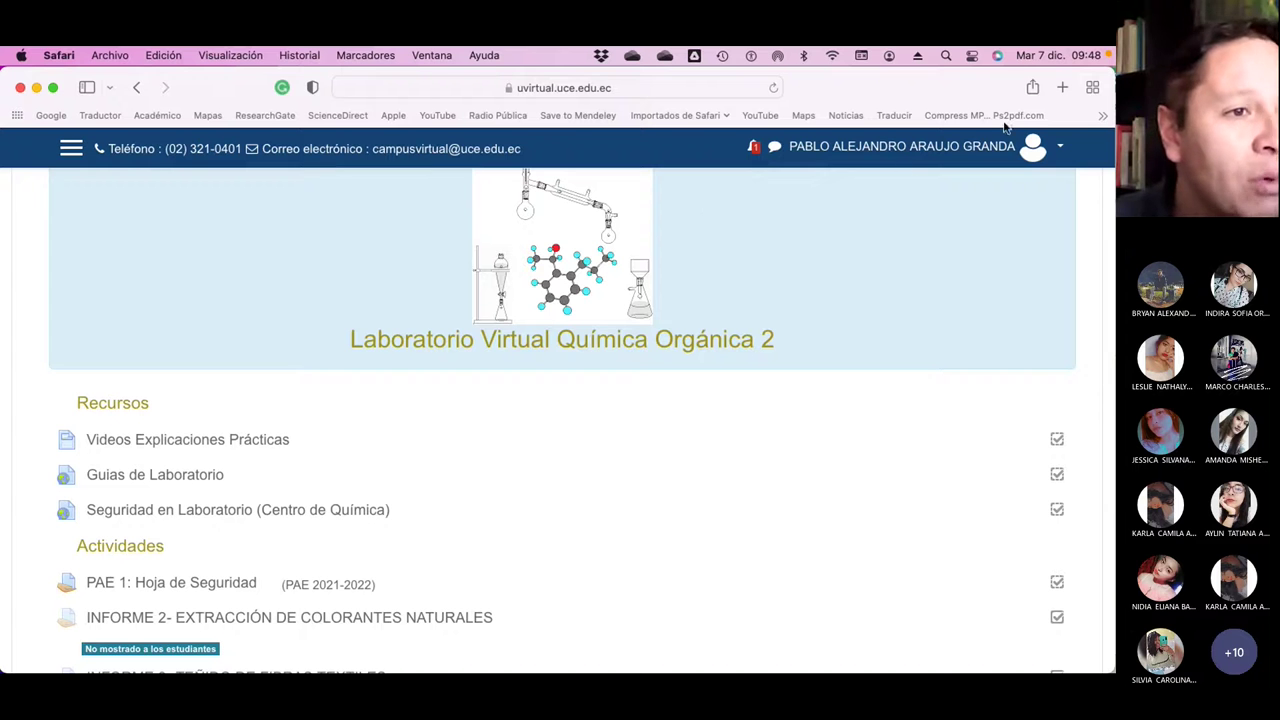
{"action": "left_click", "coordinate": [1062, 88]}
{"action": "type", "text": "twi"}
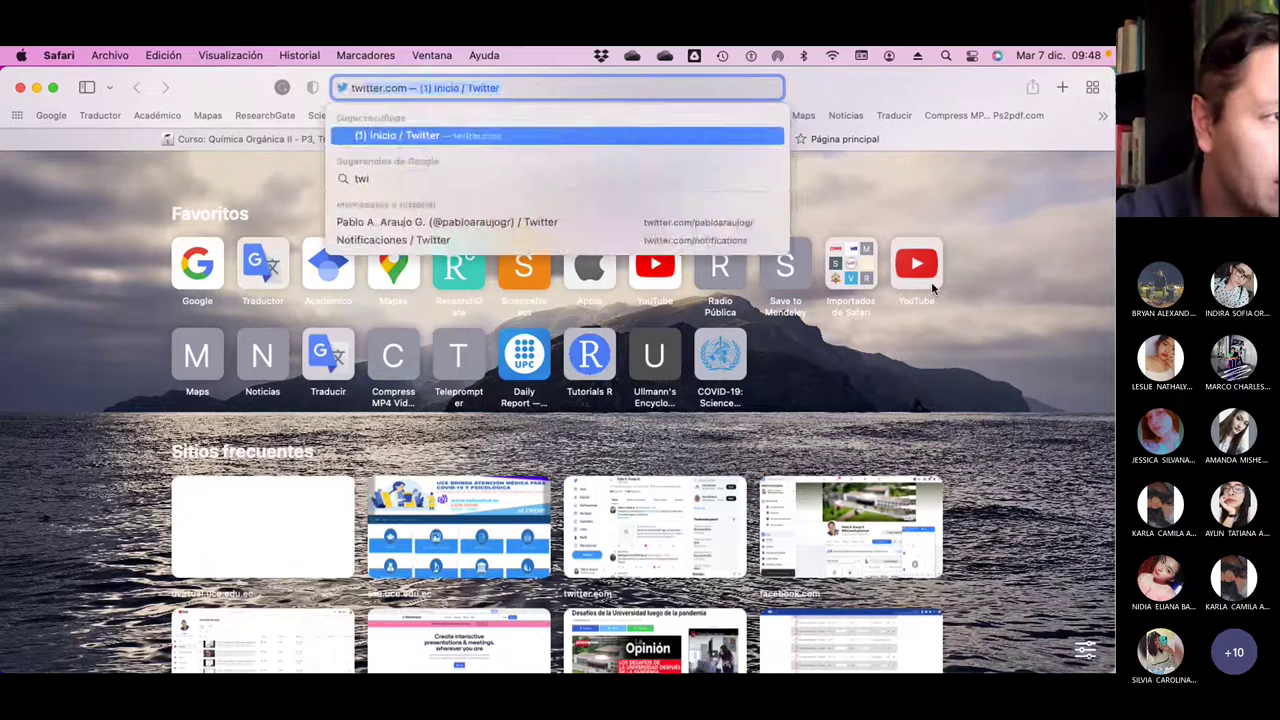
{"action": "key", "text": "Return"}
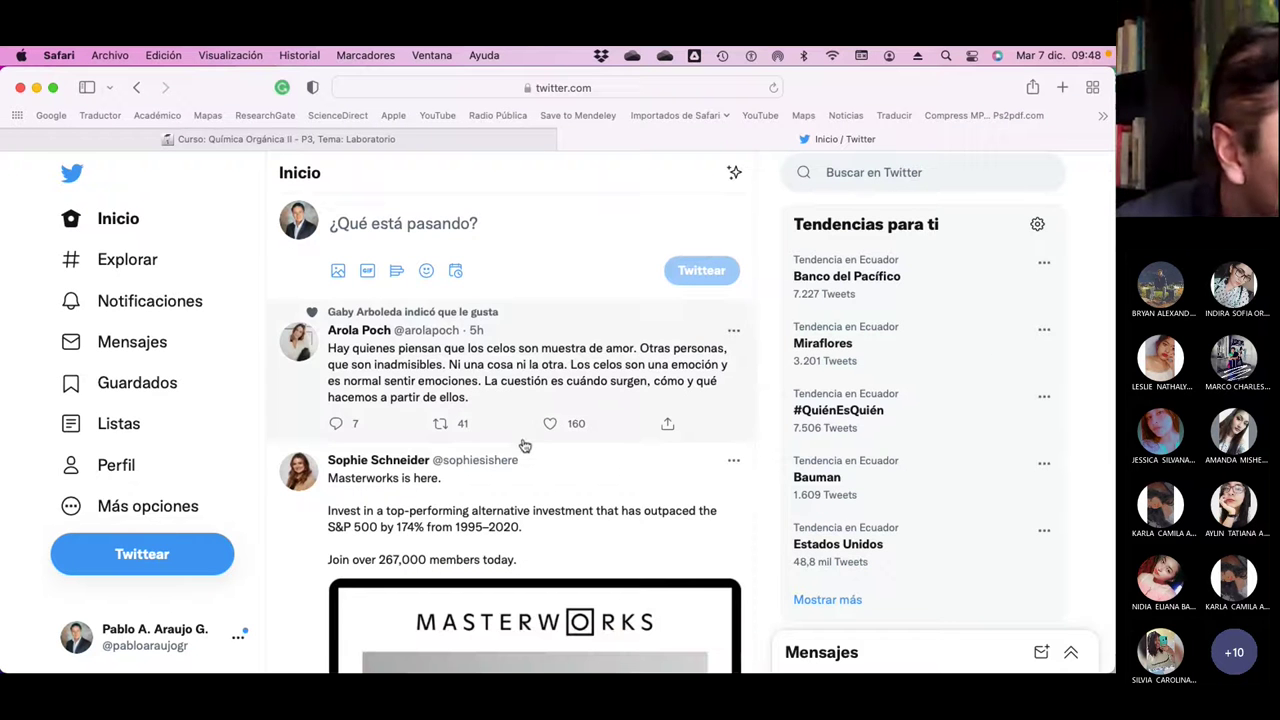
Search Twitter for "#YoDivulgoFIQ" and browse the featured results for the poster on natural colorants in the textile industry
{"action": "left_click", "coordinate": [886, 175]}
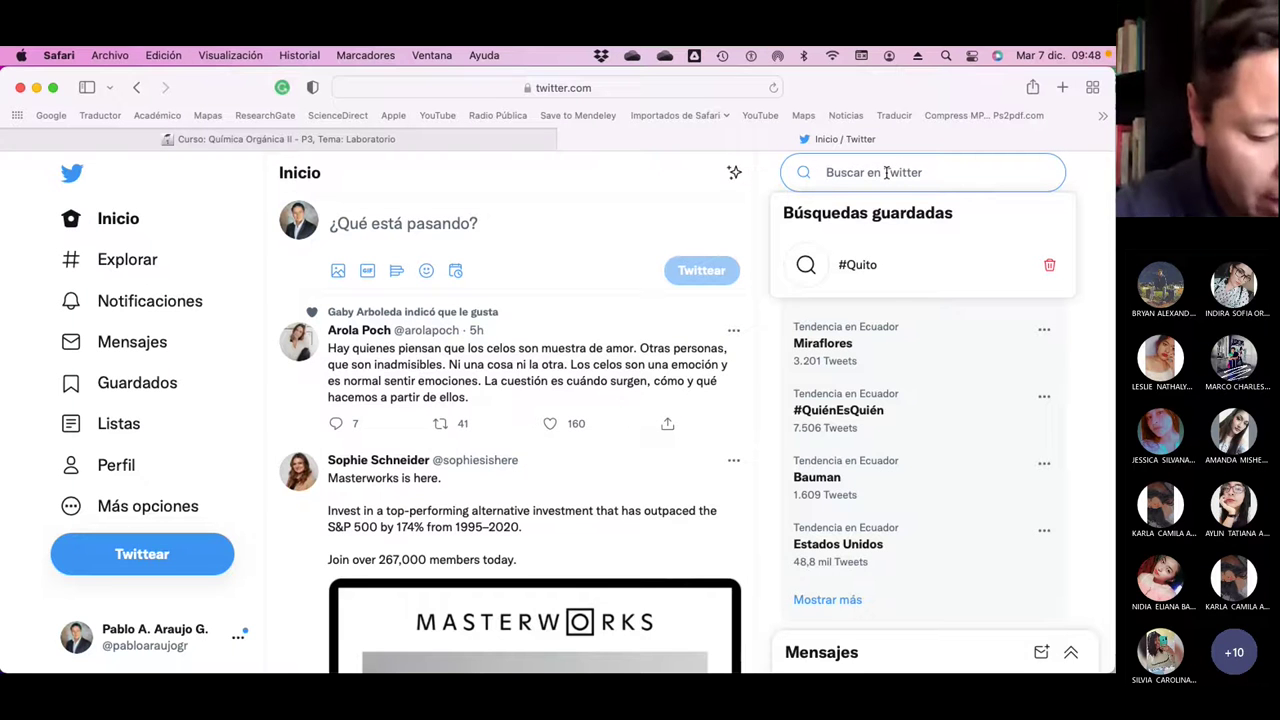
{"action": "type", "text": "#Yop"}
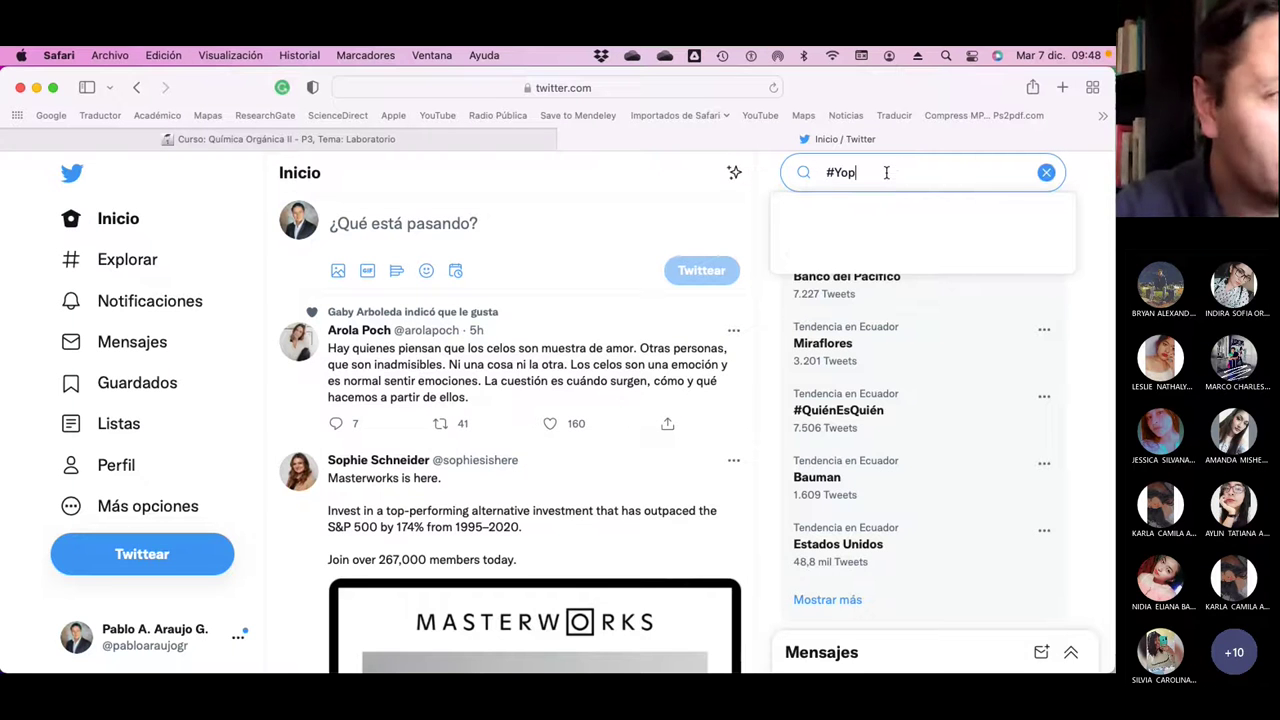
{"action": "type", "text": "ivulgoFIQ"}
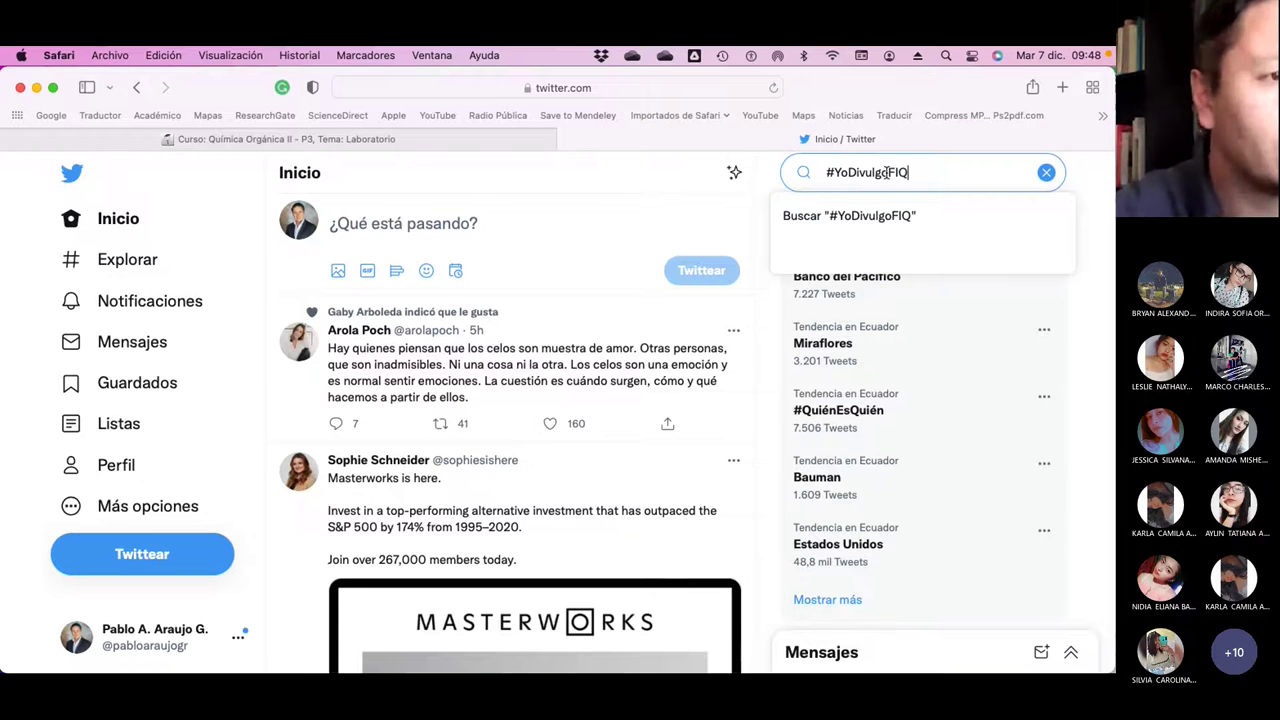
{"action": "key", "text": "Return"}
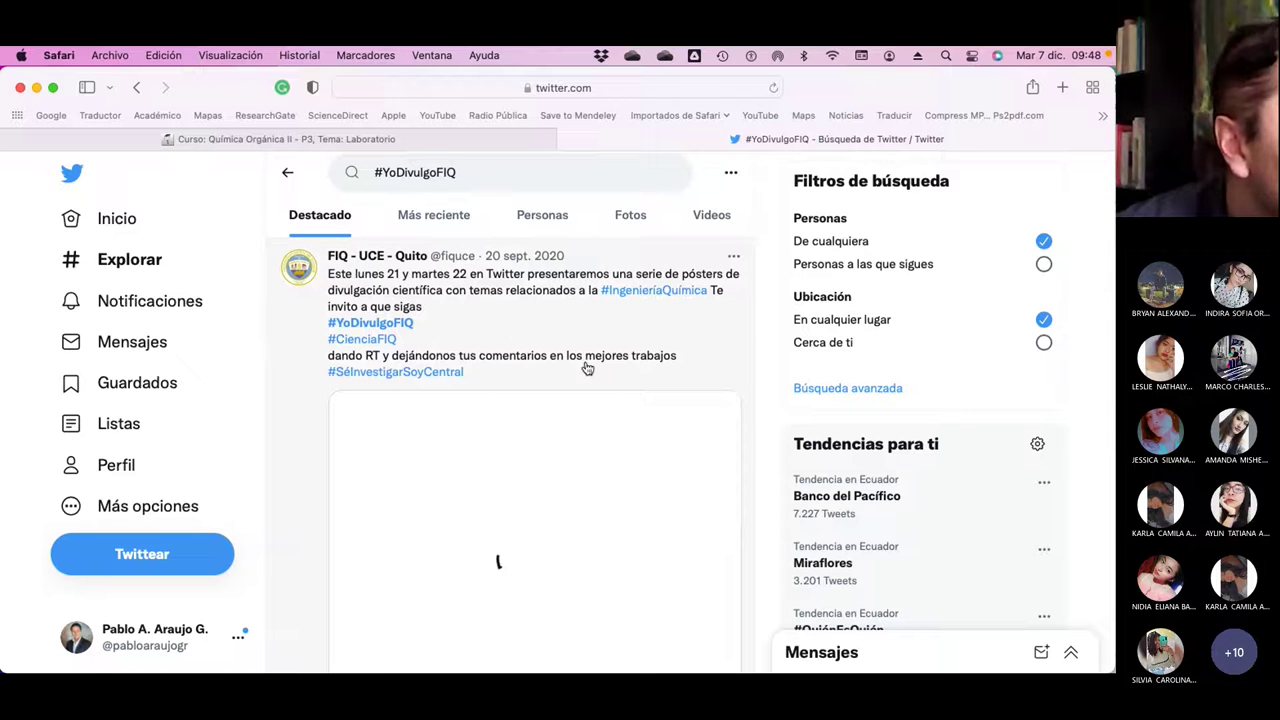
{"action": "scroll", "coordinate": [651, 354], "scroll_direction": "down", "scroll_amount": 5}
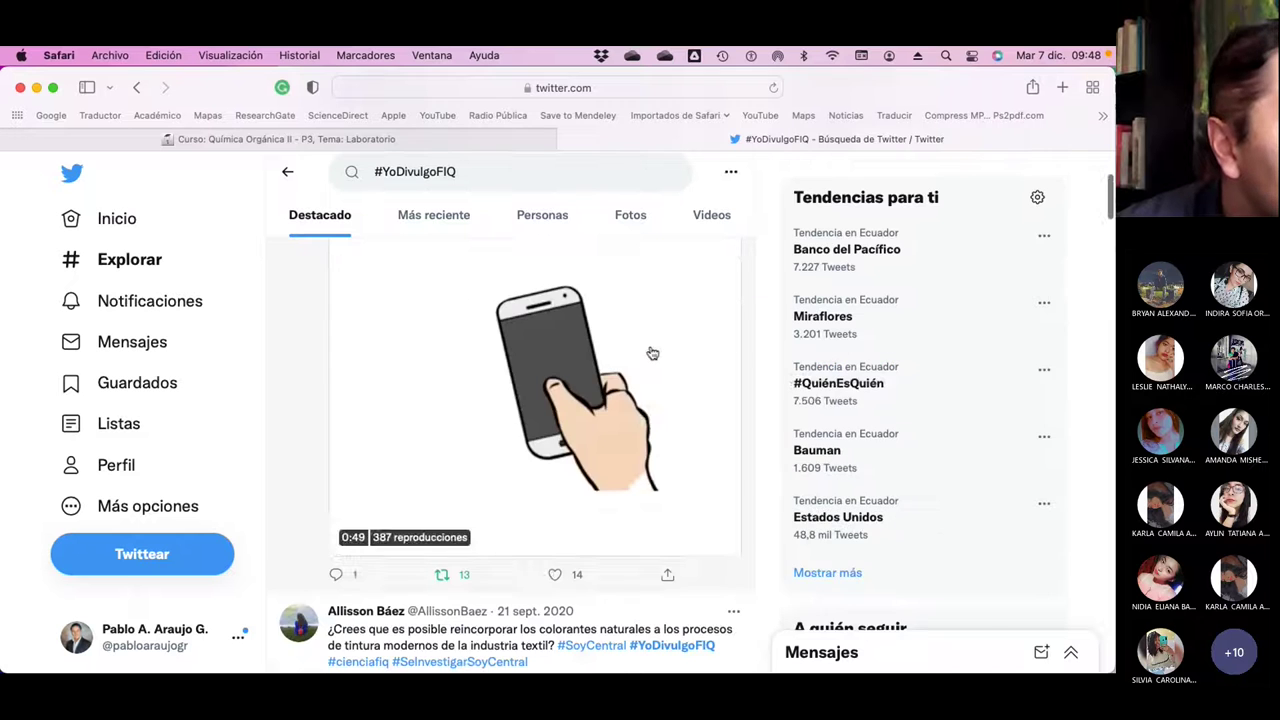
{"action": "scroll", "coordinate": [651, 354], "scroll_direction": "down", "scroll_amount": 2}
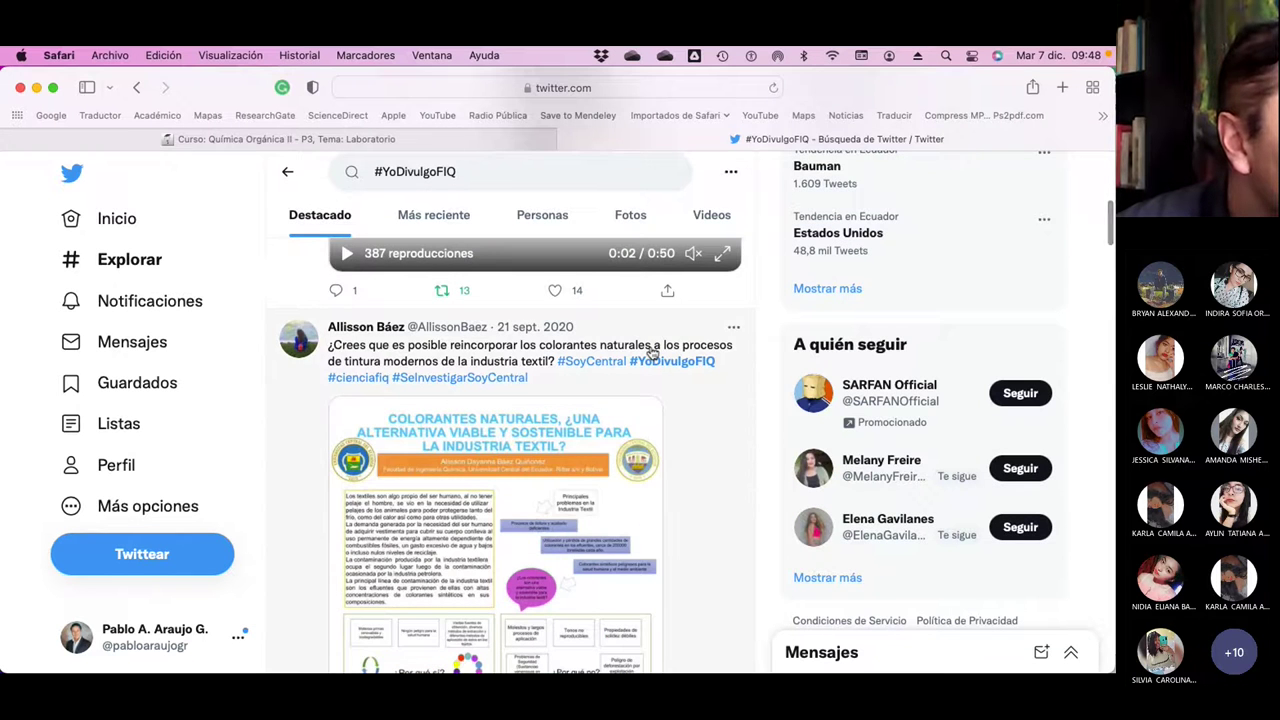
Find the #YoDivulgoFIQ post on why blue is the most expensive colour in history, and like it
{"action": "scroll", "coordinate": [651, 354], "scroll_direction": "down", "scroll_amount": 5}
{"action": "scroll", "coordinate": [651, 354], "scroll_direction": "down", "scroll_amount": 10}
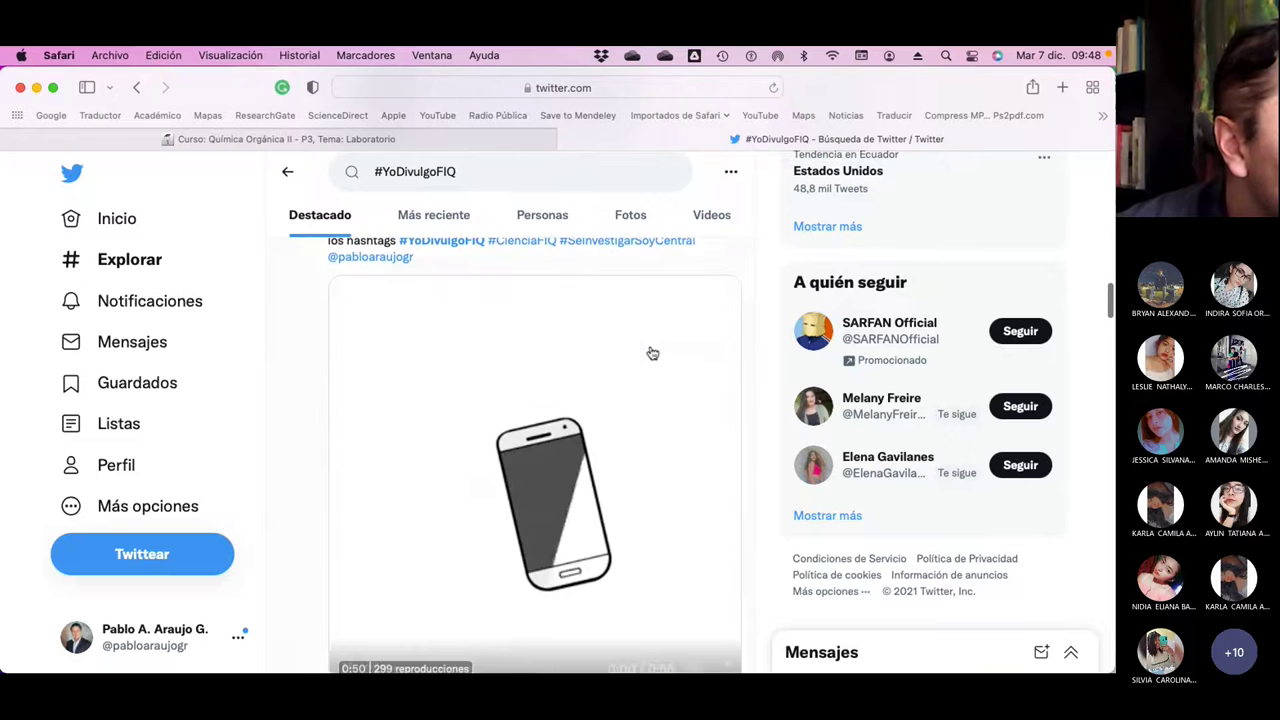
{"action": "scroll", "coordinate": [651, 354], "scroll_direction": "down", "scroll_amount": 4}
{"action": "scroll", "coordinate": [651, 352], "scroll_direction": "down", "scroll_amount": 10}
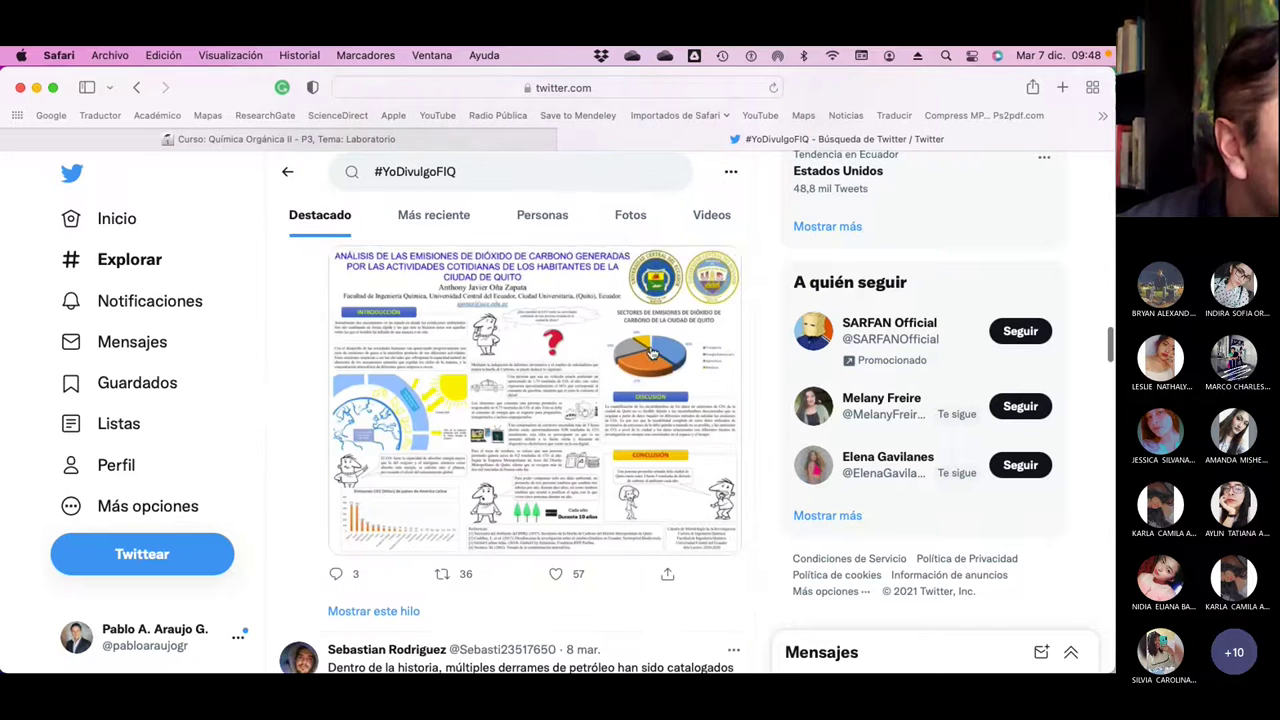
{"action": "scroll", "coordinate": [651, 354], "scroll_direction": "down", "scroll_amount": 10}
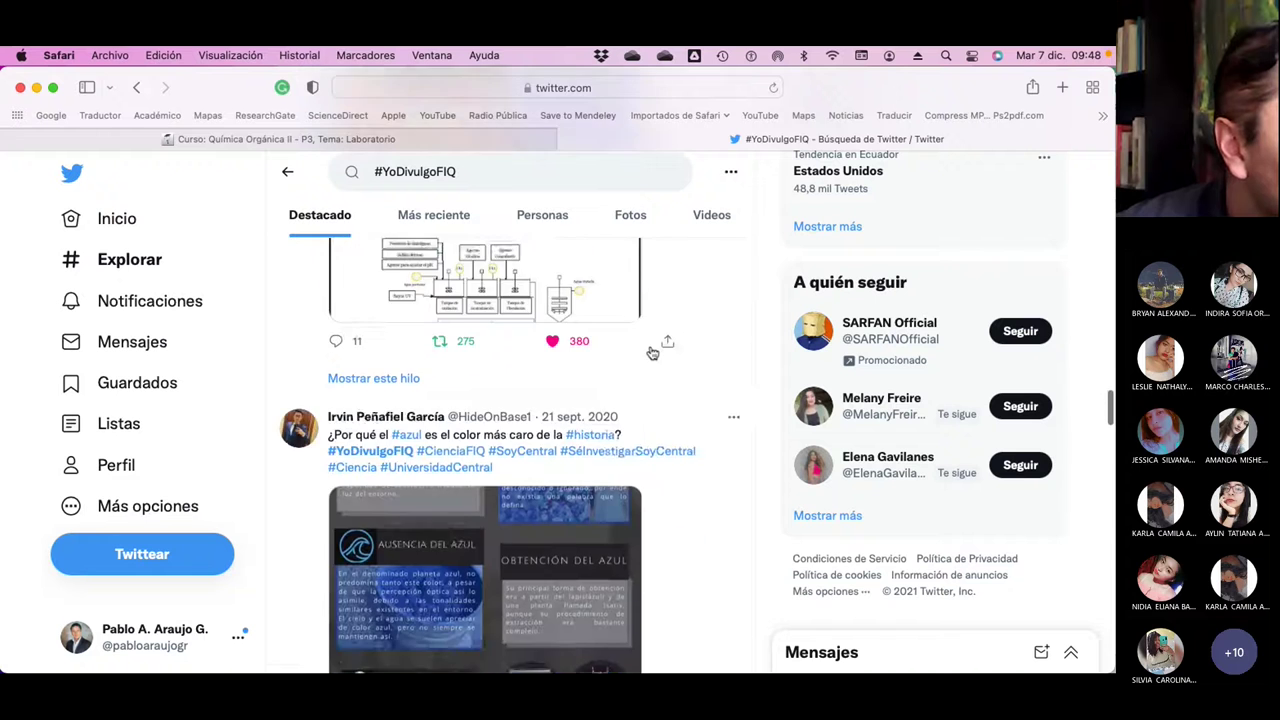
{"action": "scroll", "coordinate": [651, 354], "scroll_direction": "up", "scroll_amount": 1}
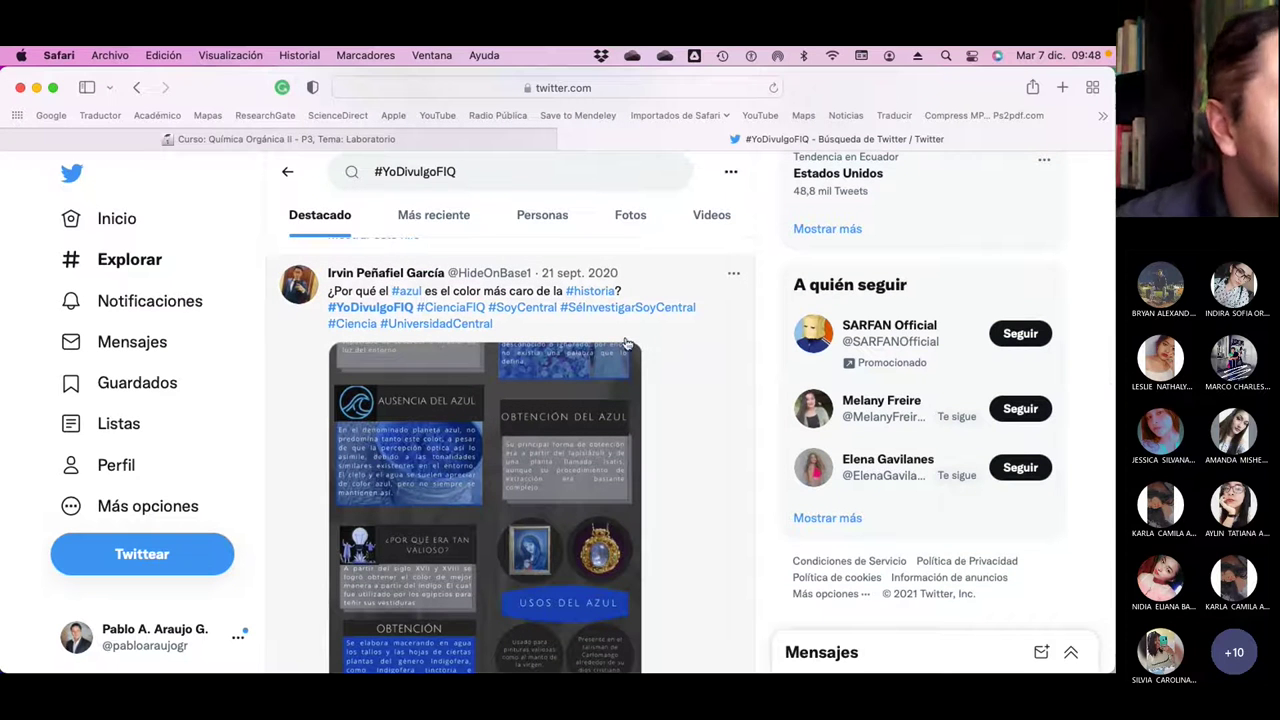
{"action": "scroll", "coordinate": [524, 397], "scroll_direction": "down", "scroll_amount": 5}
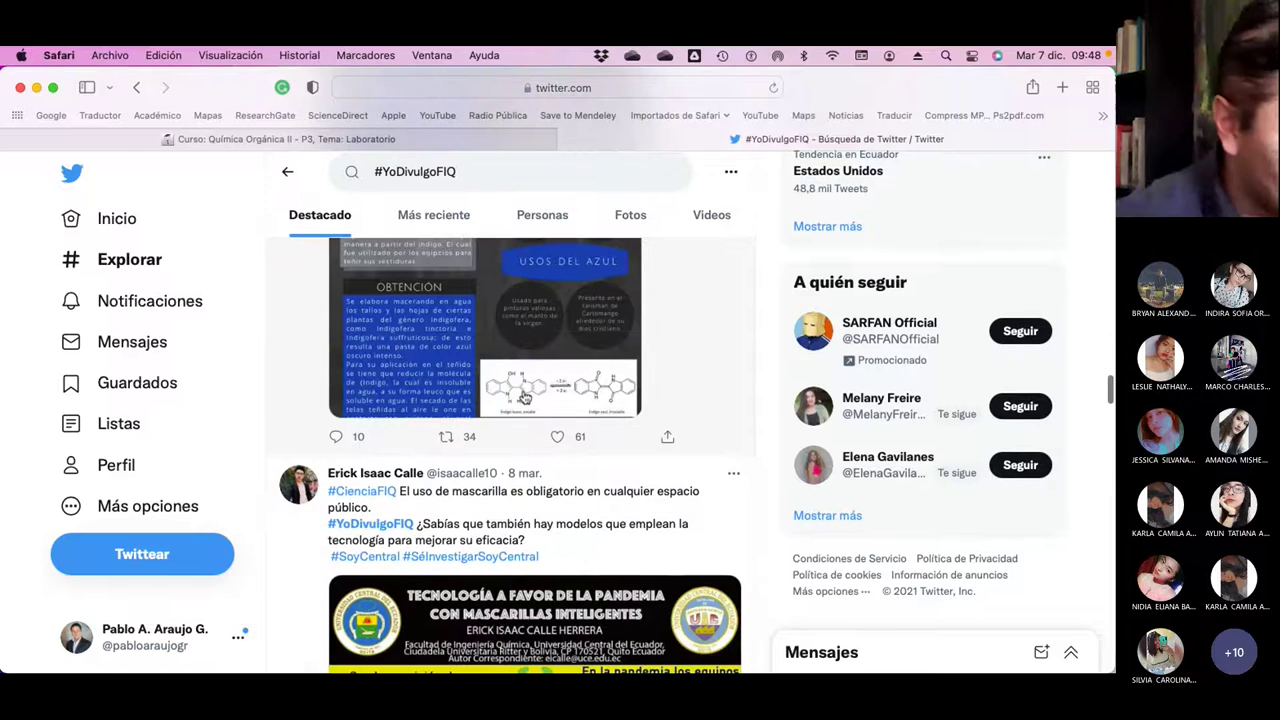
{"action": "left_click", "coordinate": [557, 438]}
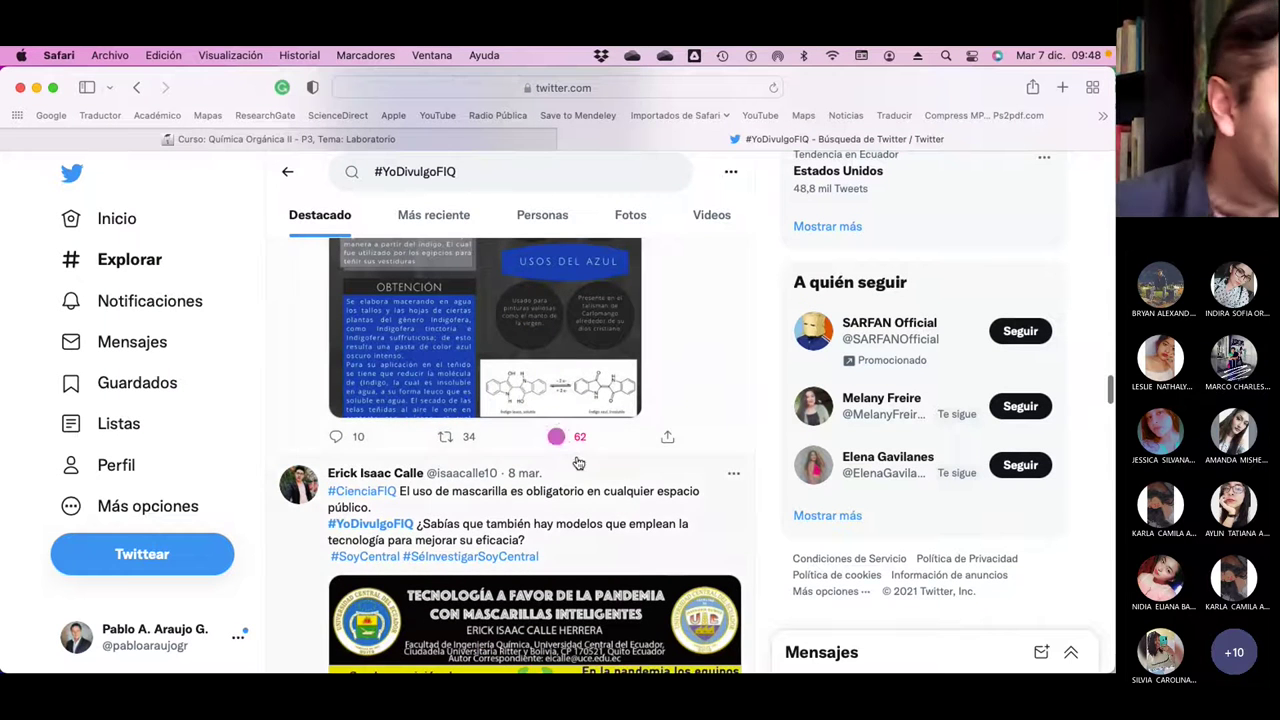
Browse the featured #YoDivulgoFIQ posts below the blue-colour poster to review further examples of student science-outreach posters
{"action": "scroll", "coordinate": [578, 463], "scroll_direction": "down", "scroll_amount": 1}
{"action": "scroll", "coordinate": [578, 463], "scroll_direction": "down", "scroll_amount": 5}
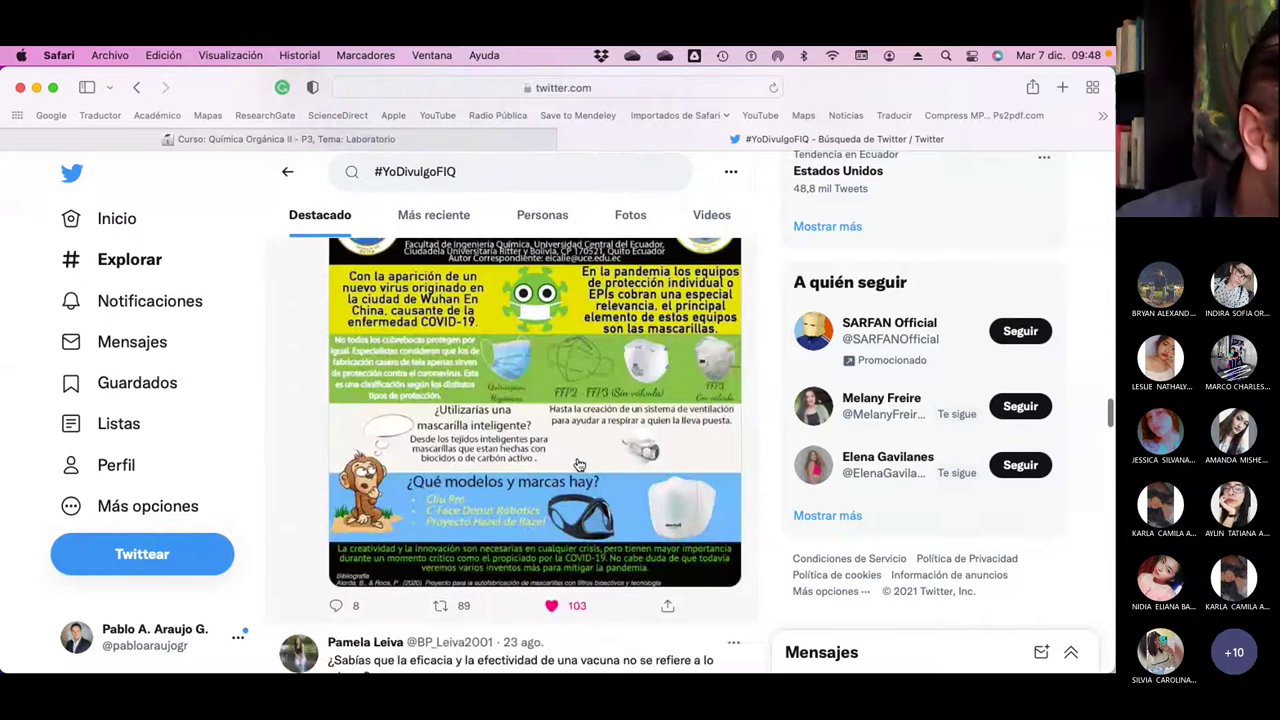
{"action": "scroll", "coordinate": [578, 463], "scroll_direction": "down", "scroll_amount": 10}
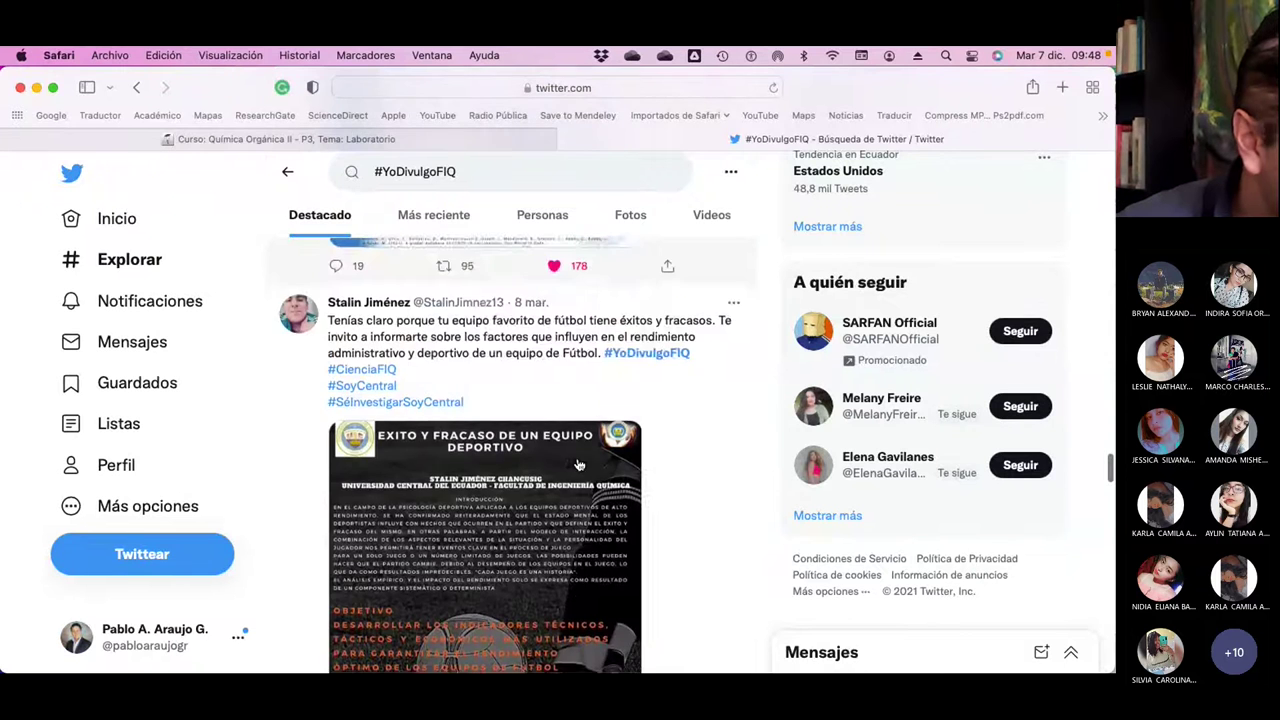
{"action": "scroll", "coordinate": [578, 463], "scroll_direction": "down", "scroll_amount": 8}
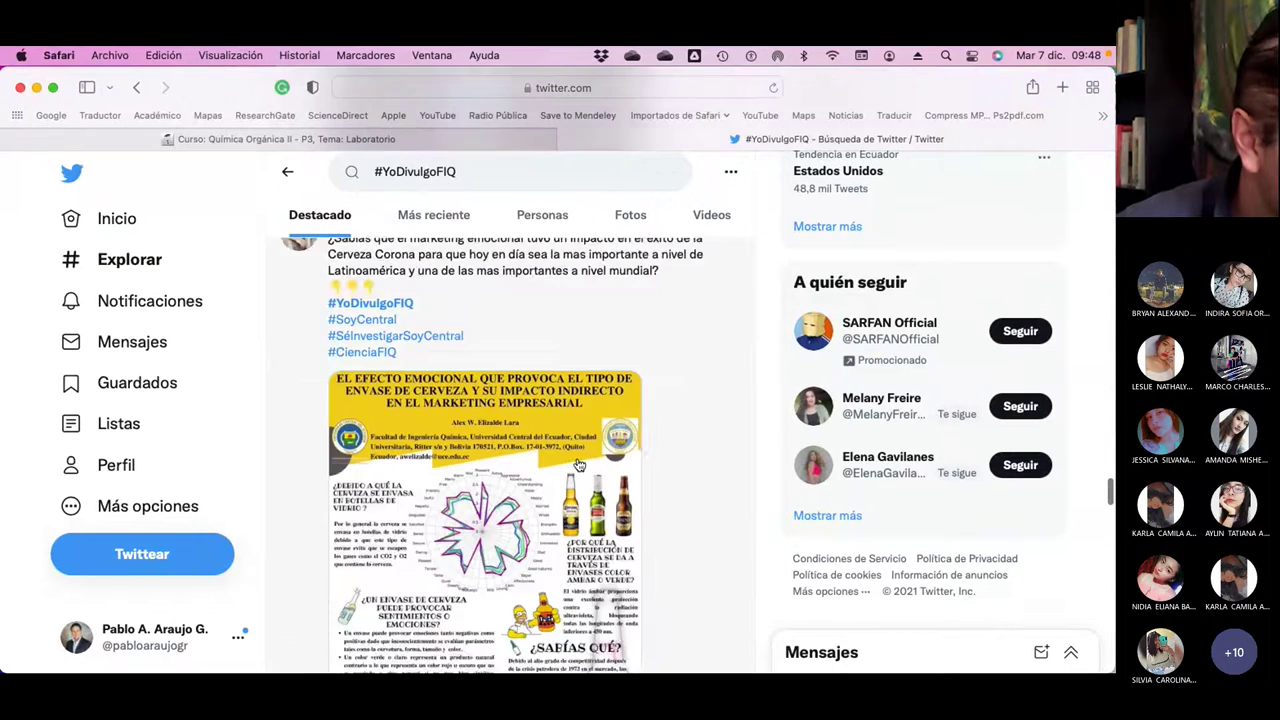
{"action": "scroll", "coordinate": [578, 463], "scroll_direction": "up", "scroll_amount": 2}
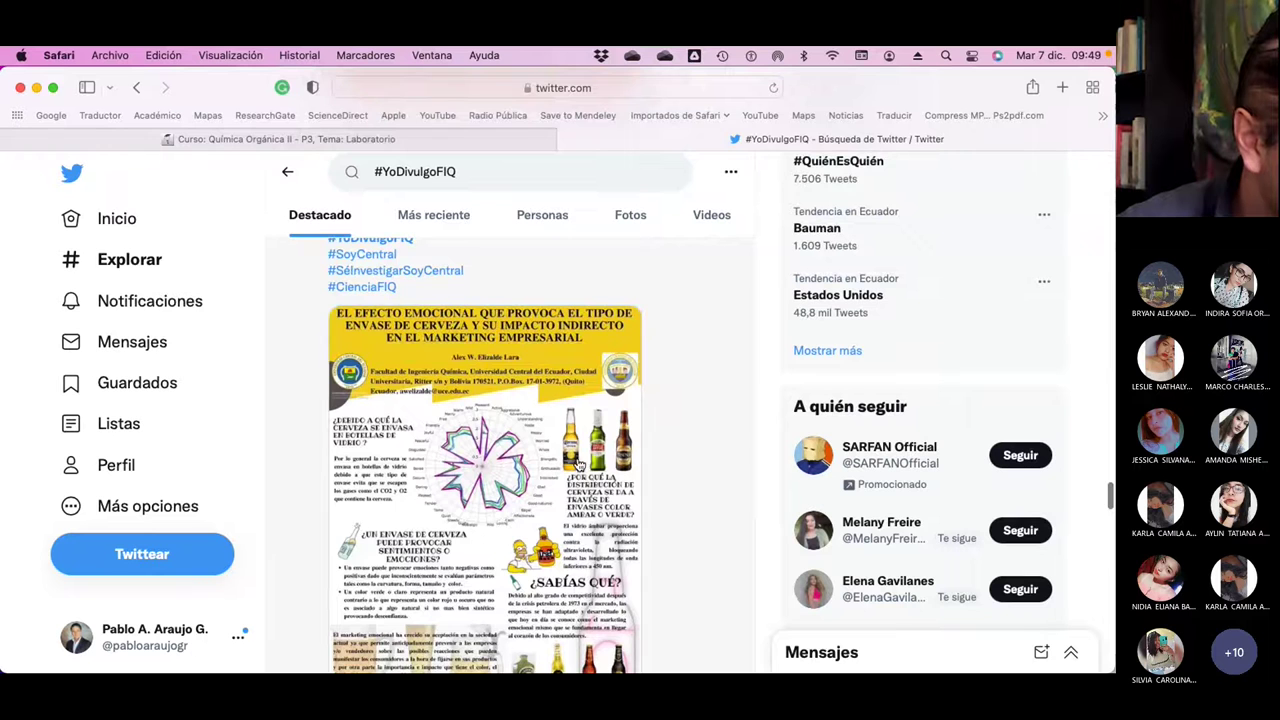
{"action": "scroll", "coordinate": [580, 463], "scroll_direction": "down", "scroll_amount": 8}
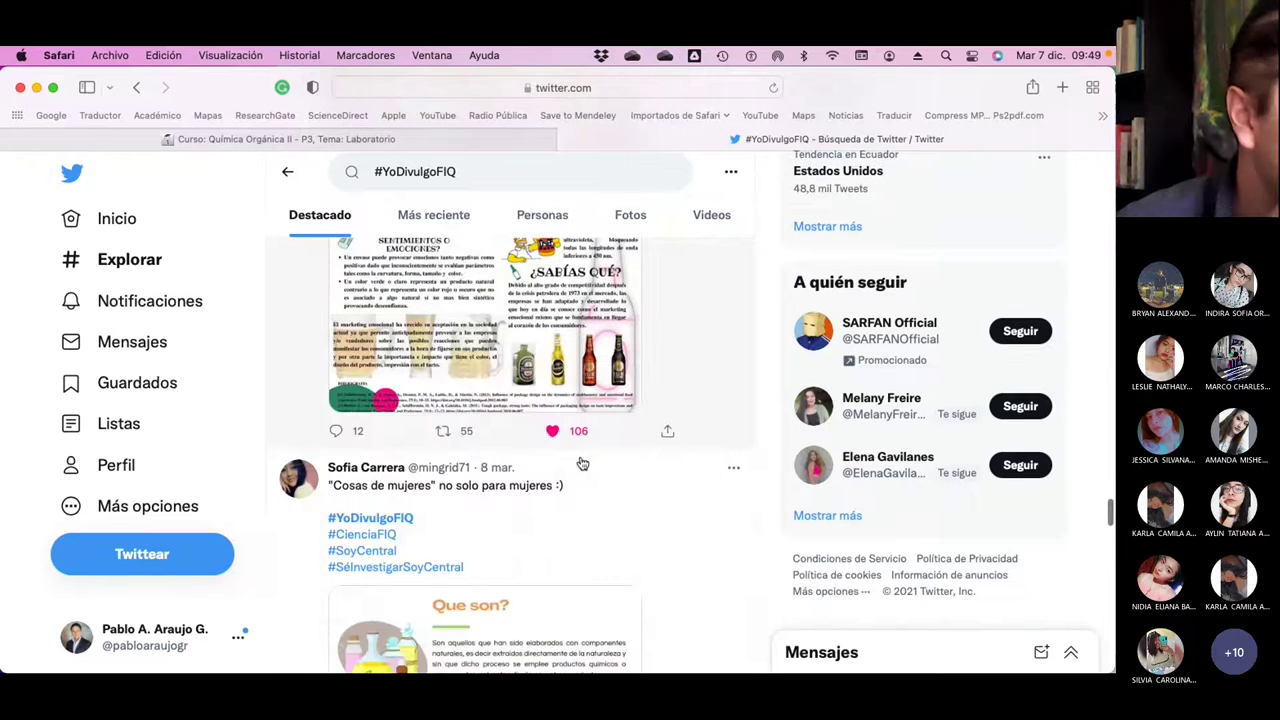
{"action": "scroll", "coordinate": [580, 463], "scroll_direction": "down", "scroll_amount": 7}
{"action": "scroll", "coordinate": [580, 463], "scroll_direction": "down", "scroll_amount": 8}
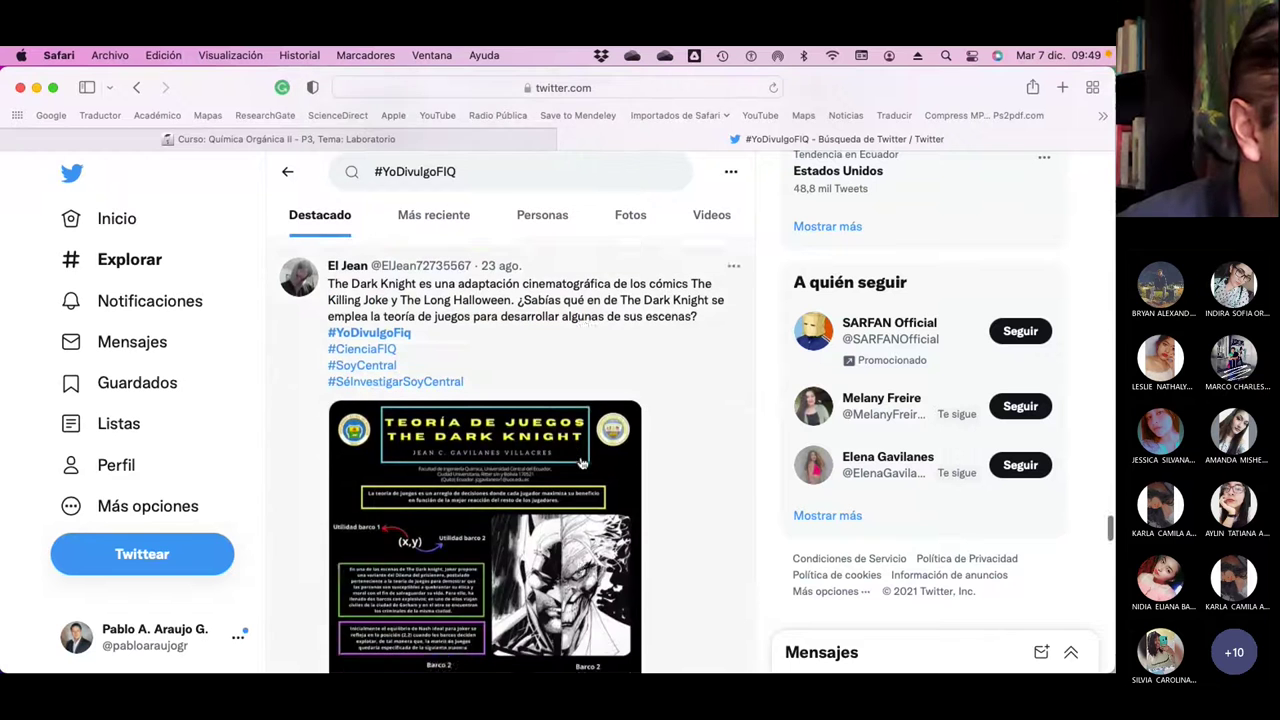
{"action": "scroll", "coordinate": [582, 463], "scroll_direction": "down", "scroll_amount": 8}
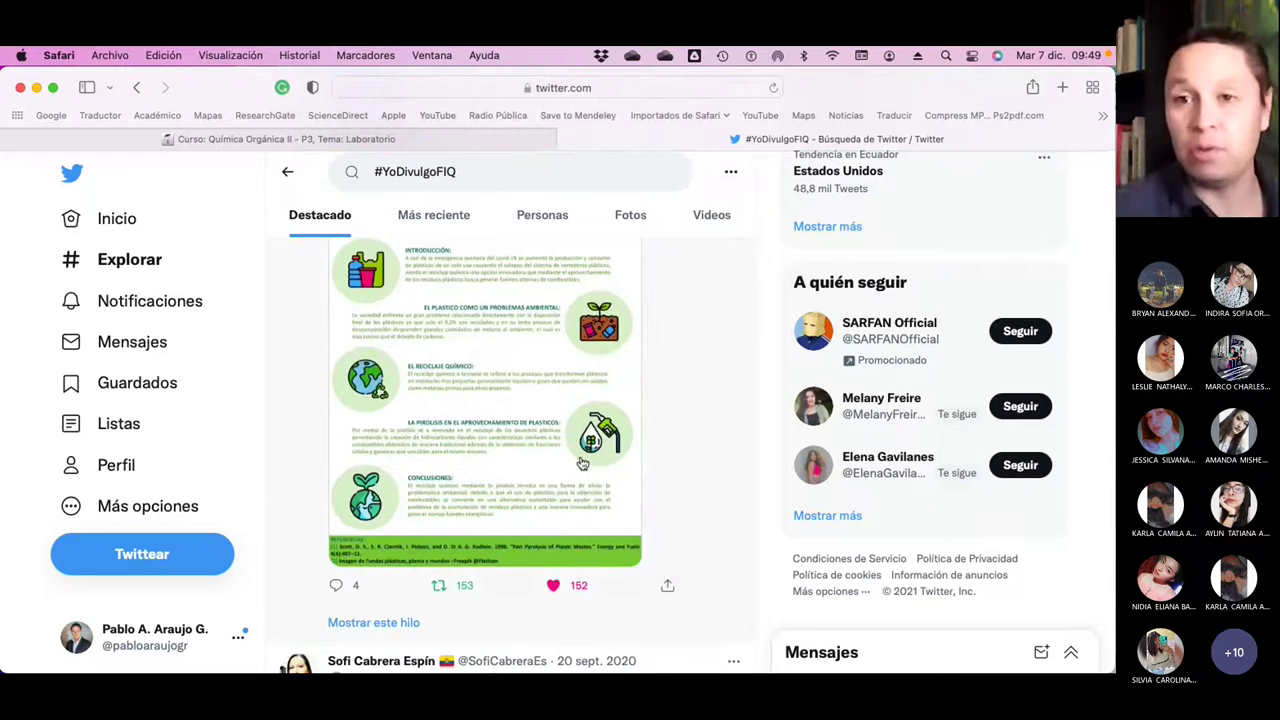
{"action": "scroll", "coordinate": [582, 463], "scroll_direction": "down", "scroll_amount": 5}
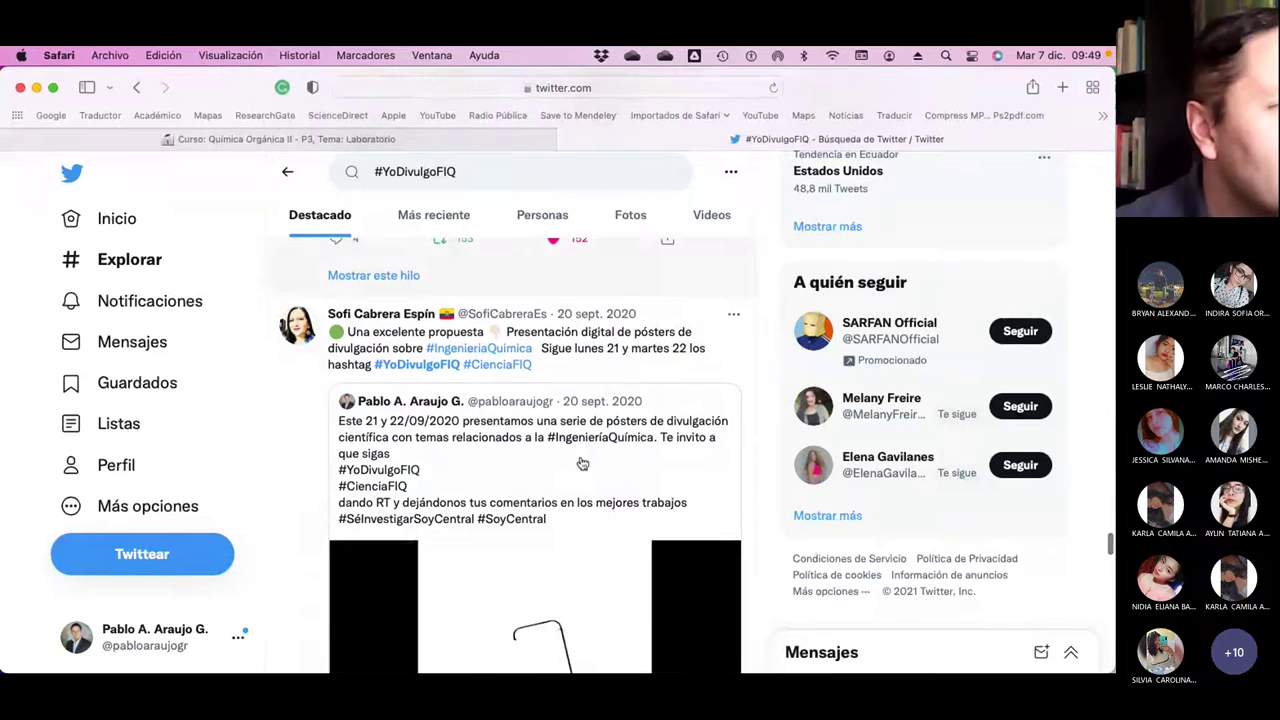
{"action": "scroll", "coordinate": [582, 463], "scroll_direction": "down", "scroll_amount": 10}
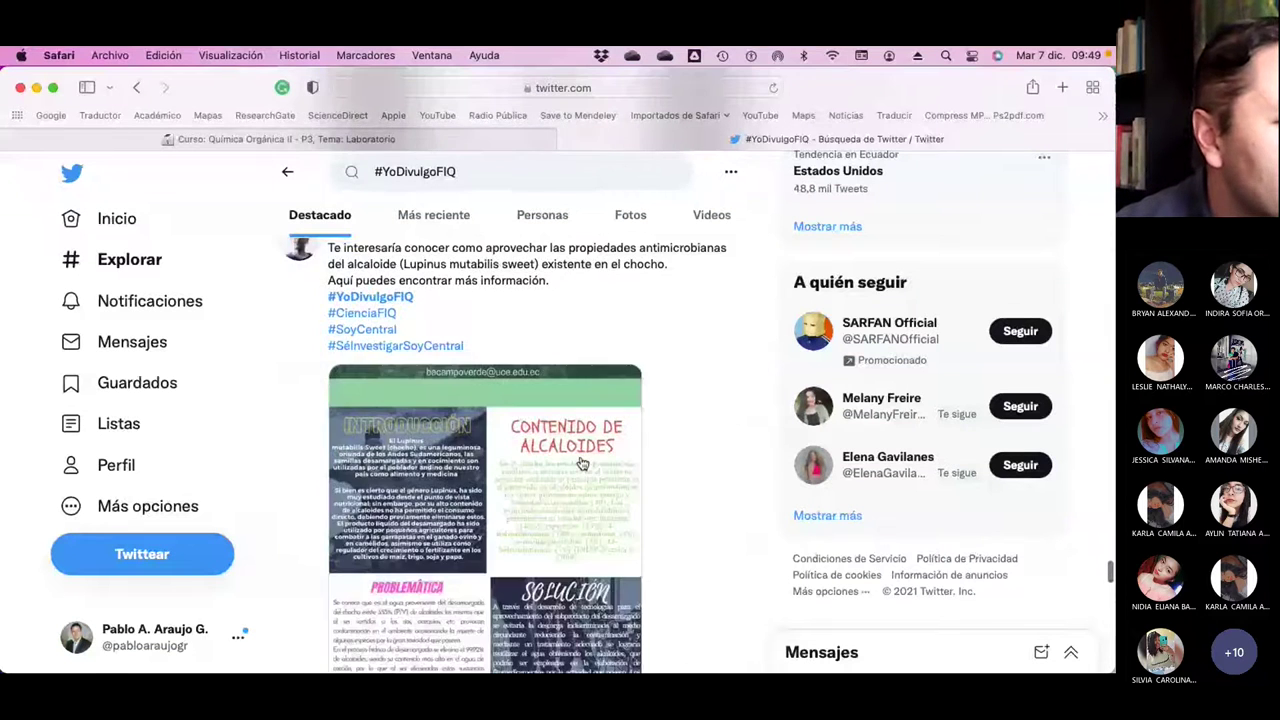
{"action": "scroll", "coordinate": [582, 463], "scroll_direction": "down", "scroll_amount": 5}
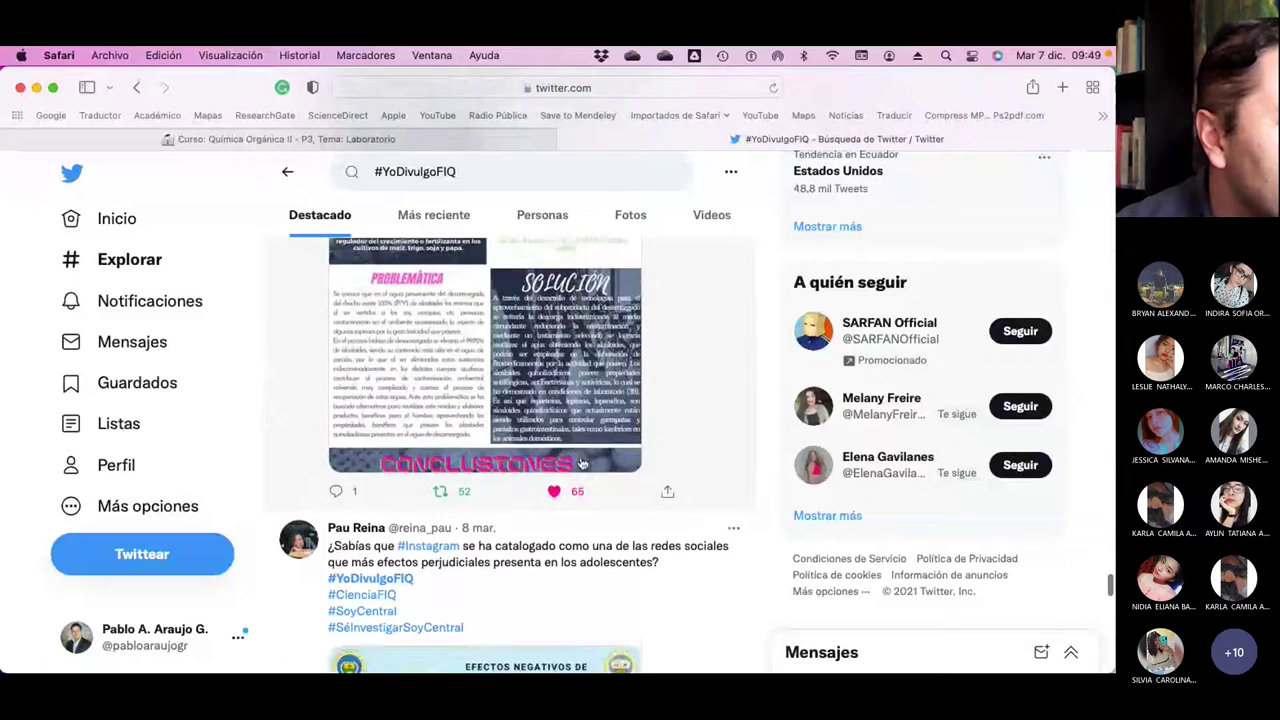
{"action": "scroll", "coordinate": [582, 463], "scroll_direction": "down", "scroll_amount": 5}
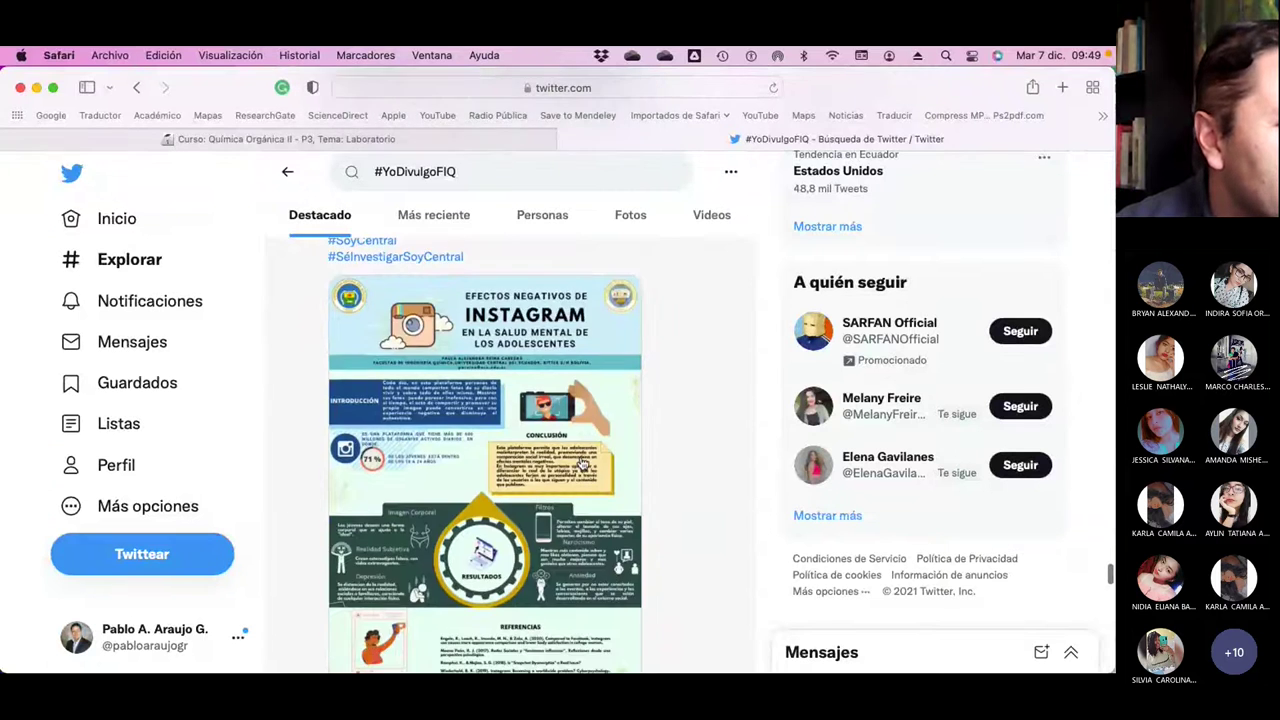
{"action": "scroll", "coordinate": [582, 463], "scroll_direction": "down", "scroll_amount": 5}
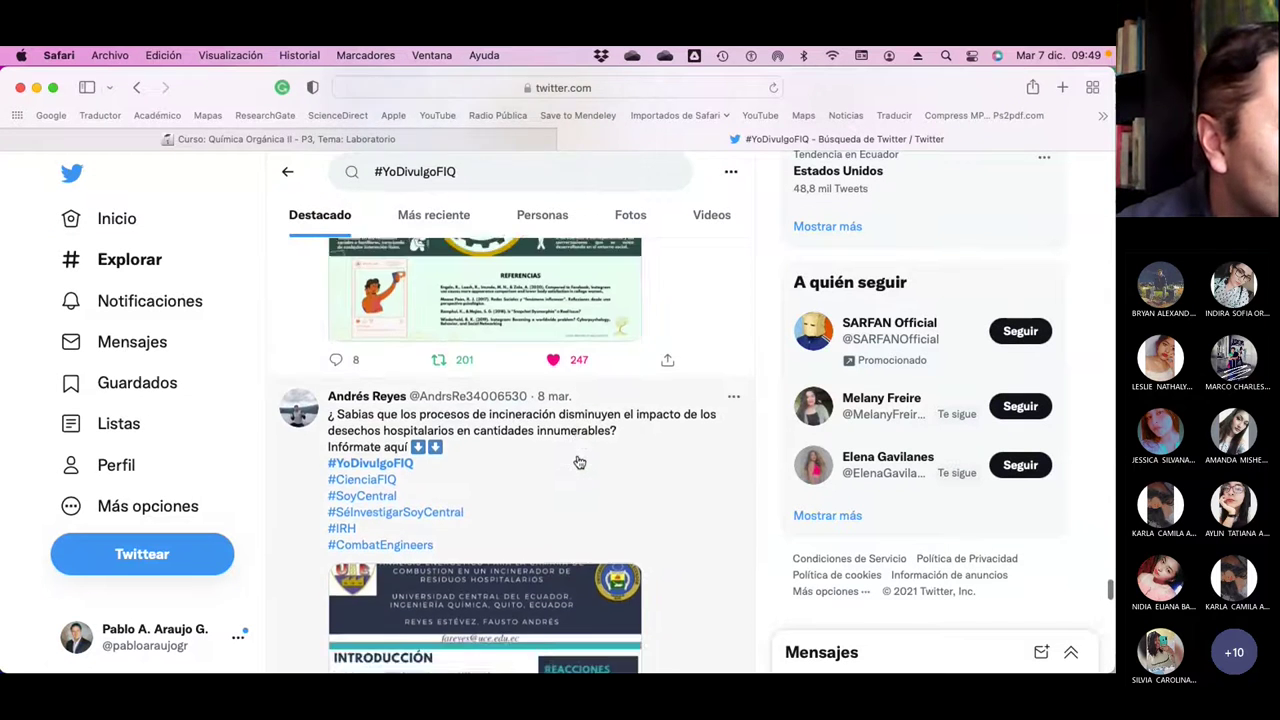
{"action": "scroll", "coordinate": [579, 462], "scroll_direction": "down", "scroll_amount": 5}
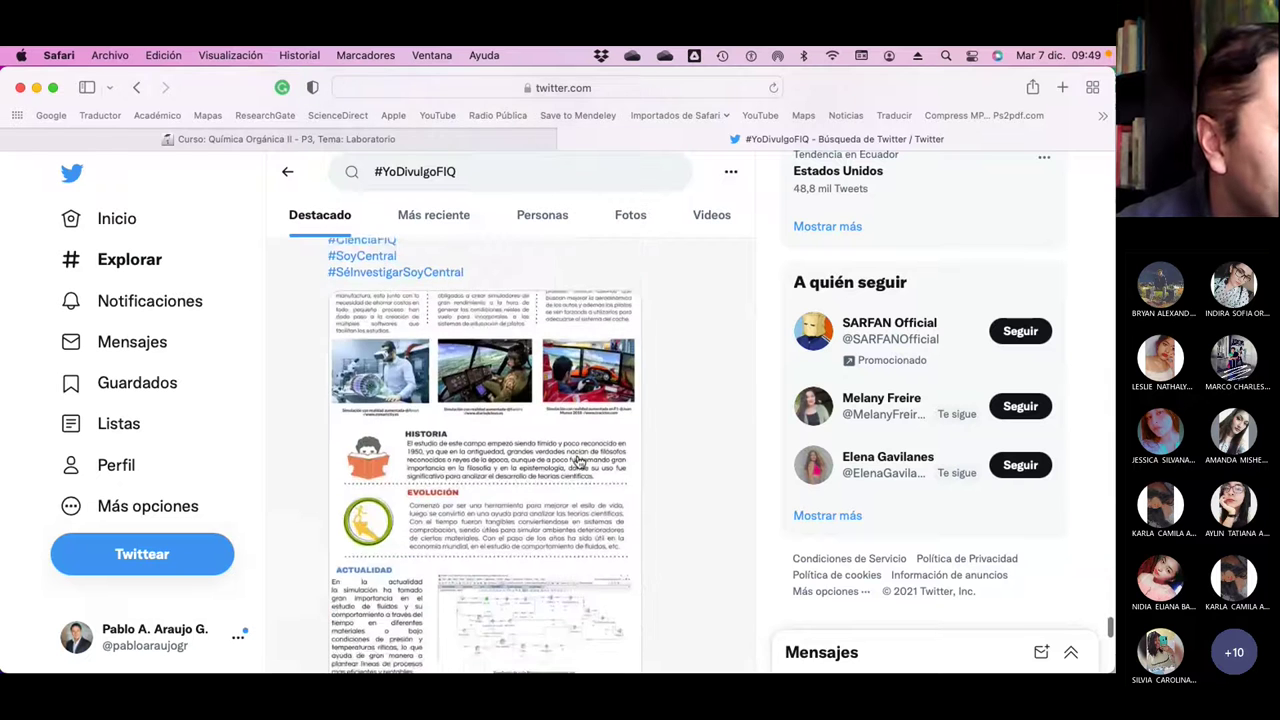
{"action": "scroll", "coordinate": [579, 462], "scroll_direction": "down", "scroll_amount": 5}
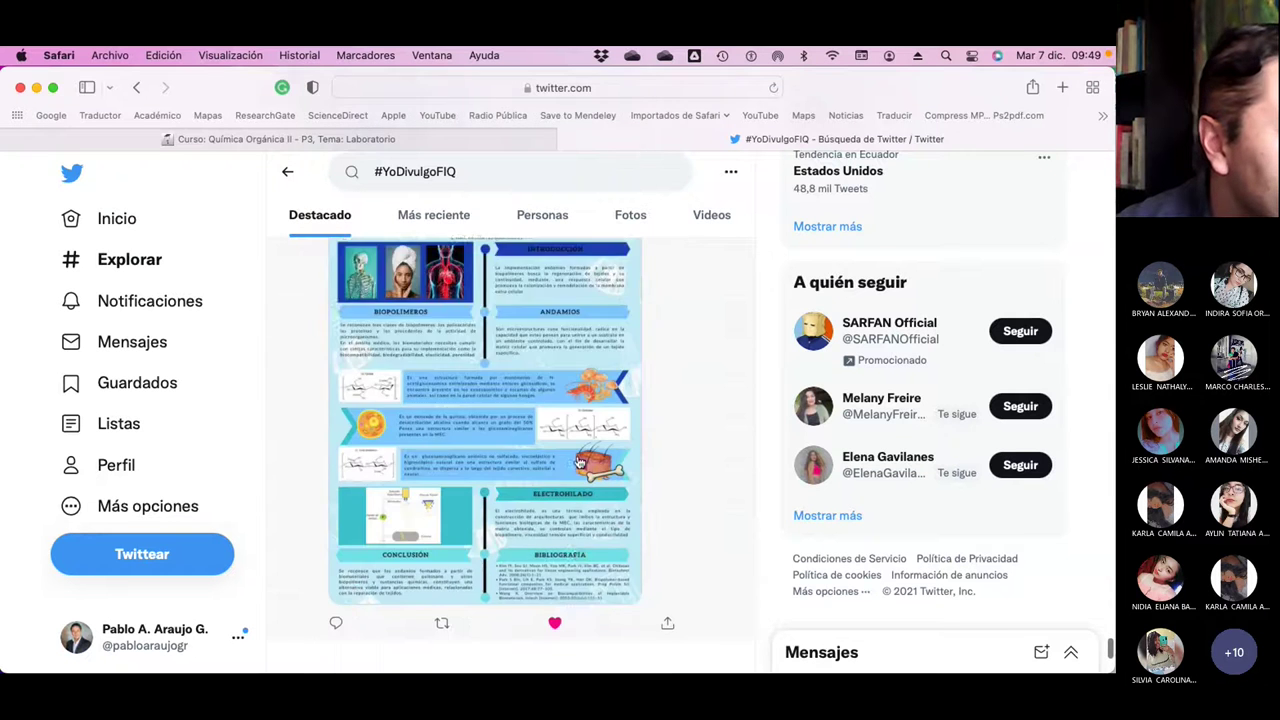
{"action": "scroll", "coordinate": [579, 462], "scroll_direction": "down", "scroll_amount": 10}
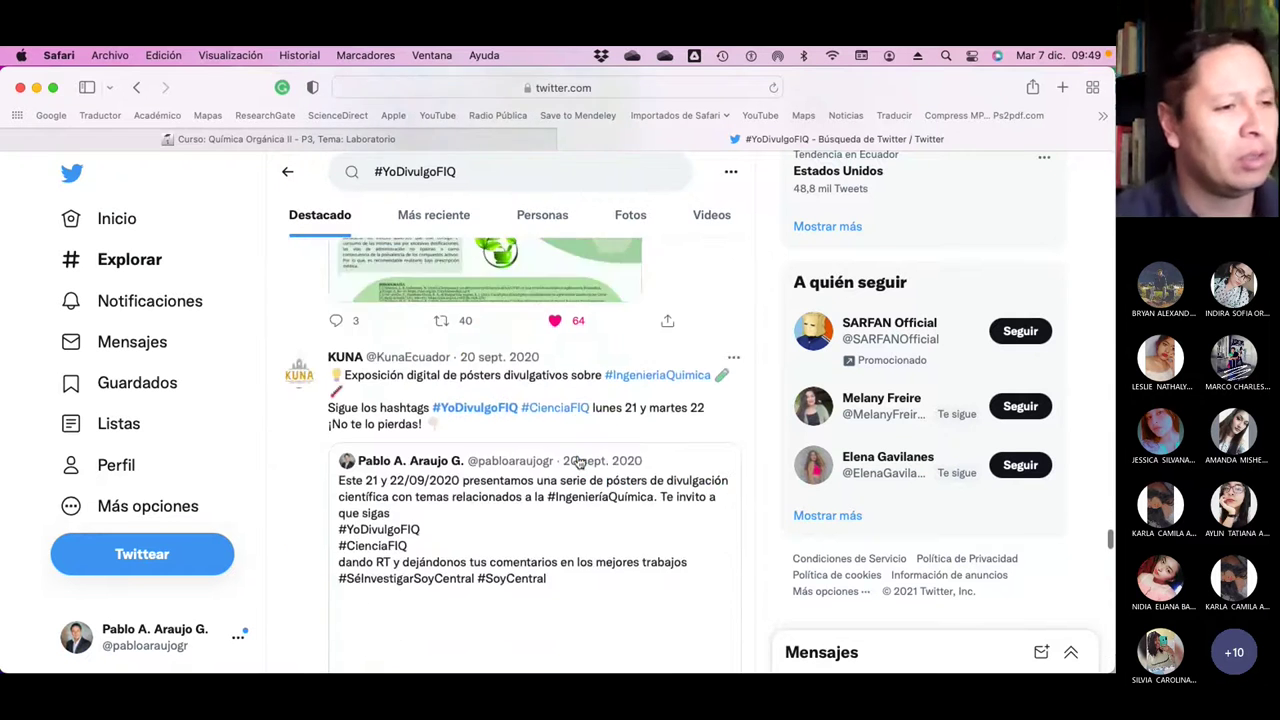
{"action": "scroll", "coordinate": [579, 462], "scroll_direction": "down", "scroll_amount": 5}
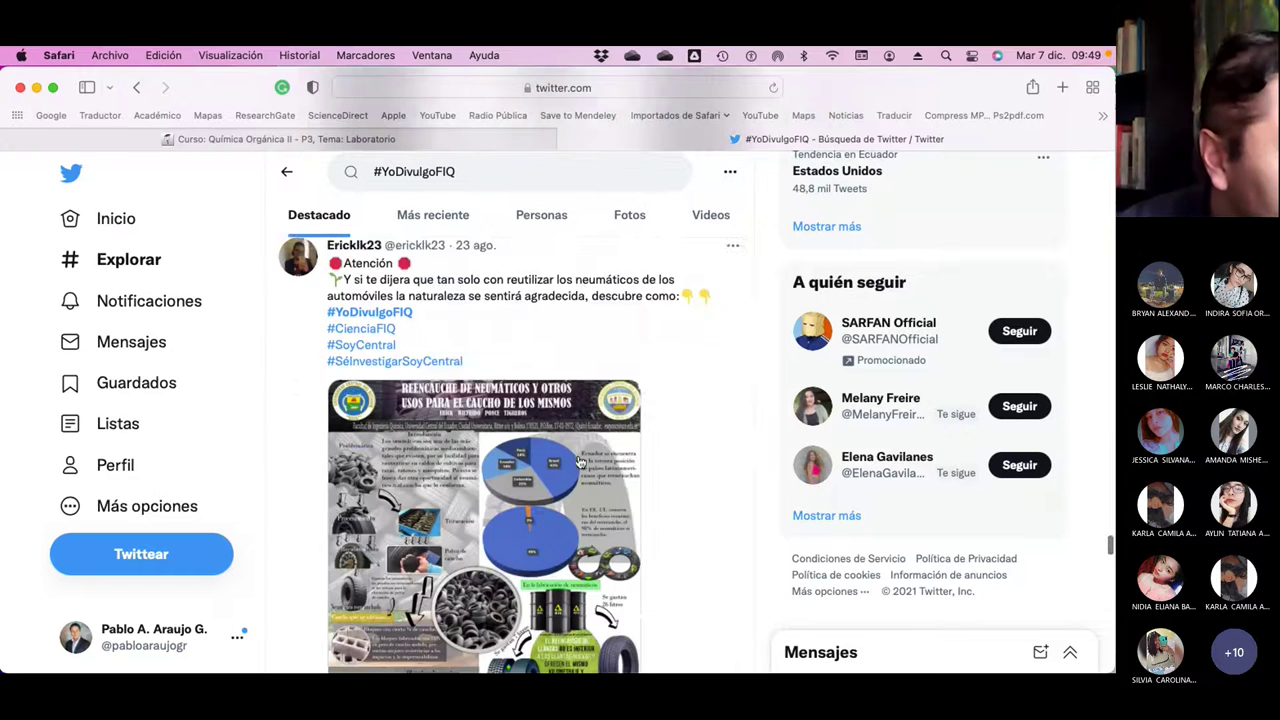
Watch the Reportando FIQ video on natural colorant extraction full screen with sound, muting it and leaving full screen at the end
{"action": "scroll", "coordinate": [579, 462], "scroll_direction": "up", "scroll_amount": 4}
{"action": "scroll", "coordinate": [579, 462], "scroll_direction": "down", "scroll_amount": 7}
{"action": "scroll", "coordinate": [579, 462], "scroll_direction": "down", "scroll_amount": 5}
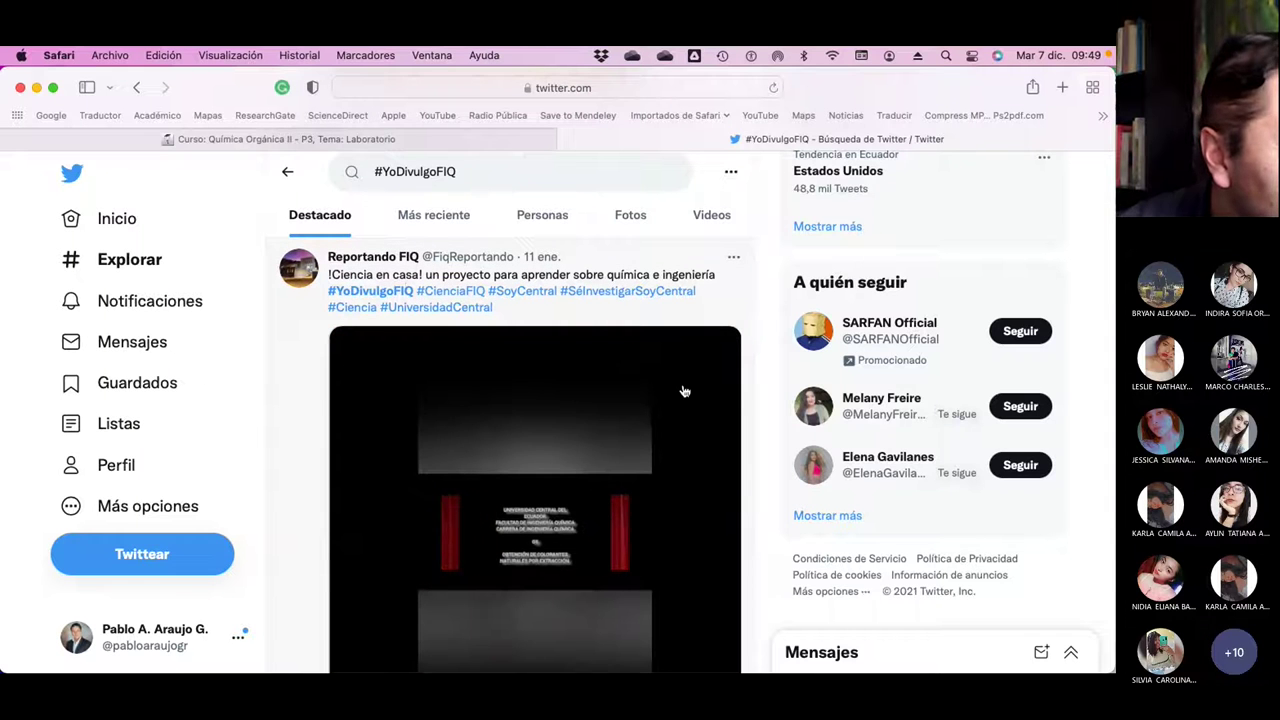
{"action": "scroll", "coordinate": [685, 391], "scroll_direction": "down", "scroll_amount": 3}
{"action": "scroll", "coordinate": [685, 391], "scroll_direction": "up", "scroll_amount": 1}
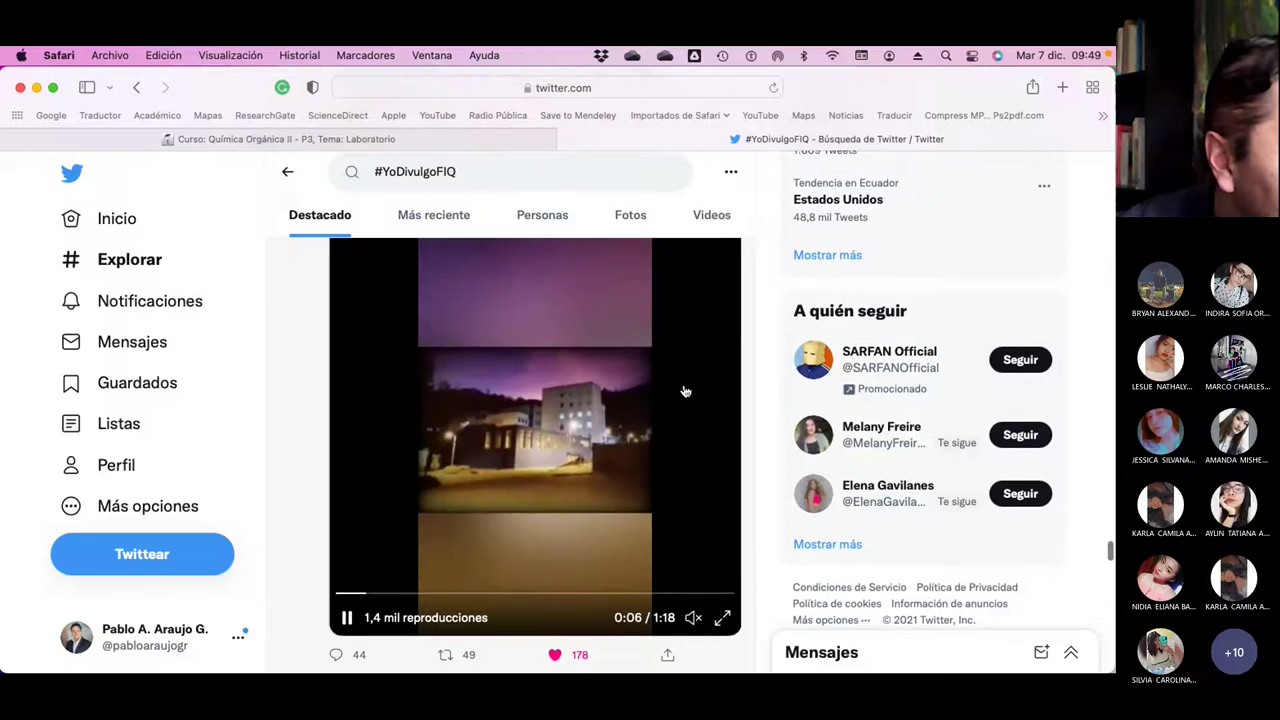
{"action": "scroll", "coordinate": [695, 388], "scroll_direction": "up", "scroll_amount": 1}
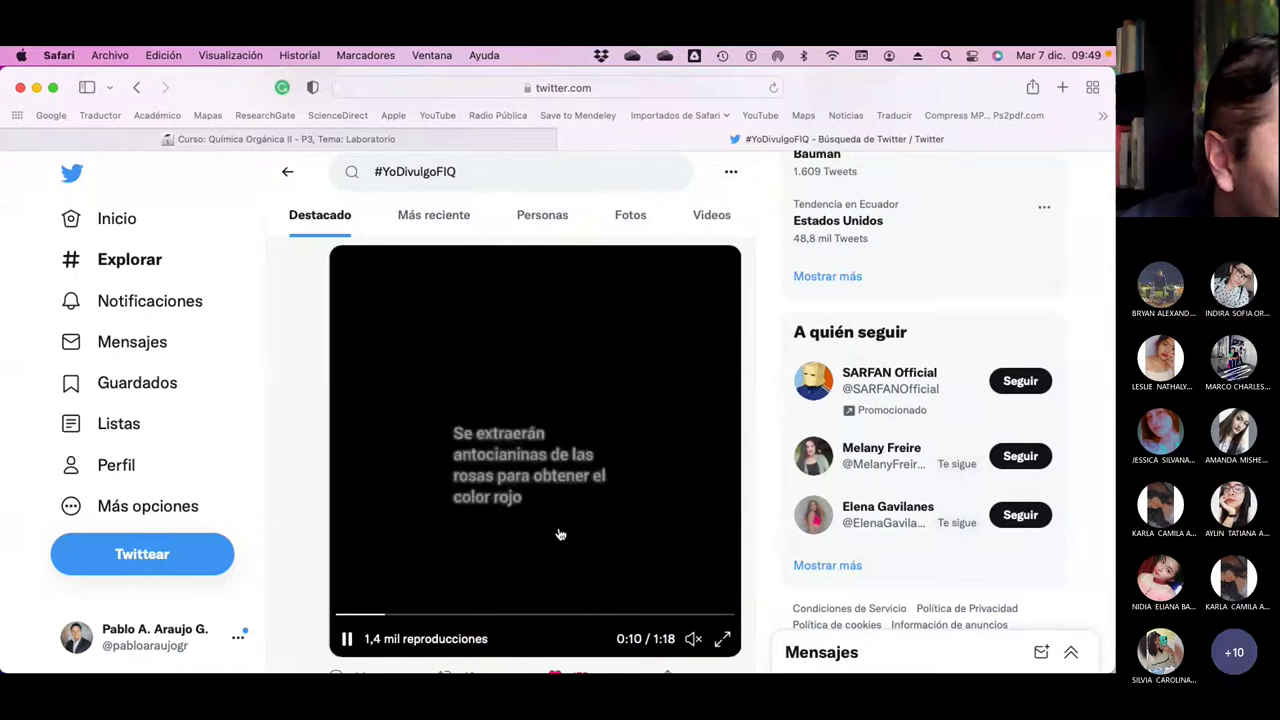
{"action": "left_click", "coordinate": [694, 640]}
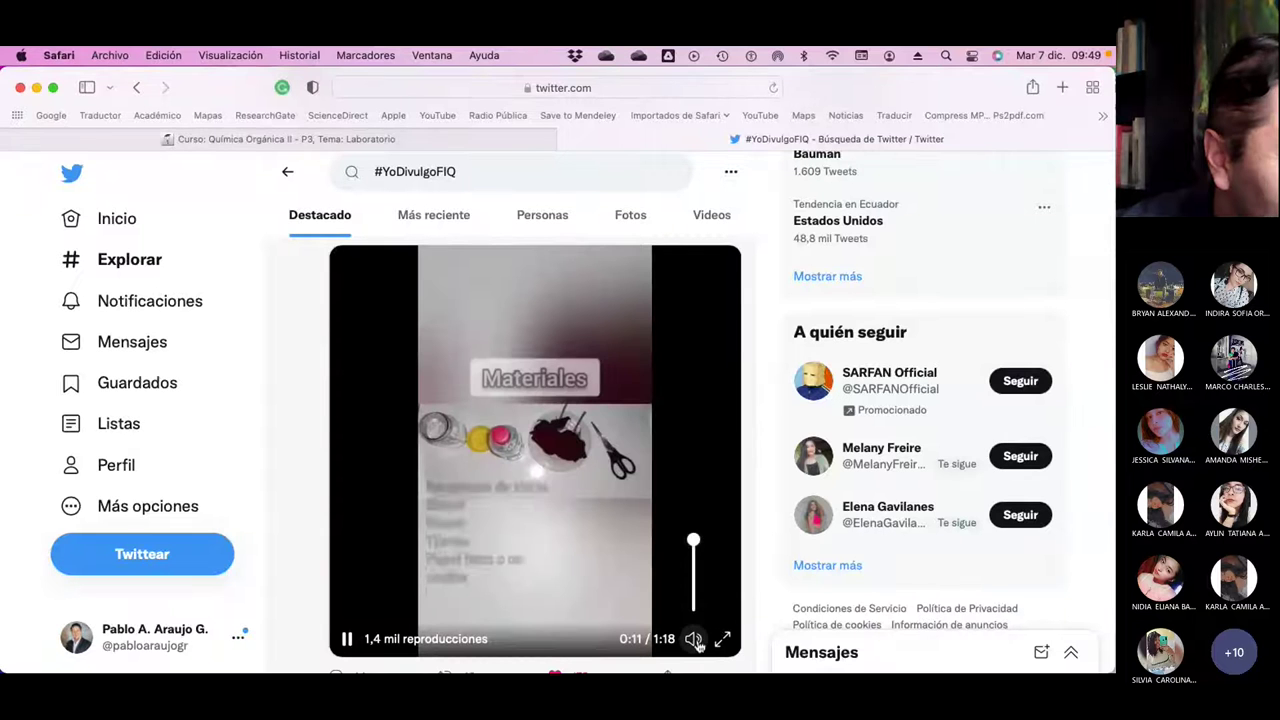
{"action": "left_click", "coordinate": [722, 641]}
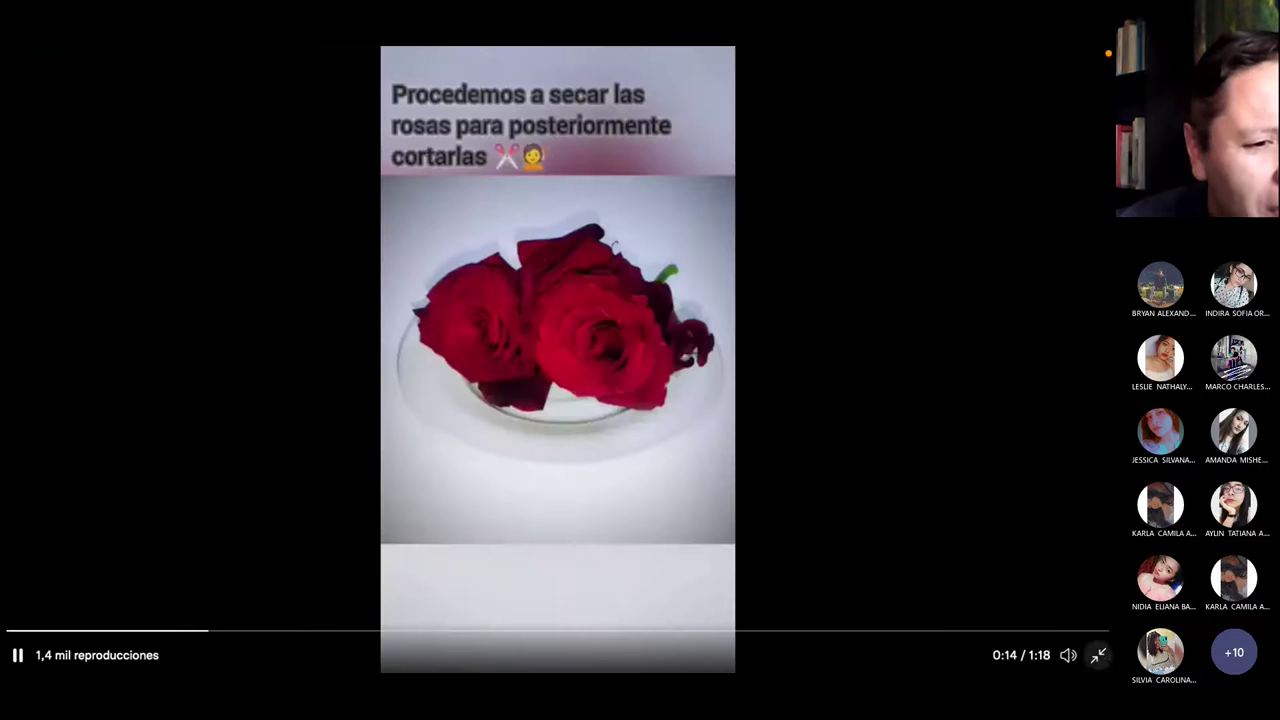
{"action": "left_click", "coordinate": [1068, 657]}
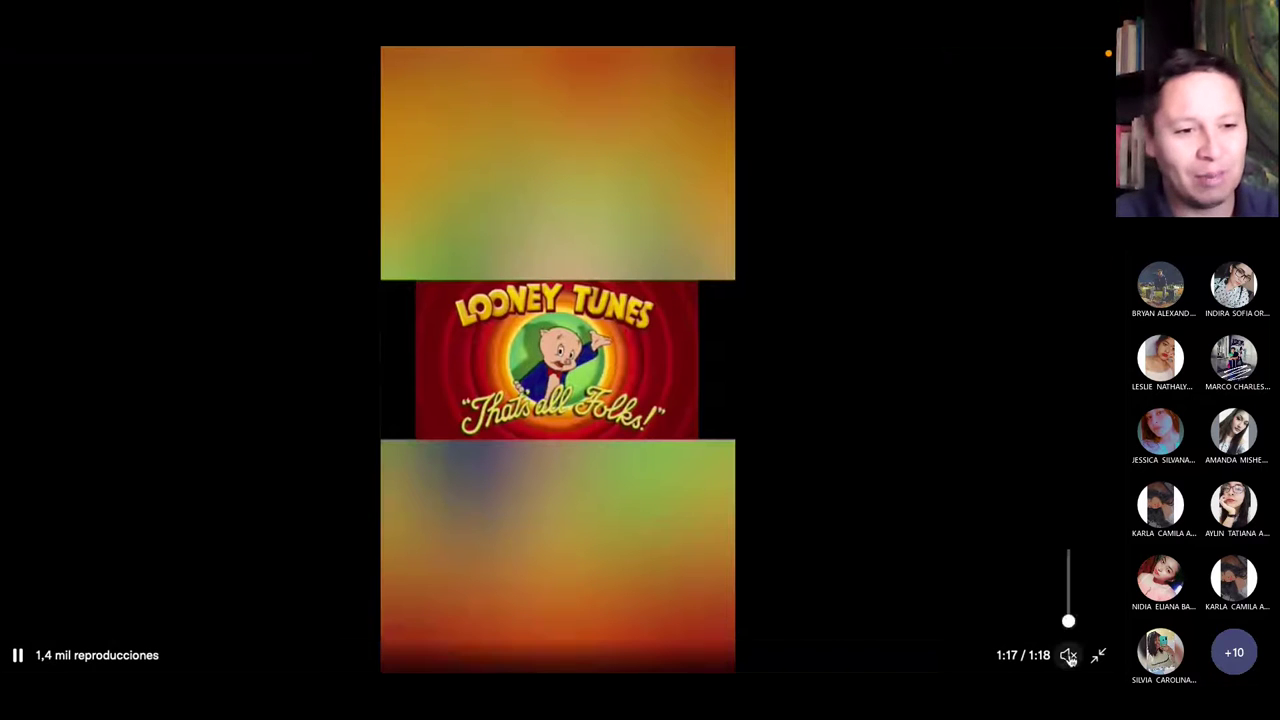
{"action": "left_click", "coordinate": [1098, 655]}
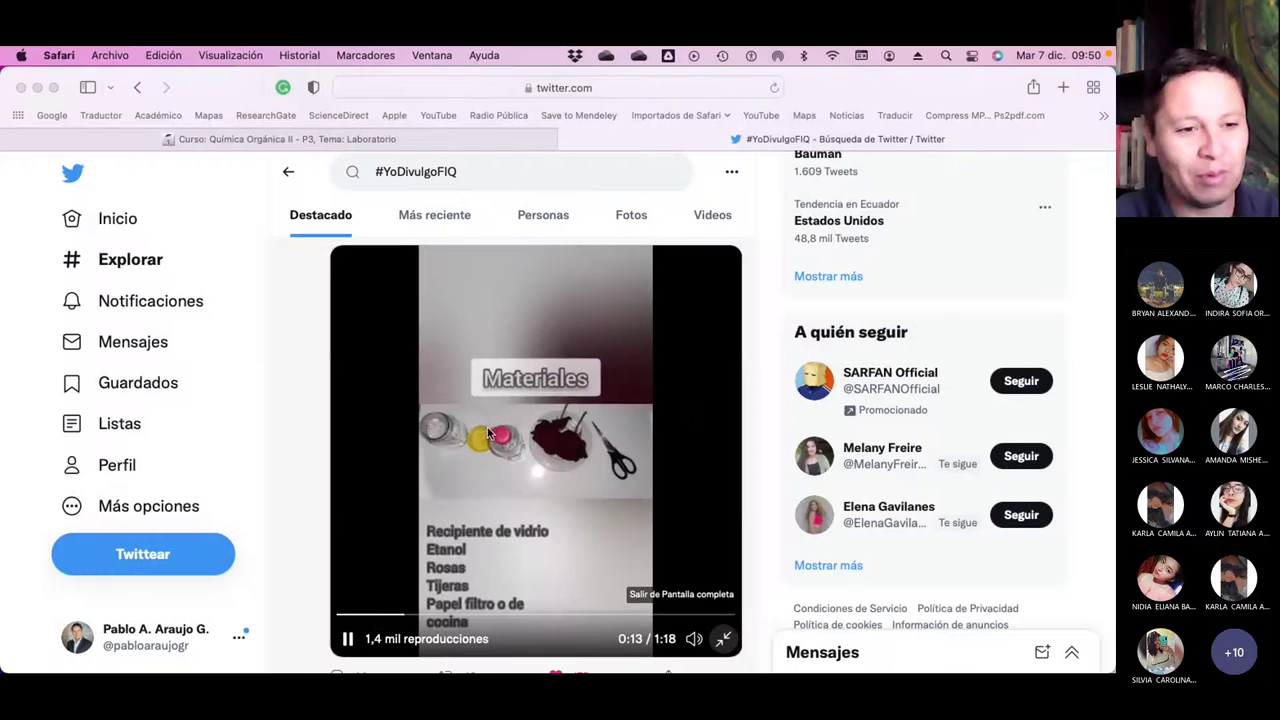
Browse the featured posts below the colorant extraction video, down to the poster on carvacrol, eugenol and bacteriocins in foods
{"action": "scroll", "coordinate": [494, 424], "scroll_direction": "down", "scroll_amount": 5}
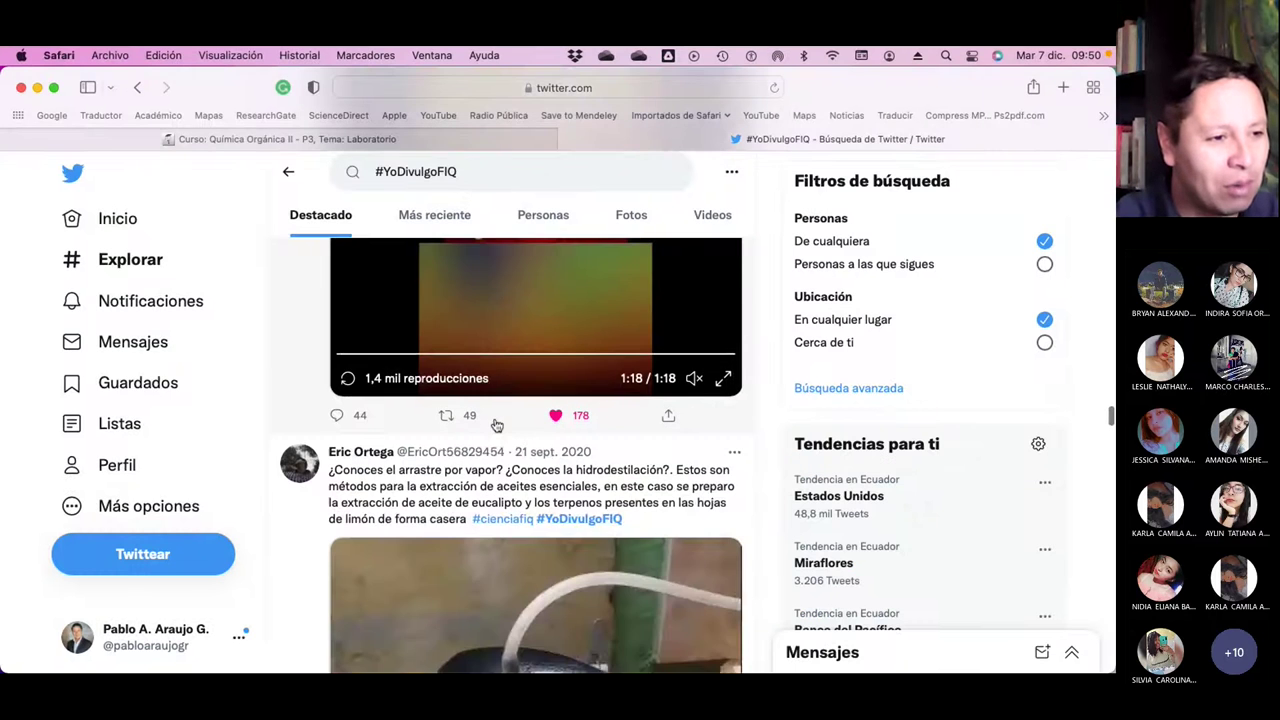
{"action": "scroll", "coordinate": [494, 424], "scroll_direction": "down", "scroll_amount": 5}
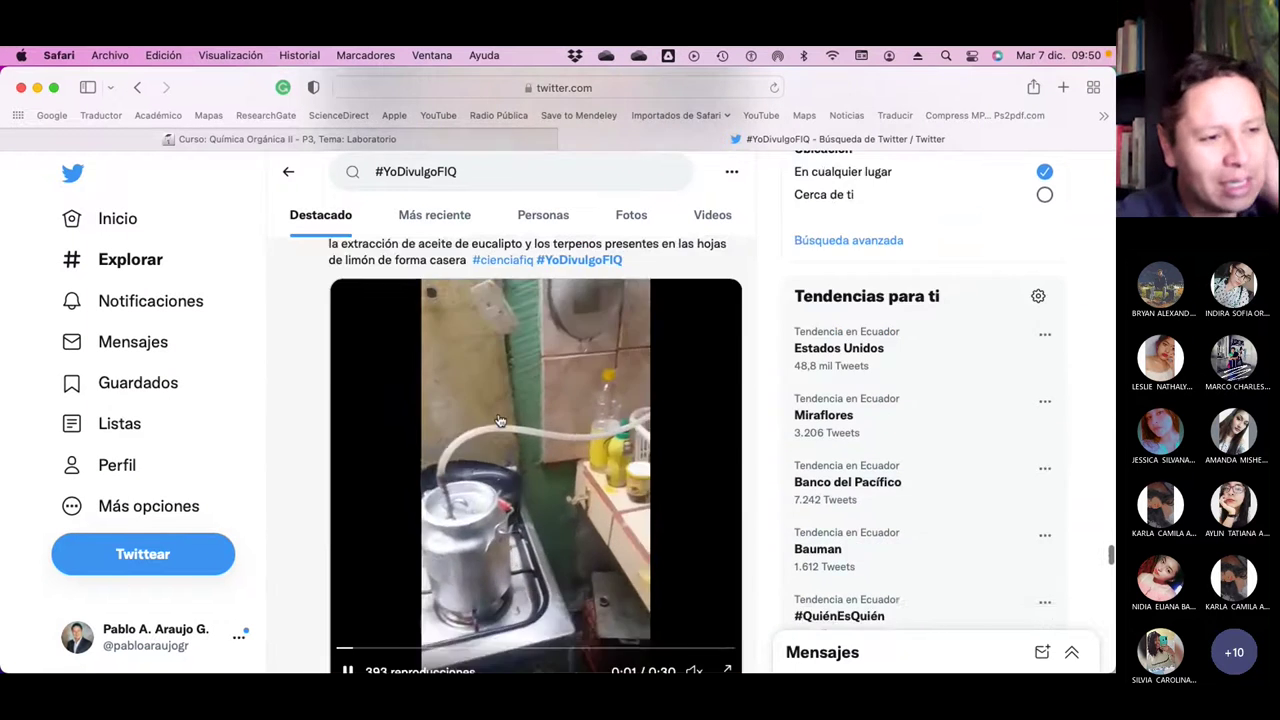
{"action": "scroll", "coordinate": [500, 421], "scroll_direction": "down", "scroll_amount": 8}
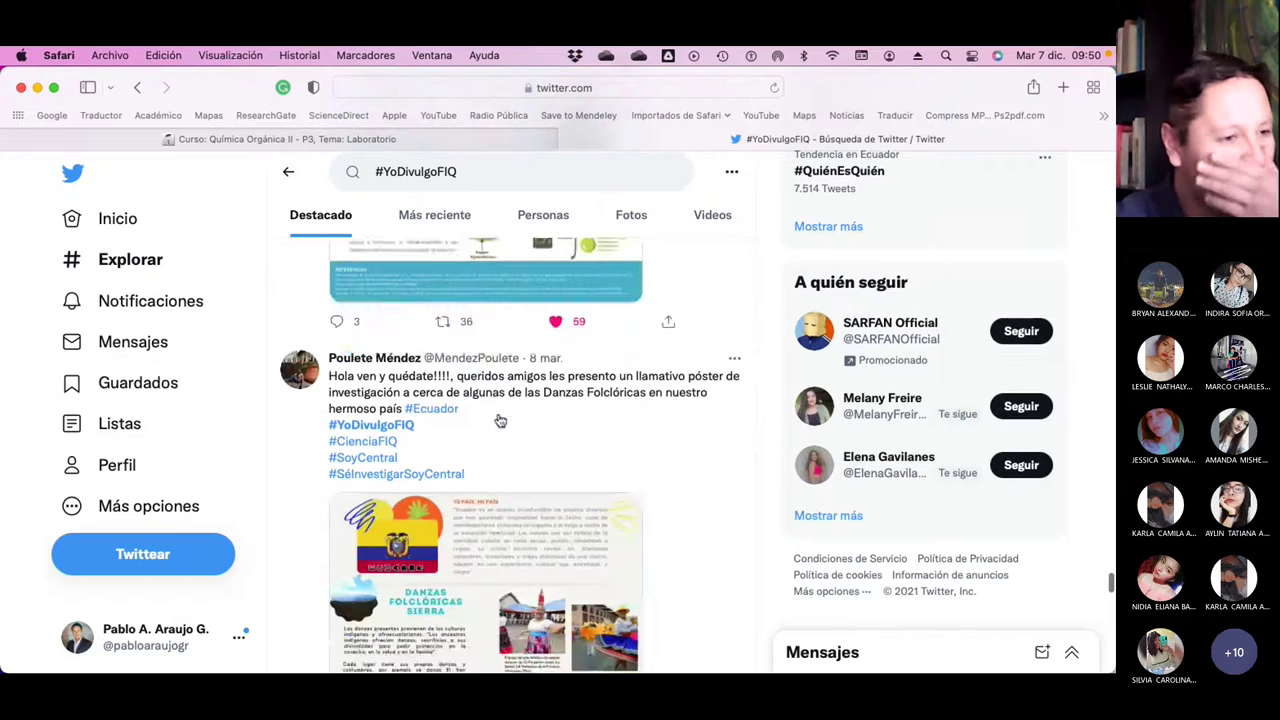
{"action": "scroll", "coordinate": [500, 420], "scroll_direction": "down", "scroll_amount": 10}
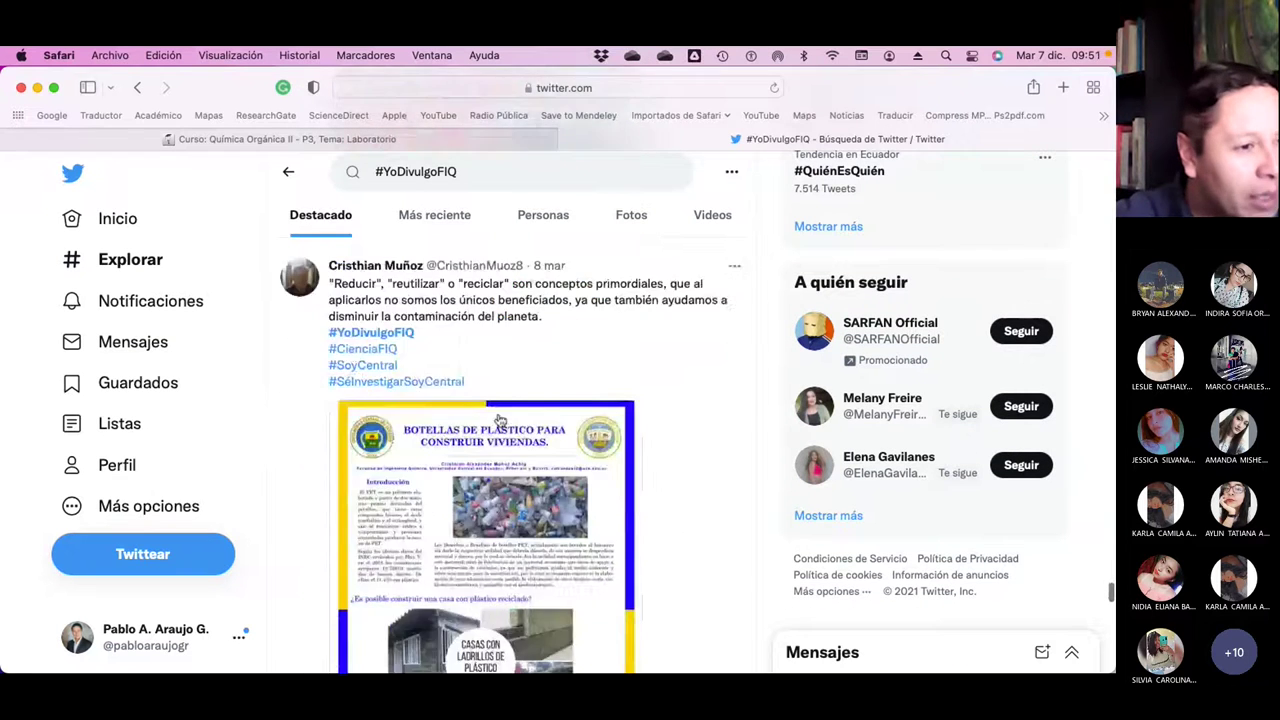
{"action": "scroll", "coordinate": [500, 420], "scroll_direction": "down", "scroll_amount": 5}
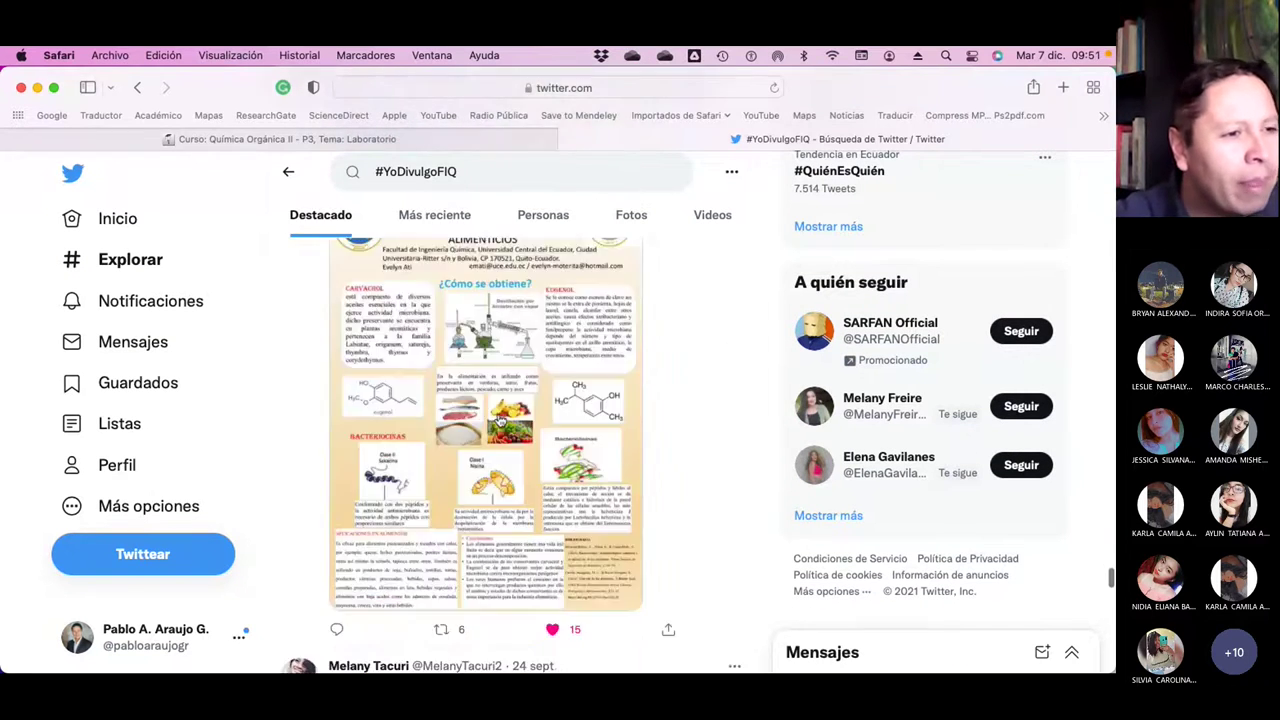
{"action": "scroll", "coordinate": [500, 420], "scroll_direction": "up", "scroll_amount": 3}
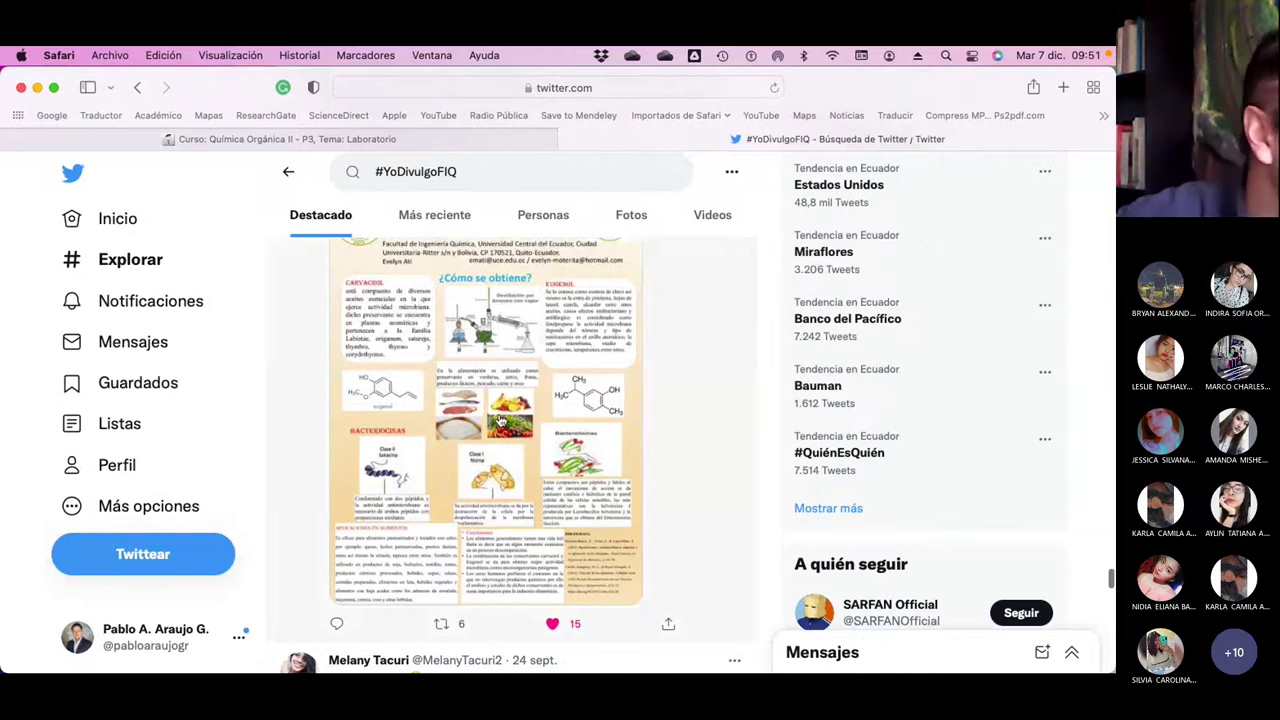
Browse the featured #YoDivulgoFIQ posts below the carvacrol and eugenol poster, down to the group video on making artisanal soap
{"action": "scroll", "coordinate": [500, 420], "scroll_direction": "up", "scroll_amount": 1}
{"action": "scroll", "coordinate": [500, 420], "scroll_direction": "down", "scroll_amount": 6}
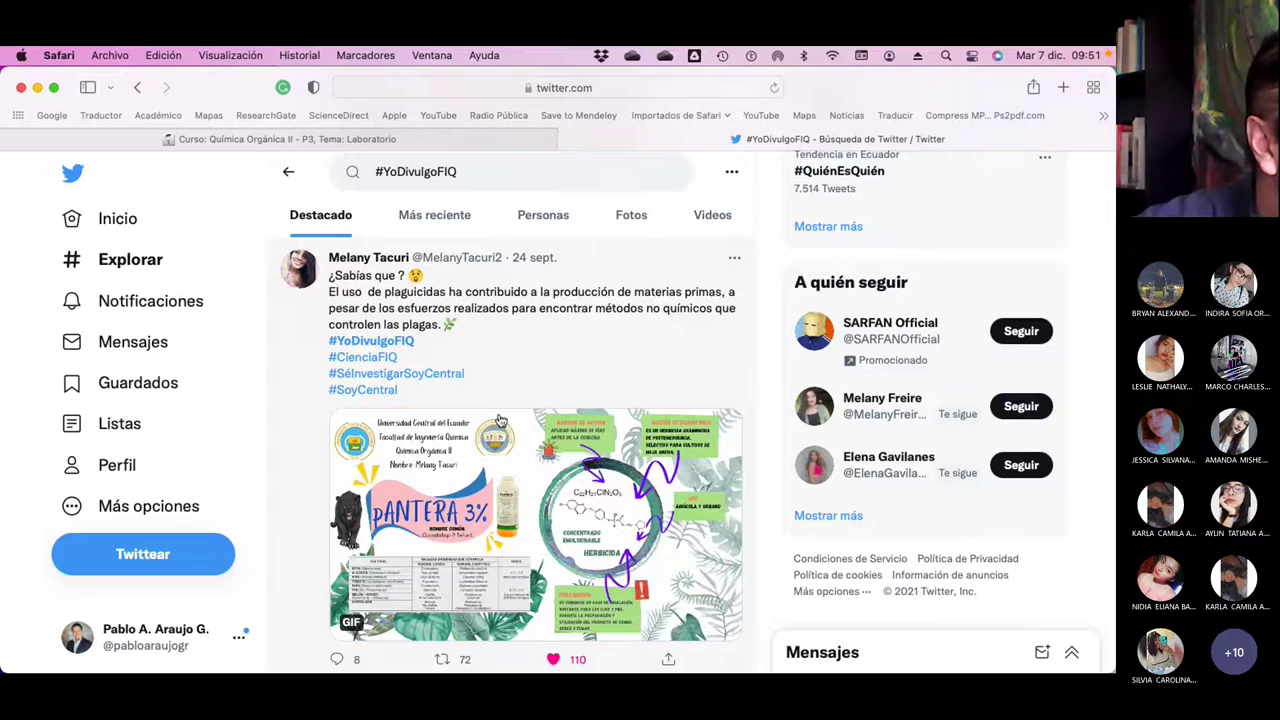
{"action": "scroll", "coordinate": [500, 420], "scroll_direction": "down", "scroll_amount": 5}
{"action": "scroll", "coordinate": [500, 420], "scroll_direction": "down", "scroll_amount": 10}
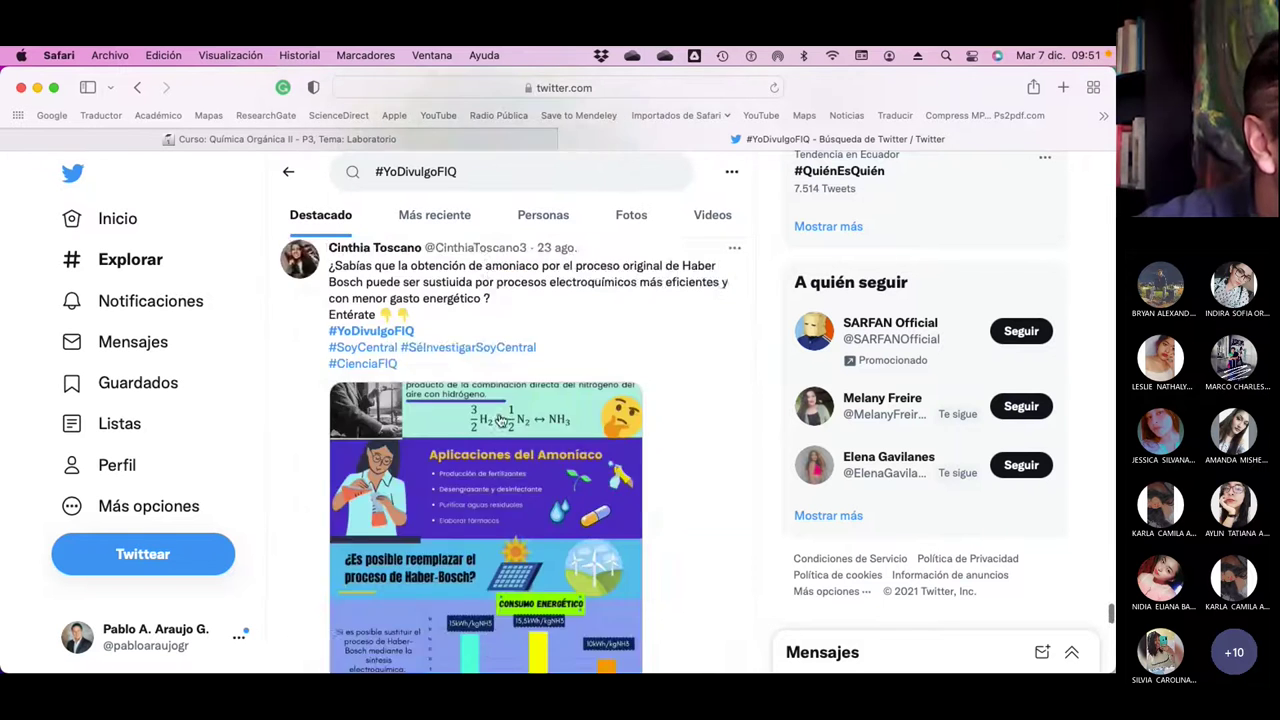
{"action": "scroll", "coordinate": [502, 421], "scroll_direction": "down", "scroll_amount": 3}
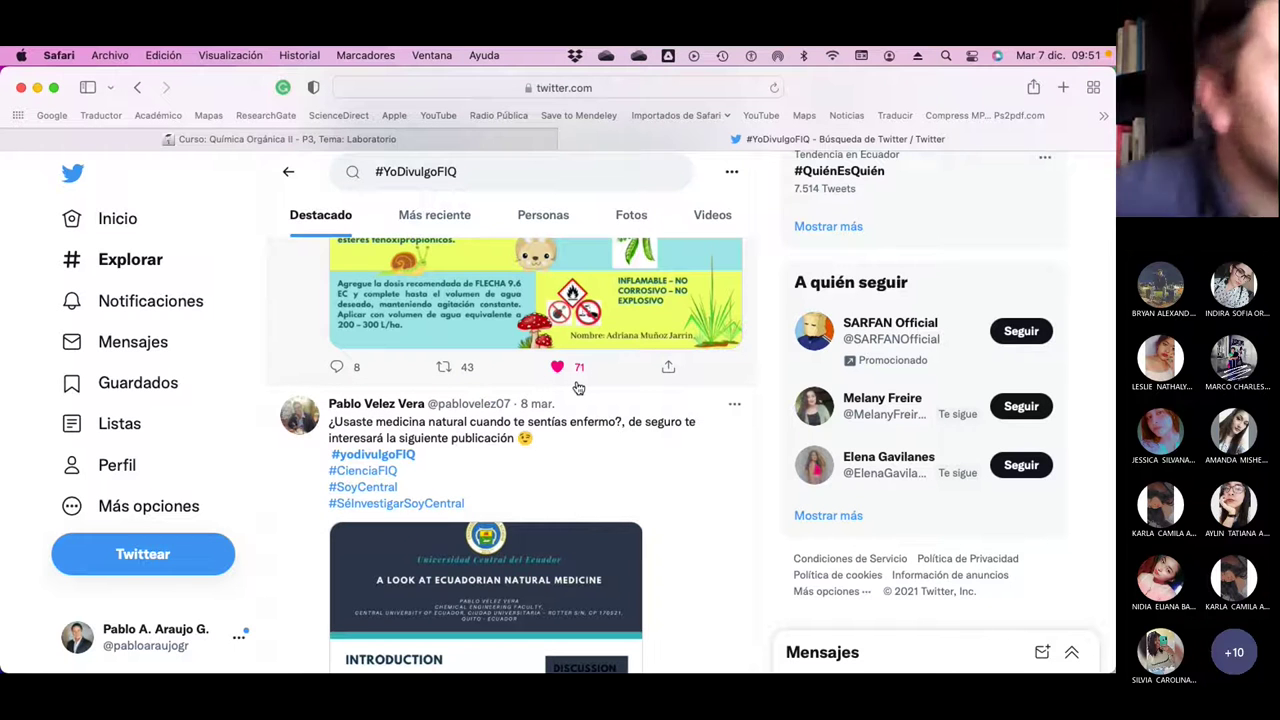
{"action": "scroll", "coordinate": [578, 388], "scroll_direction": "down", "scroll_amount": 10}
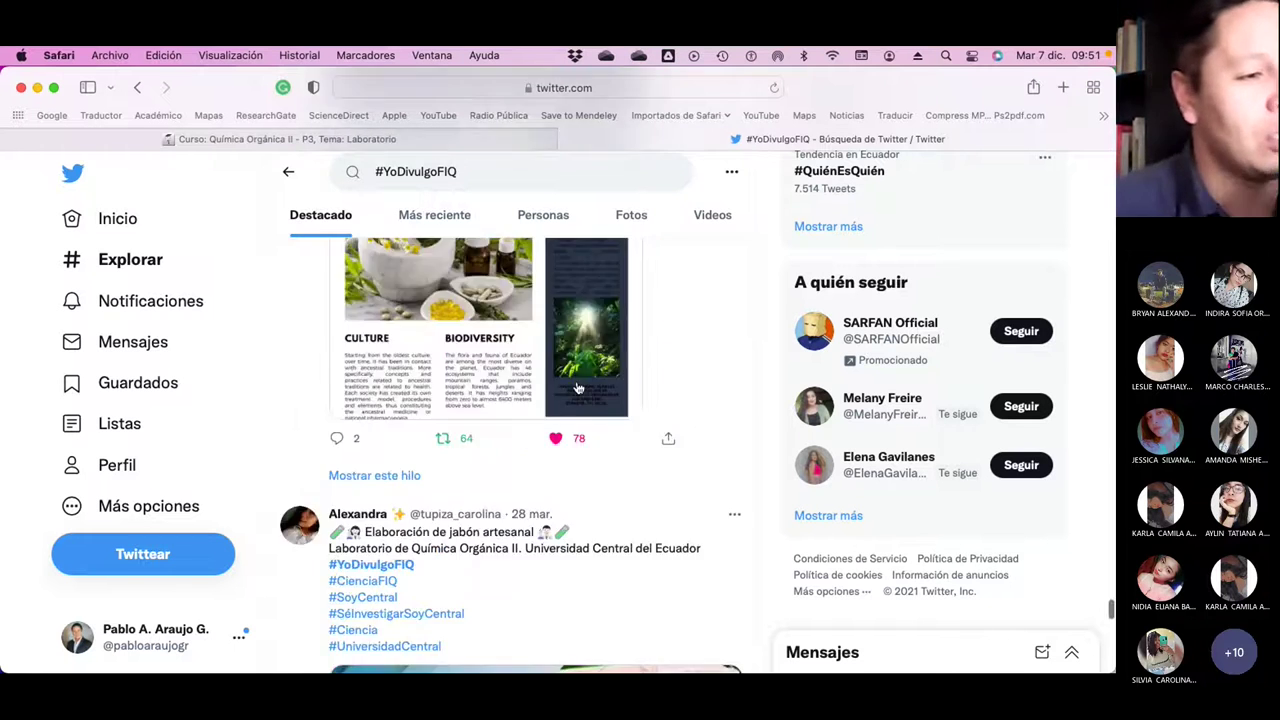
{"action": "scroll", "coordinate": [578, 388], "scroll_direction": "down", "scroll_amount": 4}
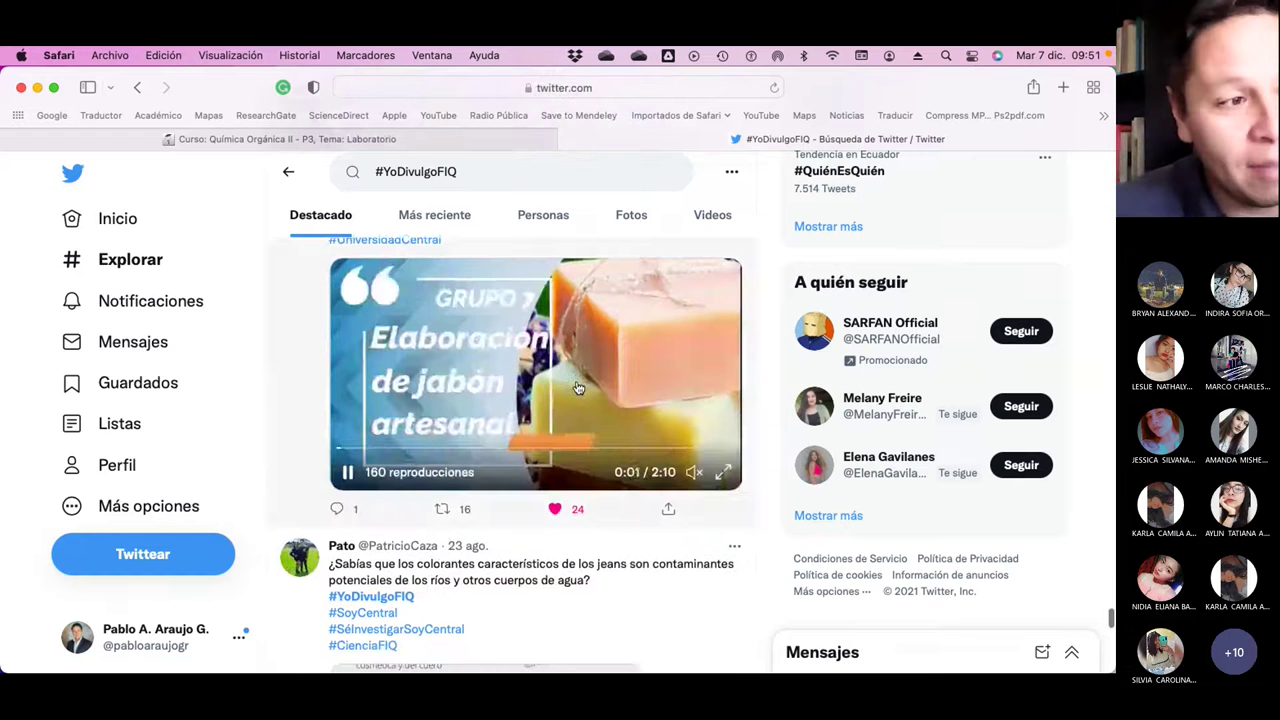
{"action": "scroll", "coordinate": [576, 388], "scroll_direction": "up", "scroll_amount": 3}
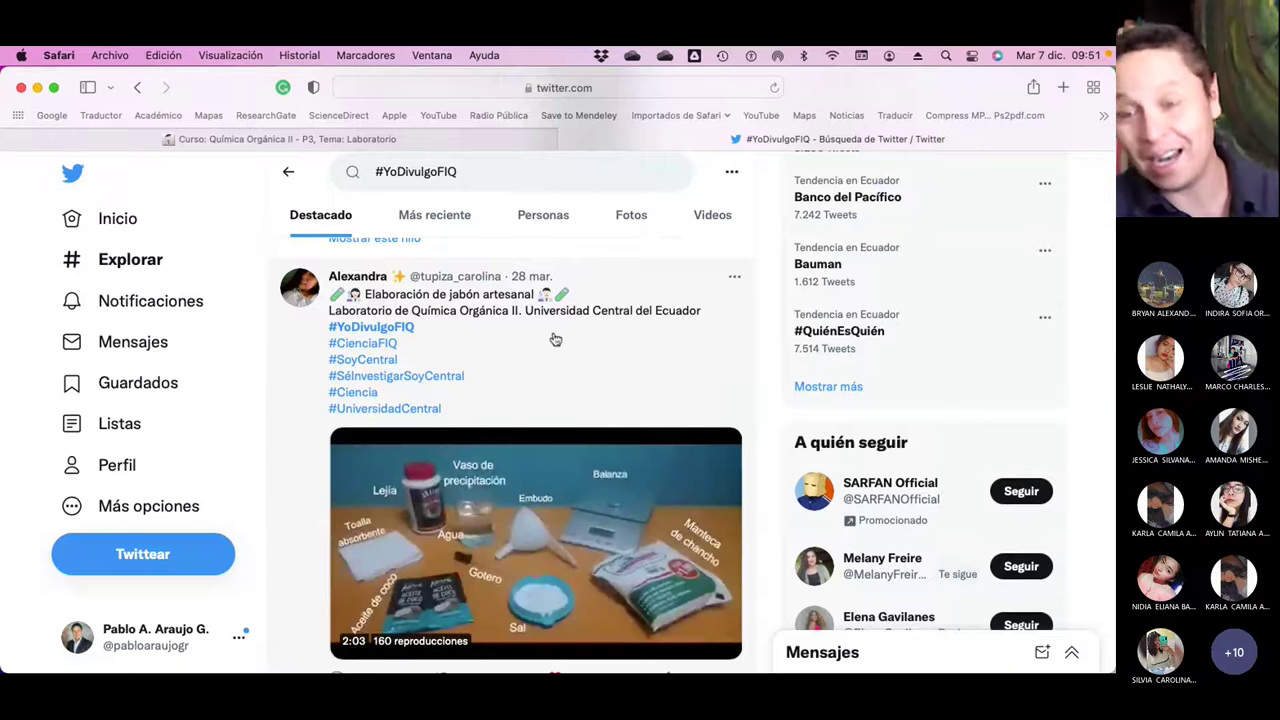
{"action": "scroll", "coordinate": [571, 423], "scroll_direction": "down", "scroll_amount": 3}
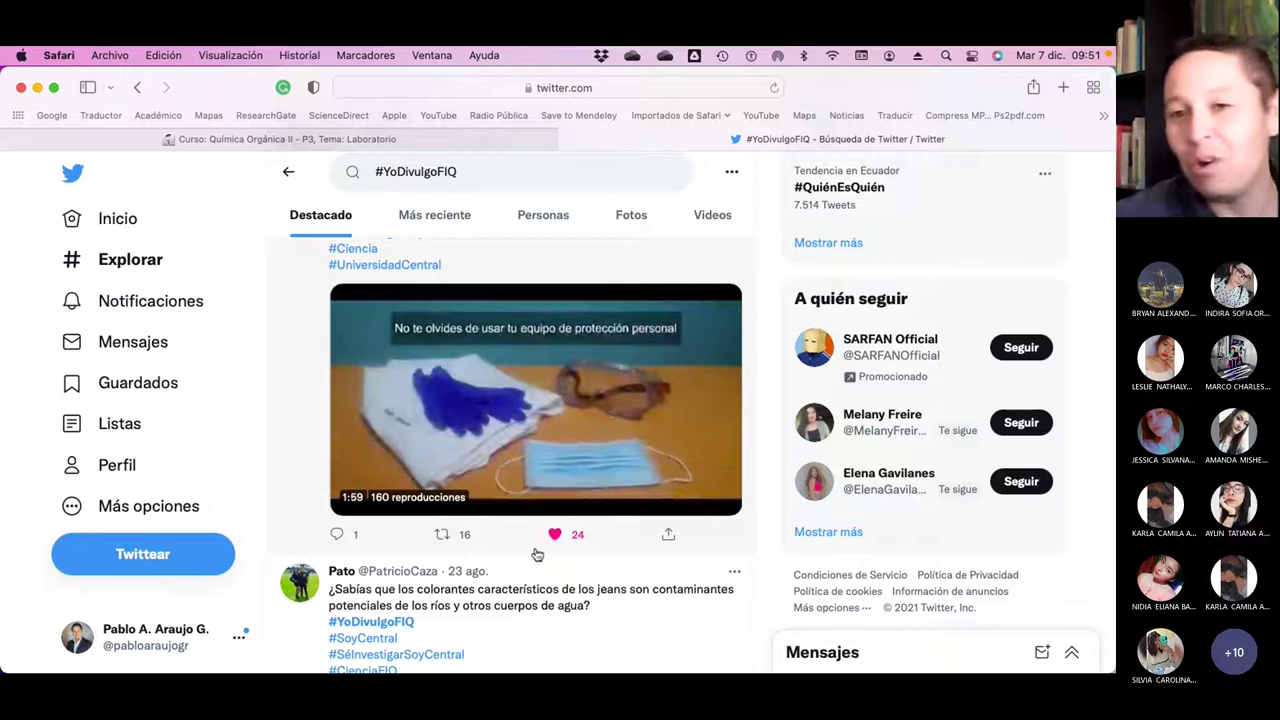
Examine the featured posts below the artisanal soap video, including the quoted food-preservatives poster, down to the medicinal wine poster
{"action": "scroll", "coordinate": [540, 550], "scroll_direction": "down", "scroll_amount": 5}
{"action": "scroll", "coordinate": [553, 535], "scroll_direction": "down", "scroll_amount": 10}
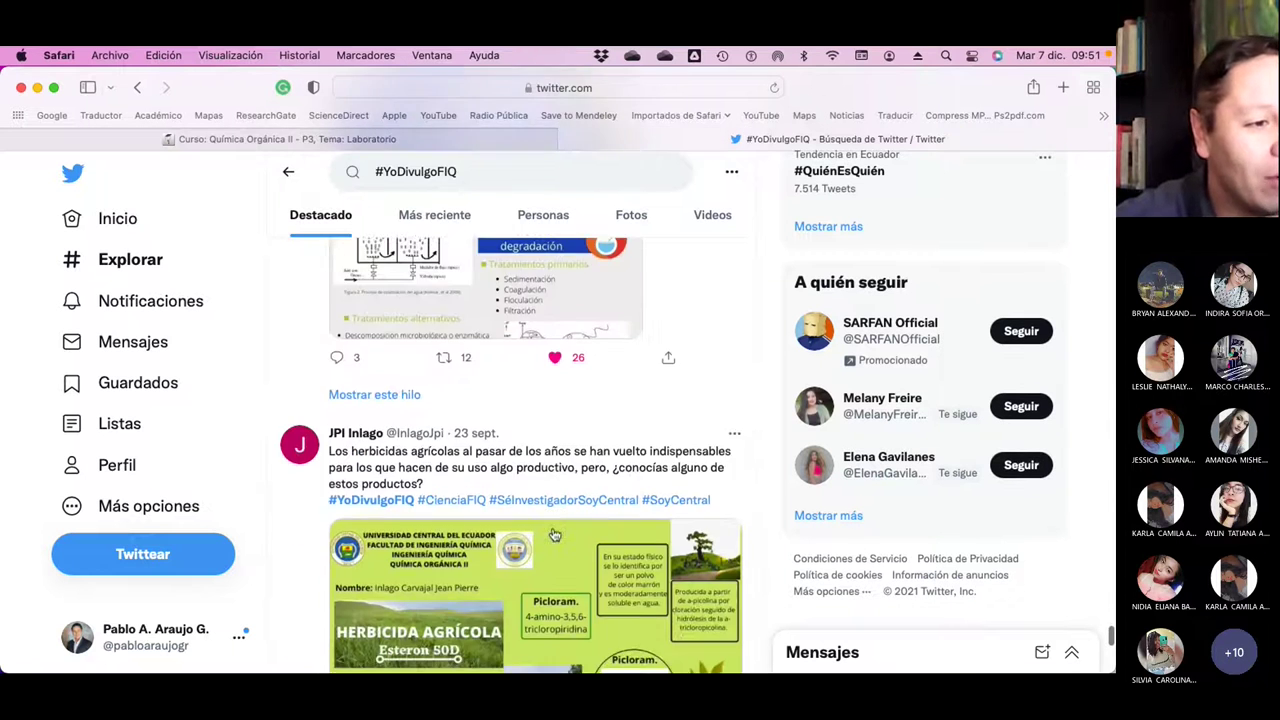
{"action": "scroll", "coordinate": [553, 535], "scroll_direction": "down", "scroll_amount": 10}
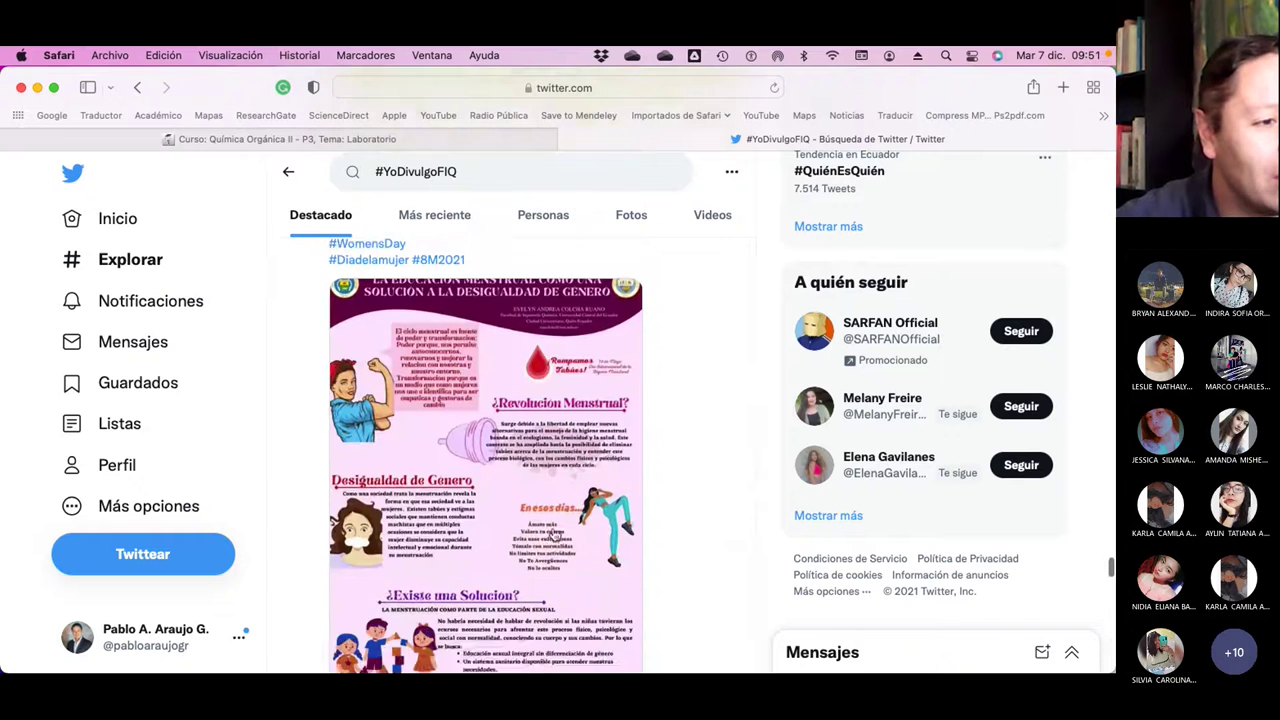
{"action": "scroll", "coordinate": [555, 535], "scroll_direction": "down", "scroll_amount": 4}
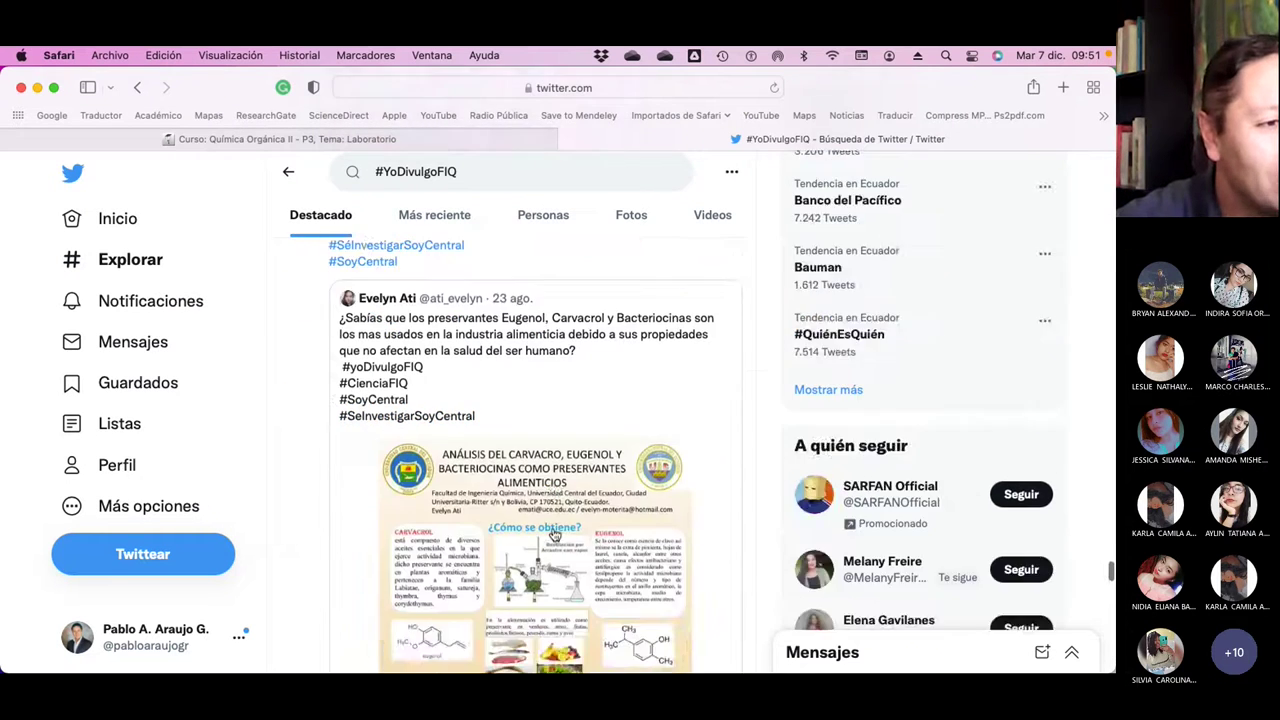
{"action": "scroll", "coordinate": [390, 440], "scroll_direction": "up", "scroll_amount": 4}
{"action": "scroll", "coordinate": [381, 430], "scroll_direction": "up", "scroll_amount": 5}
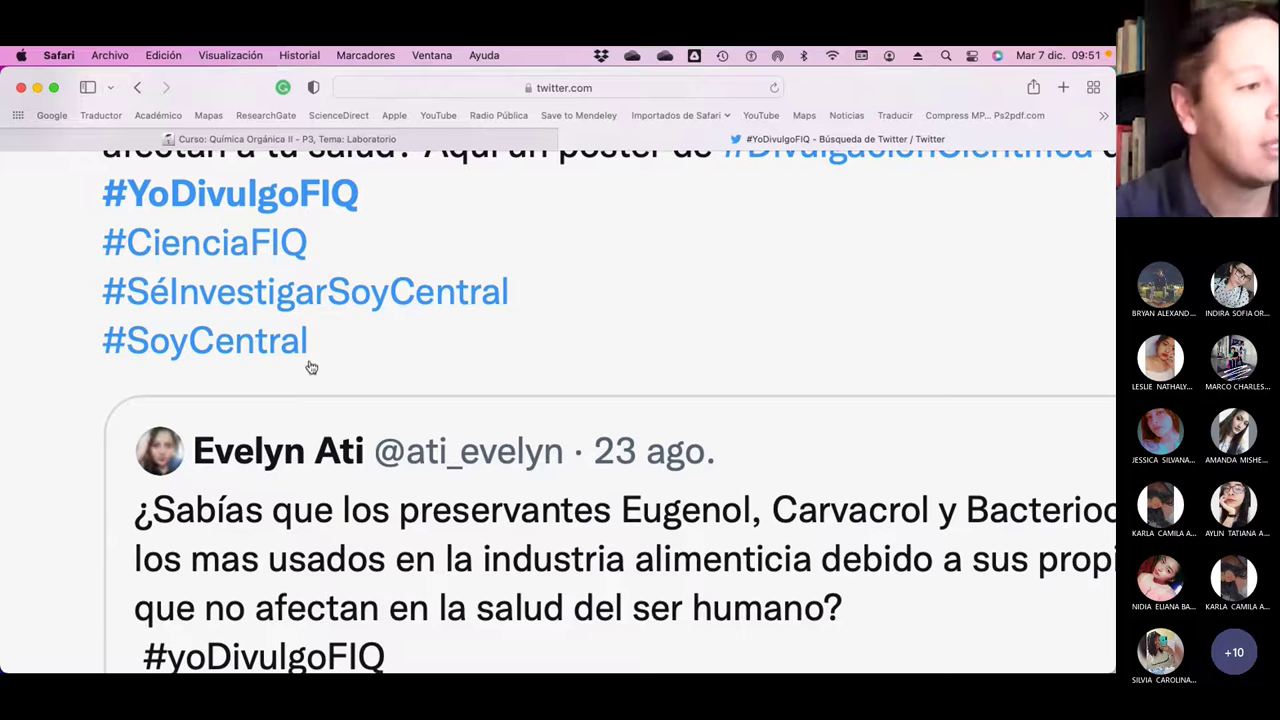
{"action": "scroll", "coordinate": [305, 358], "scroll_direction": "down", "scroll_amount": 5}
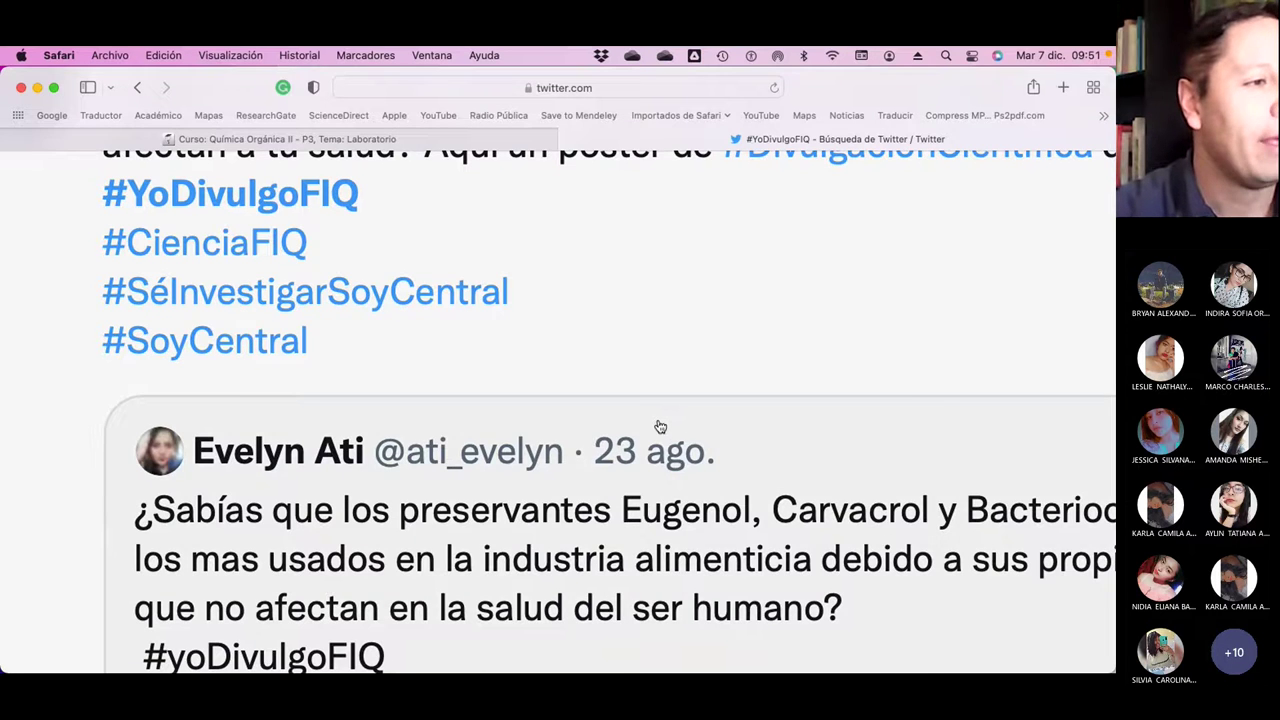
{"action": "scroll", "coordinate": [660, 427], "scroll_direction": "down", "scroll_amount": 10}
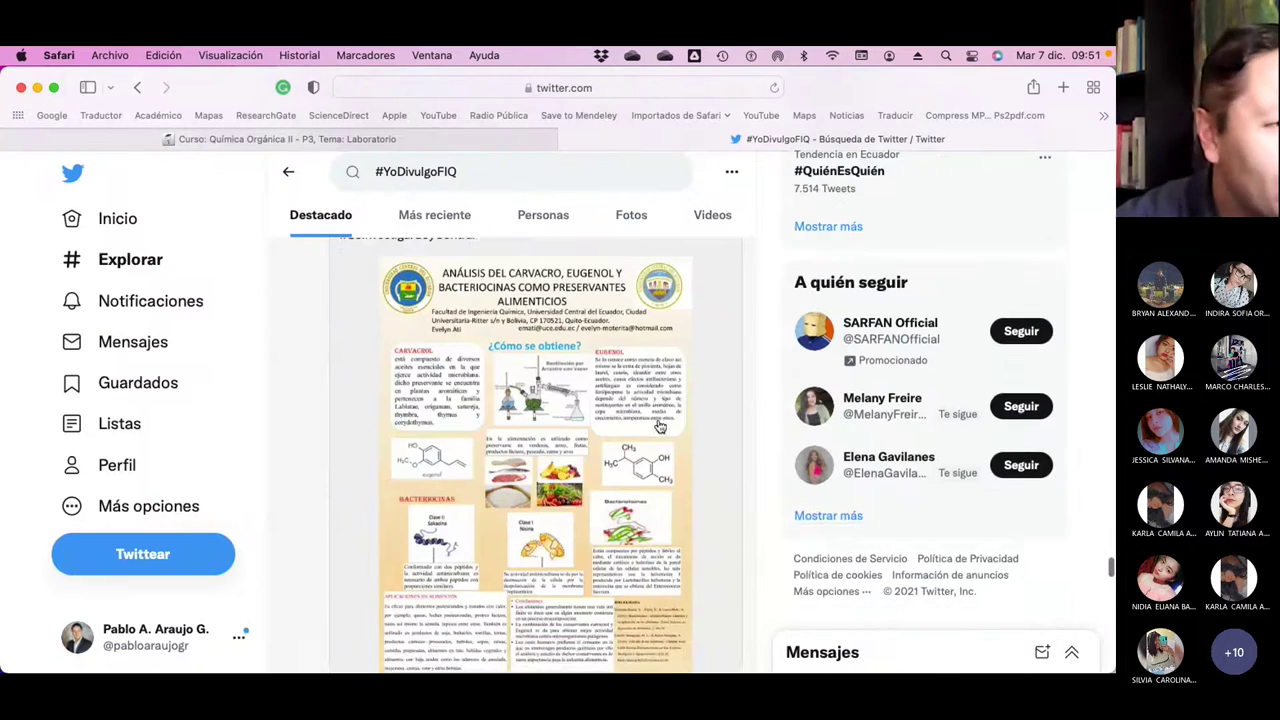
{"action": "scroll", "coordinate": [660, 427], "scroll_direction": "down", "scroll_amount": 10}
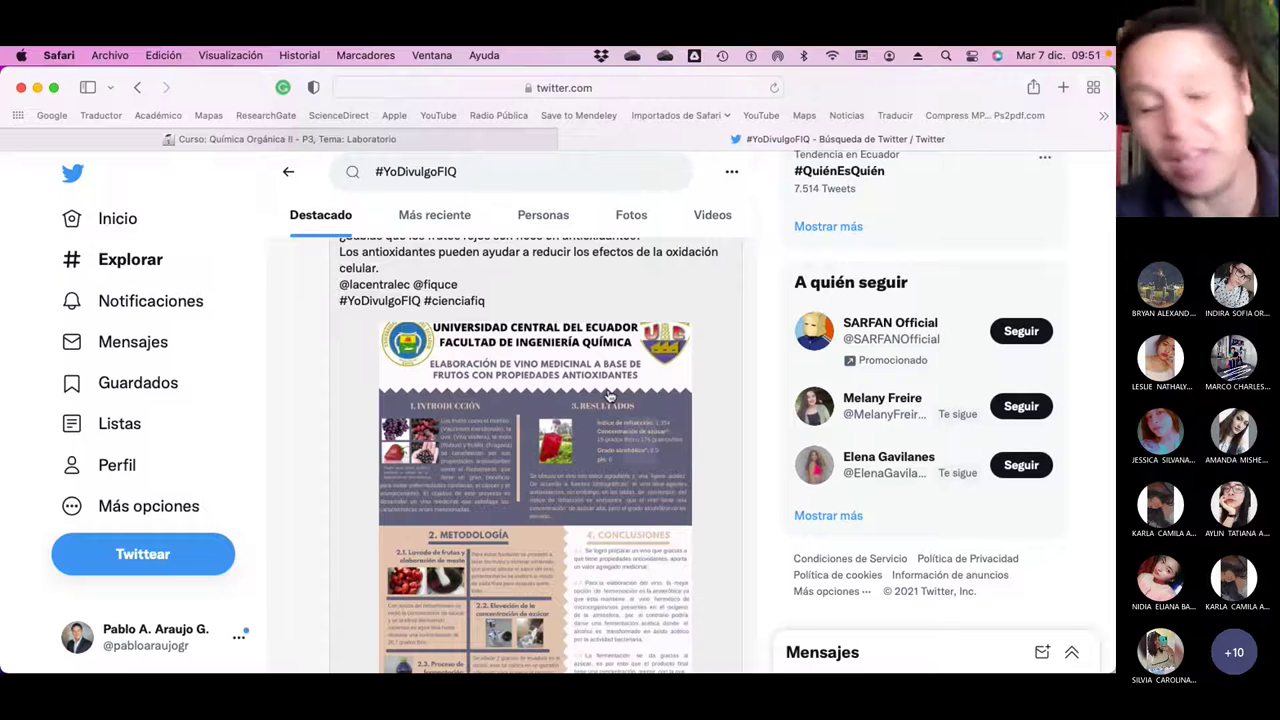
Browse the featured student posters after the medicinal wine one until reaching the post on the colorant in blackberries
{"action": "scroll", "coordinate": [603, 397], "scroll_direction": "down", "scroll_amount": 4}
{"action": "scroll", "coordinate": [608, 397], "scroll_direction": "down", "scroll_amount": 10}
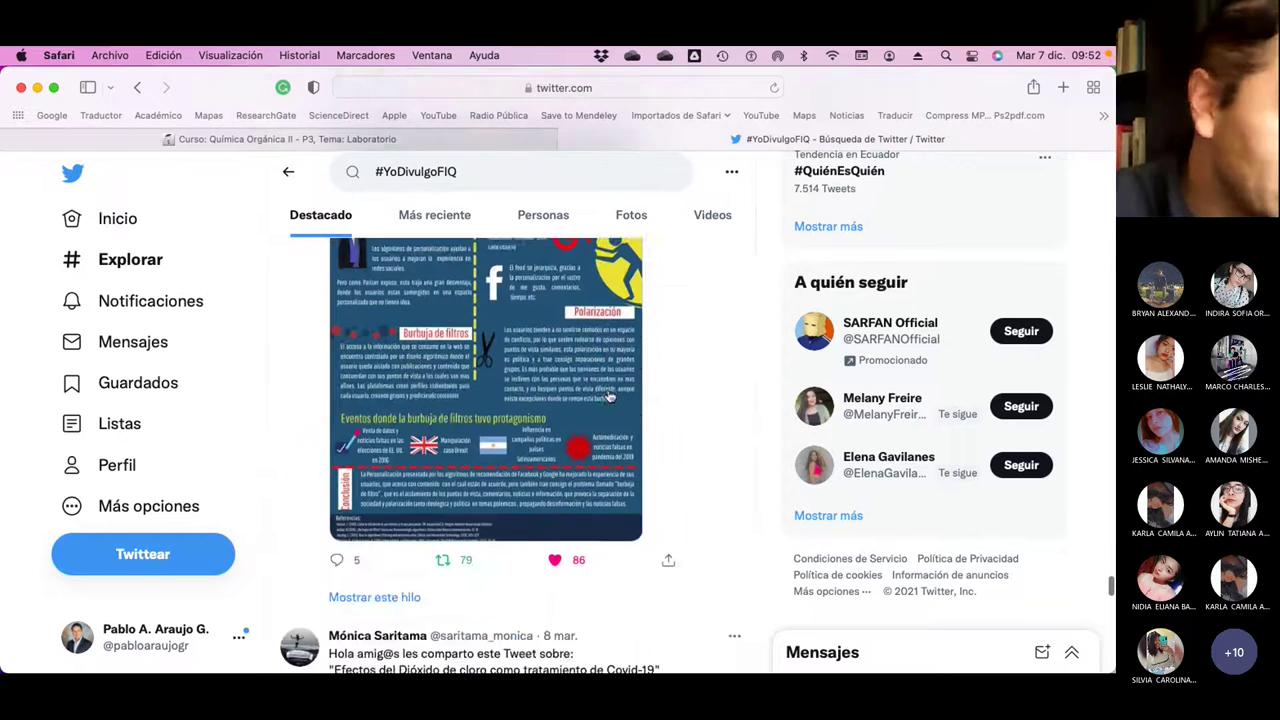
{"action": "scroll", "coordinate": [610, 397], "scroll_direction": "down", "scroll_amount": 15}
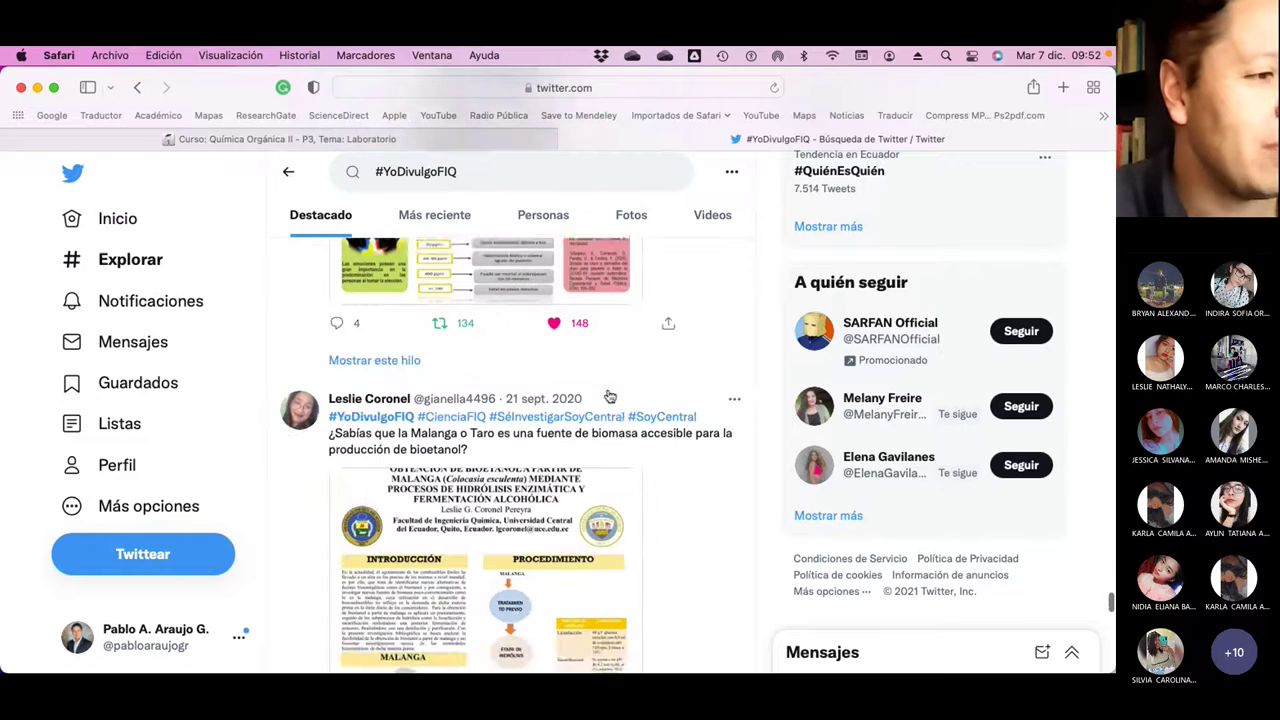
{"action": "scroll", "coordinate": [610, 397], "scroll_direction": "down", "scroll_amount": 15}
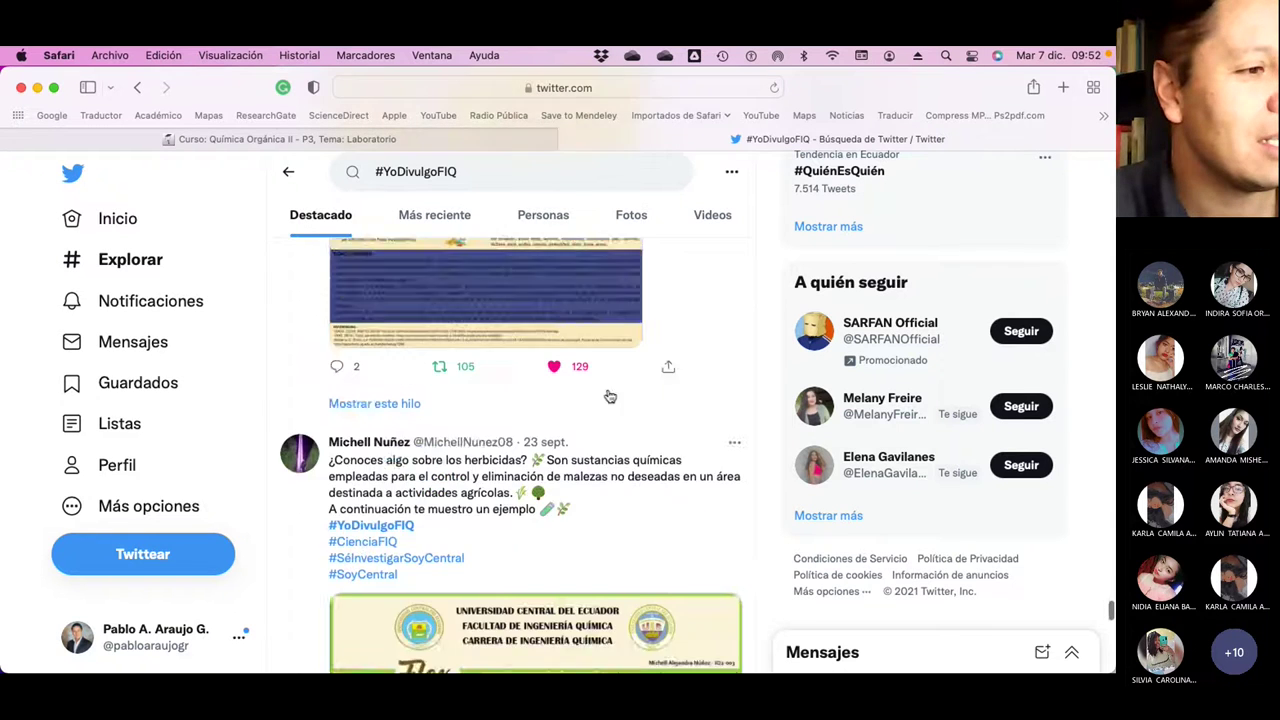
{"action": "scroll", "coordinate": [610, 397], "scroll_direction": "down", "scroll_amount": 12}
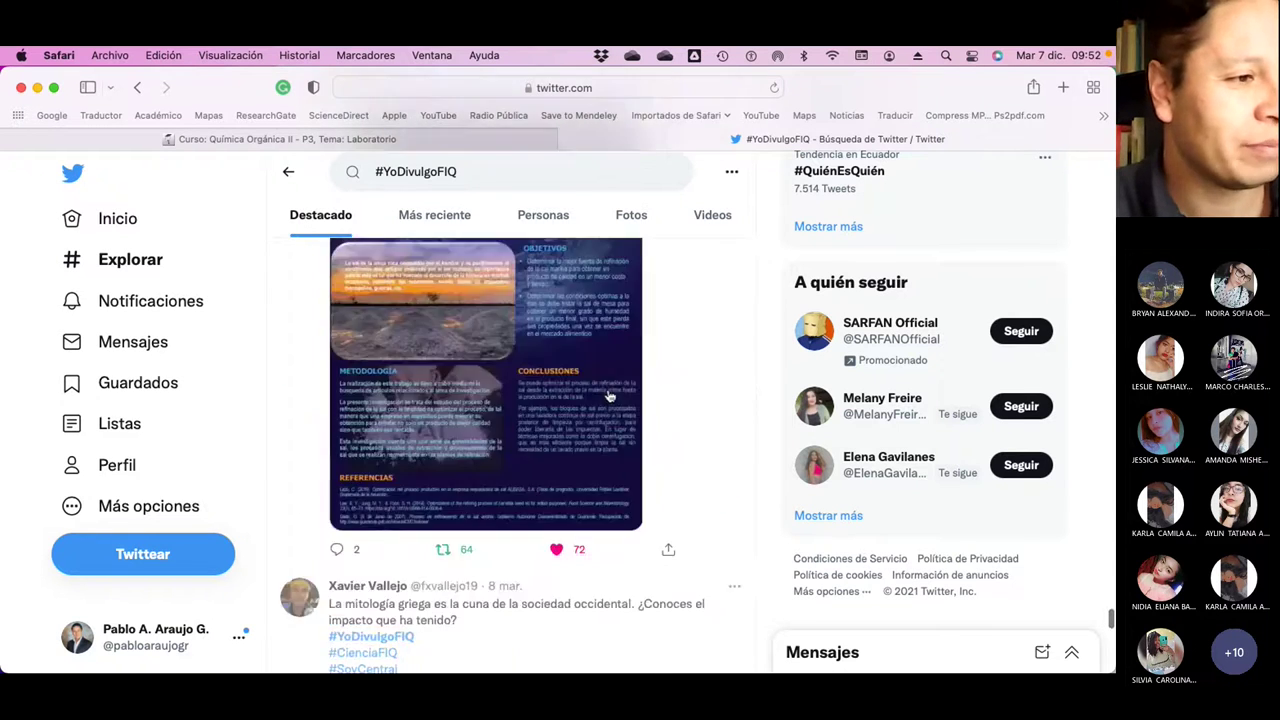
{"action": "scroll", "coordinate": [610, 397], "scroll_direction": "down", "scroll_amount": 15}
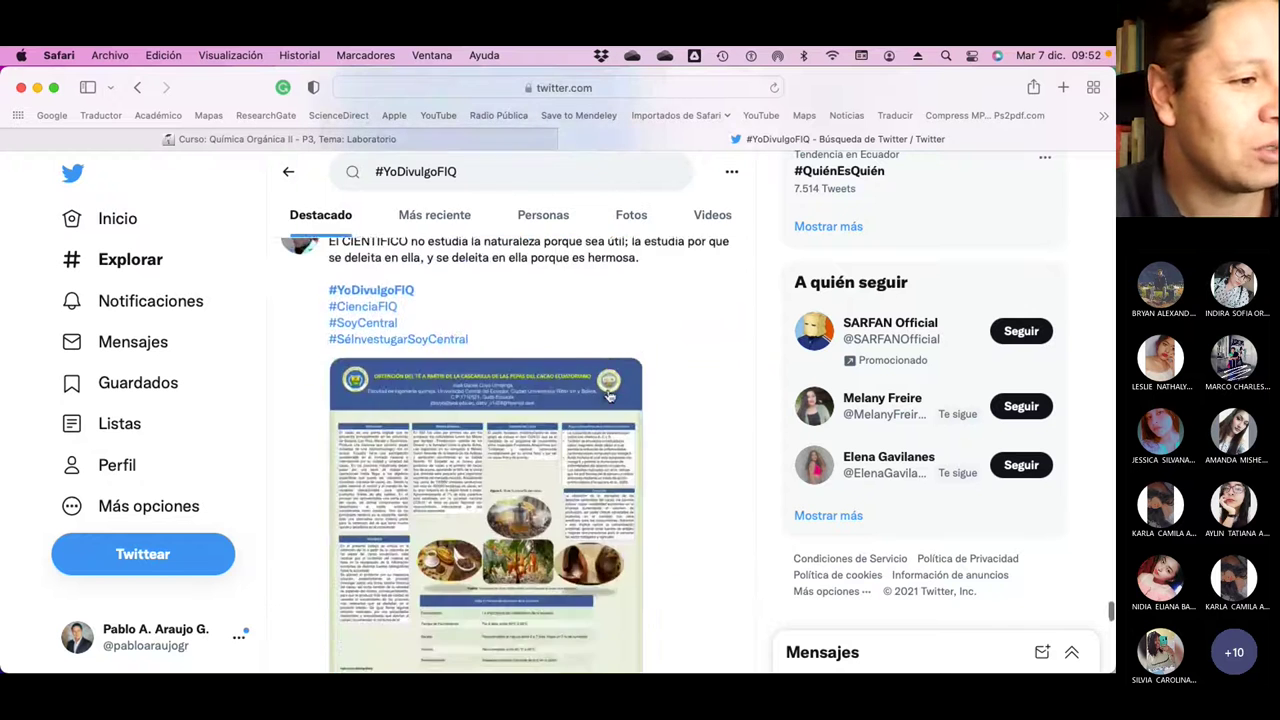
{"action": "scroll", "coordinate": [610, 397], "scroll_direction": "down", "scroll_amount": 12}
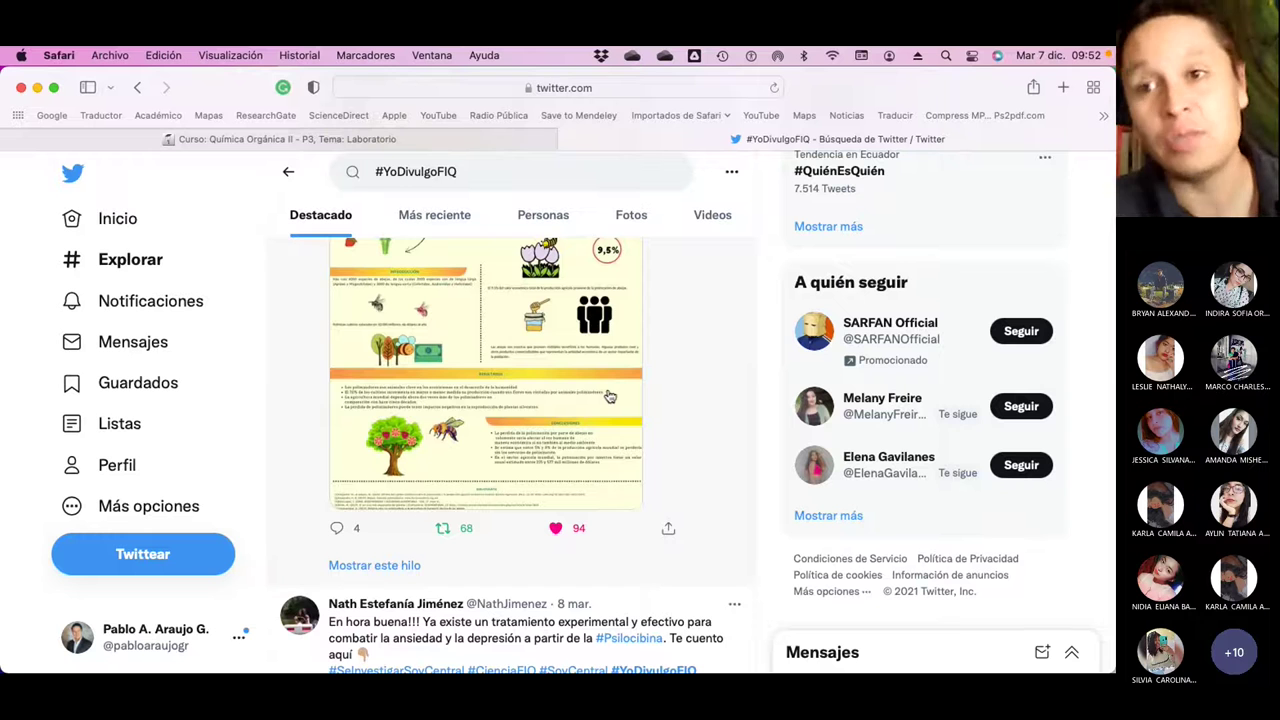
{"action": "scroll", "coordinate": [610, 397], "scroll_direction": "down", "scroll_amount": 10}
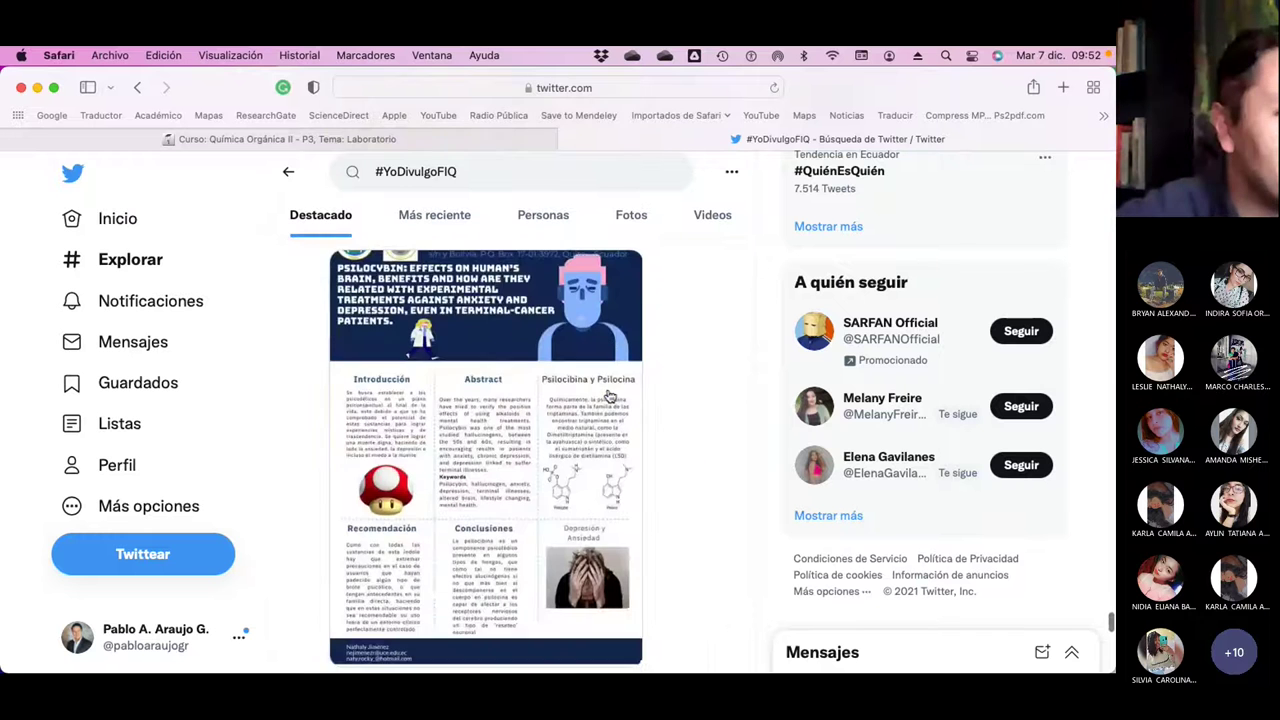
{"action": "scroll", "coordinate": [610, 397], "scroll_direction": "down", "scroll_amount": 8}
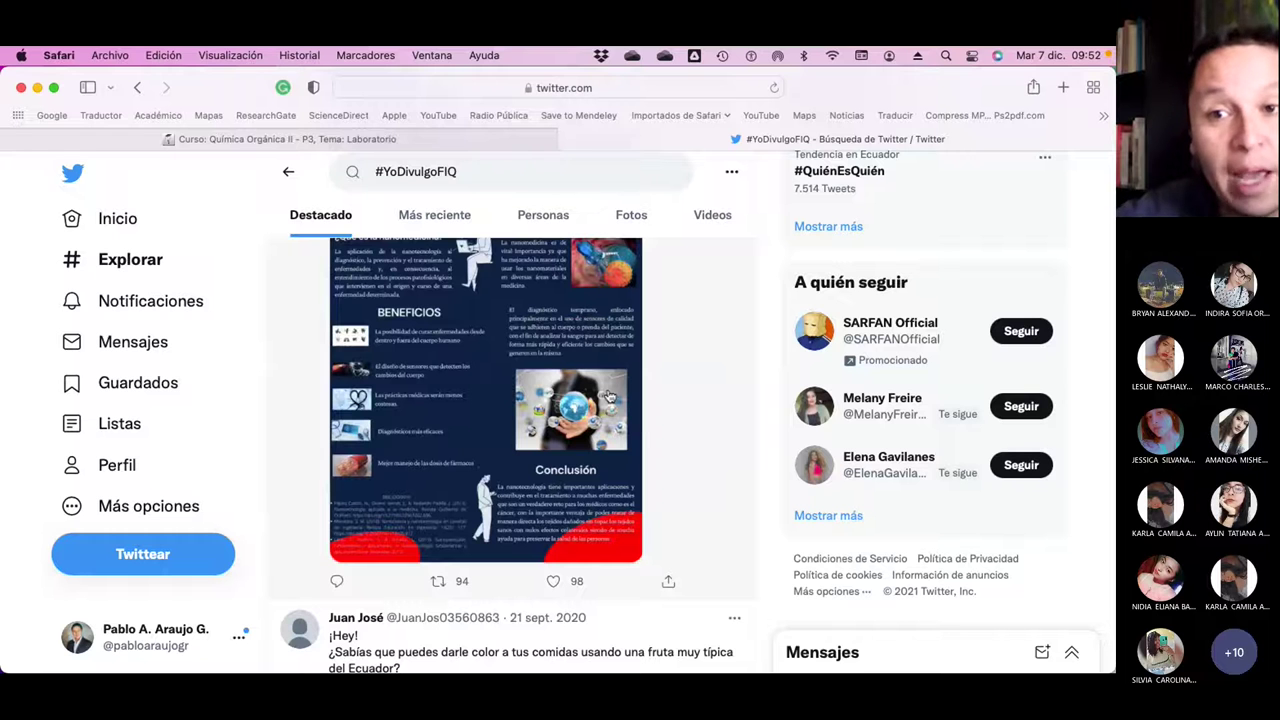
{"action": "scroll", "coordinate": [610, 397], "scroll_direction": "down", "scroll_amount": 8}
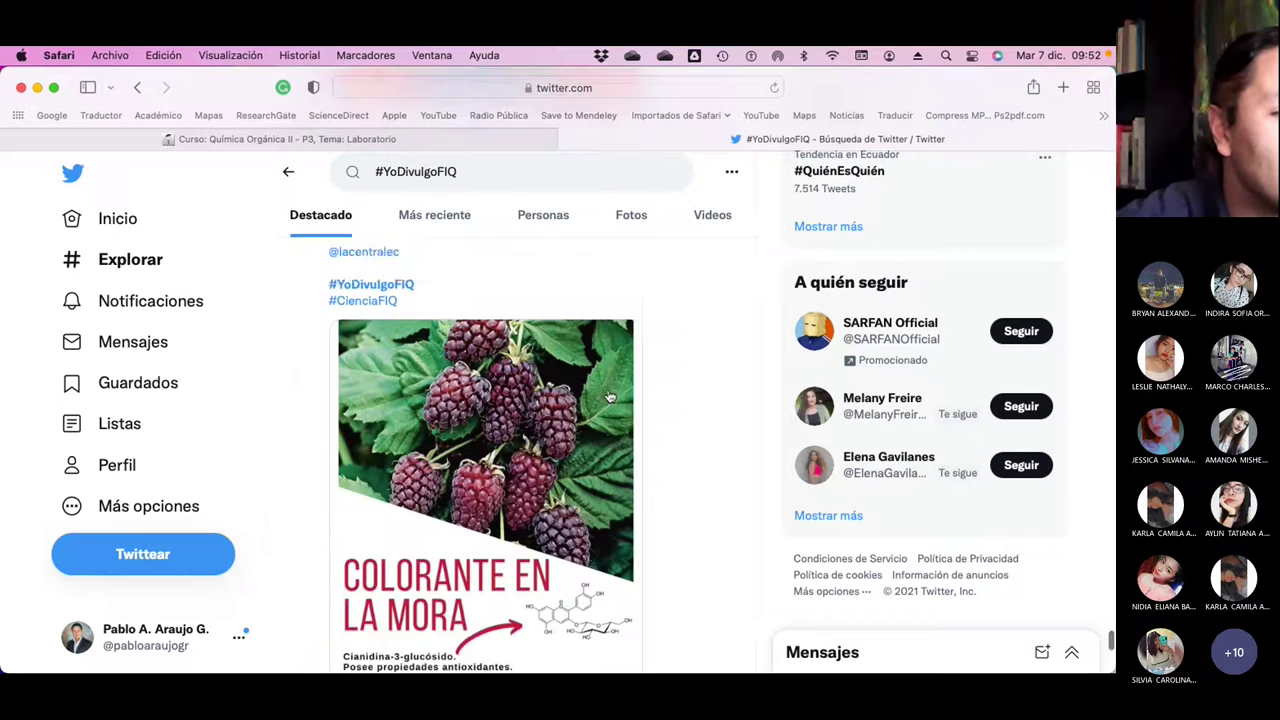
Read the "Colorante en la mora" post, view its poster enlarged, and return to the featured posts
{"action": "scroll", "coordinate": [610, 397], "scroll_direction": "down", "scroll_amount": 1}
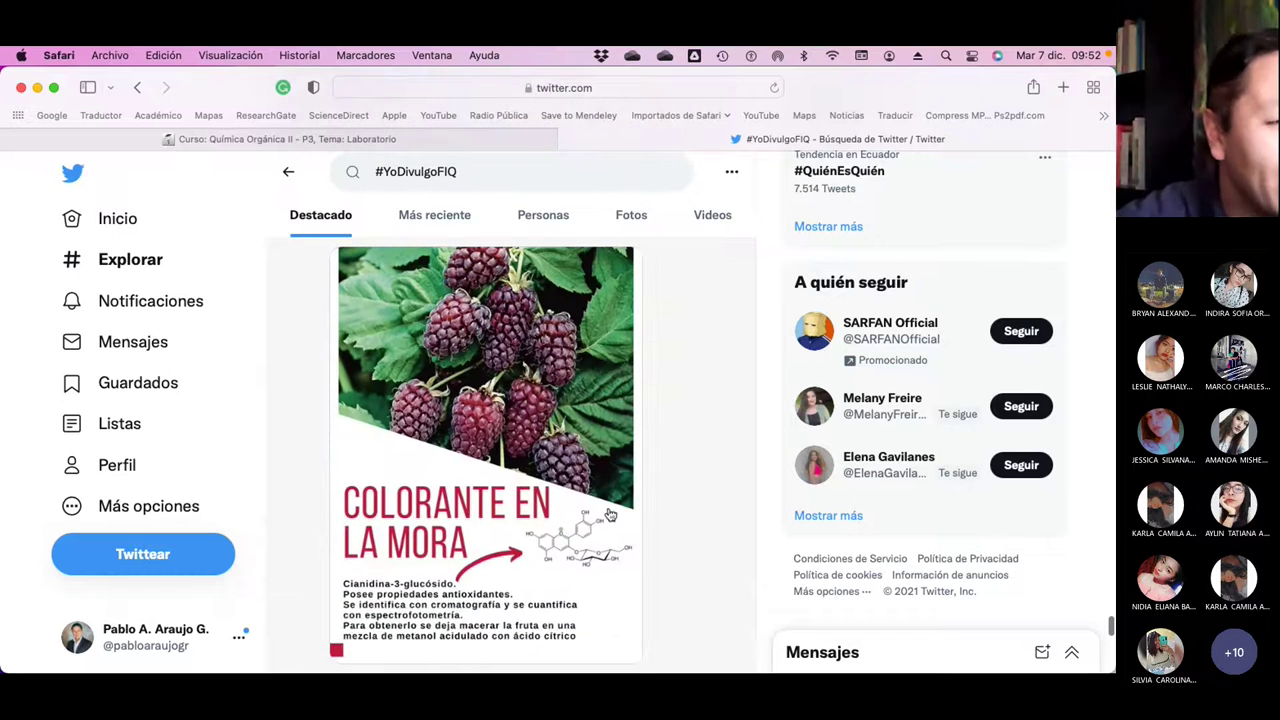
{"action": "scroll", "coordinate": [540, 450], "scroll_direction": "down", "scroll_amount": 2}
{"action": "scroll", "coordinate": [540, 450], "scroll_direction": "up", "scroll_amount": 4}
{"action": "scroll", "coordinate": [540, 450], "scroll_direction": "up", "scroll_amount": 3}
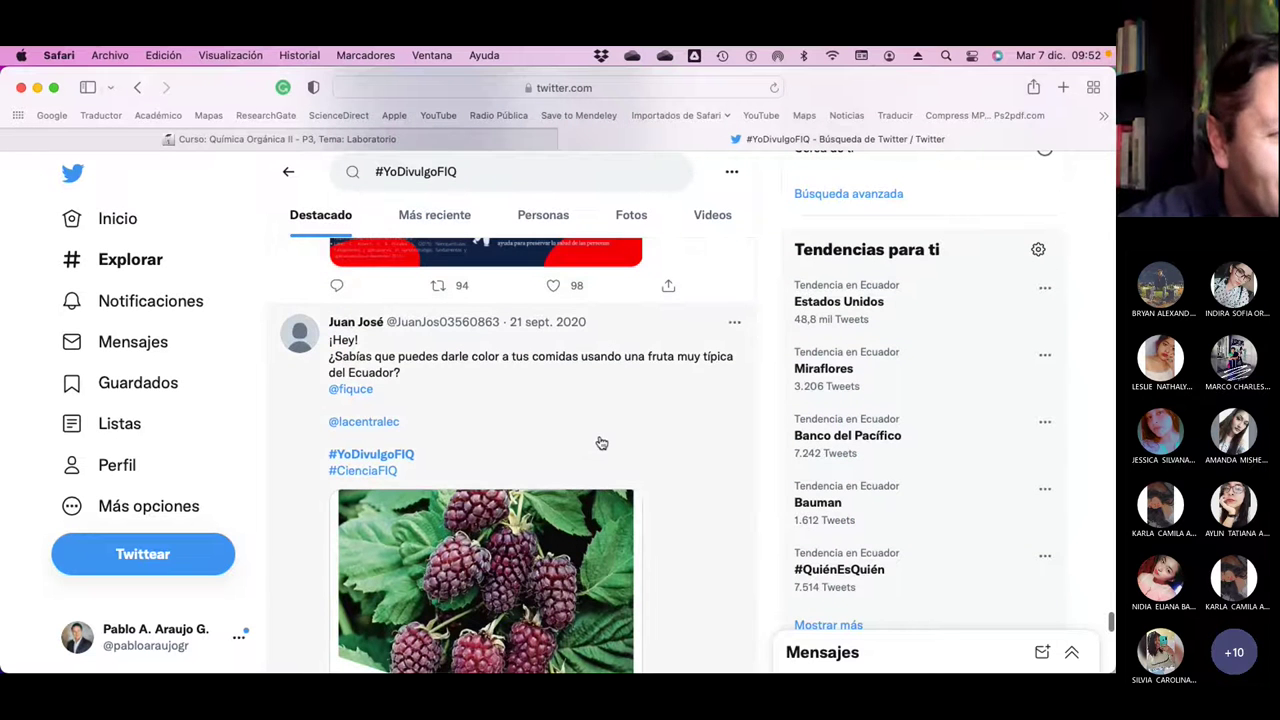
{"action": "scroll", "coordinate": [596, 443], "scroll_direction": "down", "scroll_amount": 4}
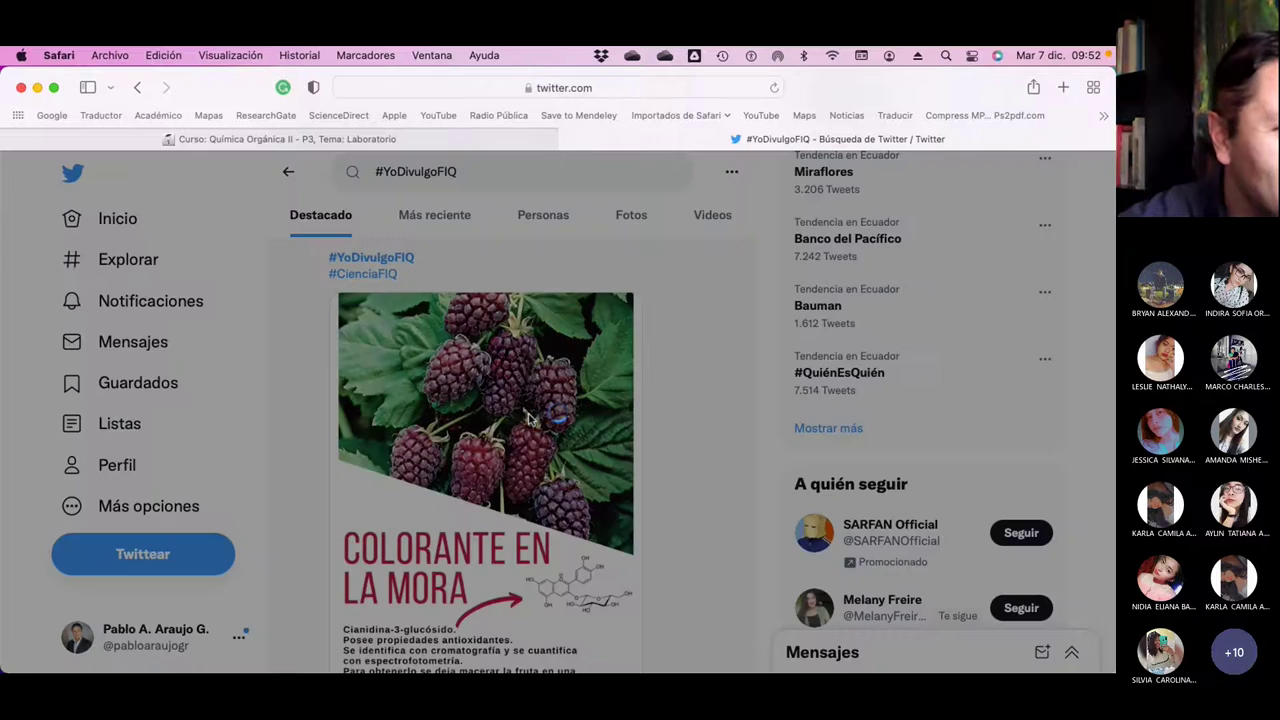
{"action": "left_click", "coordinate": [604, 373]}
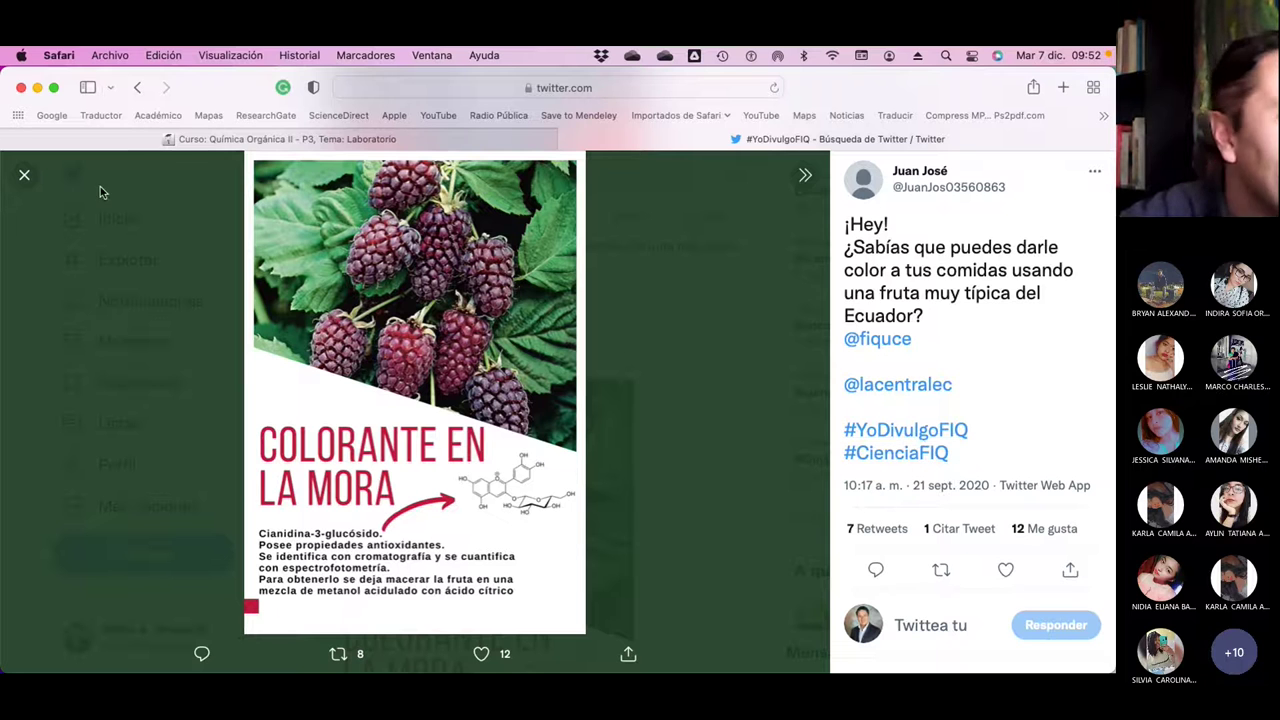
{"action": "left_click", "coordinate": [25, 176]}
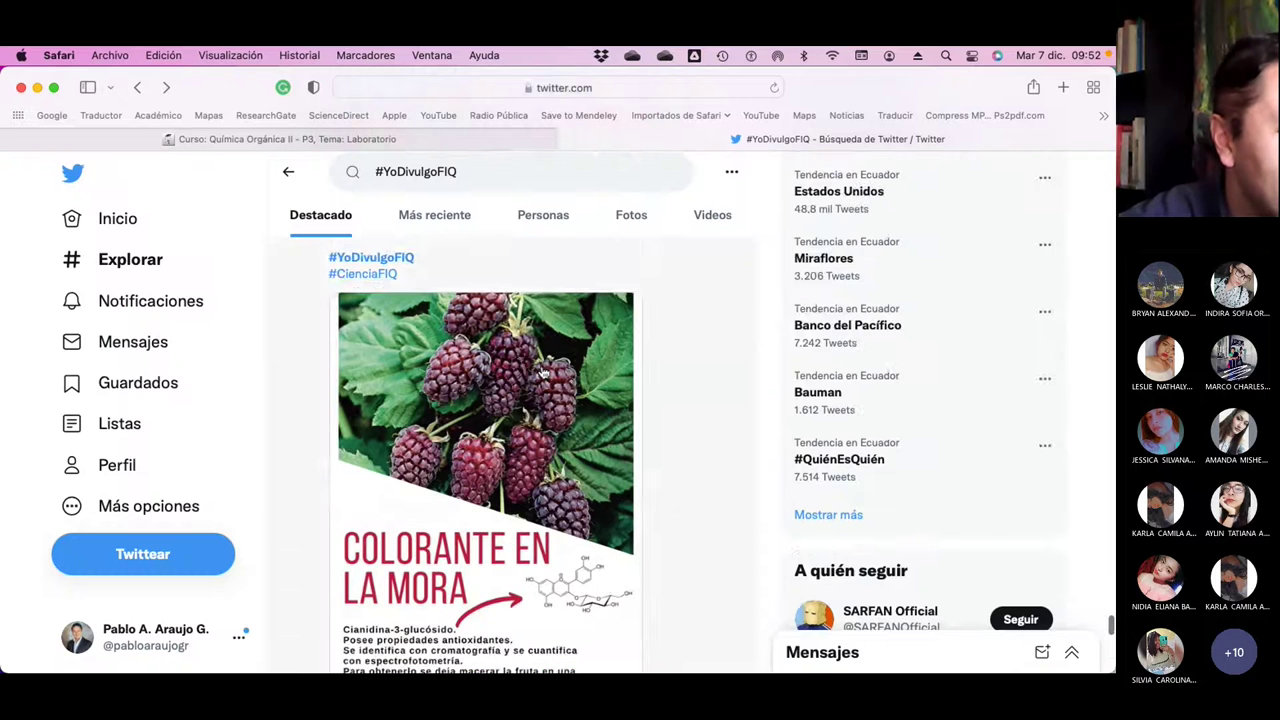
Browse the featured posts below the blackberry colorant poster, down to the one on air quality during the SARS-CoV-2 confinement
{"action": "scroll", "coordinate": [642, 325], "scroll_direction": "down", "scroll_amount": 5}
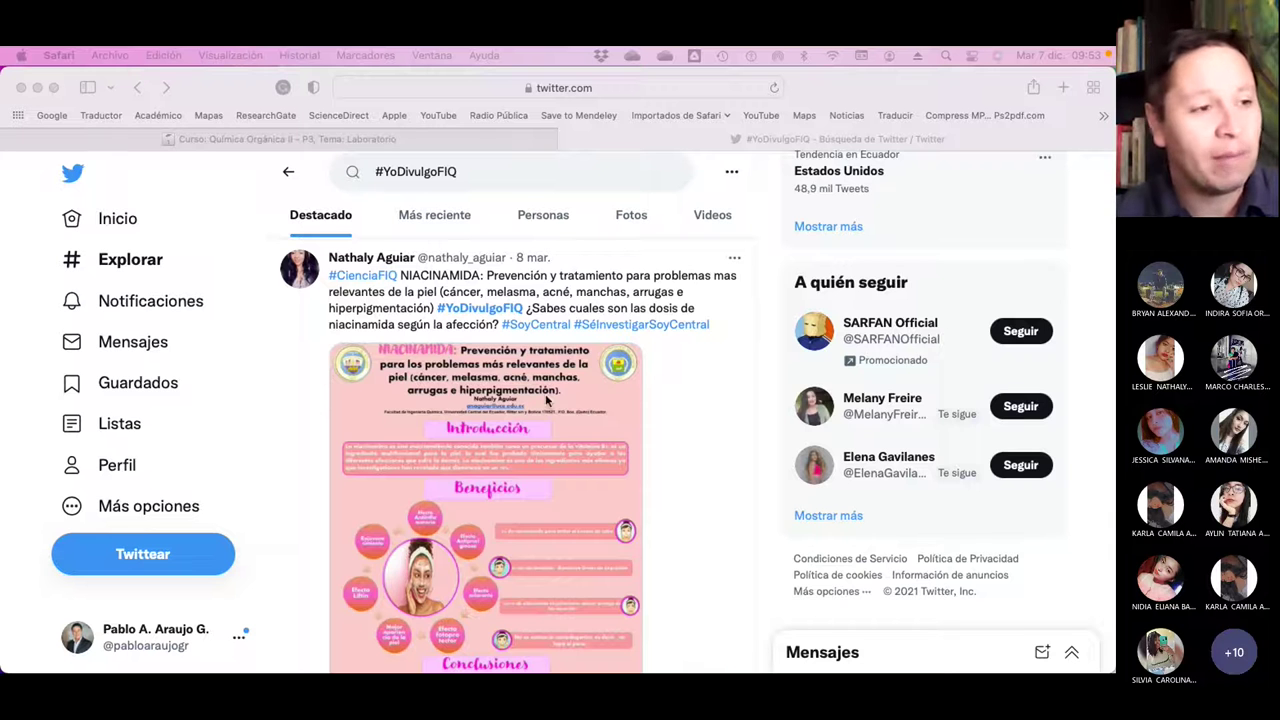
{"action": "scroll", "coordinate": [572, 461], "scroll_direction": "up", "scroll_amount": 5}
{"action": "scroll", "coordinate": [572, 465], "scroll_direction": "down", "scroll_amount": 10}
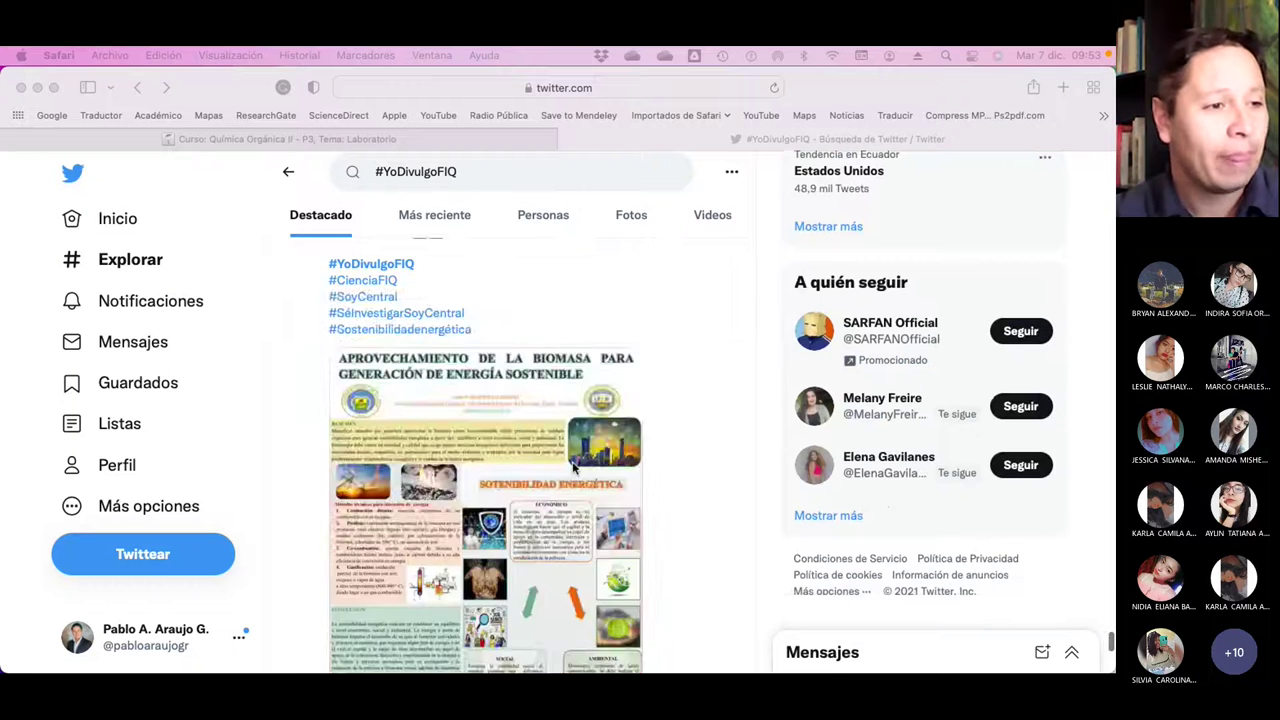
{"action": "scroll", "coordinate": [572, 467], "scroll_direction": "down", "scroll_amount": 10}
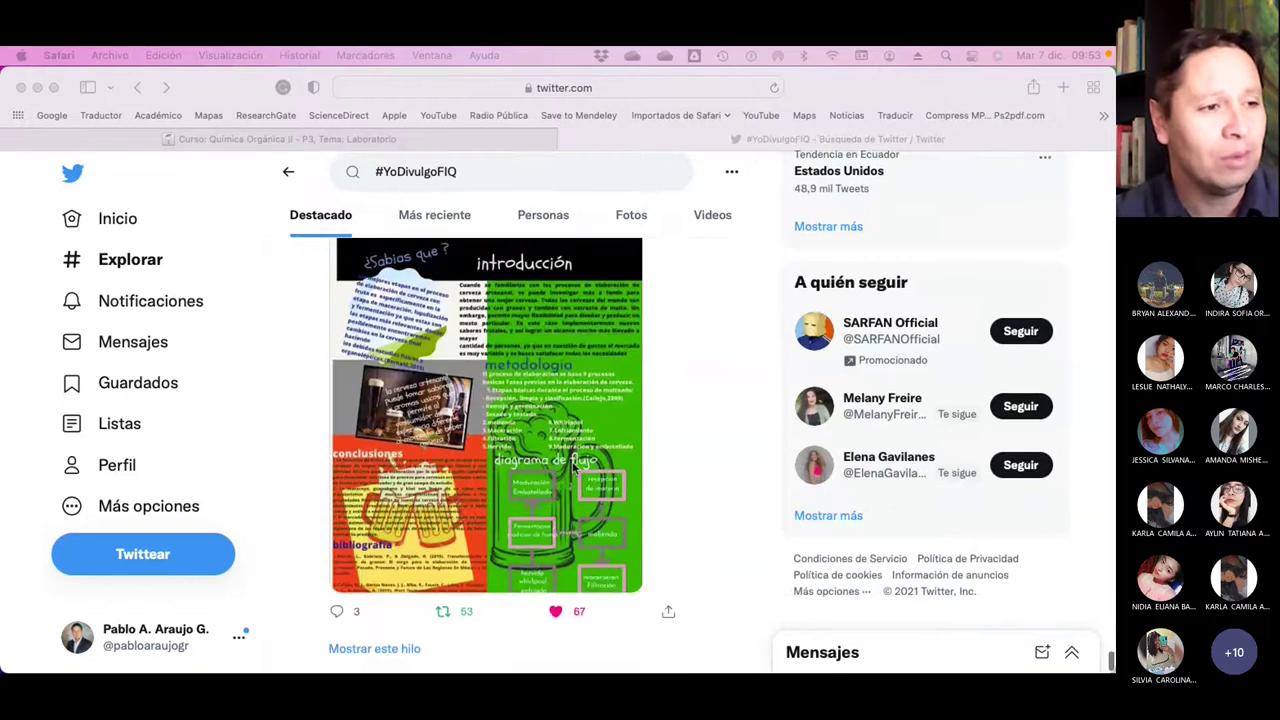
{"action": "scroll", "coordinate": [572, 467], "scroll_direction": "down", "scroll_amount": 8}
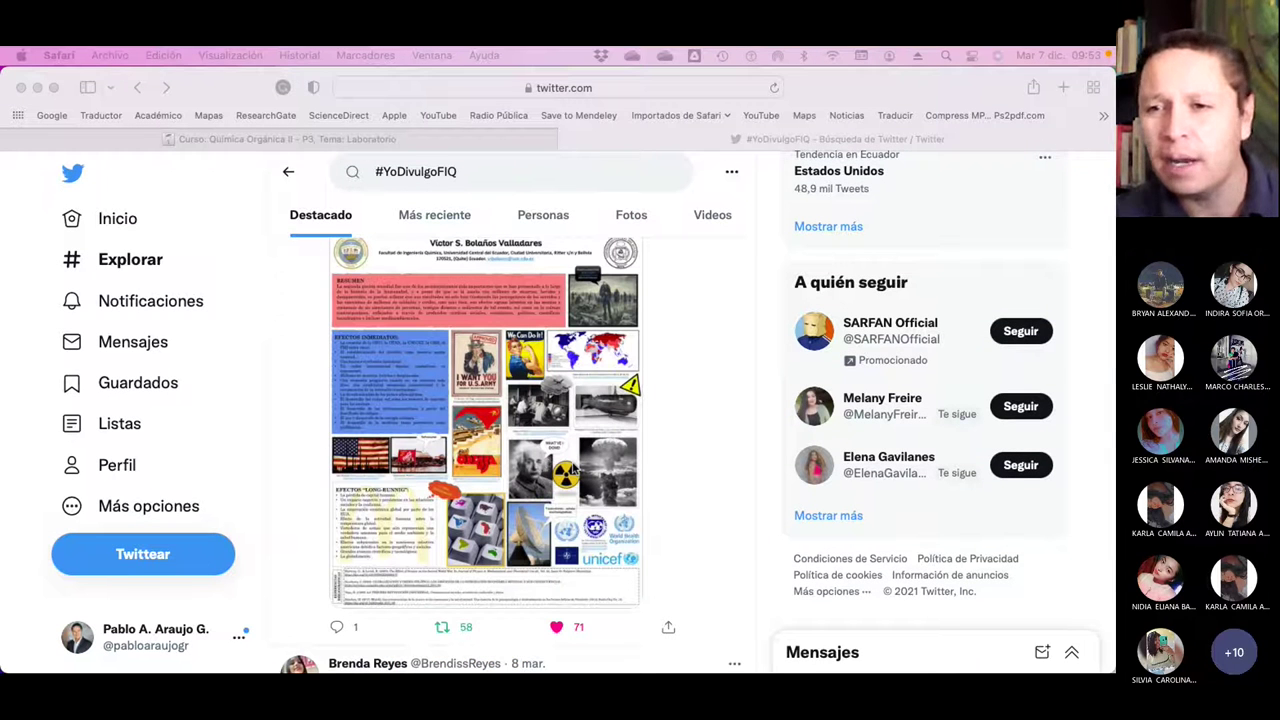
{"action": "scroll", "coordinate": [572, 467], "scroll_direction": "down", "scroll_amount": 10}
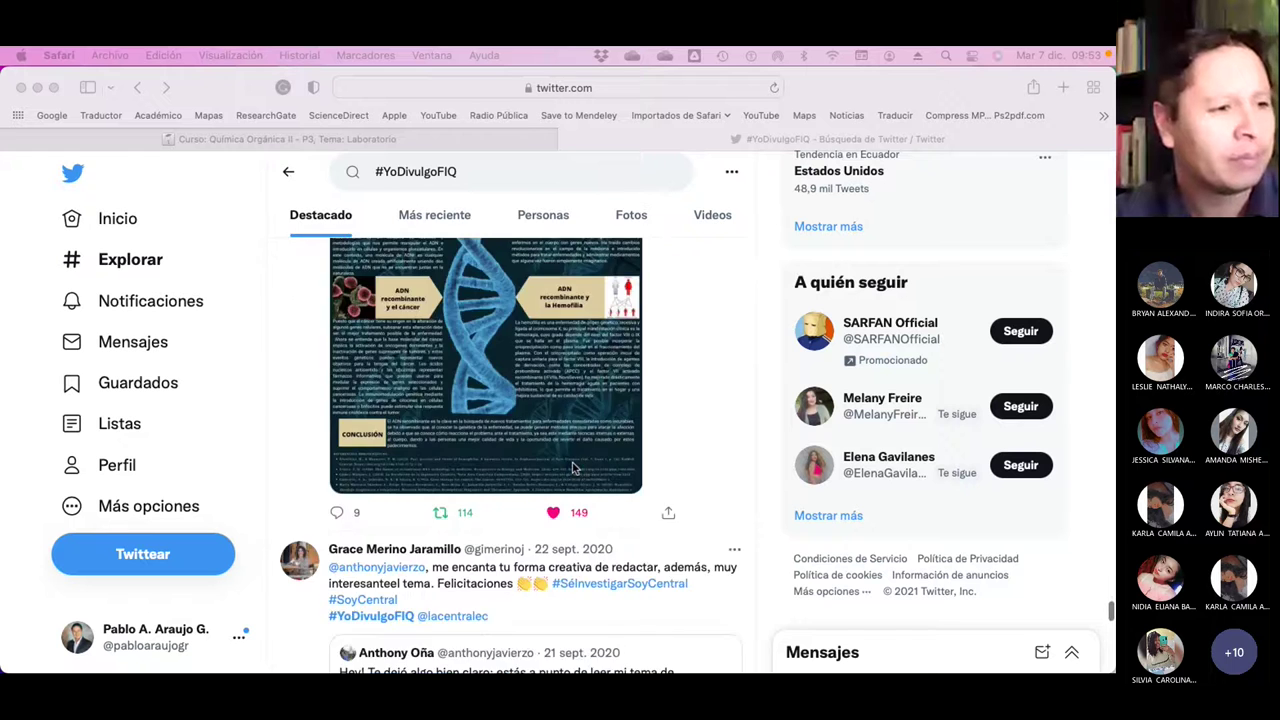
{"action": "scroll", "coordinate": [573, 467], "scroll_direction": "down", "scroll_amount": 10}
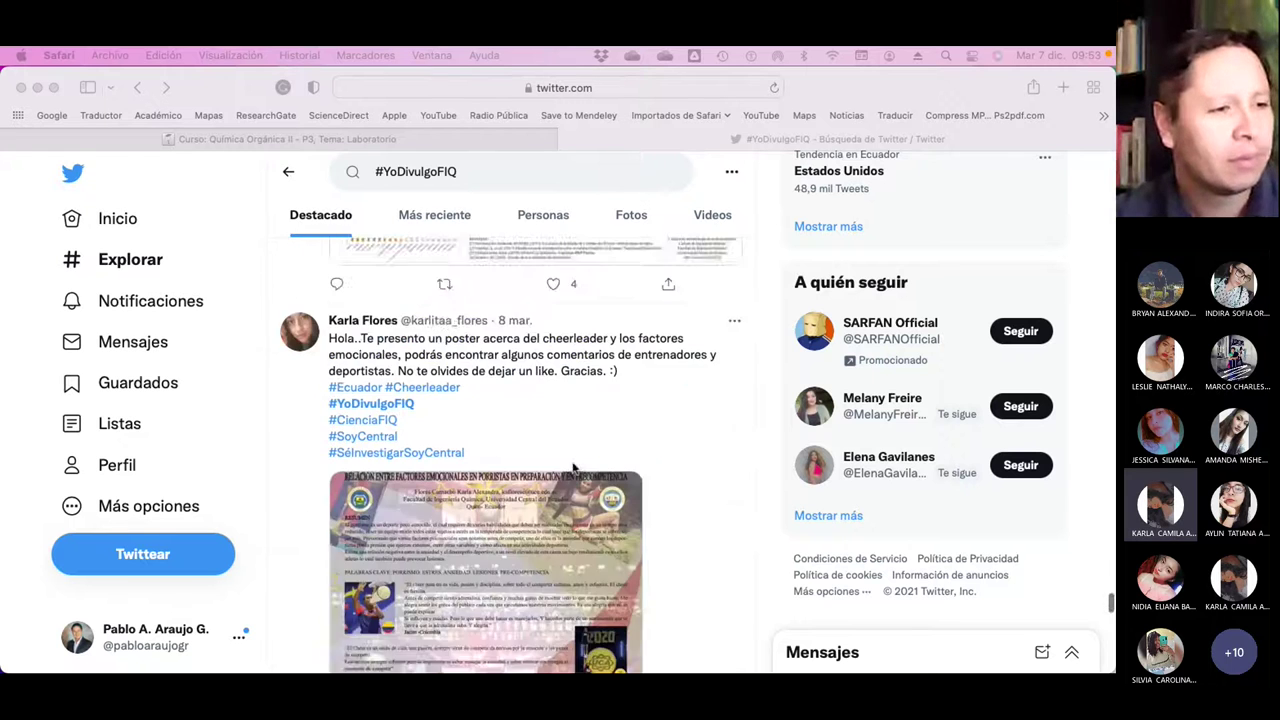
{"action": "scroll", "coordinate": [573, 467], "scroll_direction": "down", "scroll_amount": 4}
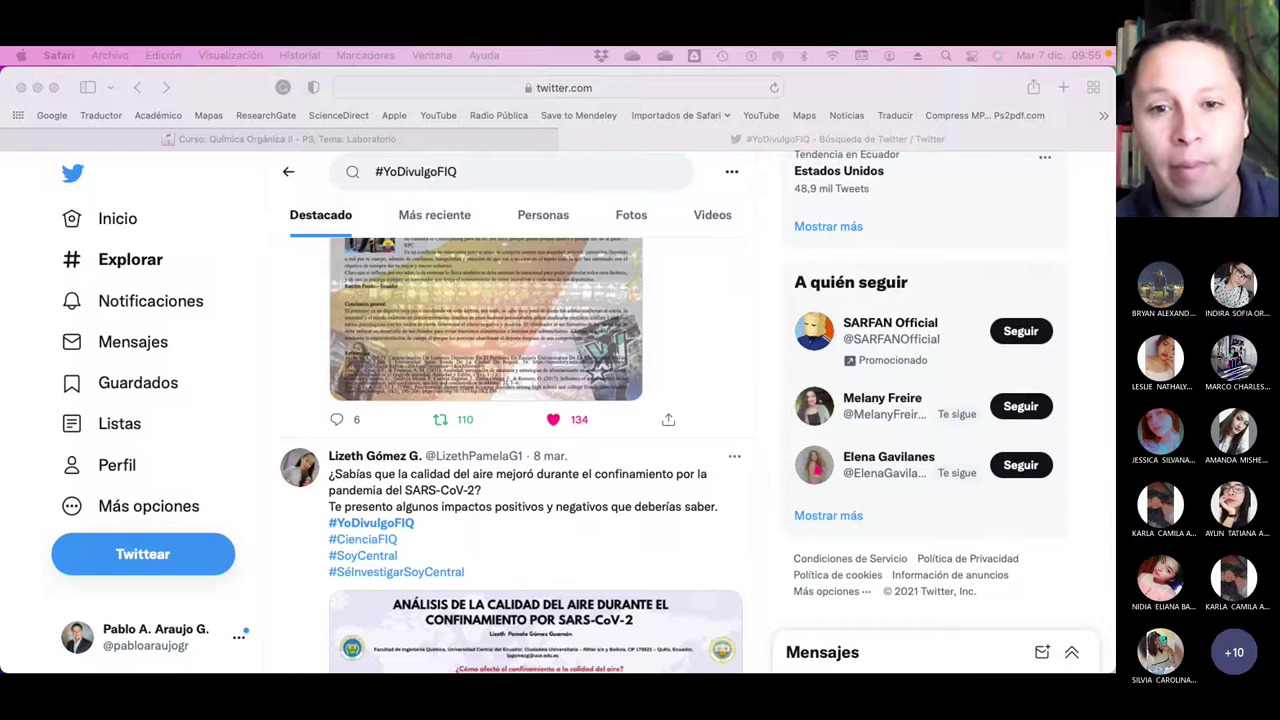
Show the colorants sheet in Excel, and return to Twitter in Safari to read the air-quality post's text enlarged
{"action": "key", "text": "super+Tab"}
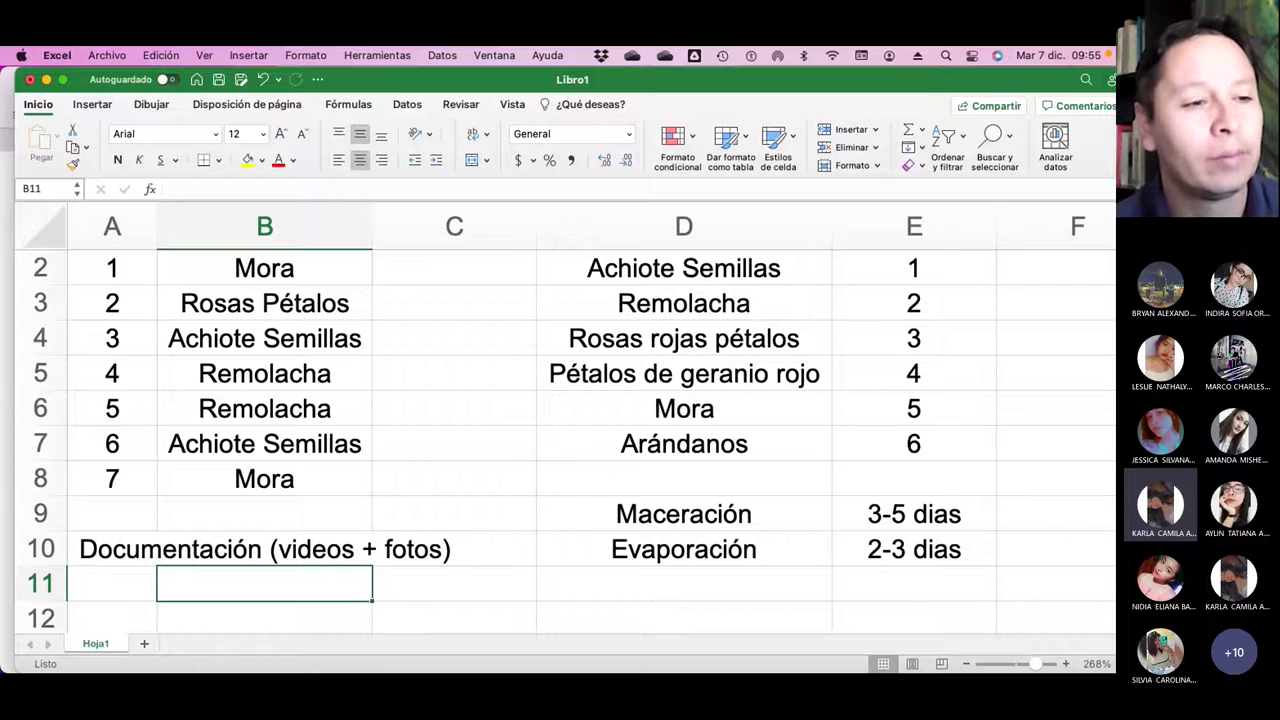
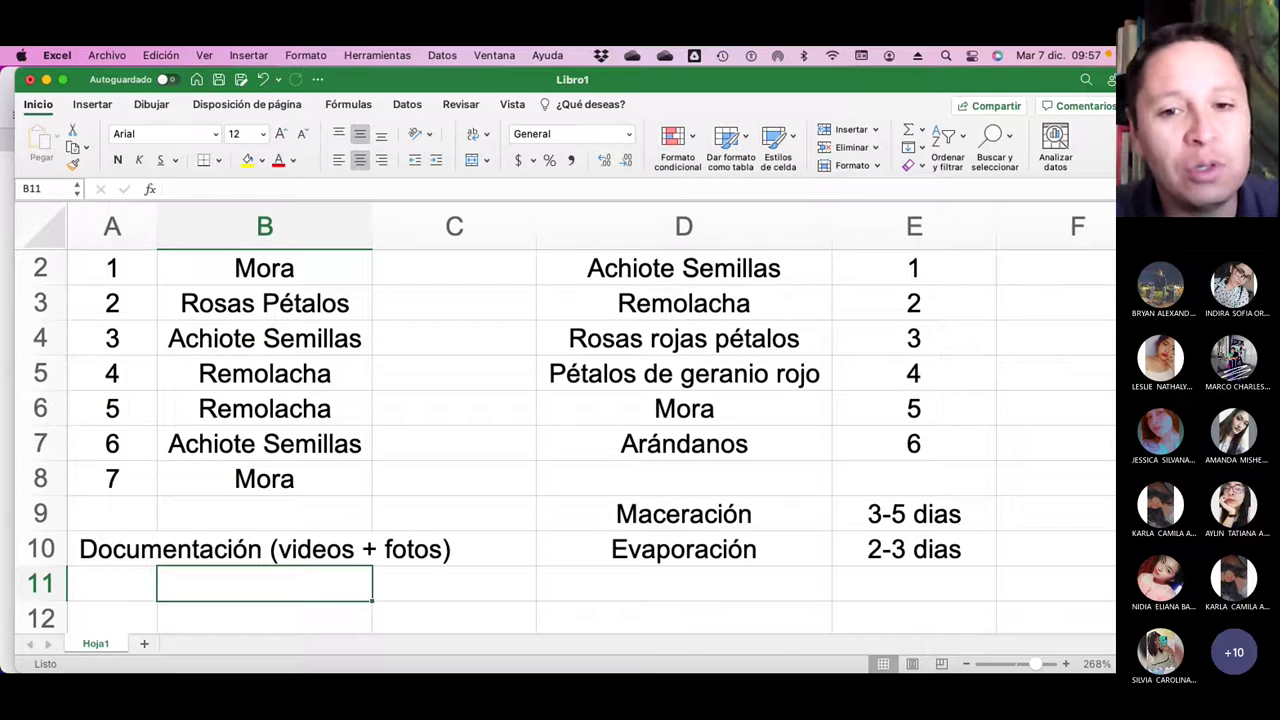
{"action": "key", "text": "super+Tab"}
{"action": "scroll", "coordinate": [455, 525], "scroll_direction": "down", "scroll_amount": 3}
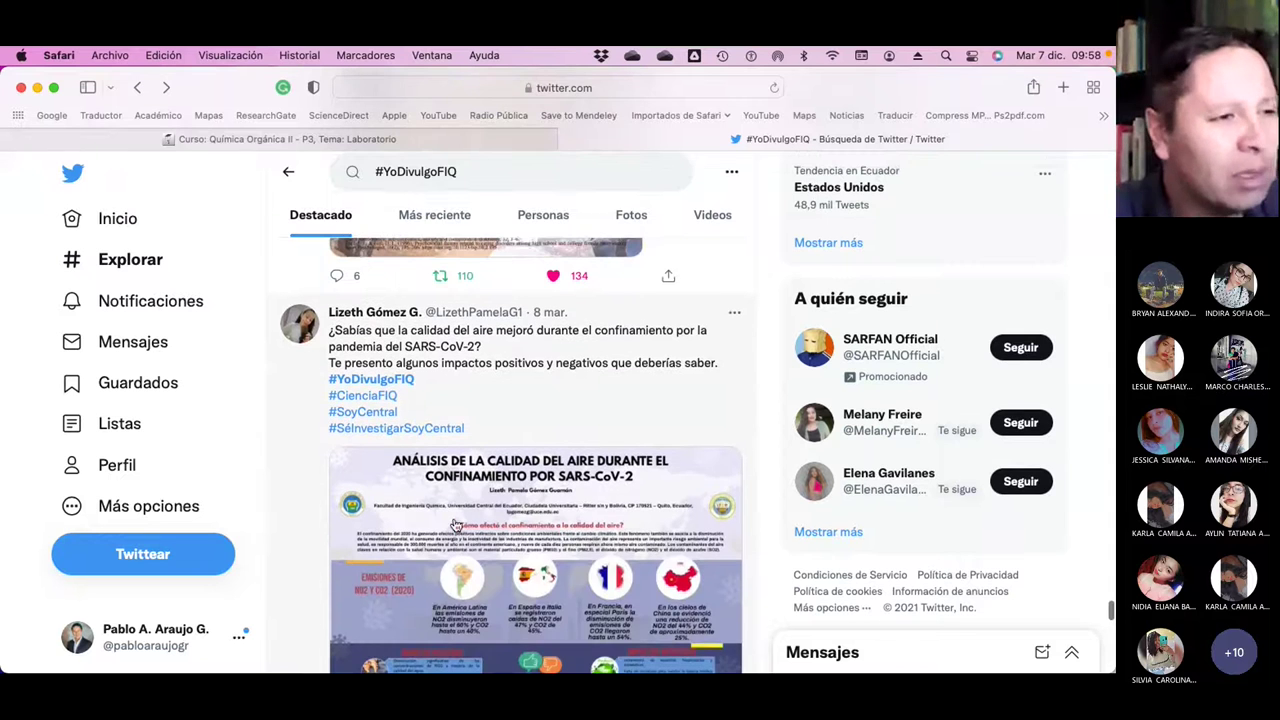
{"action": "scroll", "coordinate": [455, 525], "scroll_direction": "up", "scroll_amount": 5}
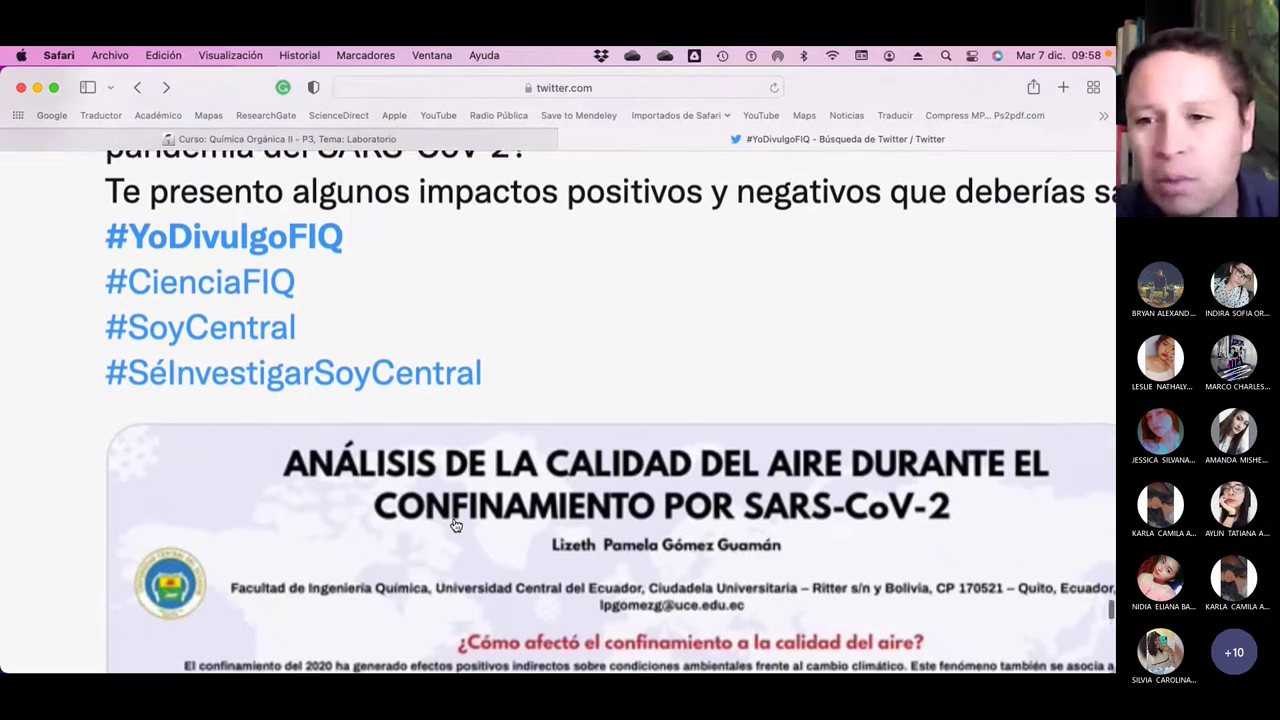
{"action": "scroll", "coordinate": [455, 525], "scroll_direction": "up", "scroll_amount": 5}
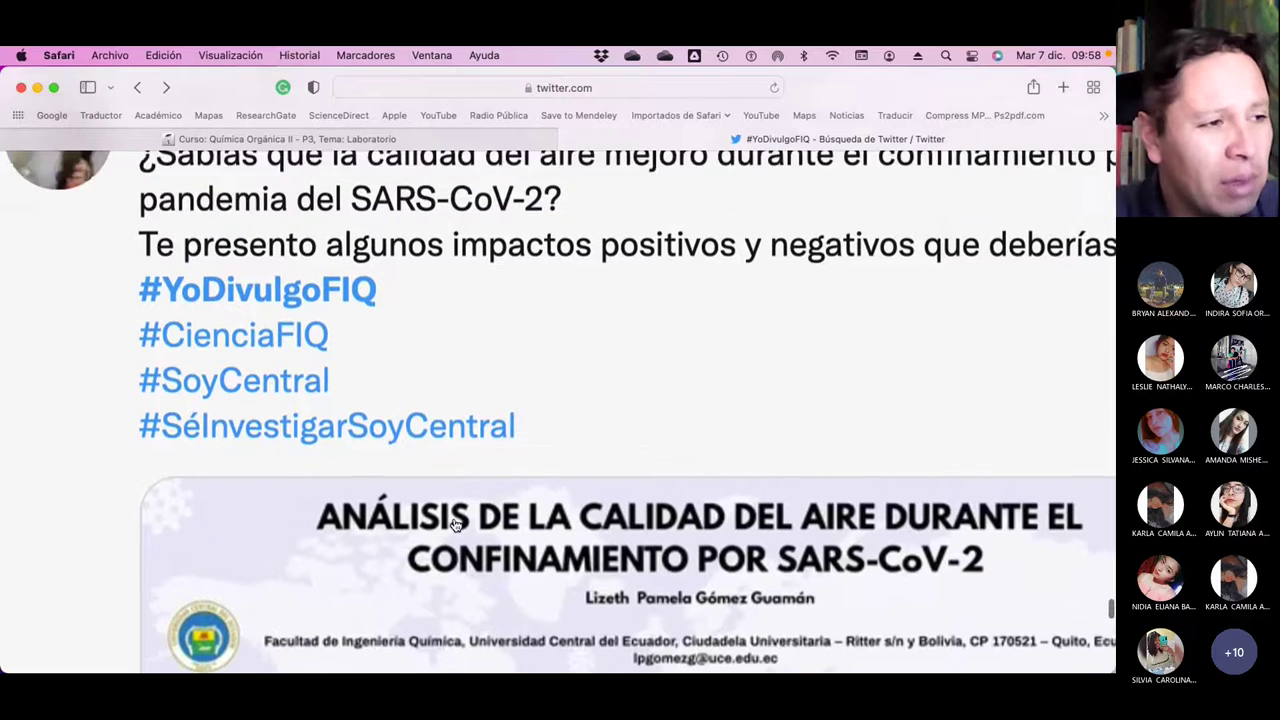
{"action": "scroll", "coordinate": [455, 525], "scroll_direction": "up", "scroll_amount": 1}
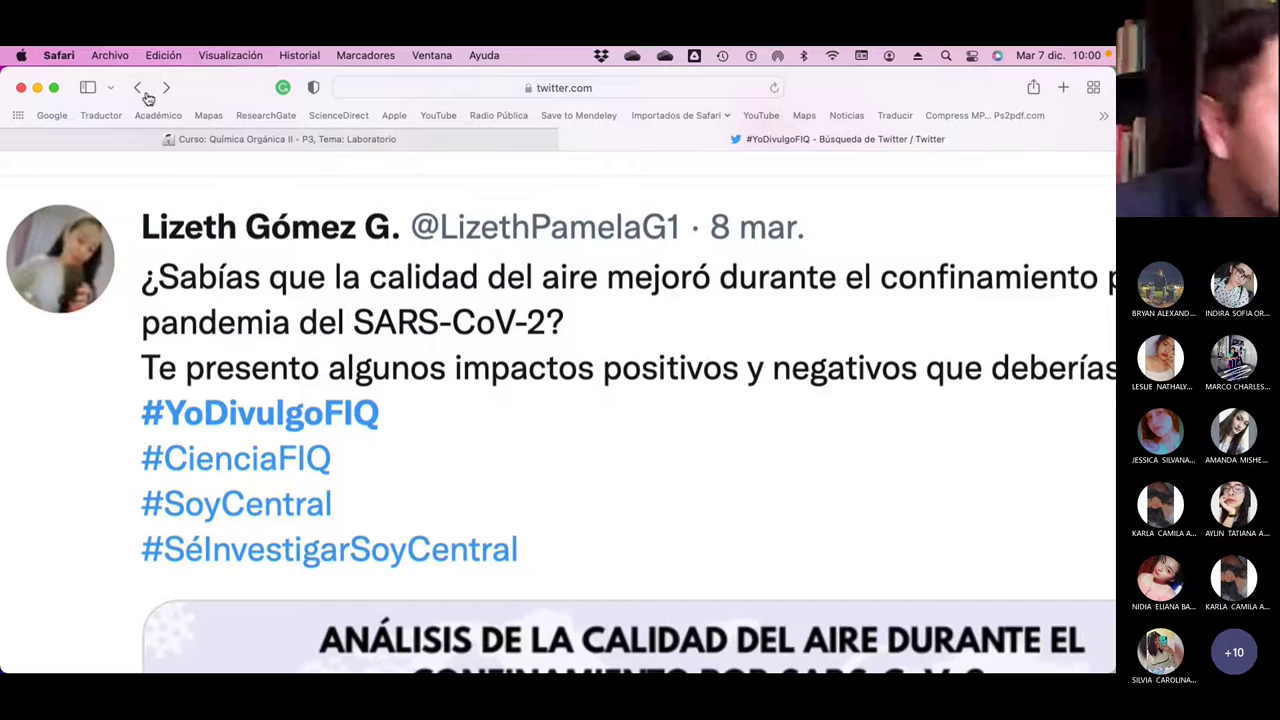
View the air-quality post's thread and its author's profile, and return to the #YoDivulgoFIQ search
{"action": "left_click", "coordinate": [268, 258]}
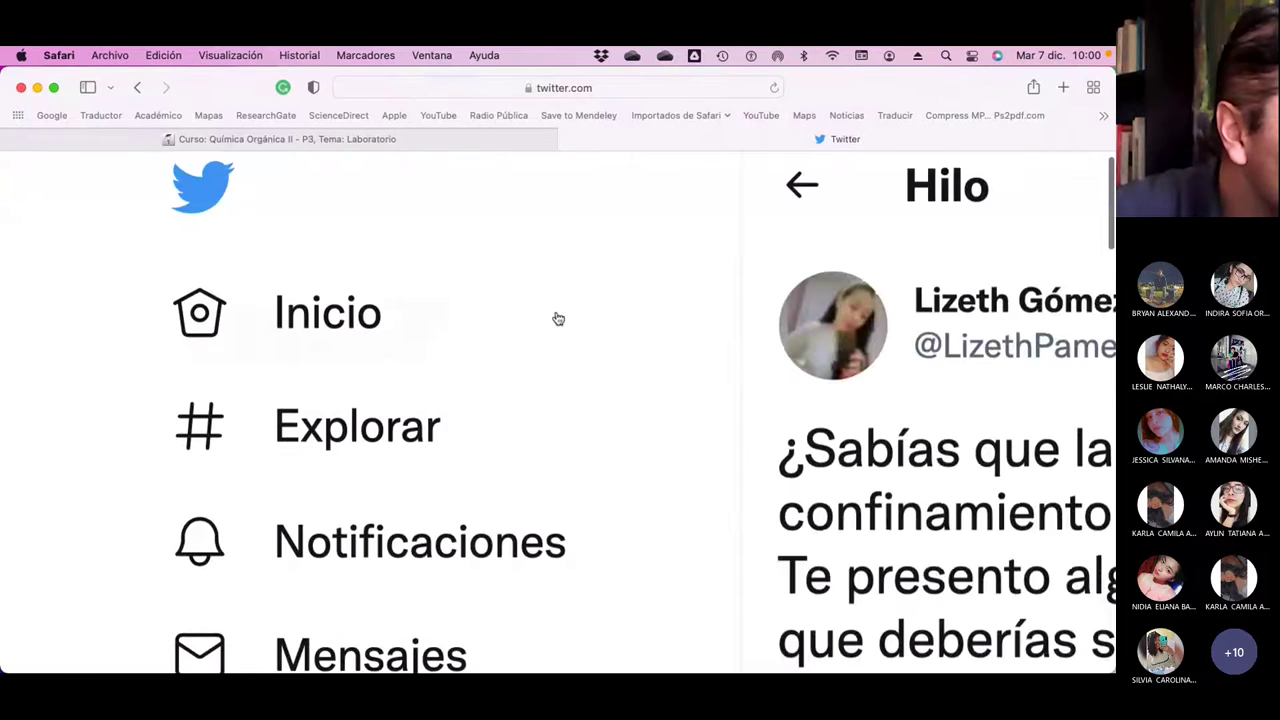
{"action": "scroll", "coordinate": [557, 318], "scroll_direction": "down", "scroll_amount": 5}
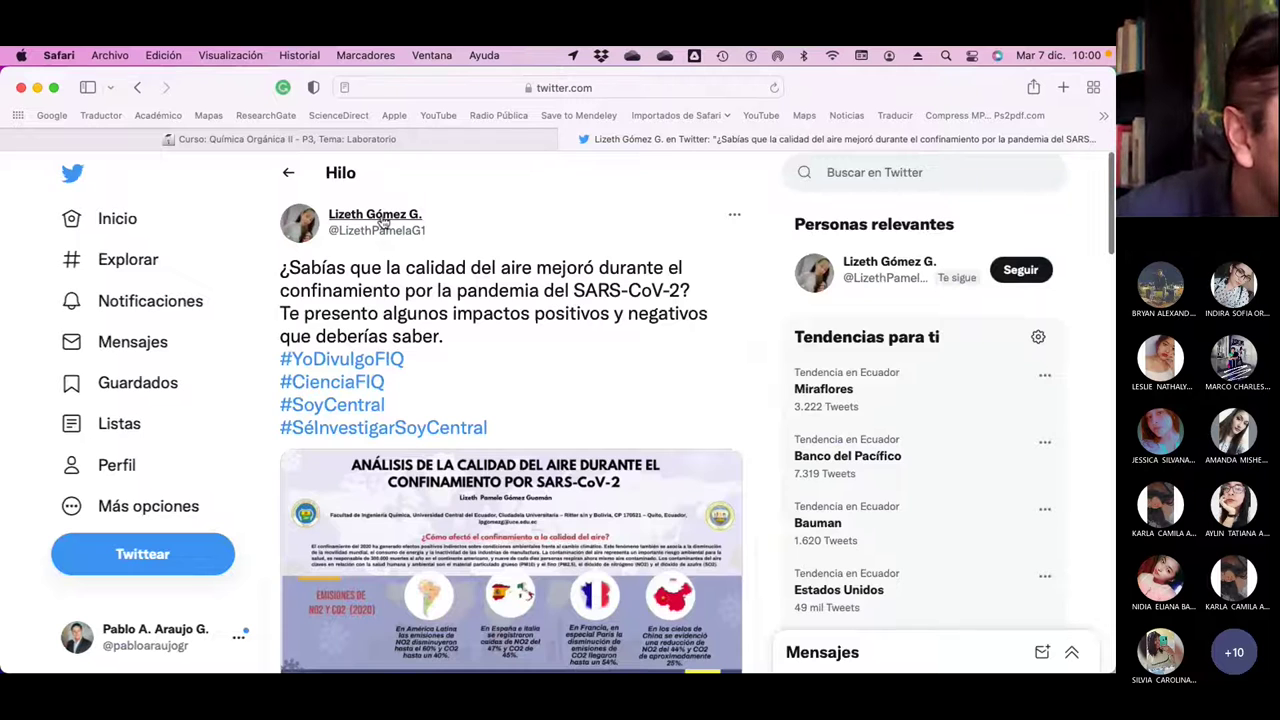
{"action": "left_click", "coordinate": [380, 217]}
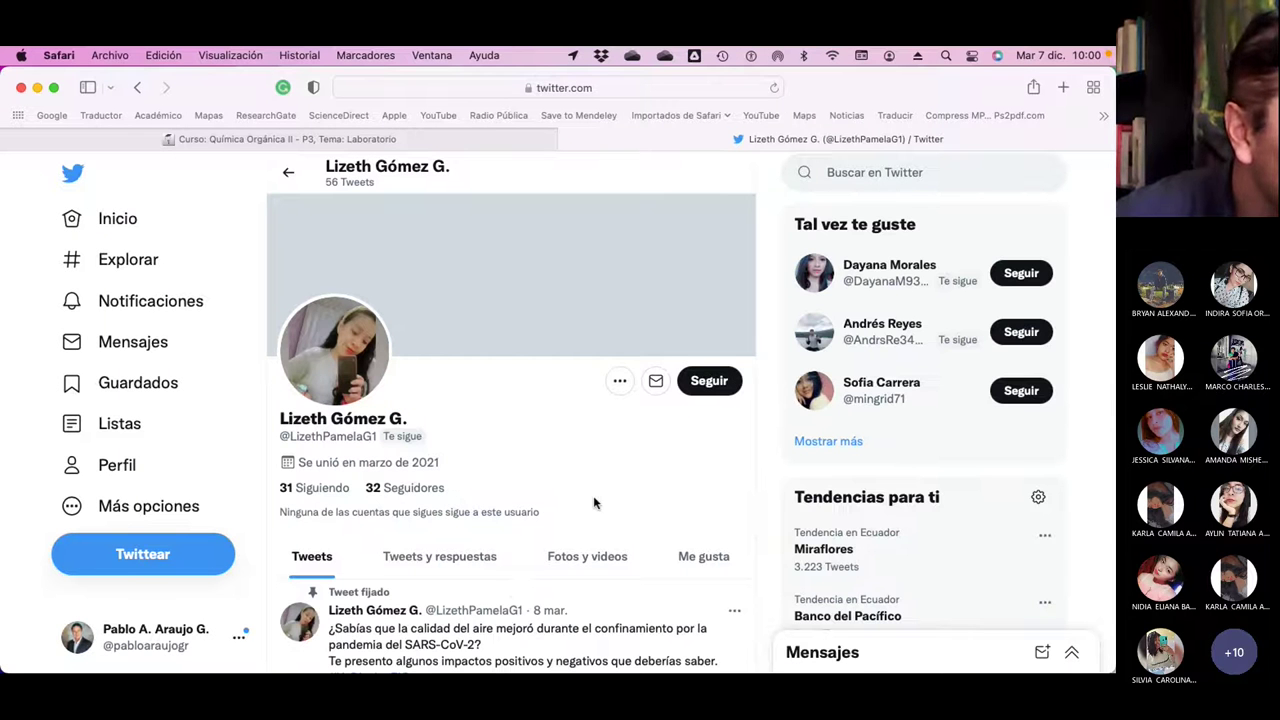
{"action": "scroll", "coordinate": [595, 503], "scroll_direction": "down", "scroll_amount": 1}
{"action": "scroll", "coordinate": [595, 503], "scroll_direction": "down", "scroll_amount": 3}
{"action": "scroll", "coordinate": [450, 400], "scroll_direction": "up", "scroll_amount": 5}
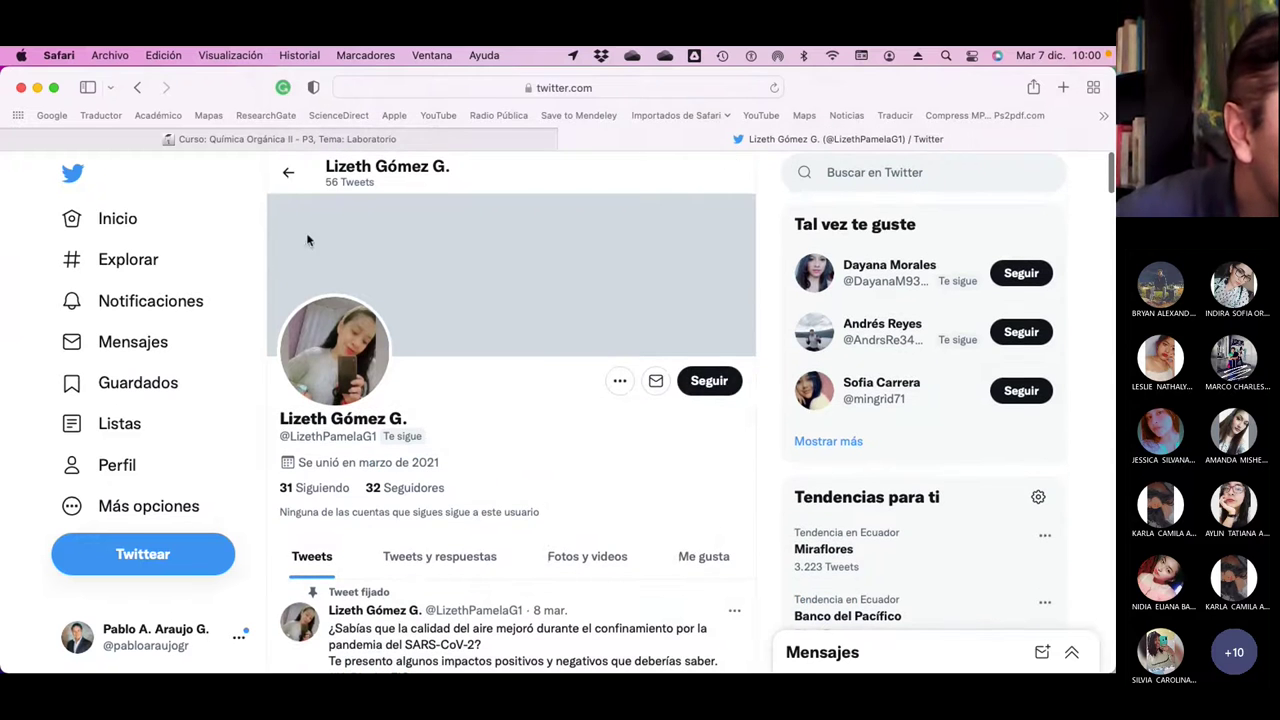
{"action": "left_click", "coordinate": [288, 175]}
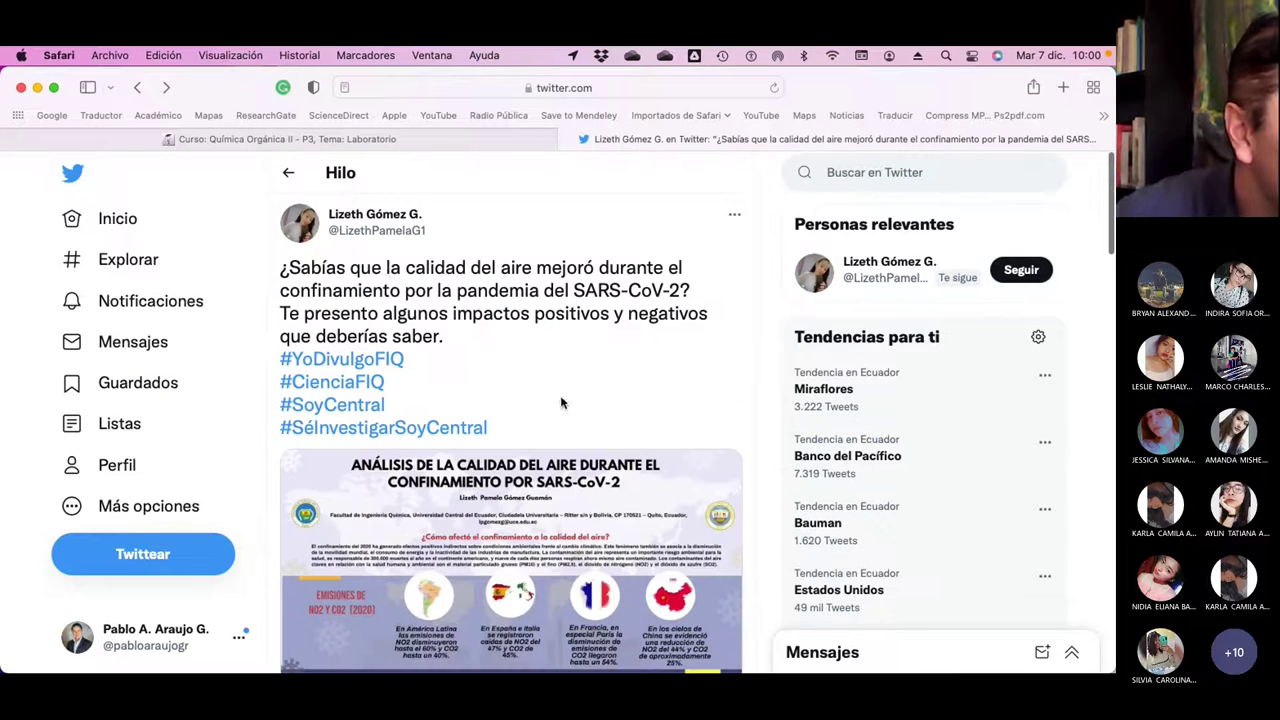
{"action": "left_click", "coordinate": [288, 172]}
Browse the featured posts from the air-quality poster down to the manga poster, and go back to the vitamin B12 post enlarged
{"action": "scroll", "coordinate": [463, 280], "scroll_direction": "up", "scroll_amount": 5}
{"action": "scroll", "coordinate": [569, 366], "scroll_direction": "down", "scroll_amount": 5}
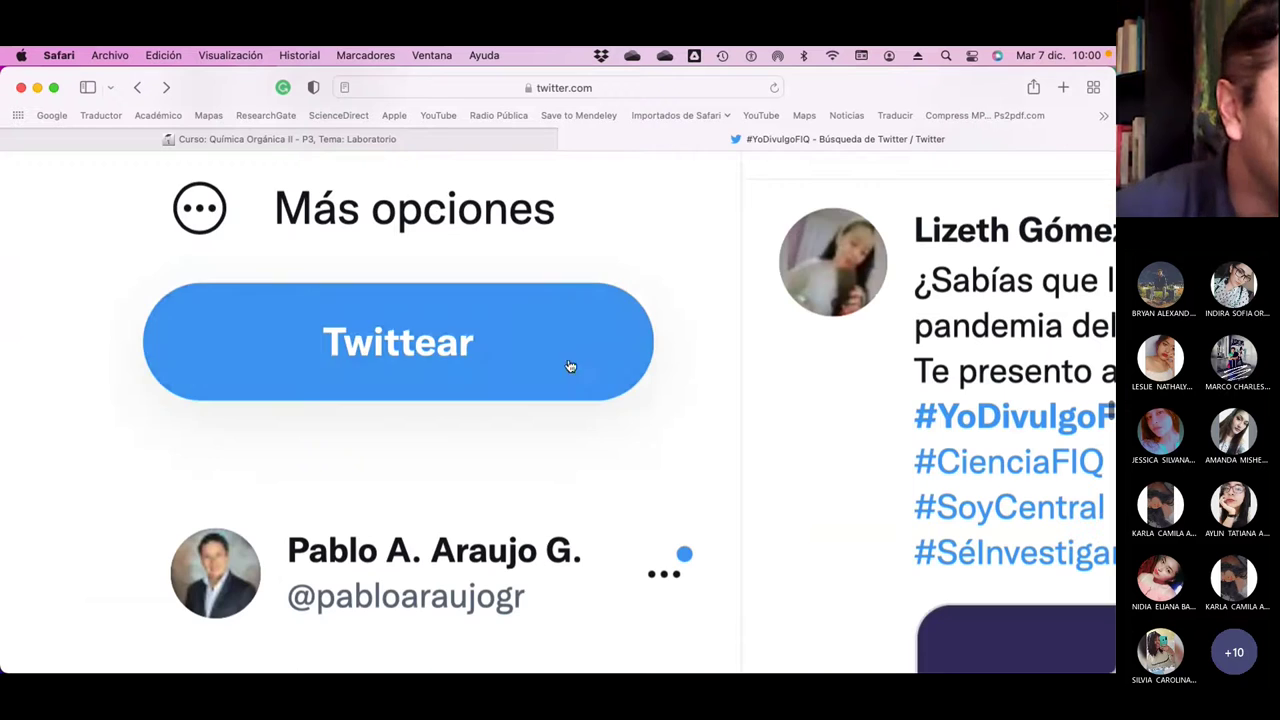
{"action": "scroll", "coordinate": [593, 410], "scroll_direction": "down", "scroll_amount": 5}
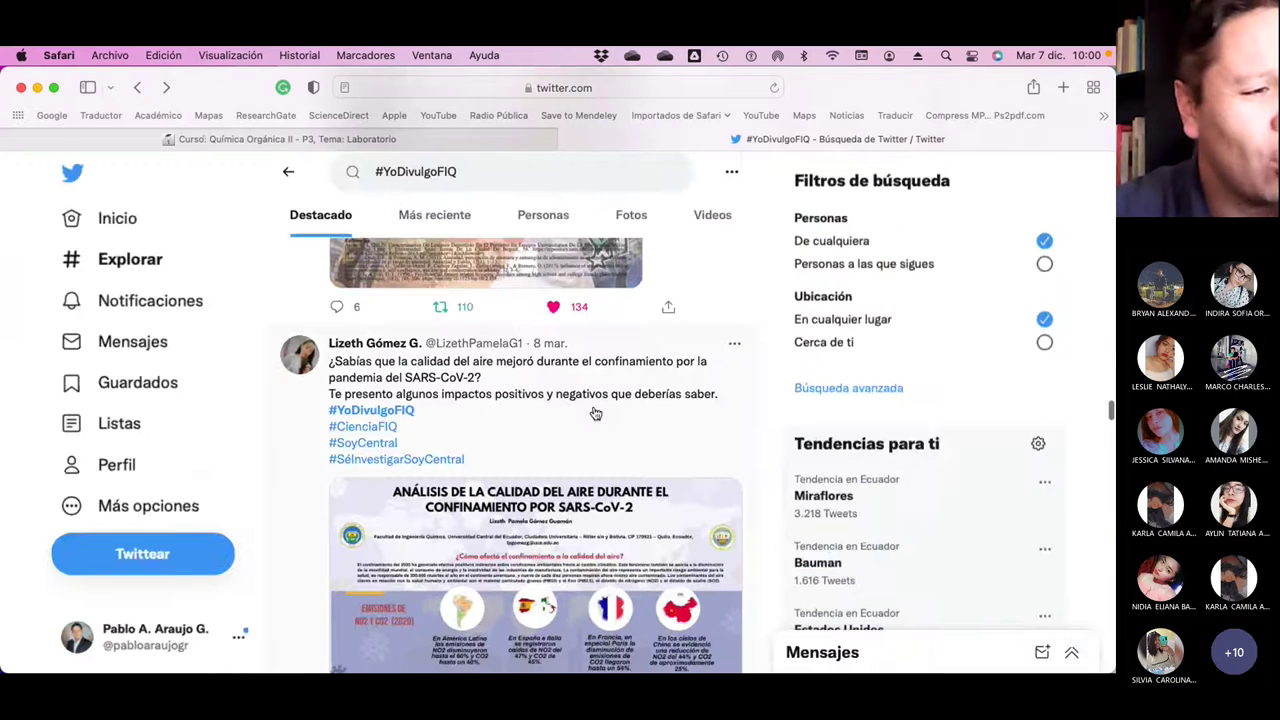
{"action": "scroll", "coordinate": [593, 412], "scroll_direction": "down", "scroll_amount": 8}
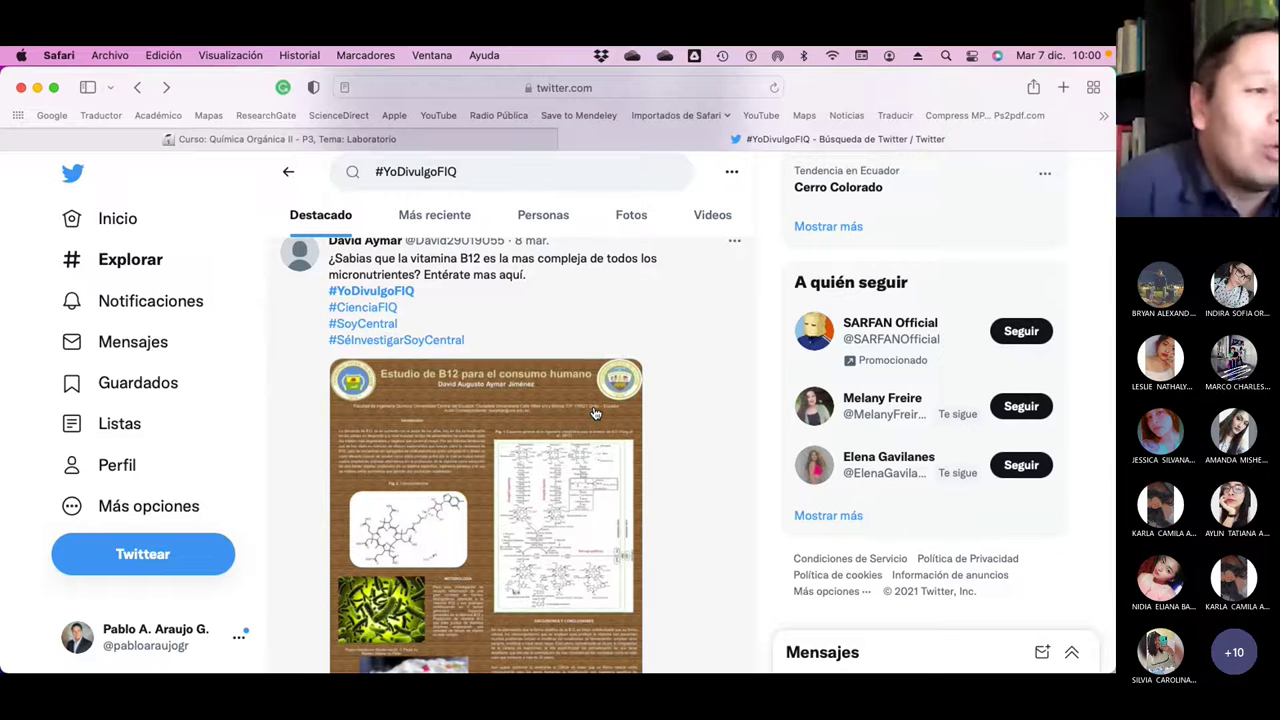
{"action": "scroll", "coordinate": [594, 413], "scroll_direction": "up", "scroll_amount": 1}
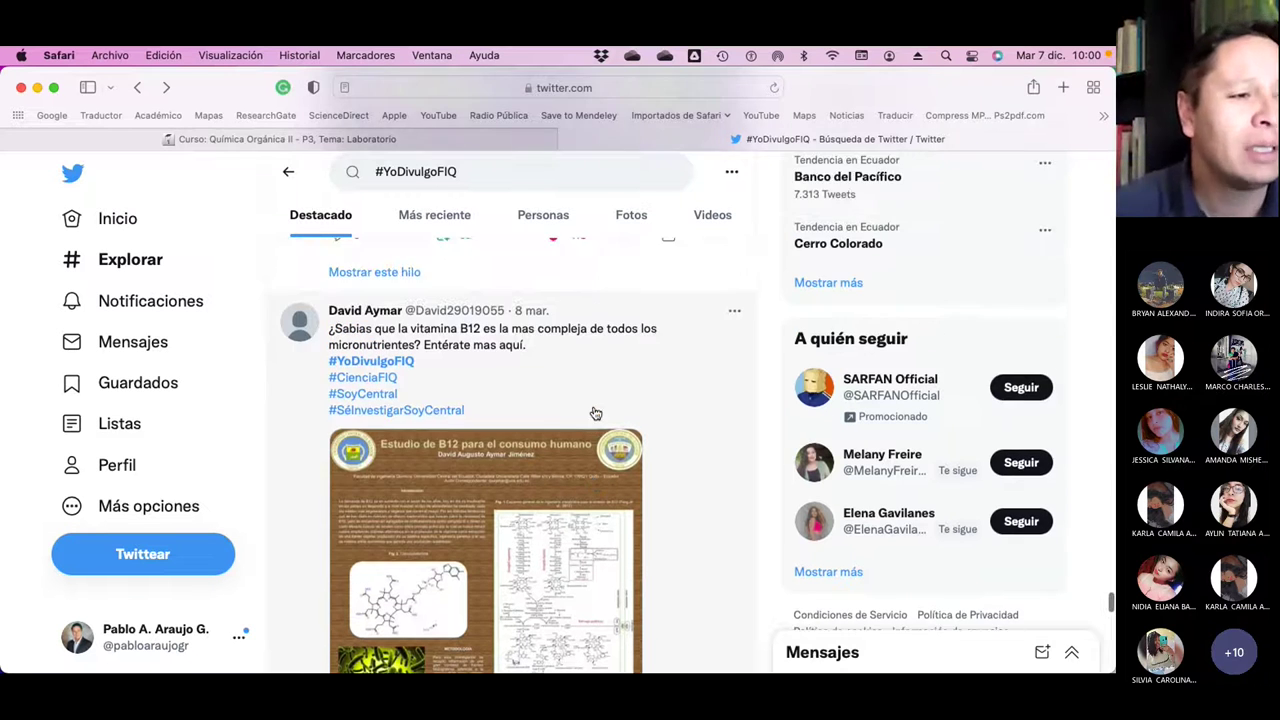
{"action": "scroll", "coordinate": [594, 413], "scroll_direction": "down", "scroll_amount": 10}
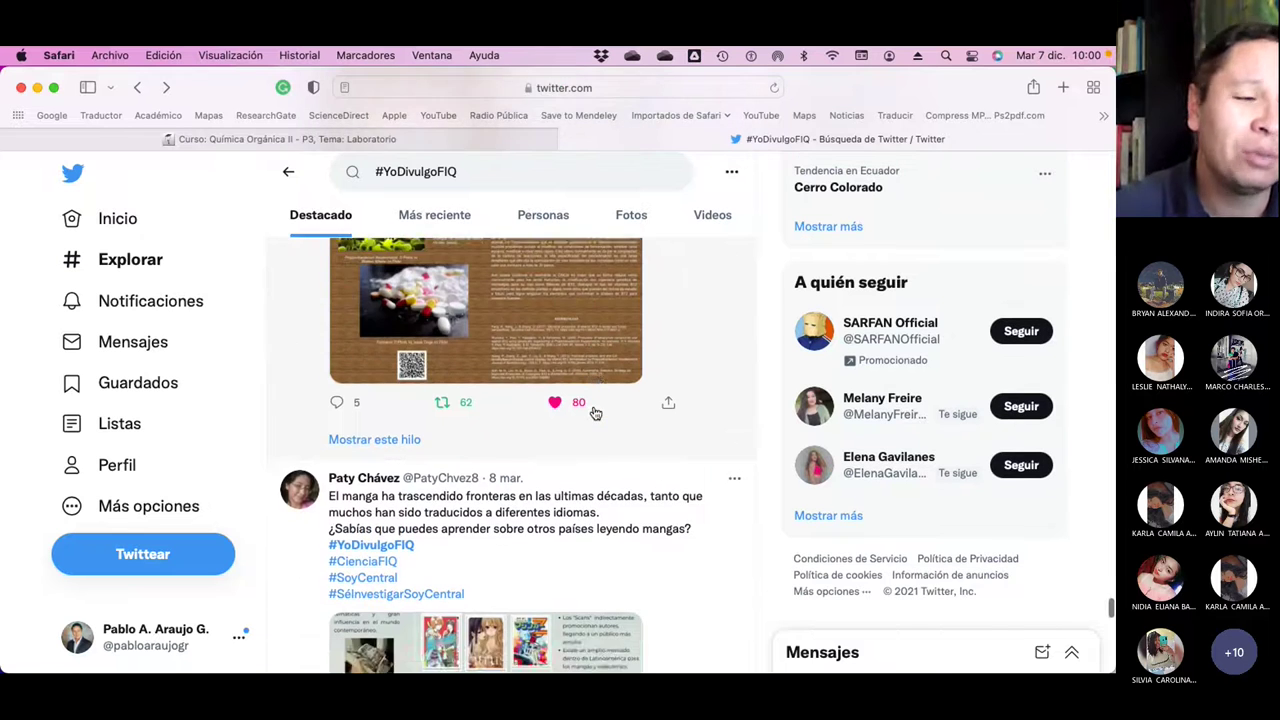
{"action": "scroll", "coordinate": [594, 413], "scroll_direction": "down", "scroll_amount": 3}
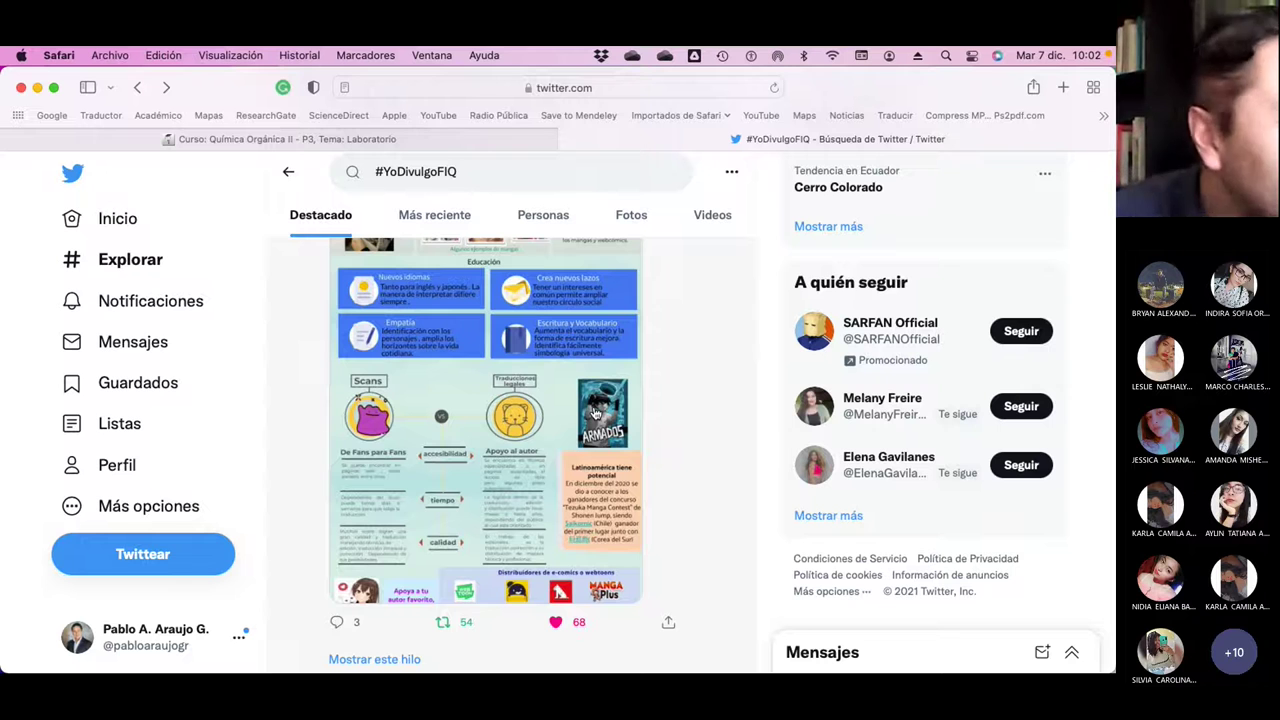
{"action": "scroll", "coordinate": [535, 302], "scroll_direction": "up", "scroll_amount": 5}
{"action": "scroll", "coordinate": [535, 302], "scroll_direction": "up", "scroll_amount": 6}
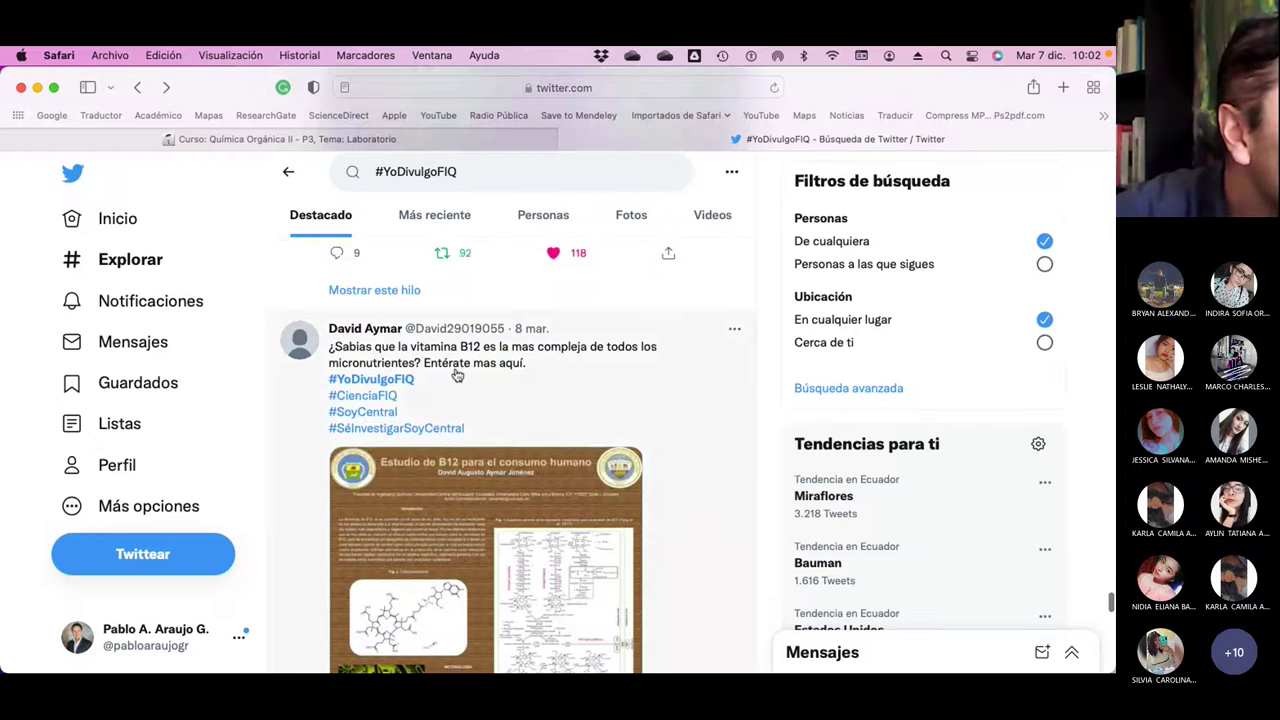
{"action": "scroll", "coordinate": [457, 380], "scroll_direction": "up", "scroll_amount": 5}
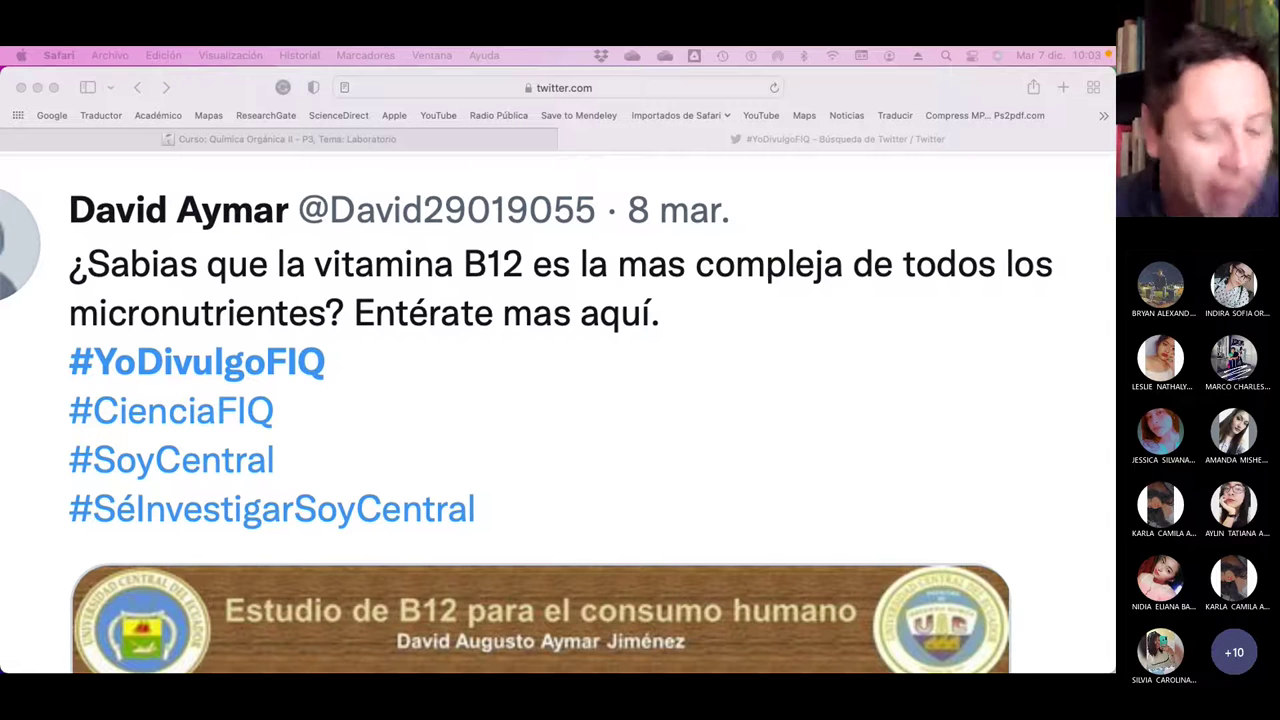
Load the Mentimeter website in place of the Twitter search
{"action": "left_click", "coordinate": [540, 88]}
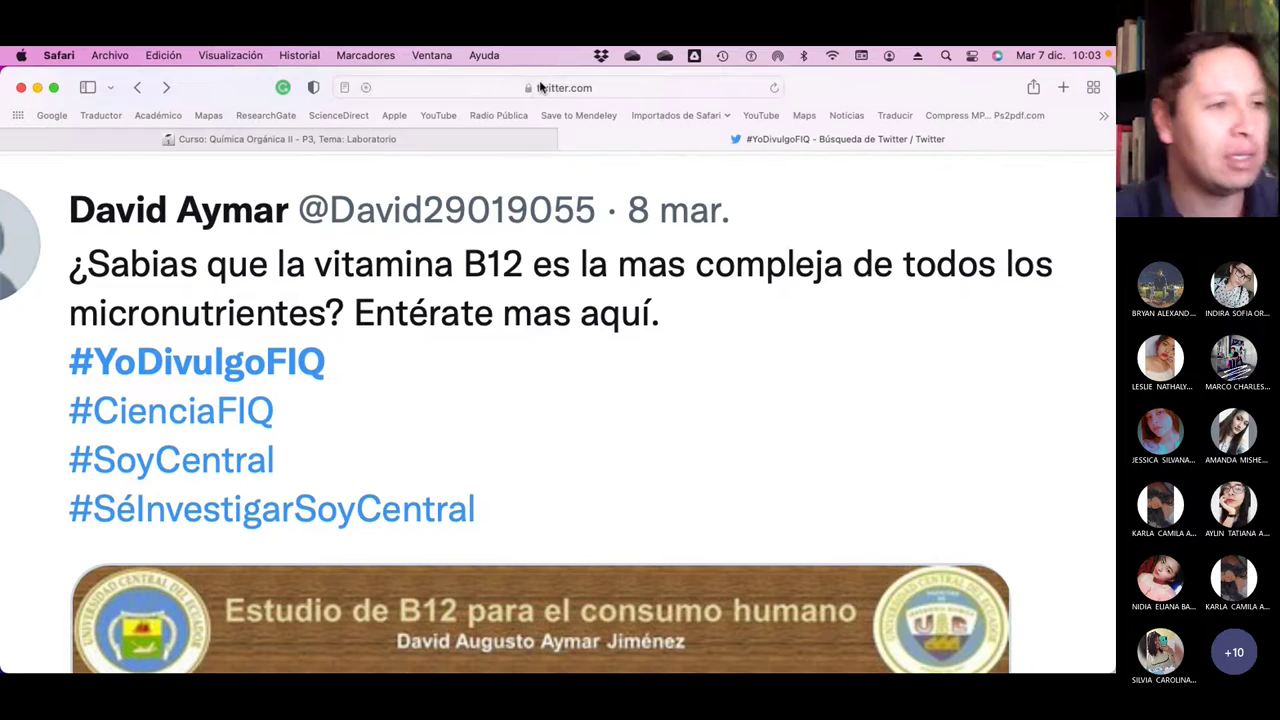
{"action": "type", "text": "menti"}
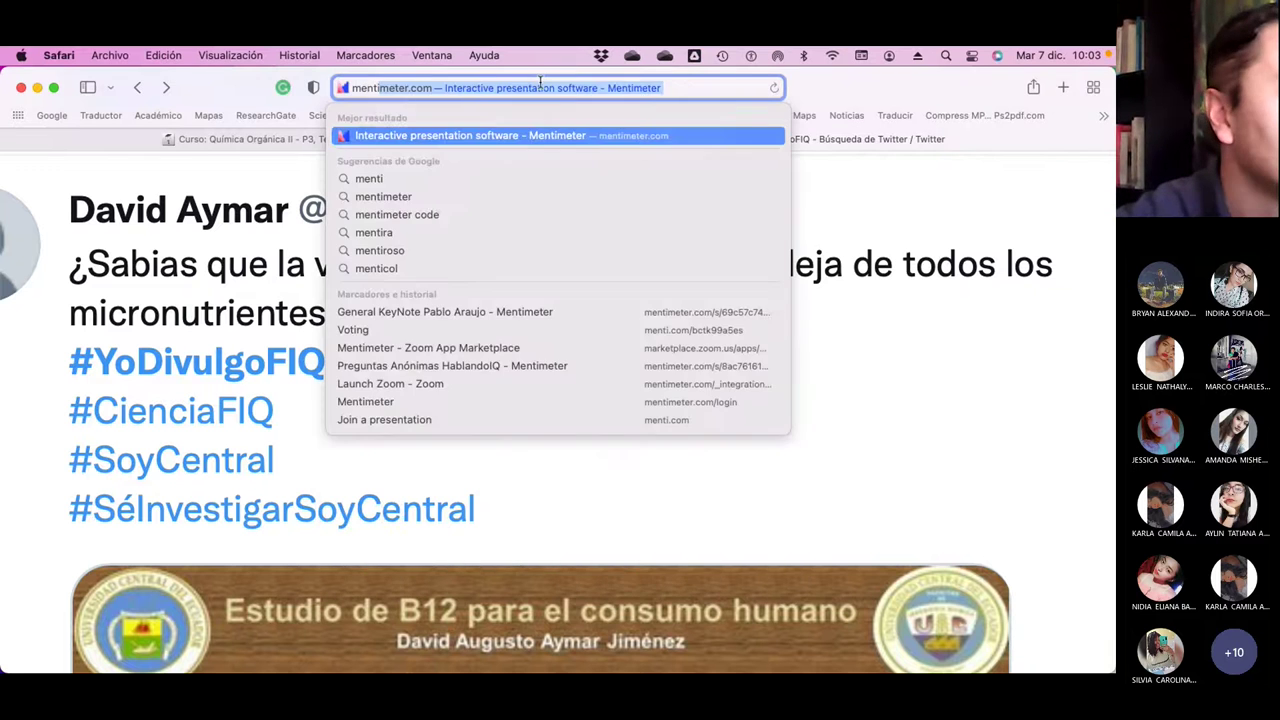
{"action": "key", "text": "Return"}
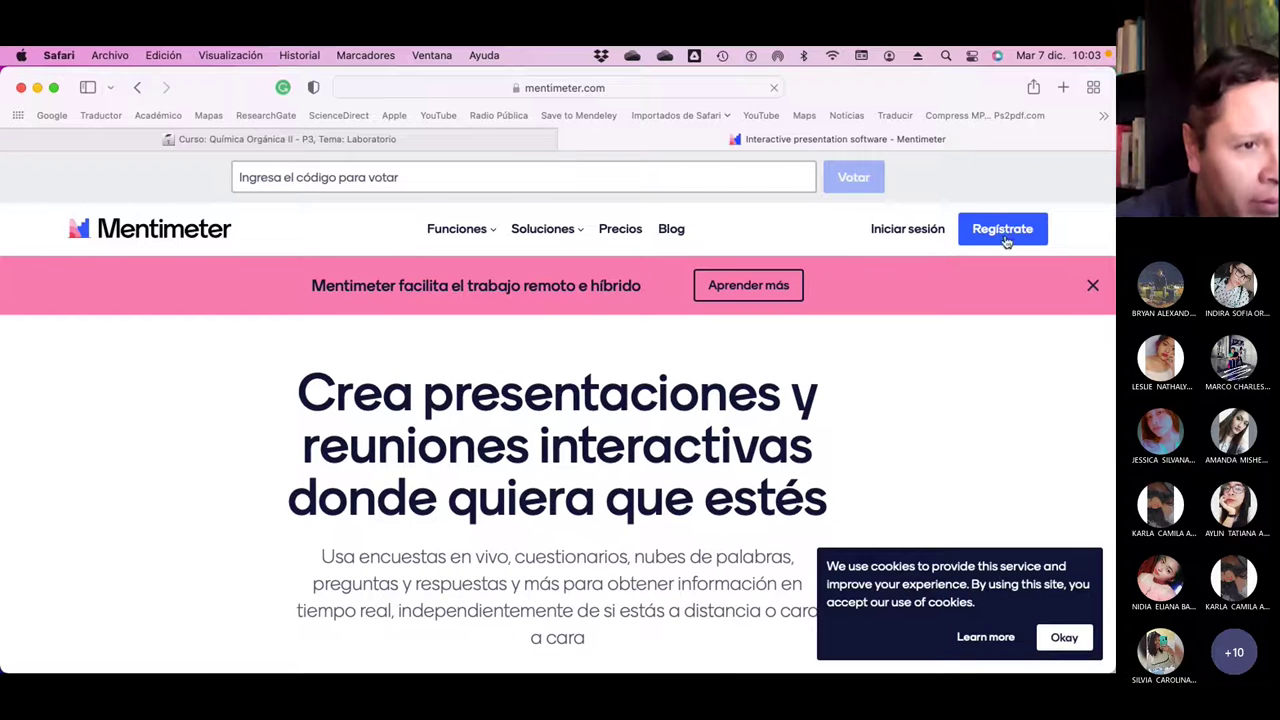
Sign in to Mentimeter with the saved account e-mail and password, and open the General KeyNote presentation for editing
{"action": "left_click", "coordinate": [906, 229]}
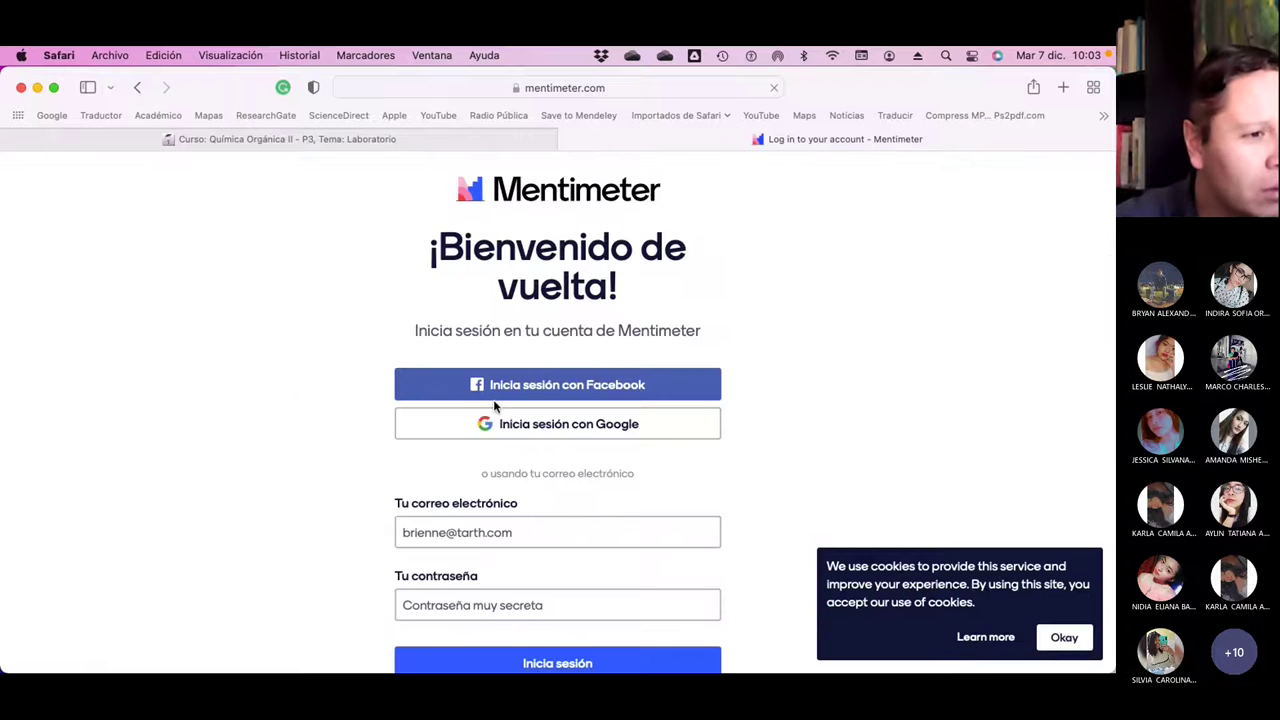
{"action": "left_click", "coordinate": [482, 535]}
{"action": "left_click", "coordinate": [476, 590]}
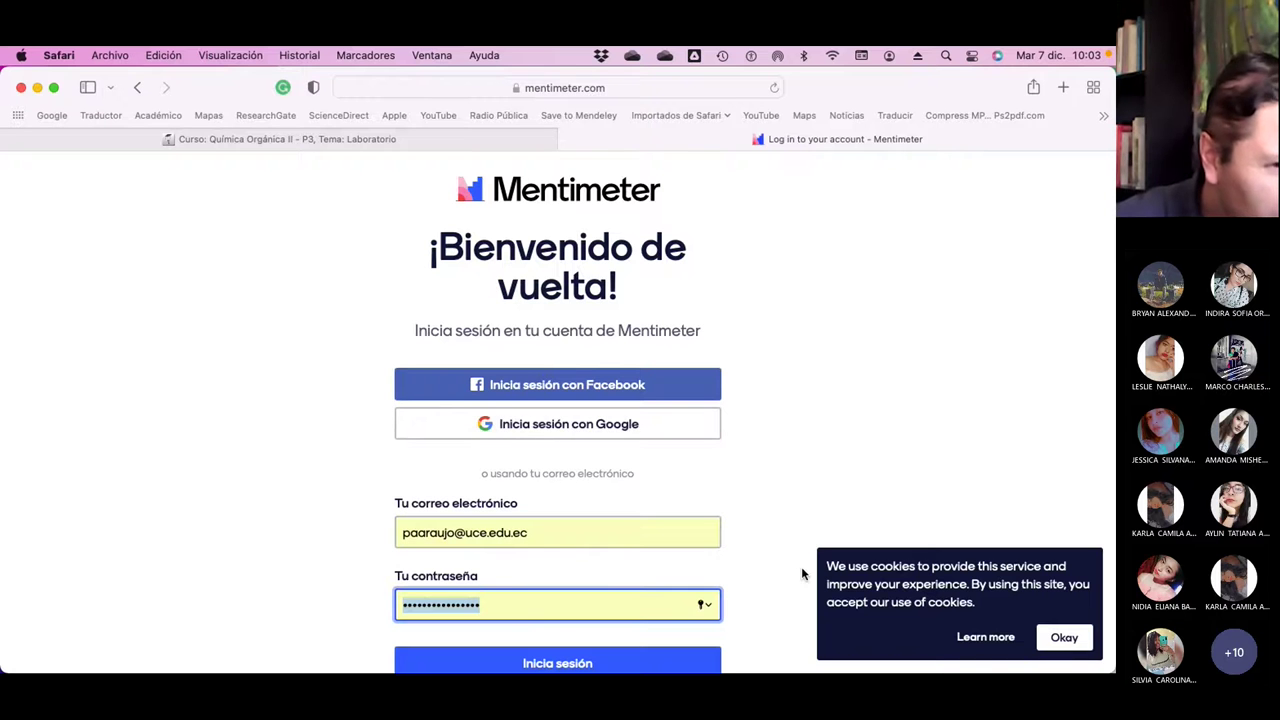
{"action": "scroll", "coordinate": [765, 557], "scroll_direction": "down", "scroll_amount": 2}
{"action": "left_click", "coordinate": [618, 562]}
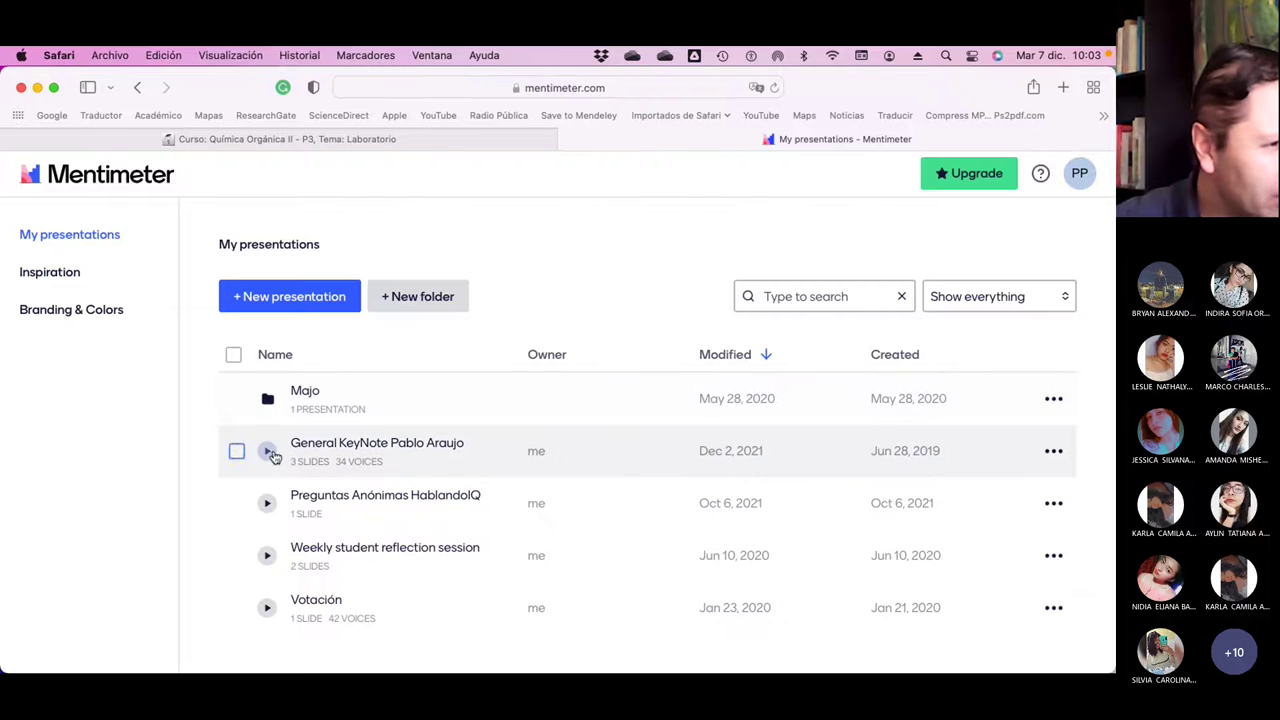
{"action": "left_click", "coordinate": [330, 446]}
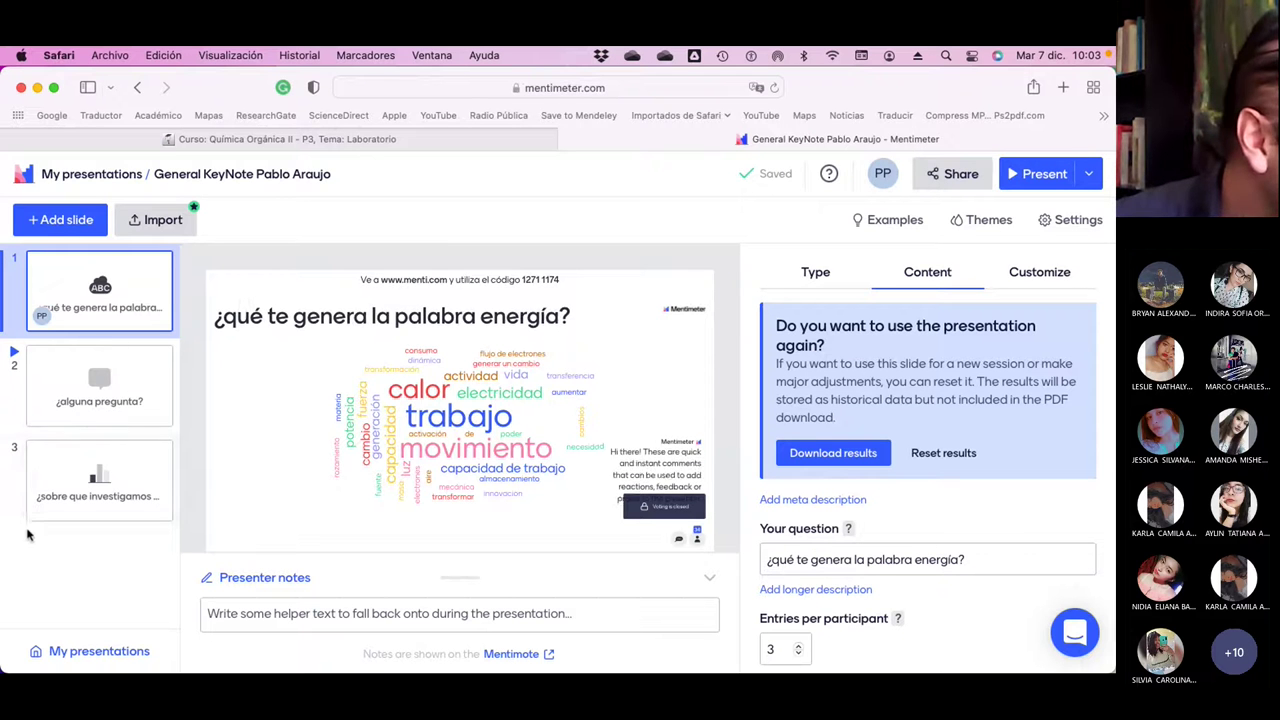
{"action": "left_click", "coordinate": [62, 222]}
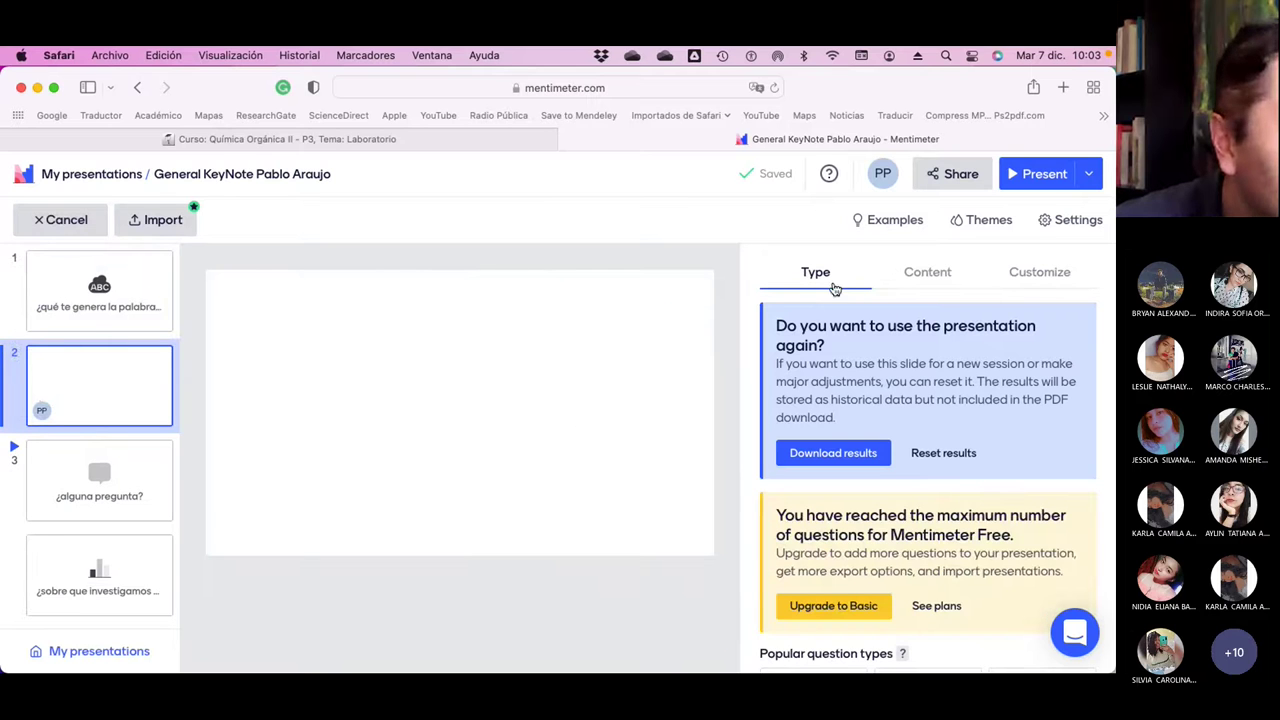
{"action": "scroll", "coordinate": [902, 508], "scroll_direction": "down", "scroll_amount": 5}
{"action": "scroll", "coordinate": [902, 508], "scroll_direction": "down", "scroll_amount": 1}
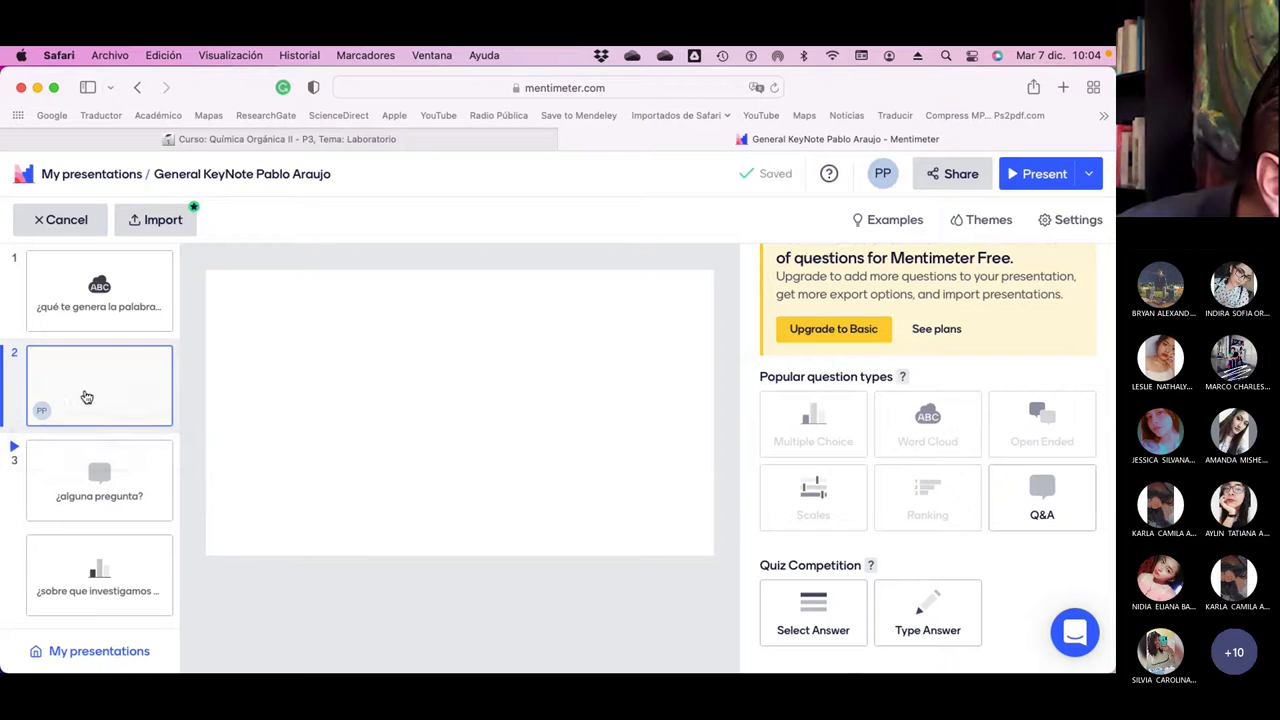
{"action": "left_click", "coordinate": [57, 224]}
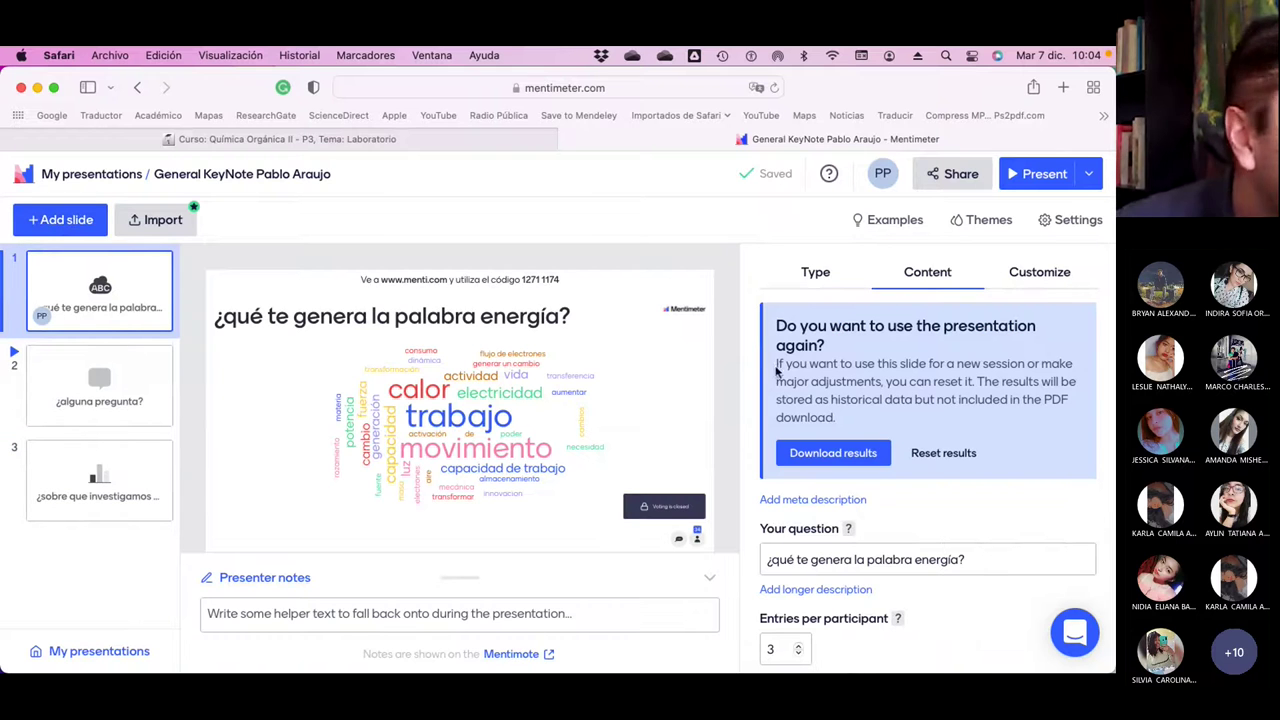
Review the slide types available for the "¿qué te genera la palabra energía?" word cloud slide and reset its results
{"action": "left_click", "coordinate": [803, 276]}
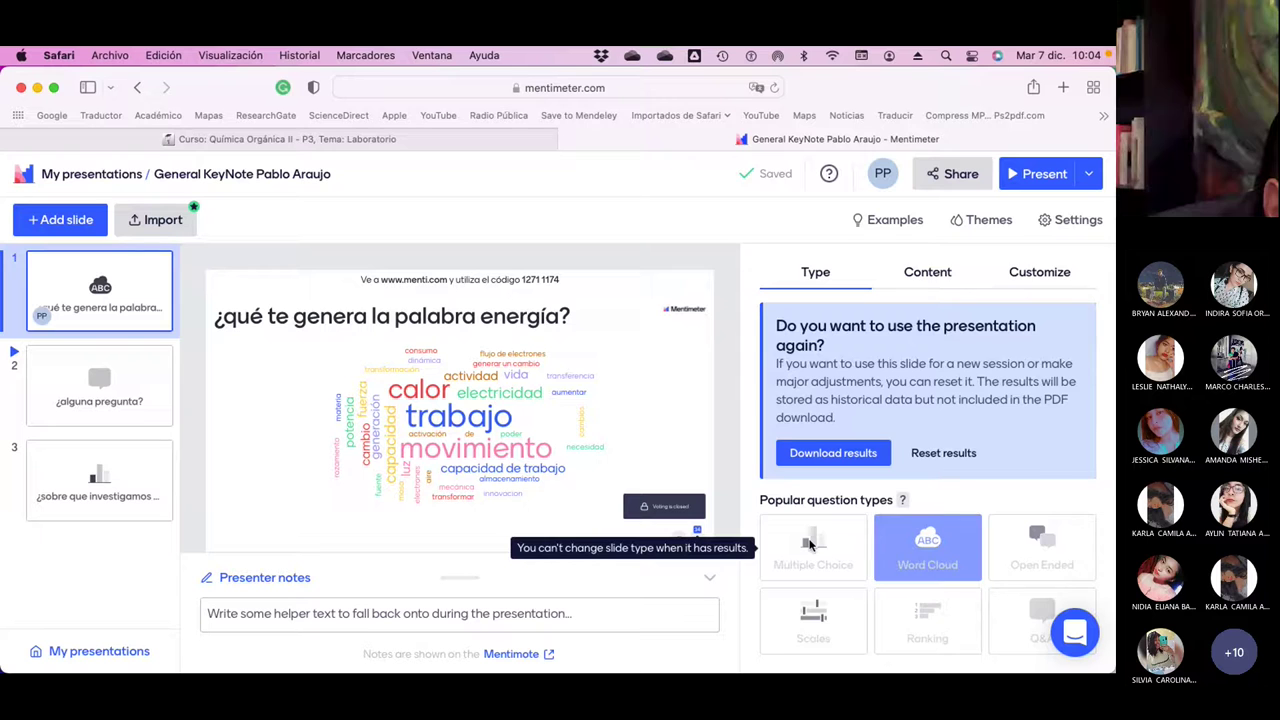
{"action": "scroll", "coordinate": [812, 543], "scroll_direction": "down", "scroll_amount": 3}
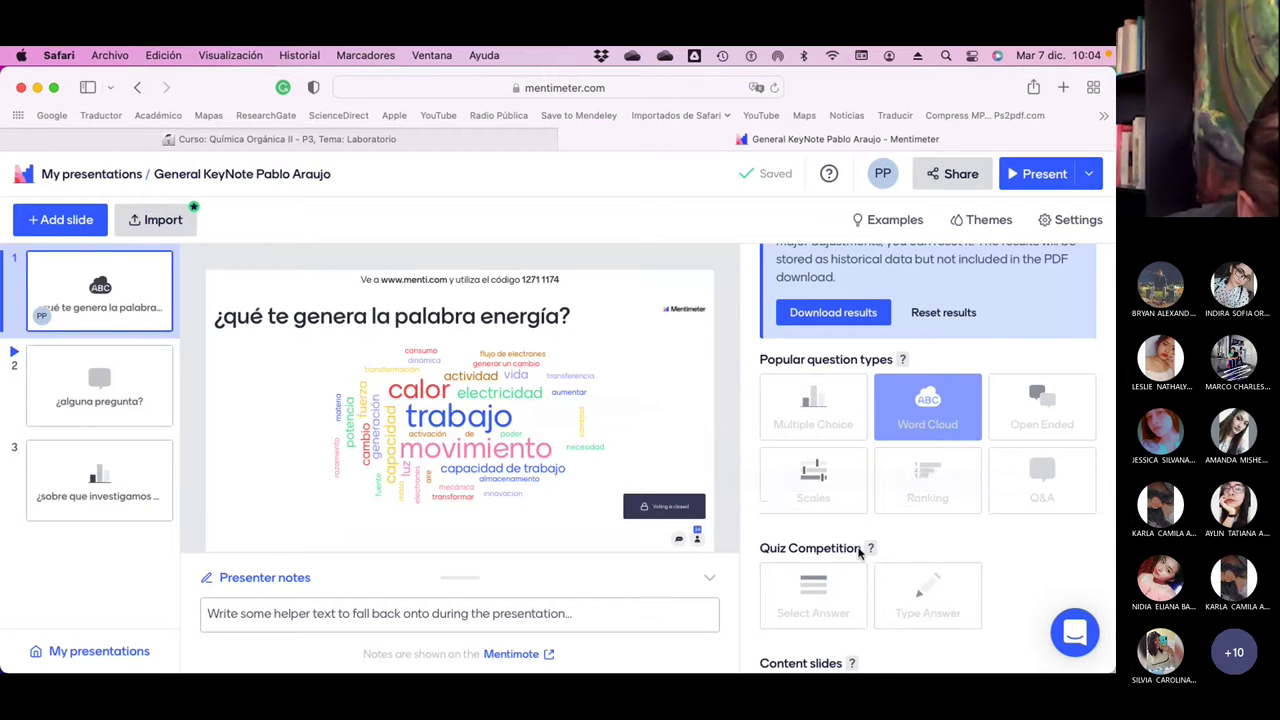
{"action": "scroll", "coordinate": [858, 553], "scroll_direction": "down", "scroll_amount": 5}
{"action": "scroll", "coordinate": [858, 553], "scroll_direction": "down", "scroll_amount": 2}
{"action": "scroll", "coordinate": [858, 553], "scroll_direction": "up", "scroll_amount": 10}
{"action": "scroll", "coordinate": [858, 553], "scroll_direction": "down", "scroll_amount": 2}
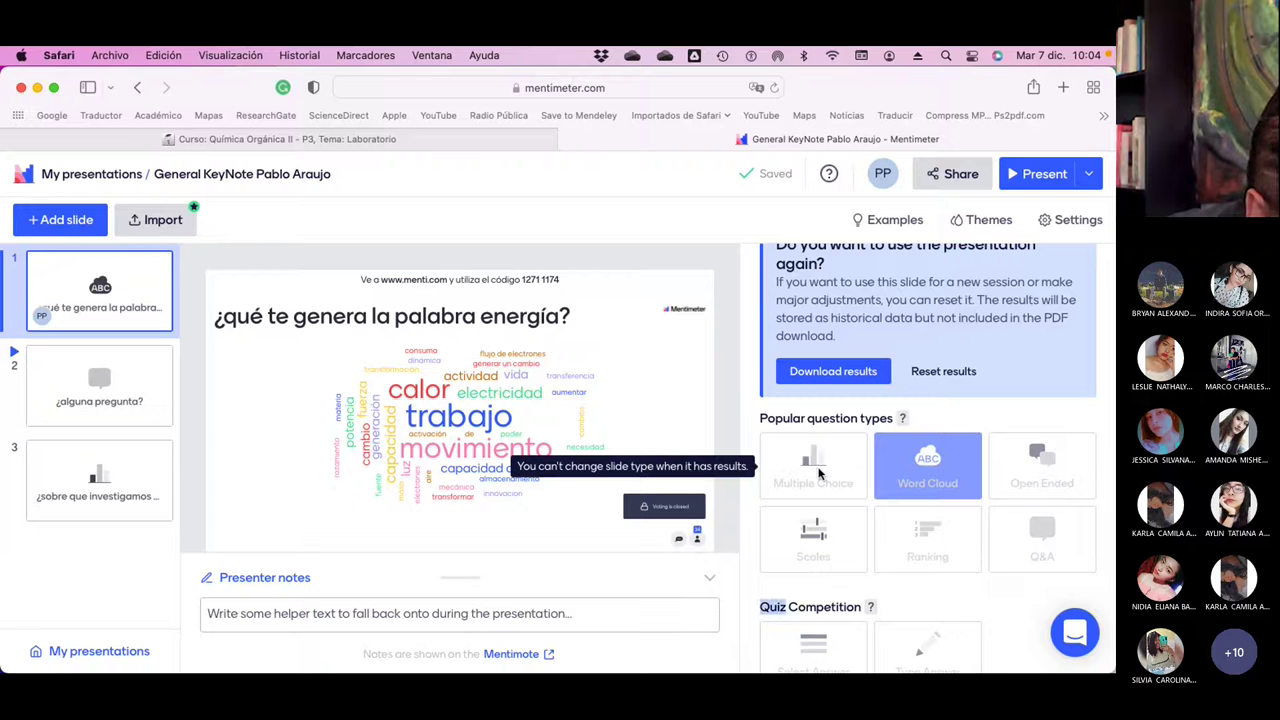
{"action": "left_click", "coordinate": [940, 375]}
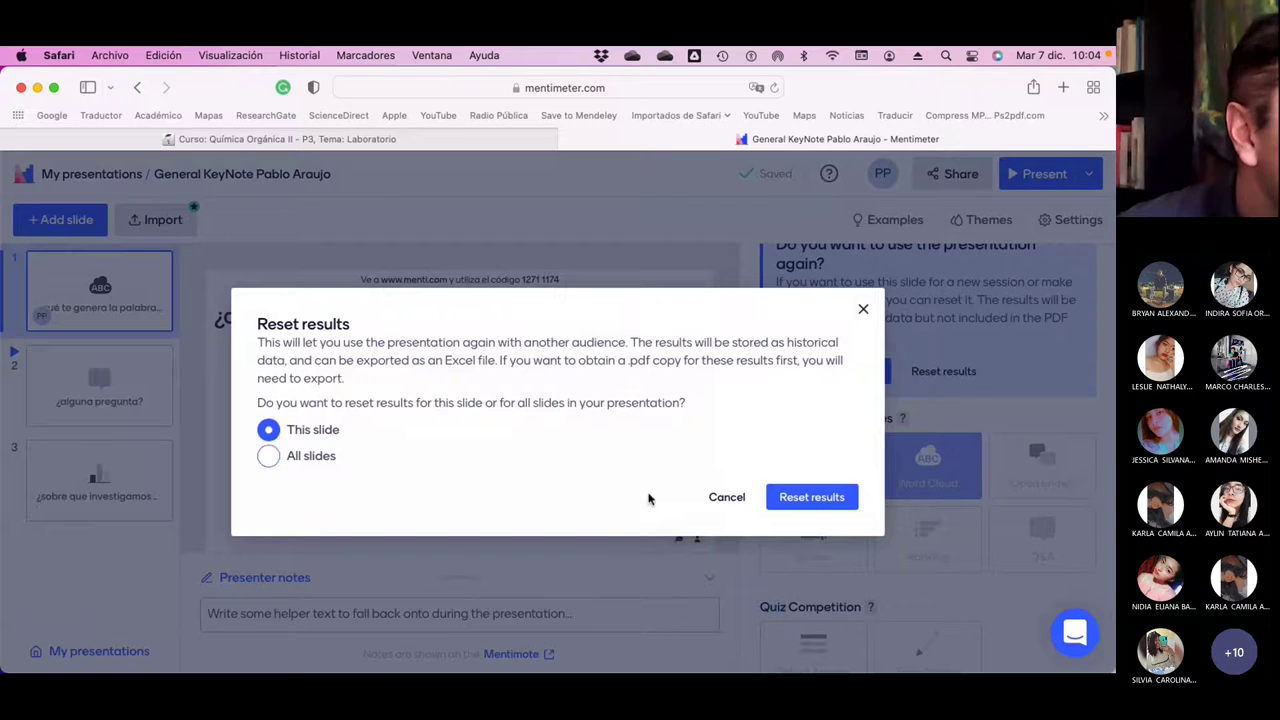
{"action": "key", "text": "Down"}
{"action": "left_click", "coordinate": [812, 497]}
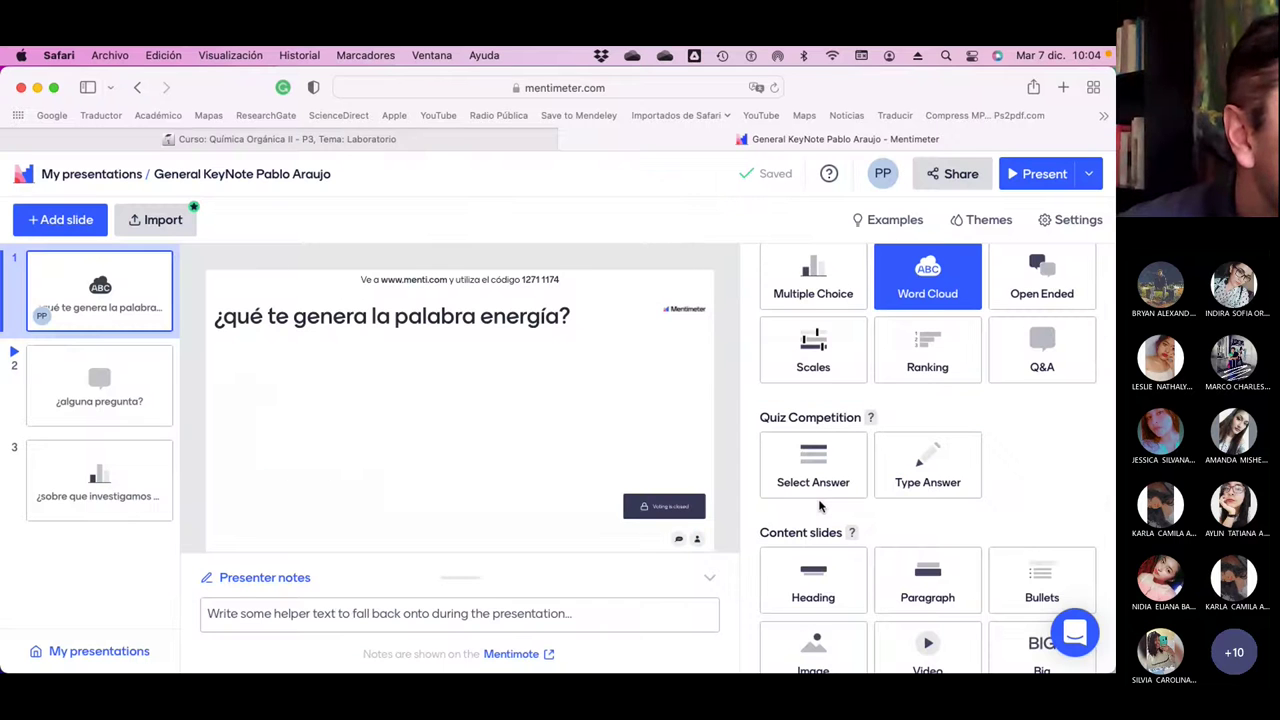
{"action": "scroll", "coordinate": [840, 495], "scroll_direction": "up", "scroll_amount": 2}
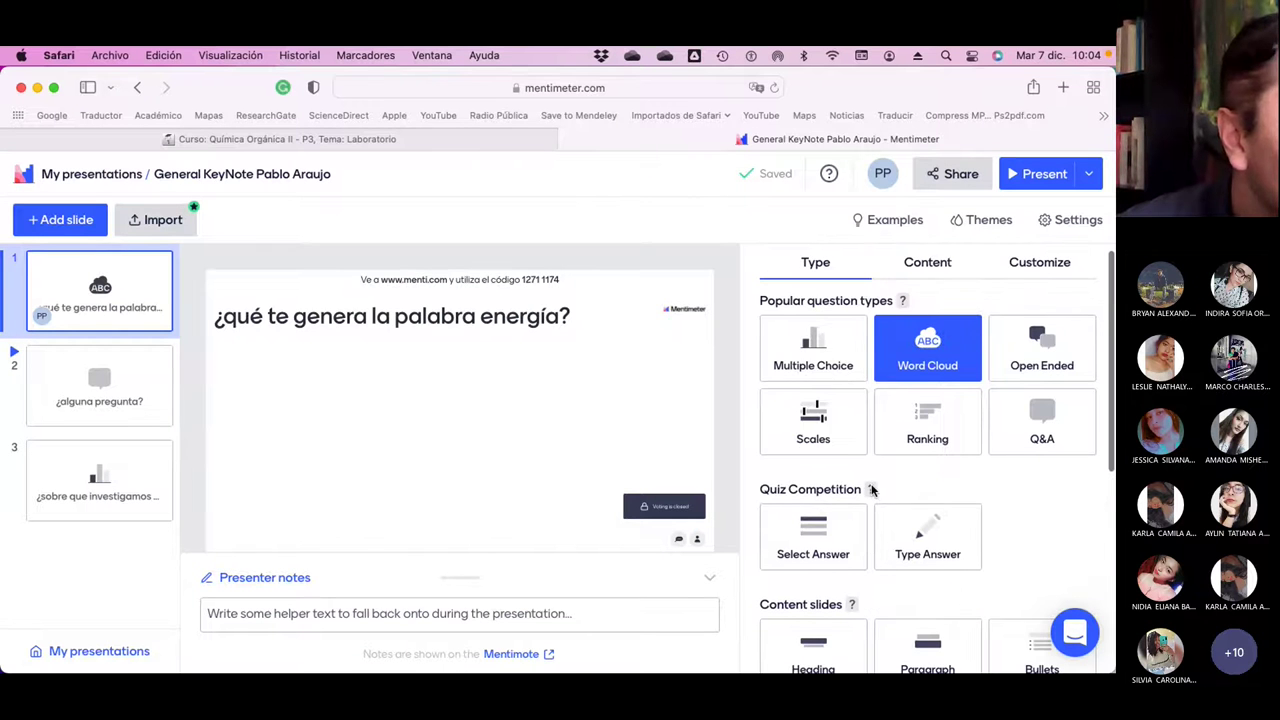
Change the first slide to a Multiple Choice question and set its first two options to Tiktok and Twitter
{"action": "left_click", "coordinate": [820, 368]}
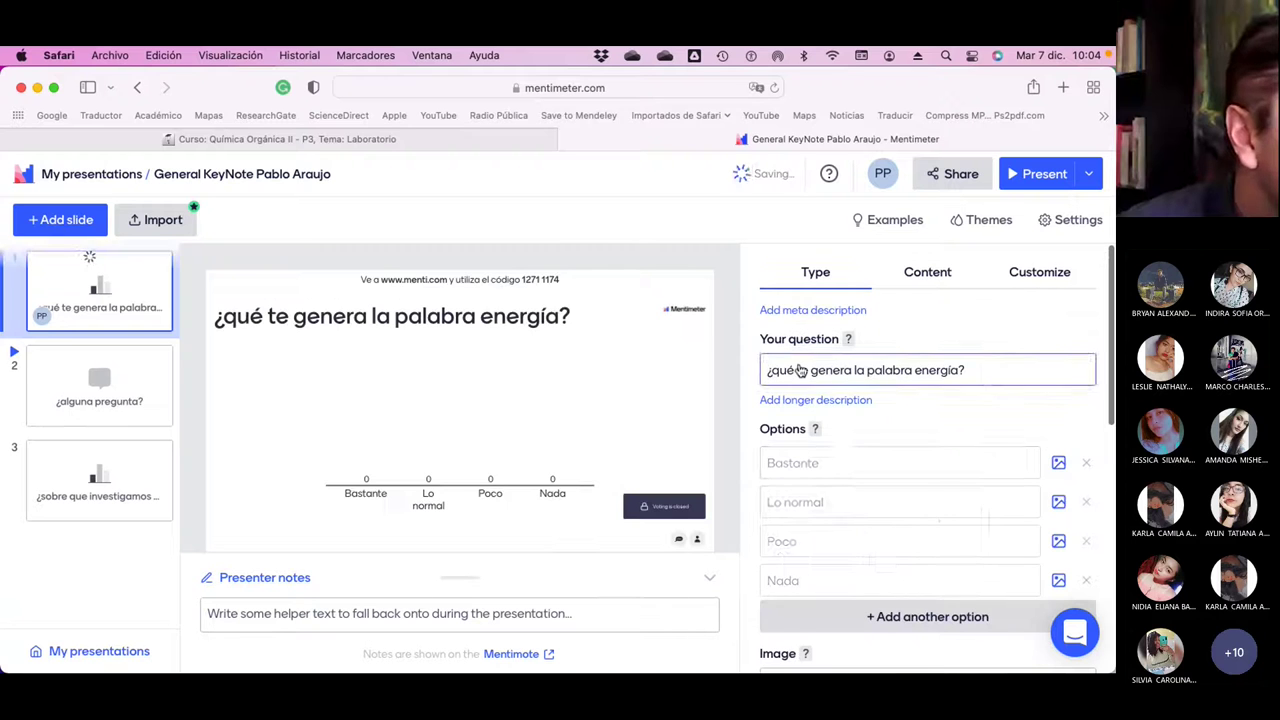
{"action": "left_click_drag", "start_coordinate": [843, 457], "coordinate": [726, 438]}
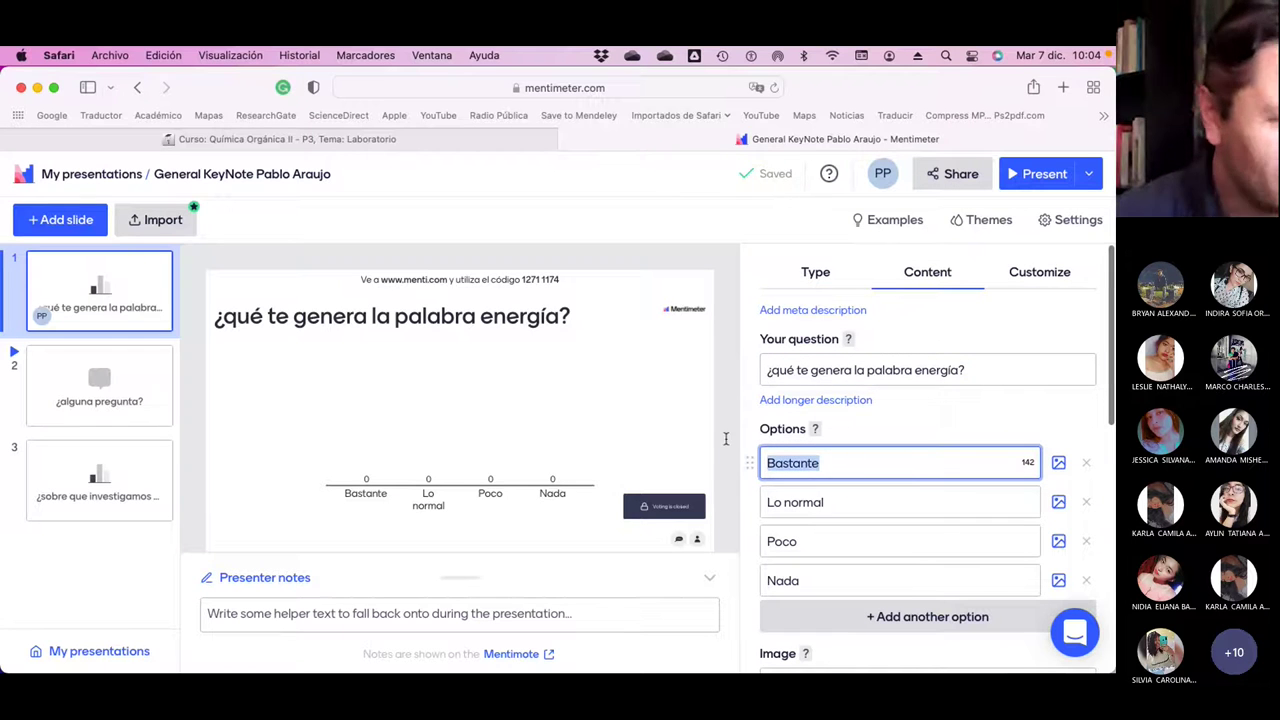
{"action": "type", "text": "Tik"}
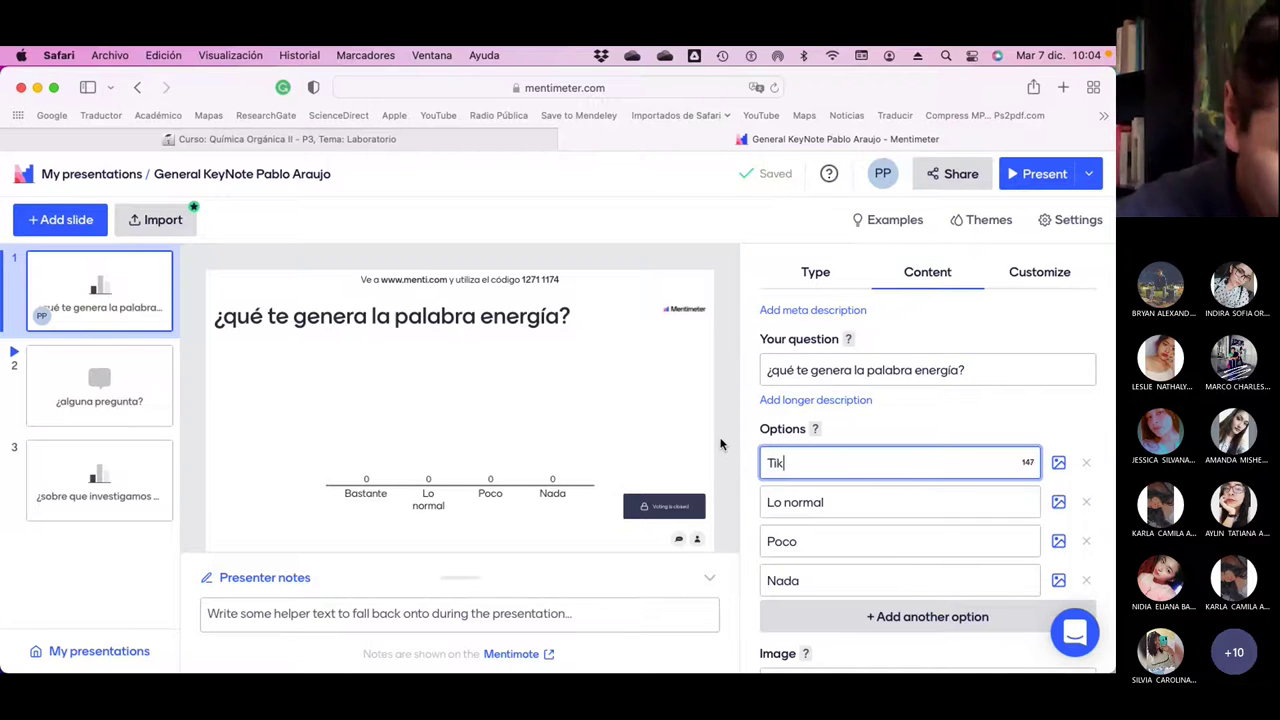
{"action": "type", "text": "tok"}
{"action": "left_click", "coordinate": [812, 494]}
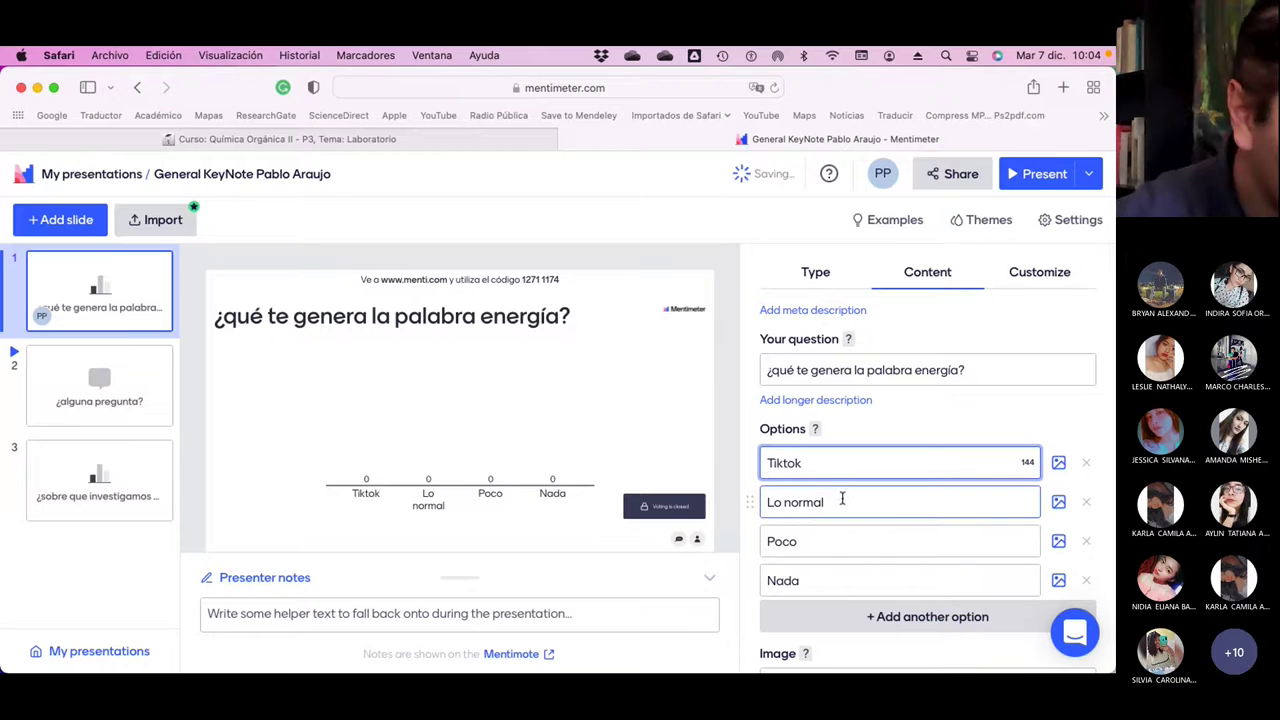
{"action": "left_click_drag", "start_coordinate": [838, 497], "coordinate": [745, 500]}
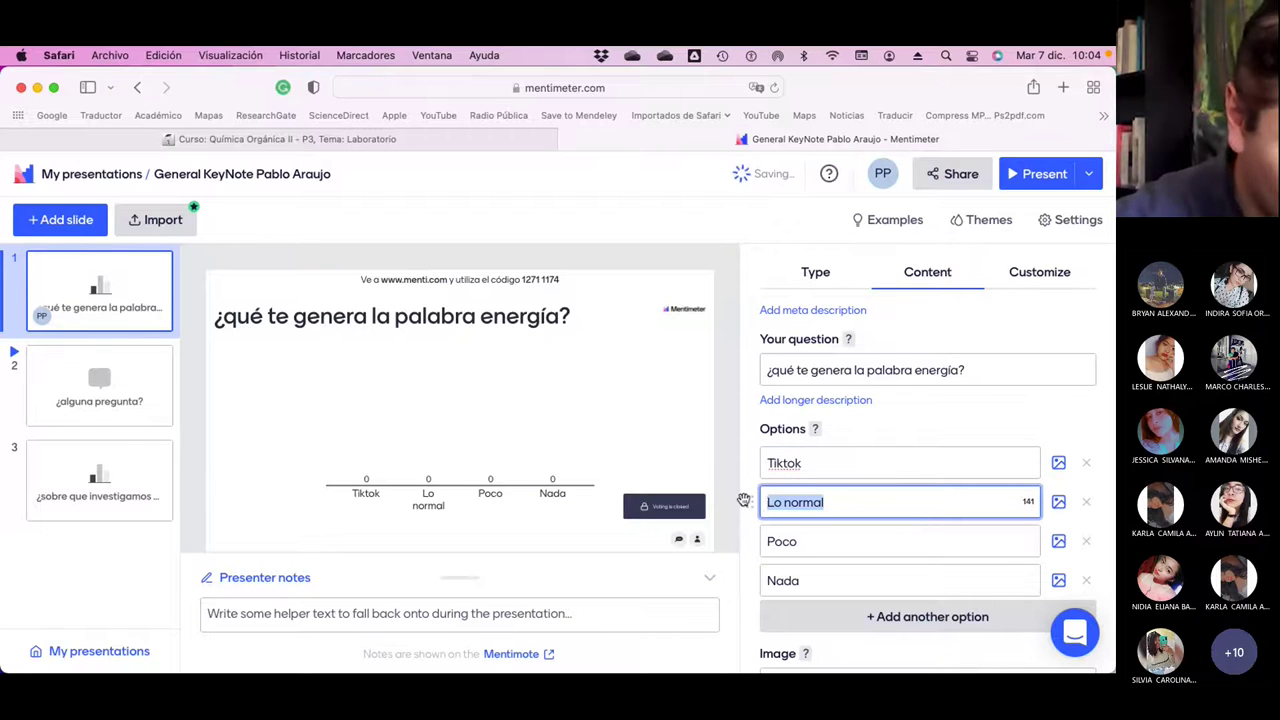
{"action": "type", "text": "Twitter"}
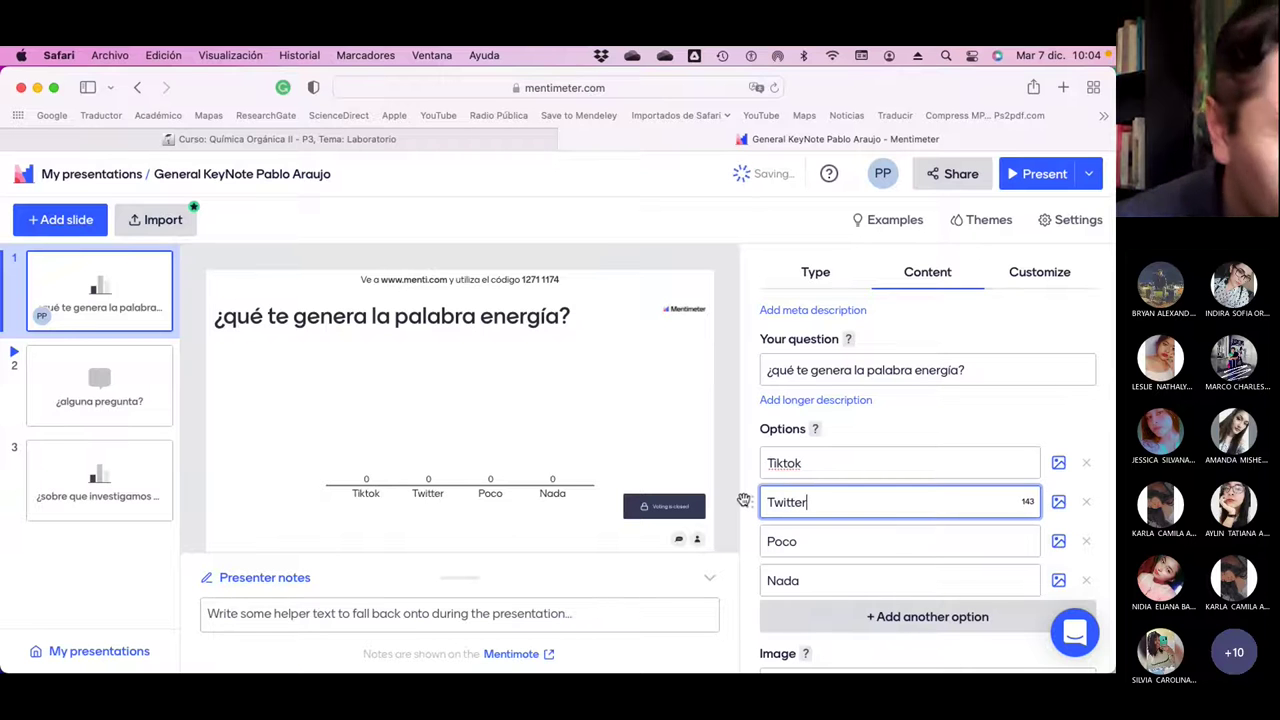
Clear the text of the third and fourth answer options, Poco and Nada
{"action": "left_click", "coordinate": [825, 546]}
{"action": "key", "text": "BackSpace"}
{"action": "key", "text": "BackSpace"}
{"action": "key", "text": "BackSpace"}
{"action": "key", "text": "BackSpace"}
{"action": "left_click", "coordinate": [820, 581]}
{"action": "key", "text": "BackSpace"}
{"action": "key", "text": "BackSpace"}
{"action": "key", "text": "BackSpace"}
{"action": "key", "text": "BackSpace"}
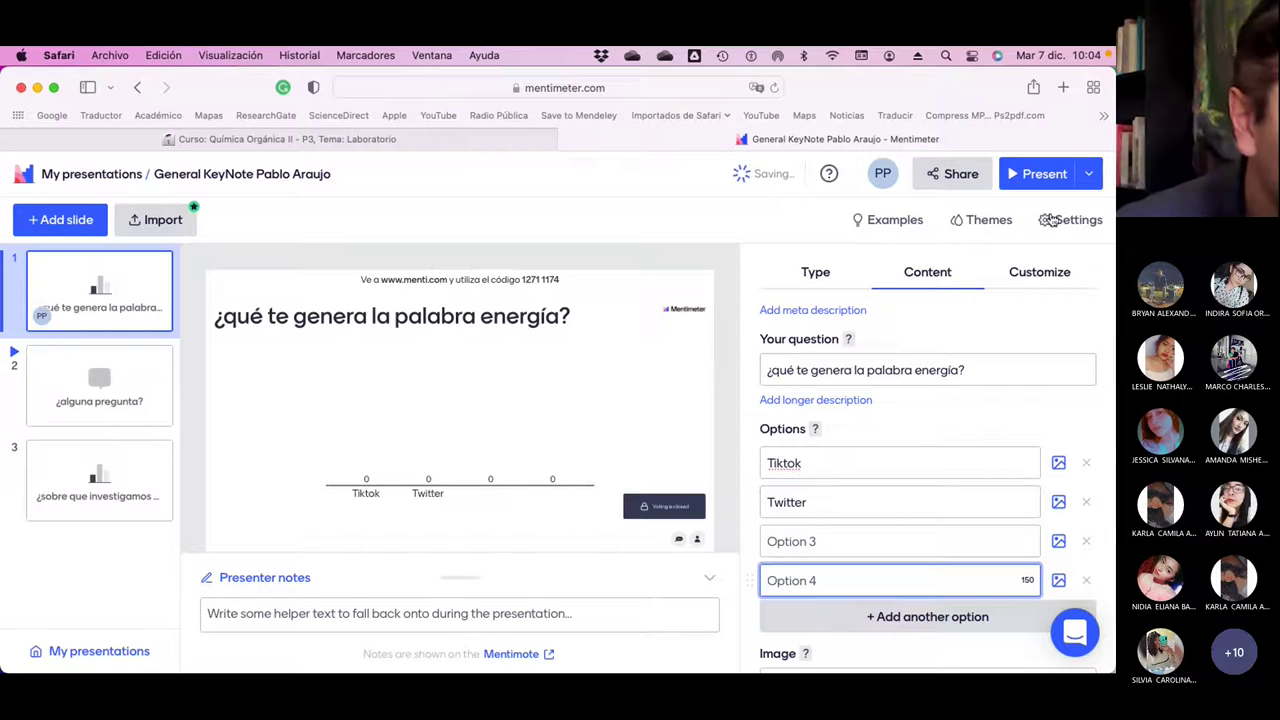
{"action": "left_click", "coordinate": [1040, 176]}
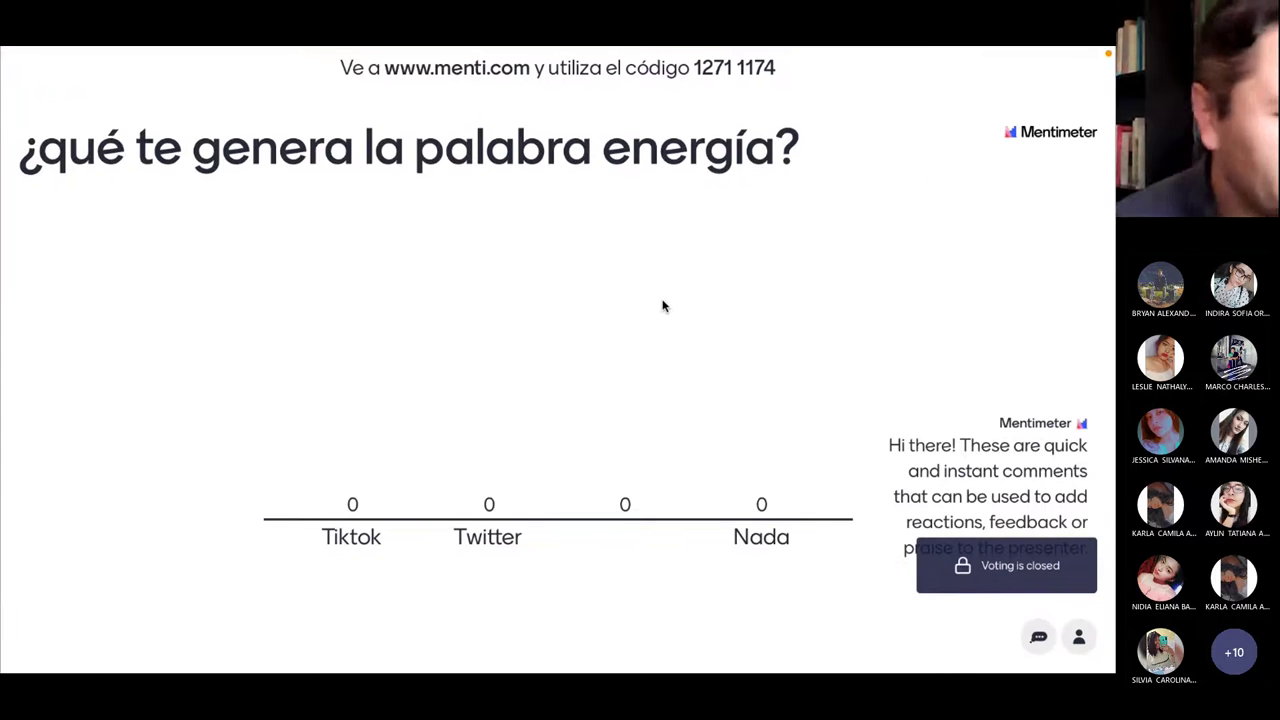
{"action": "key", "text": "Escape"}
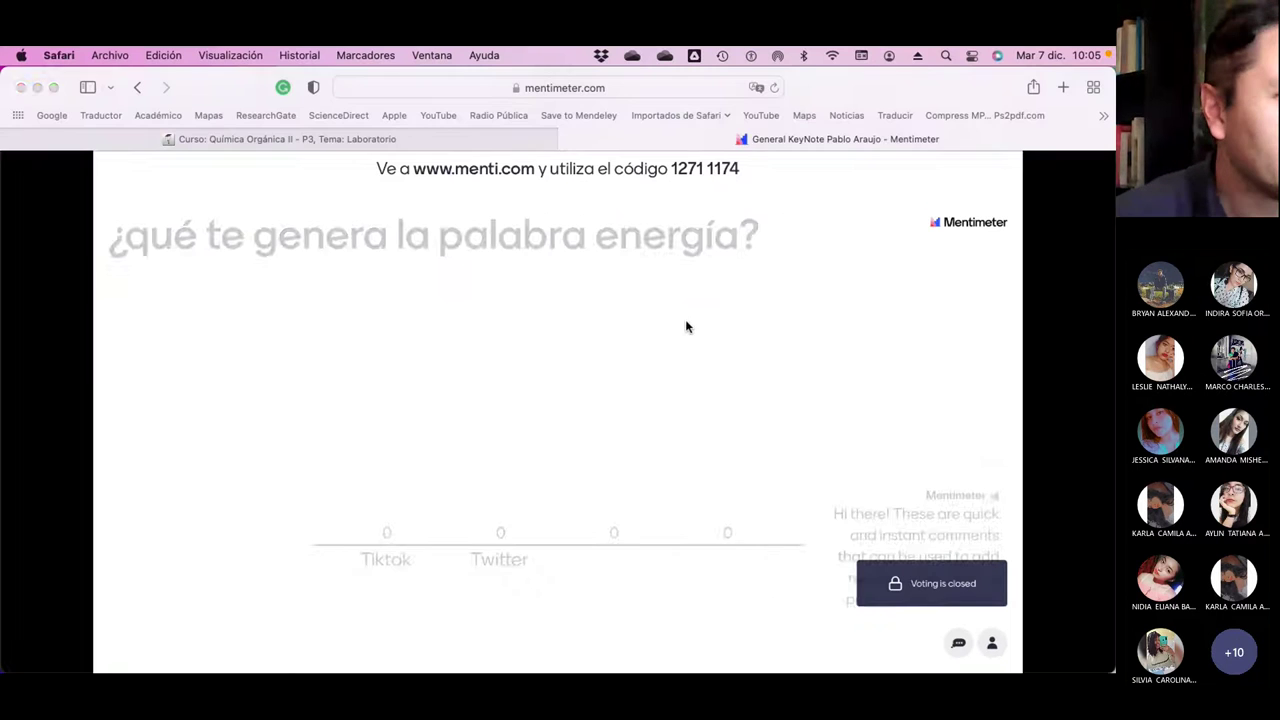
{"action": "left_click", "coordinate": [137, 87]}
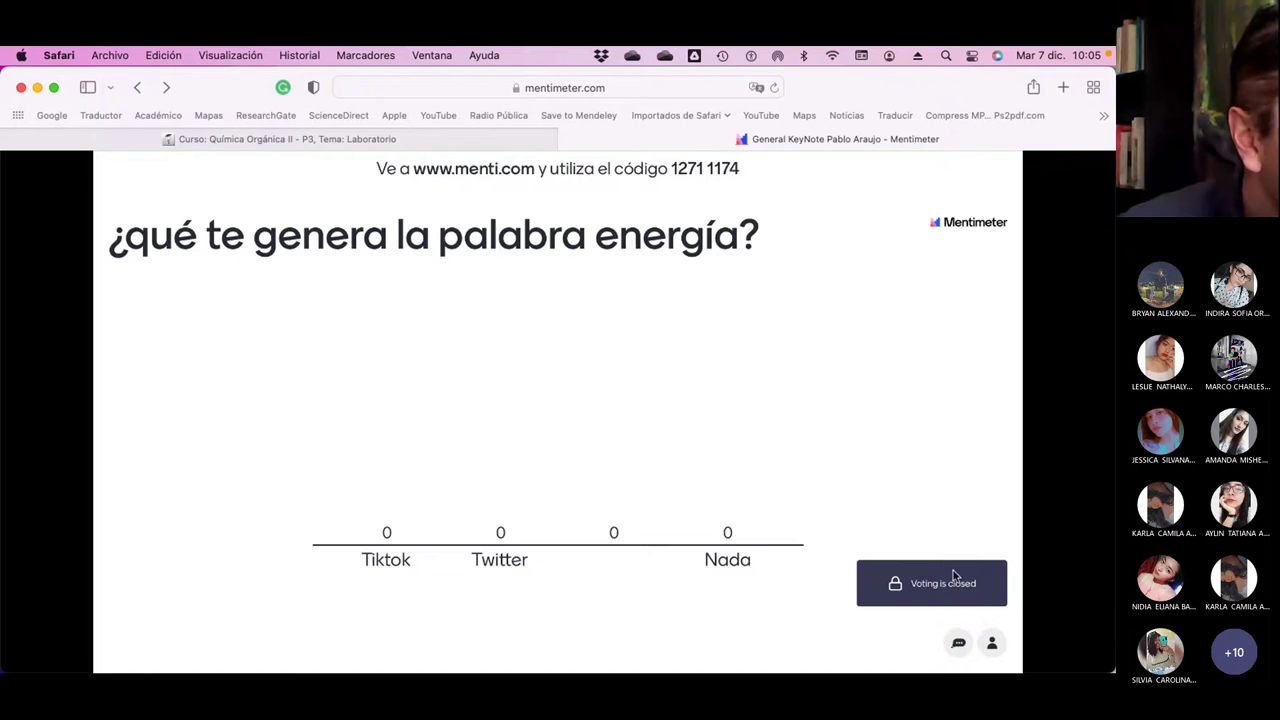
Replace the slide's question with "¿en qué red social presentamos los trabajos de QOII?"
{"action": "scroll", "coordinate": [838, 579], "scroll_direction": "down", "scroll_amount": 2}
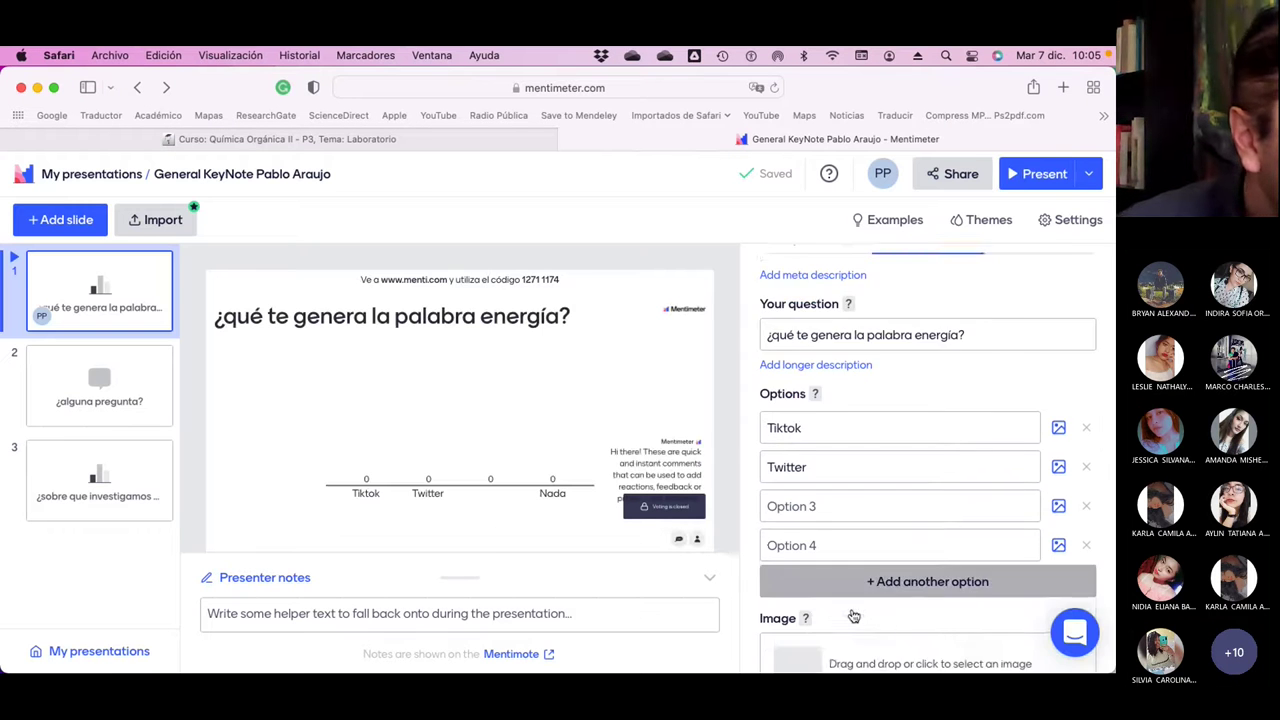
{"action": "scroll", "coordinate": [800, 443], "scroll_direction": "up", "scroll_amount": 2}
{"action": "left_click", "coordinate": [920, 352]}
{"action": "key", "text": "super+a"}
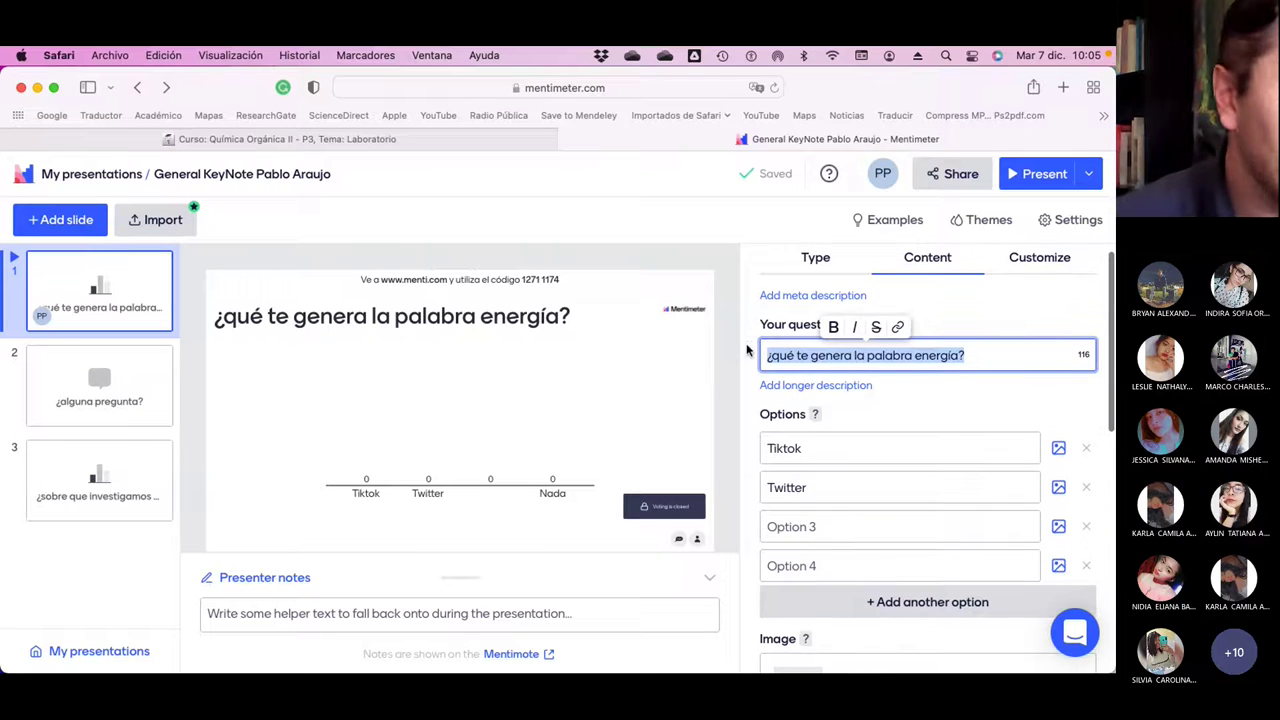
{"action": "type", "text": "¿en qred"}
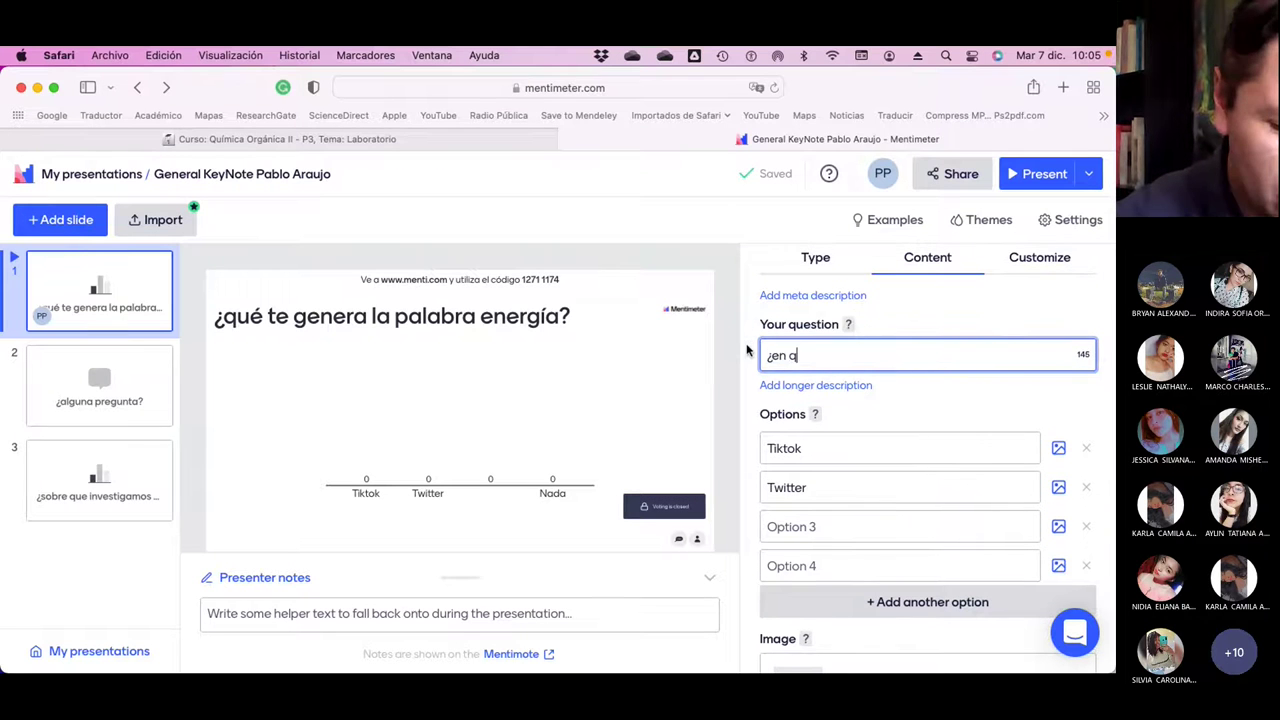
{"action": "key", "text": "BackSpace"}
{"action": "key", "text": "BackSpace"}
{"action": "key", "text": "BackSpace"}
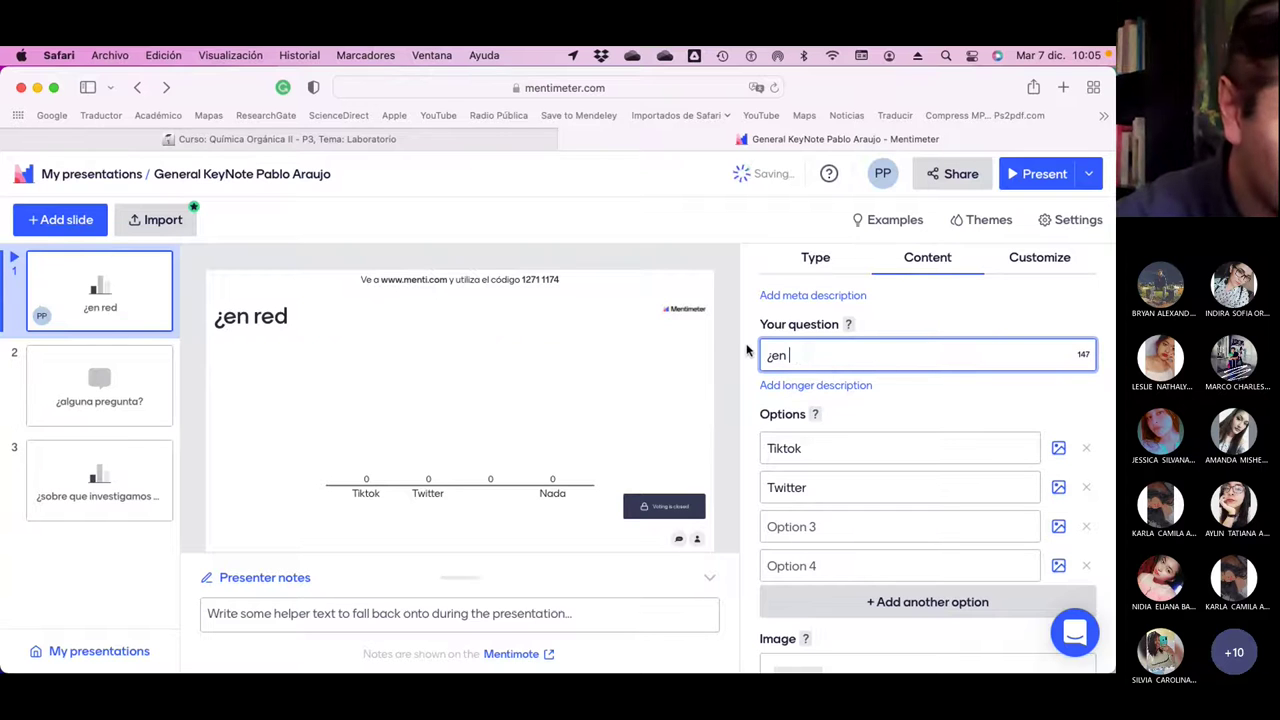
{"action": "type", "text": "que re dosicla"}
{"action": "key", "text": "BackSpace"}
{"action": "key", "text": "BackSpace"}
{"action": "key", "text": "BackSpace"}
{"action": "key", "text": "BackSpace"}
{"action": "key", "text": "BackSpace"}
{"action": "key", "text": "BackSpace"}
{"action": "key", "text": "BackSpace"}
{"action": "key", "text": "BackSpace"}
{"action": "key", "text": "BackSpace"}
{"action": "key", "text": "BackSpace"}
{"action": "key", "text": "BackSpace"}
{"action": "key", "text": "BackSpace"}
{"action": "key", "text": "BackSpace"}
{"action": "key", "text": "BackSpace"}
{"action": "key", "text": "BackSpace"}
{"action": "key", "text": "BackSpace"}
{"action": "key", "text": "BackSpace"}
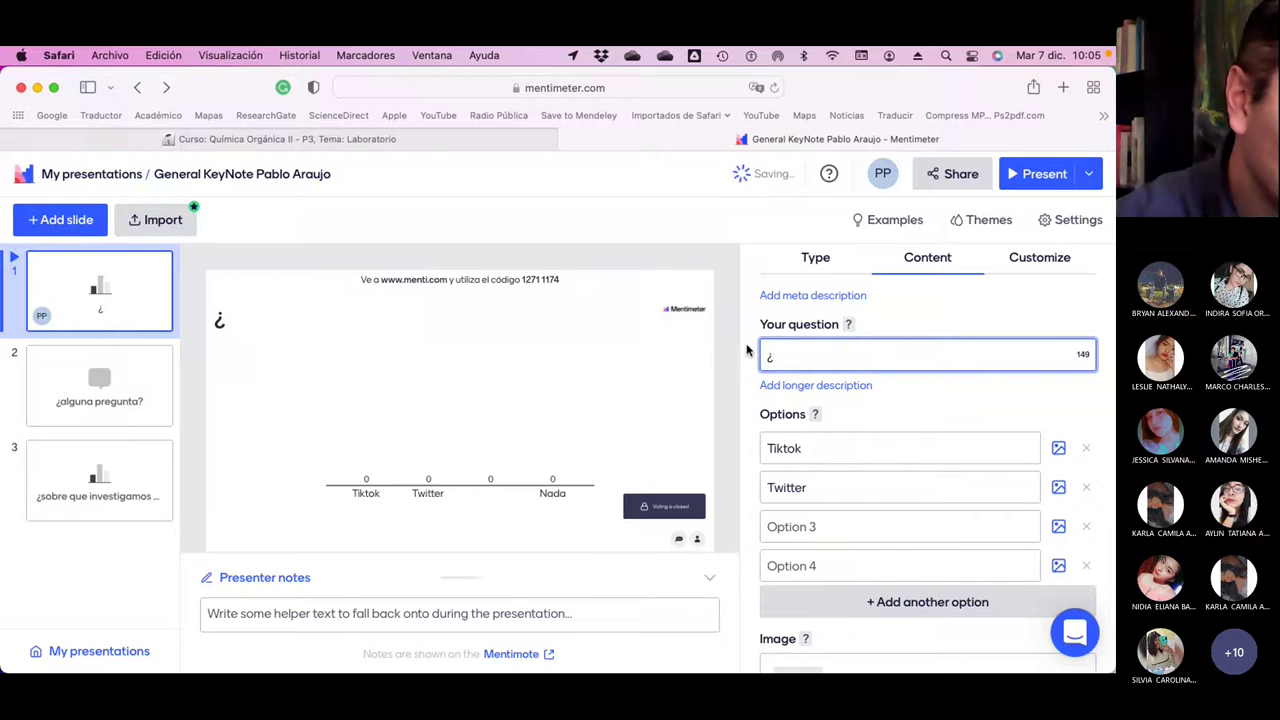
{"action": "type", "text": "en qué red social presentamos los "}
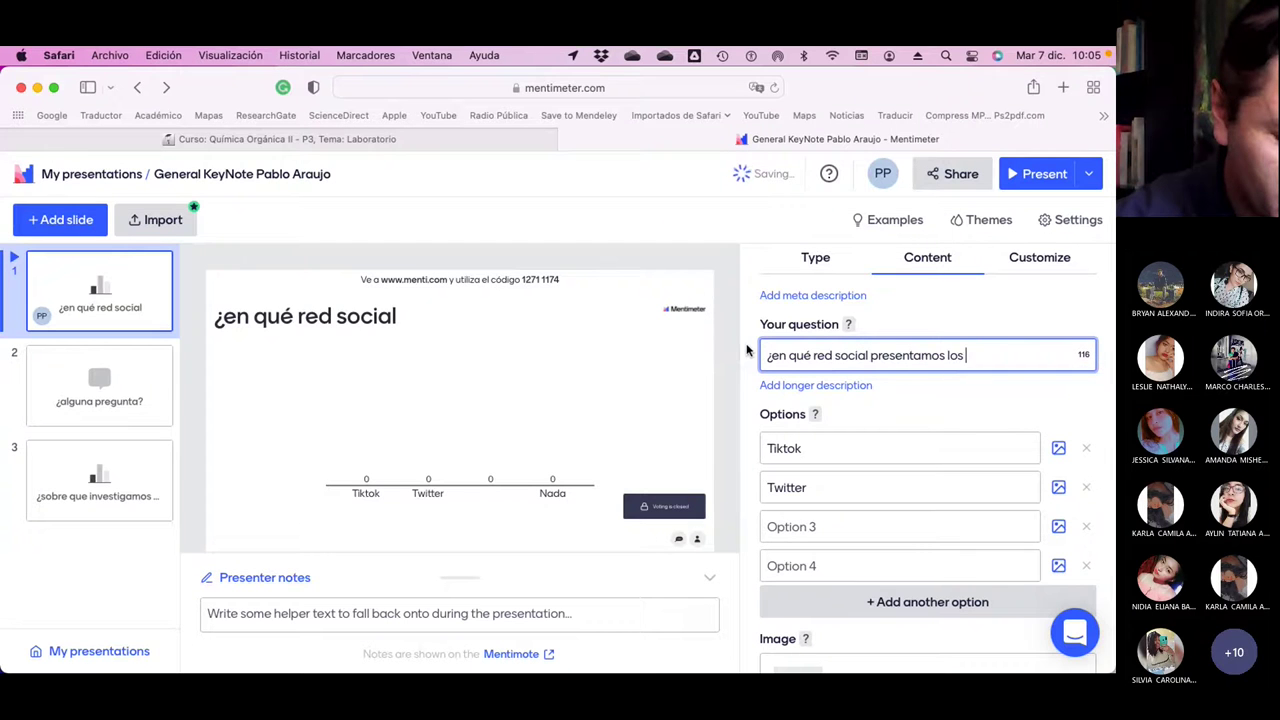
{"action": "type", "text": "trabajos de "}
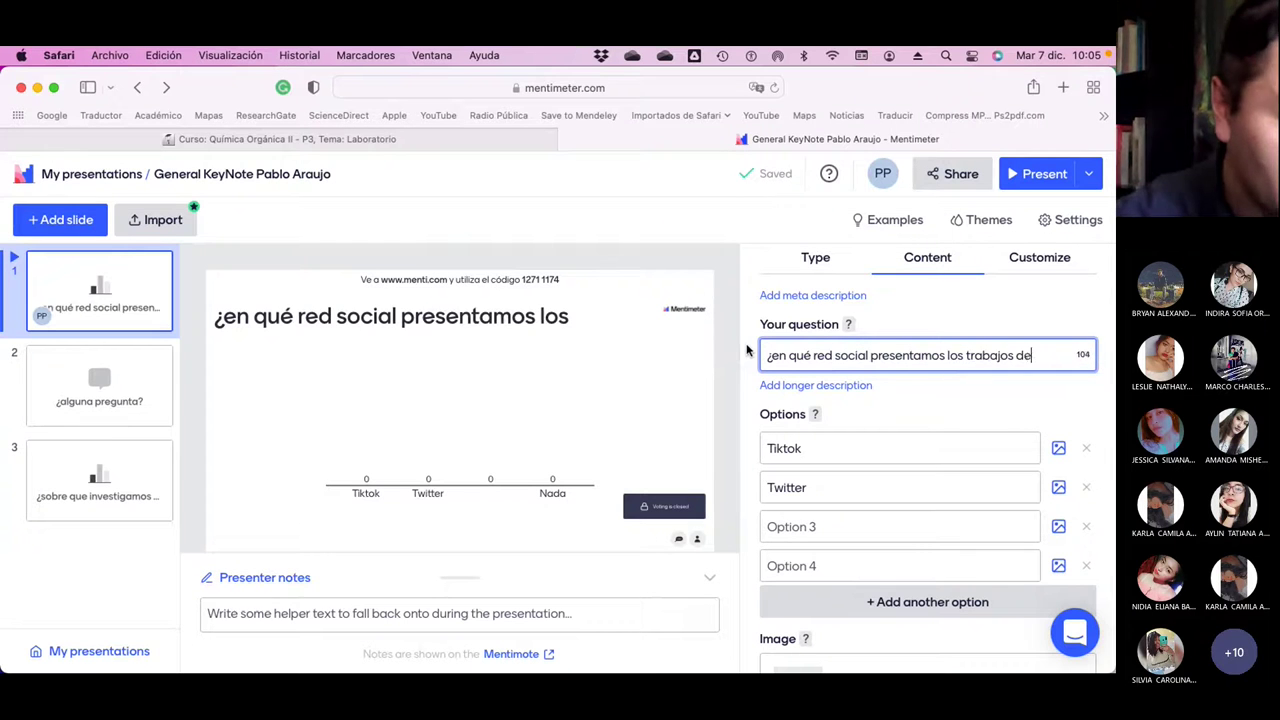
{"action": "type", "text": "QOI"}
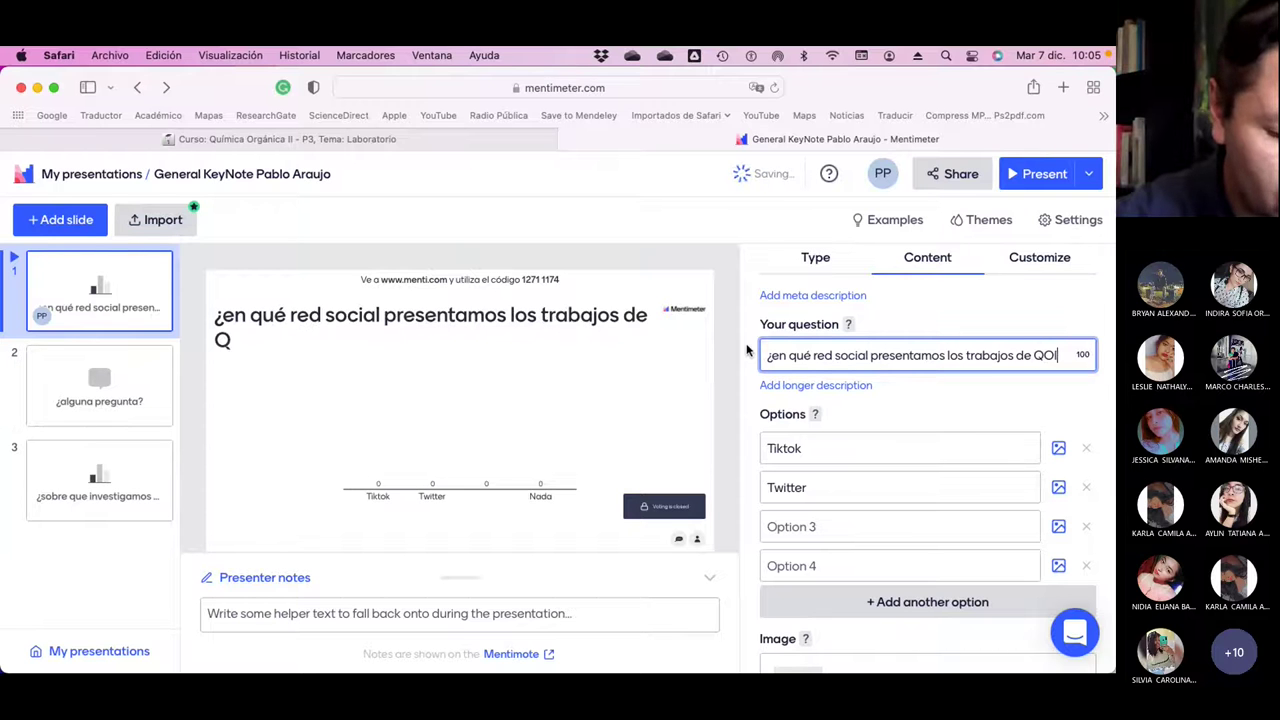
{"action": "type", "text": "I?"}
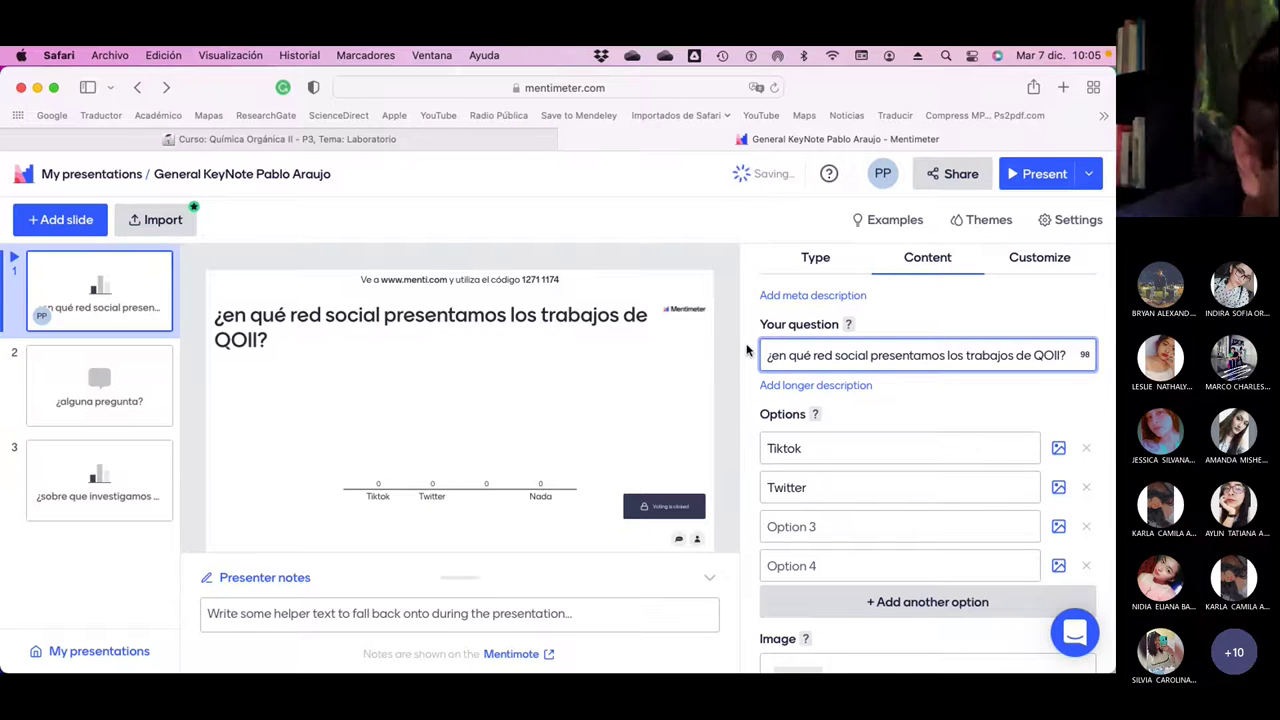
Remove the two empty answer options, Option 4 and Option 3, from the question
{"action": "scroll", "coordinate": [900, 516], "scroll_direction": "down", "scroll_amount": 5}
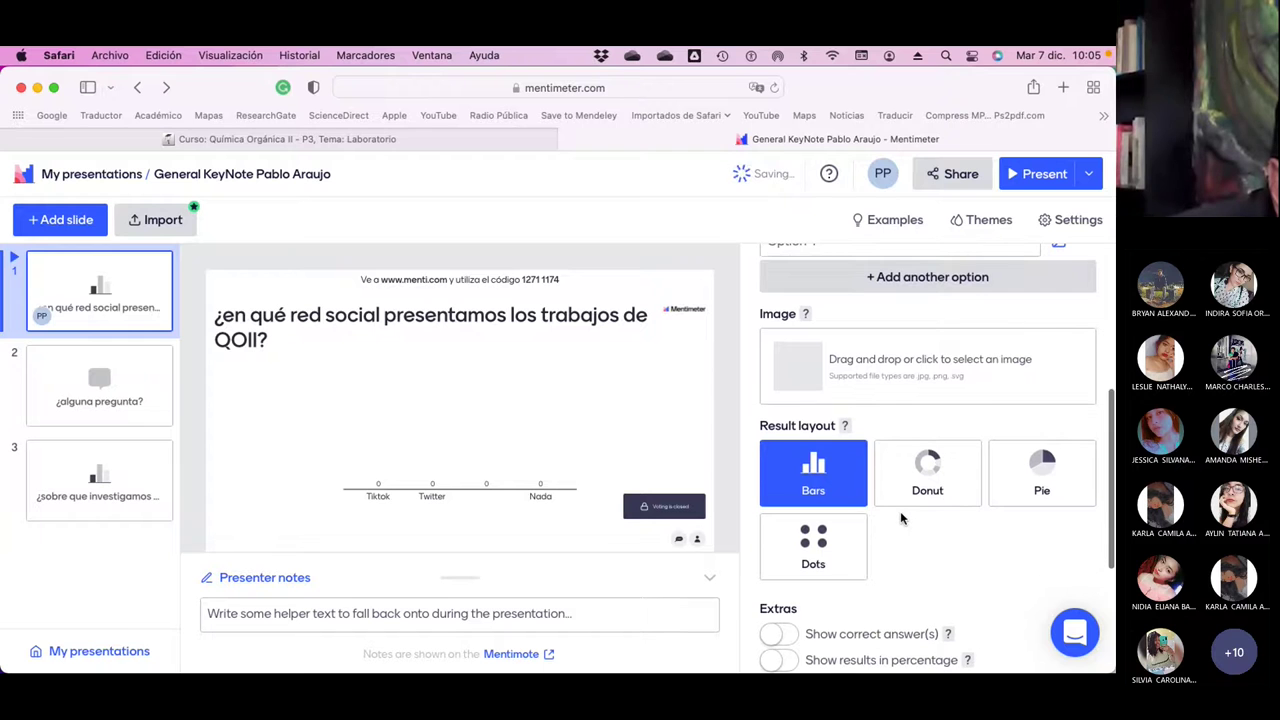
{"action": "scroll", "coordinate": [899, 516], "scroll_direction": "down", "scroll_amount": 4}
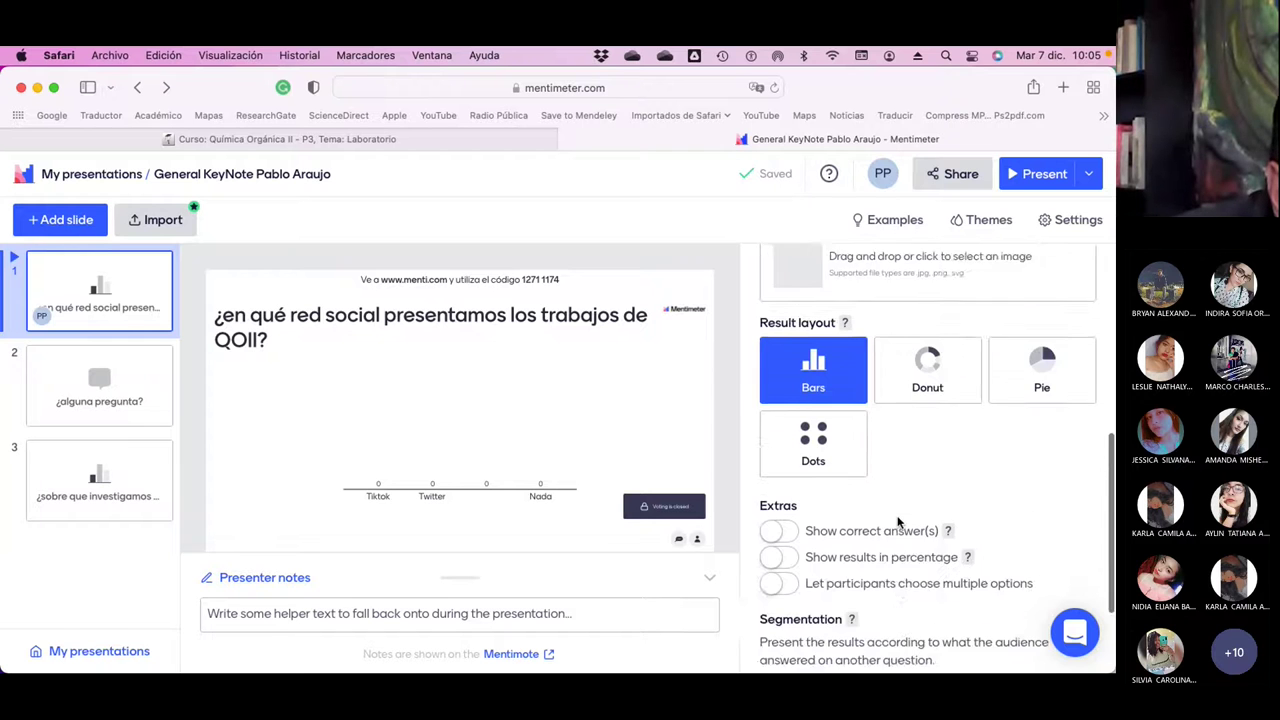
{"action": "scroll", "coordinate": [899, 518], "scroll_direction": "up", "scroll_amount": 10}
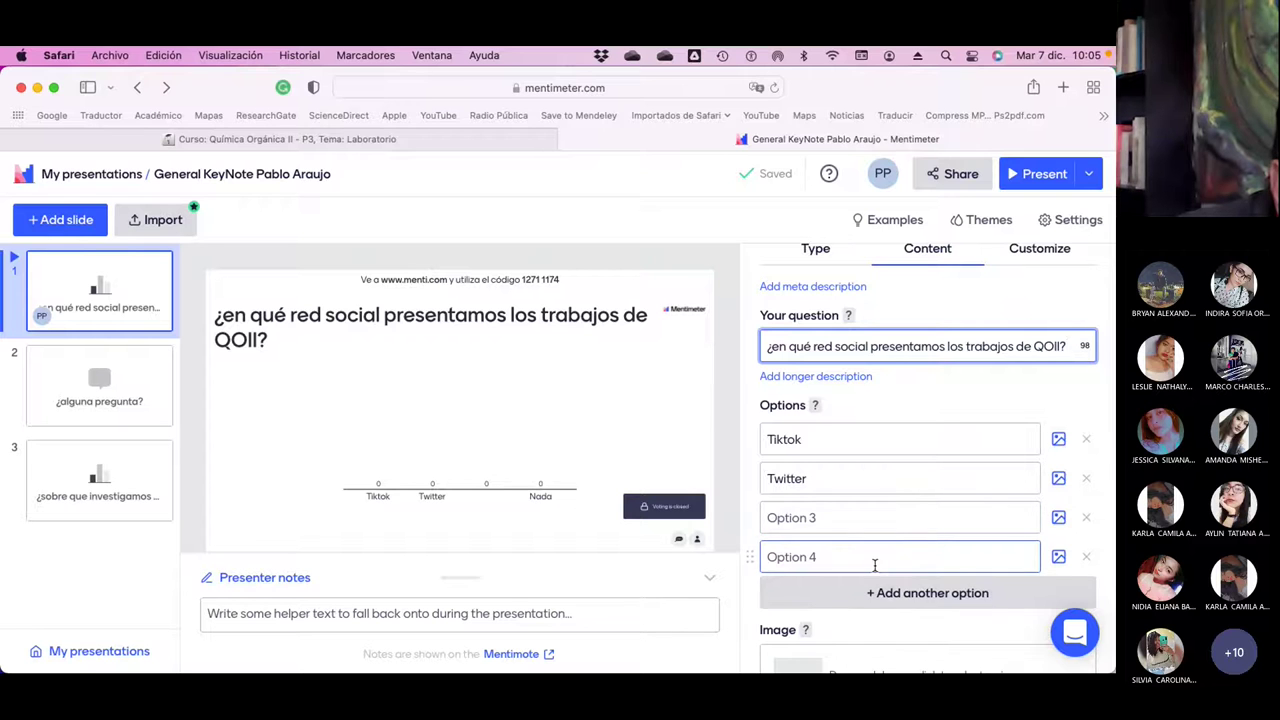
{"action": "scroll", "coordinate": [874, 560], "scroll_direction": "down", "scroll_amount": 2}
{"action": "scroll", "coordinate": [874, 566], "scroll_direction": "down", "scroll_amount": 4}
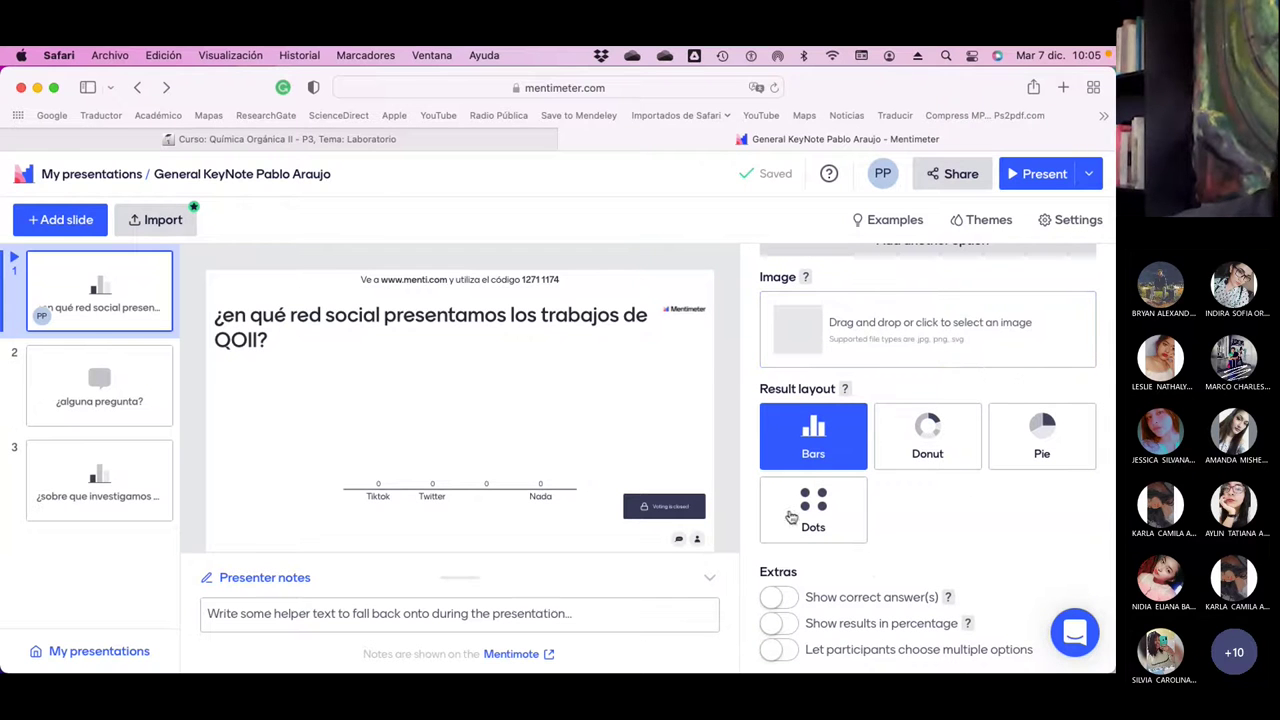
{"action": "scroll", "coordinate": [947, 555], "scroll_direction": "up", "scroll_amount": 3}
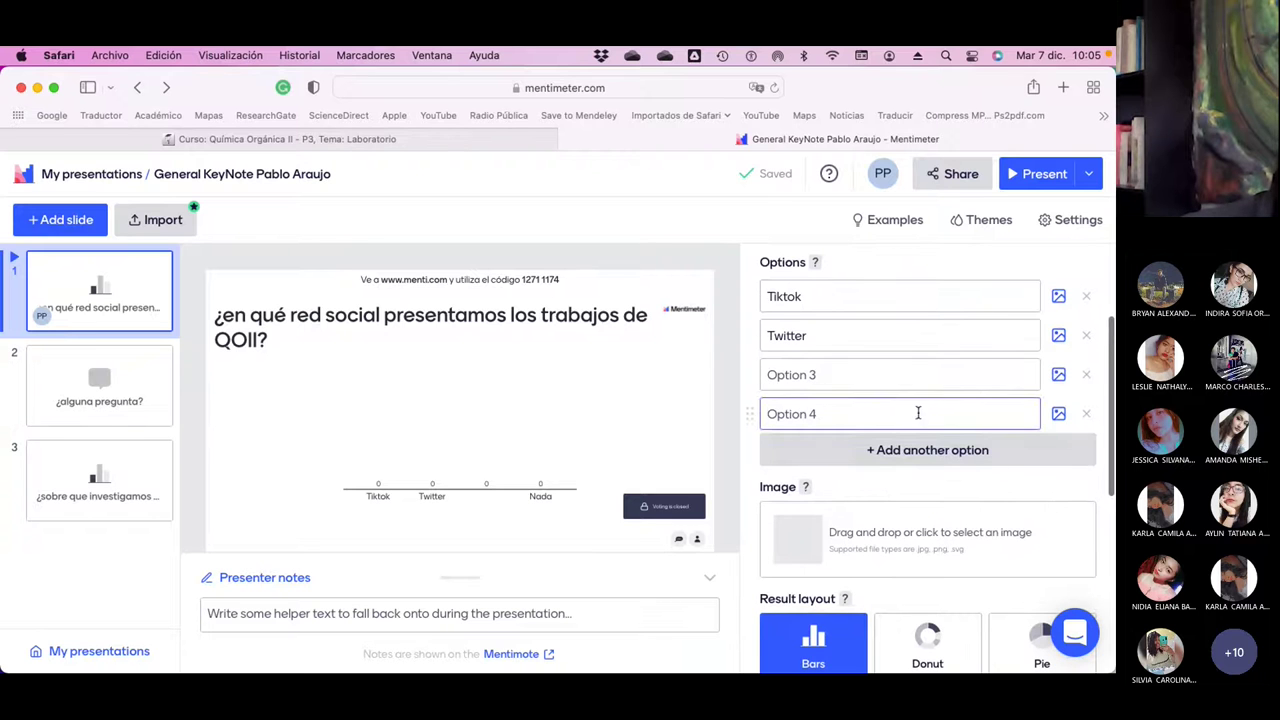
{"action": "scroll", "coordinate": [996, 383], "scroll_direction": "up", "scroll_amount": 2}
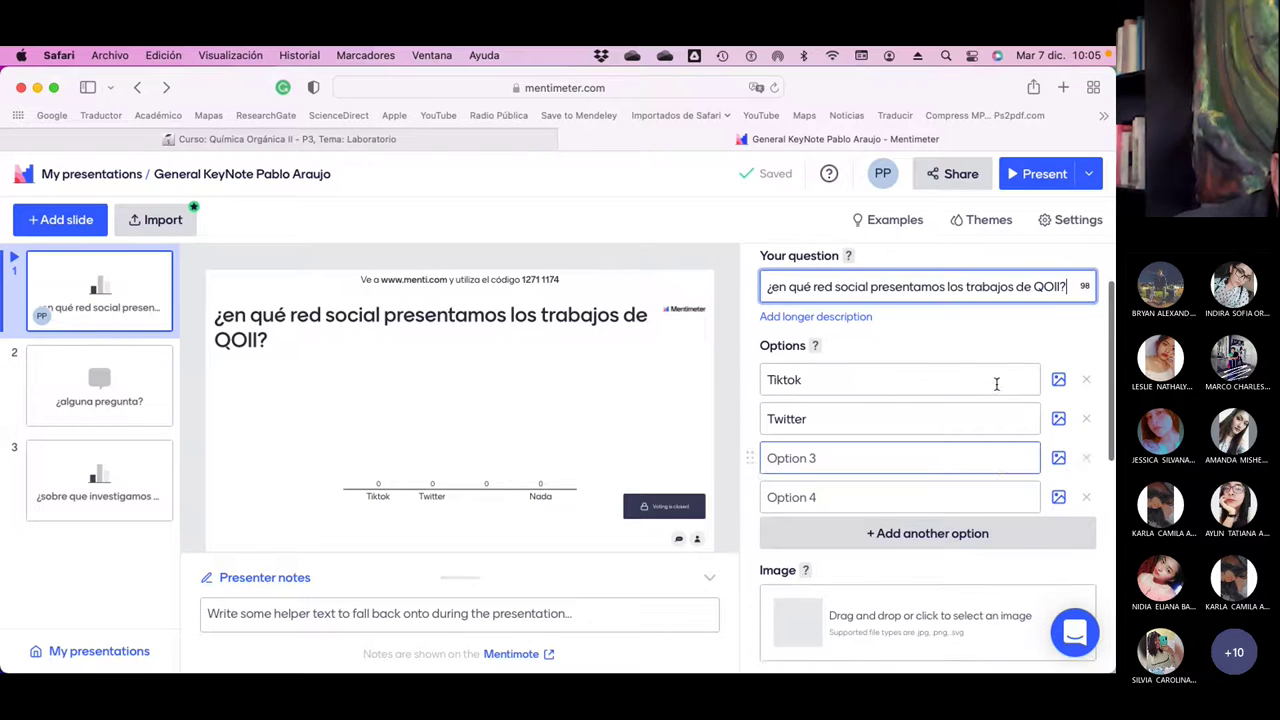
{"action": "left_click", "coordinate": [1088, 500]}
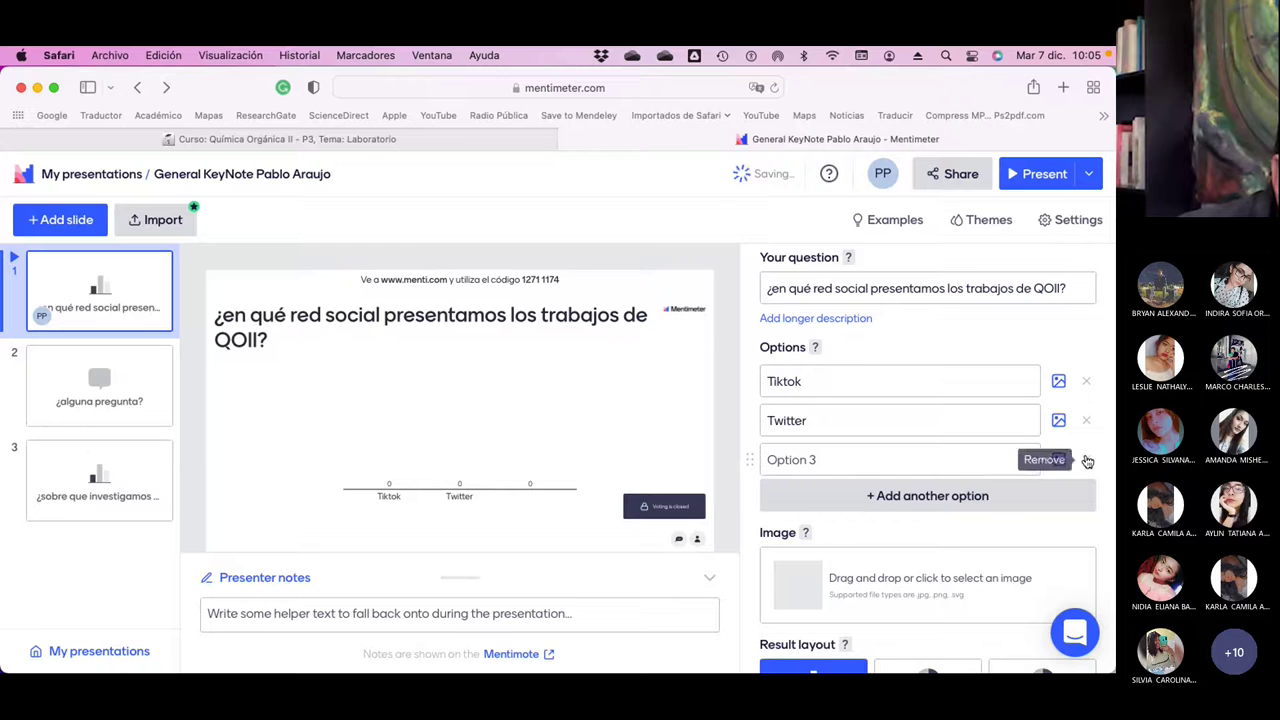
{"action": "left_click", "coordinate": [1086, 459]}
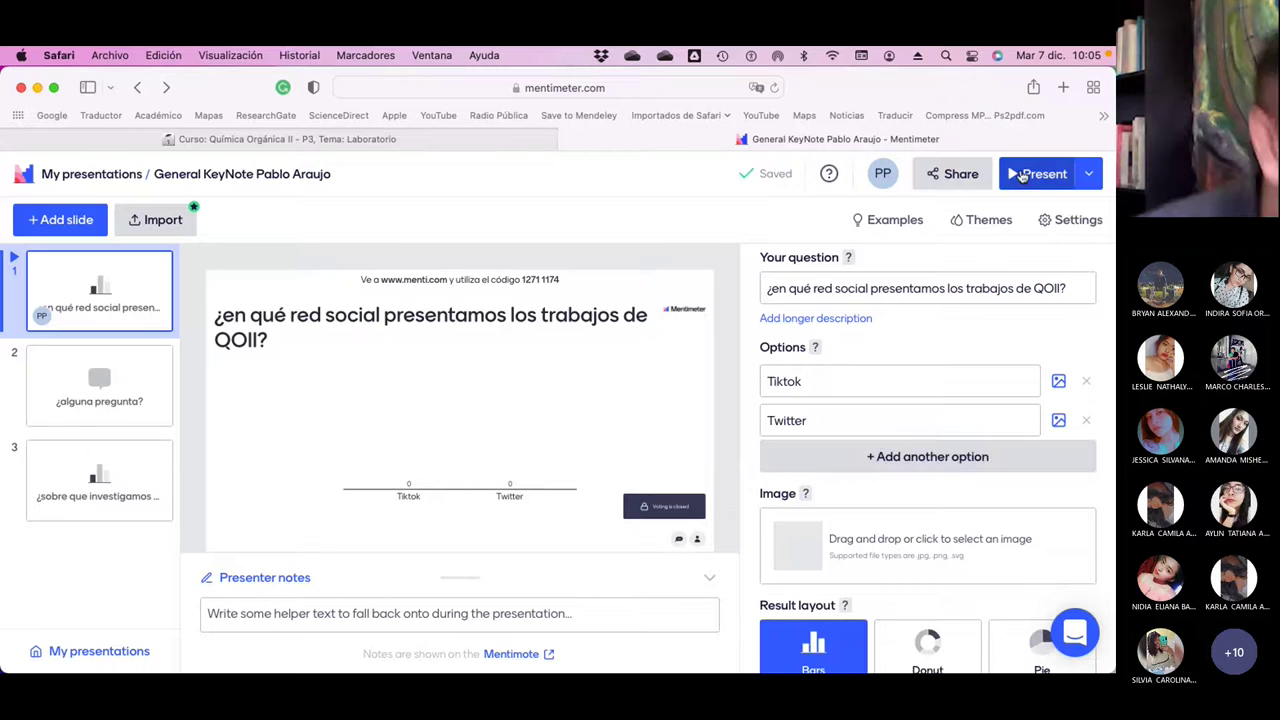
Present the question slide with its results hidden and voting open, and start a 1 min countdown
{"action": "left_click", "coordinate": [1030, 174]}
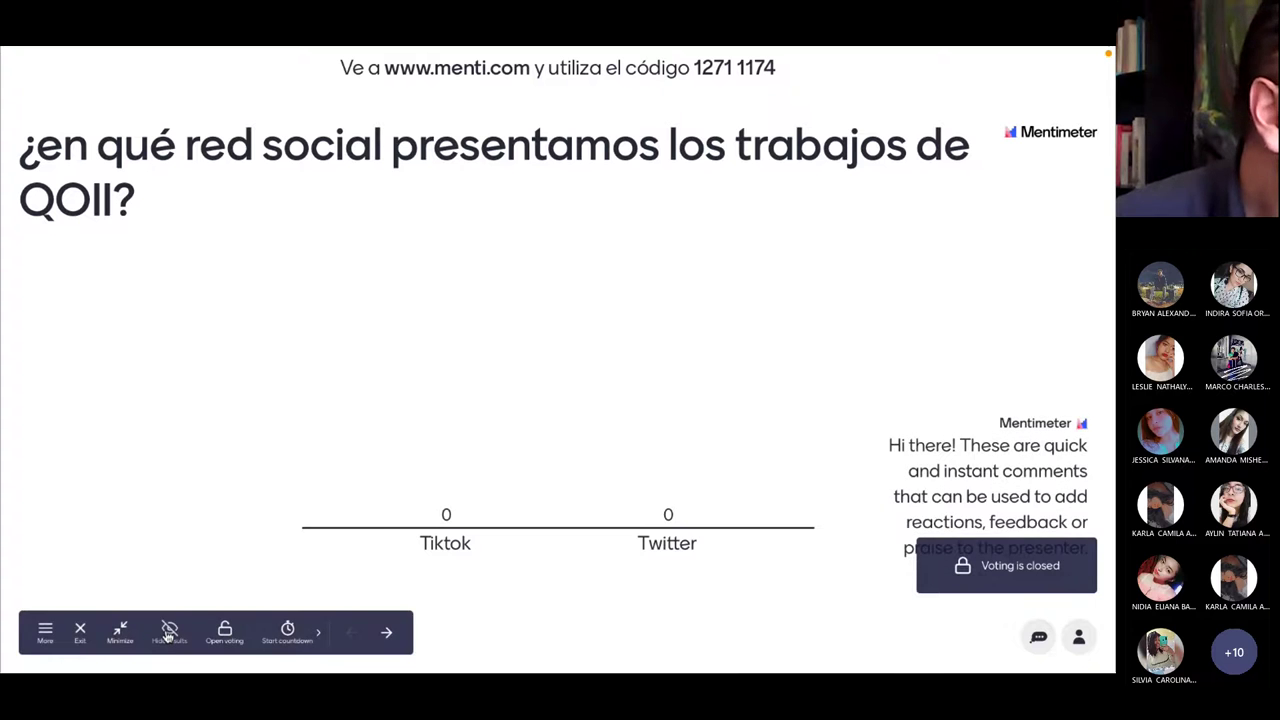
{"action": "left_click", "coordinate": [170, 632]}
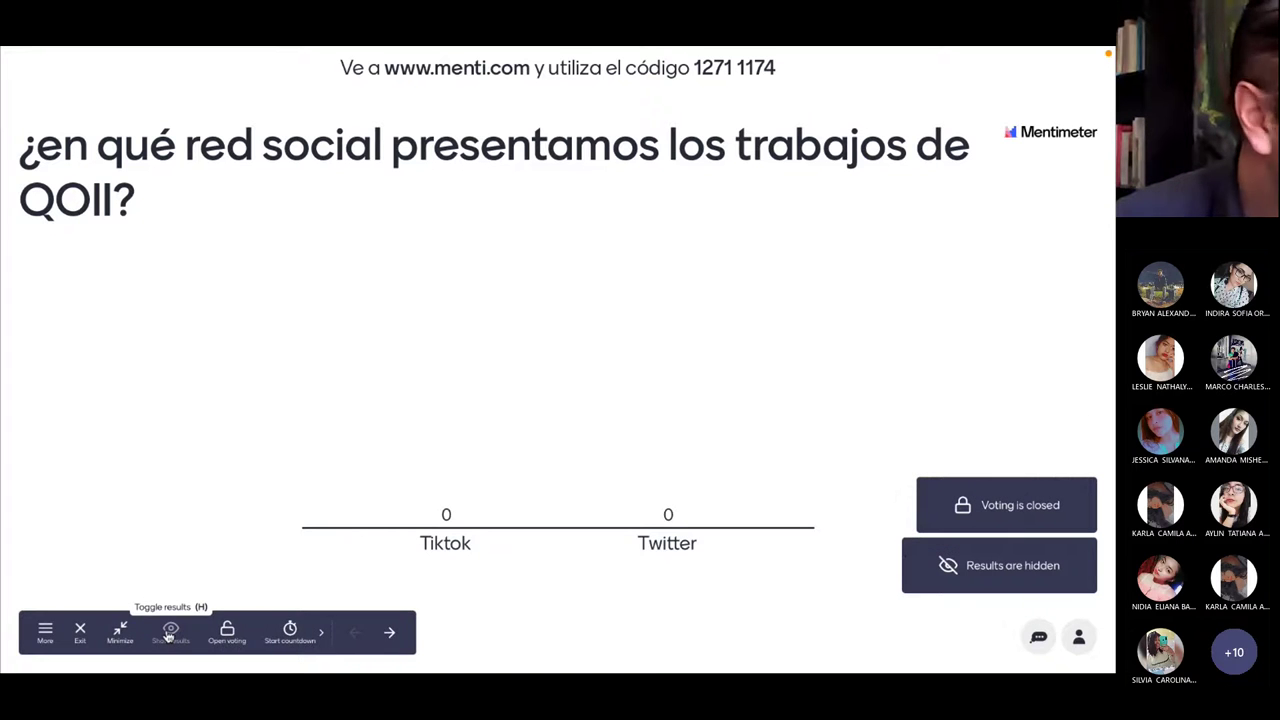
{"action": "left_click", "coordinate": [228, 633]}
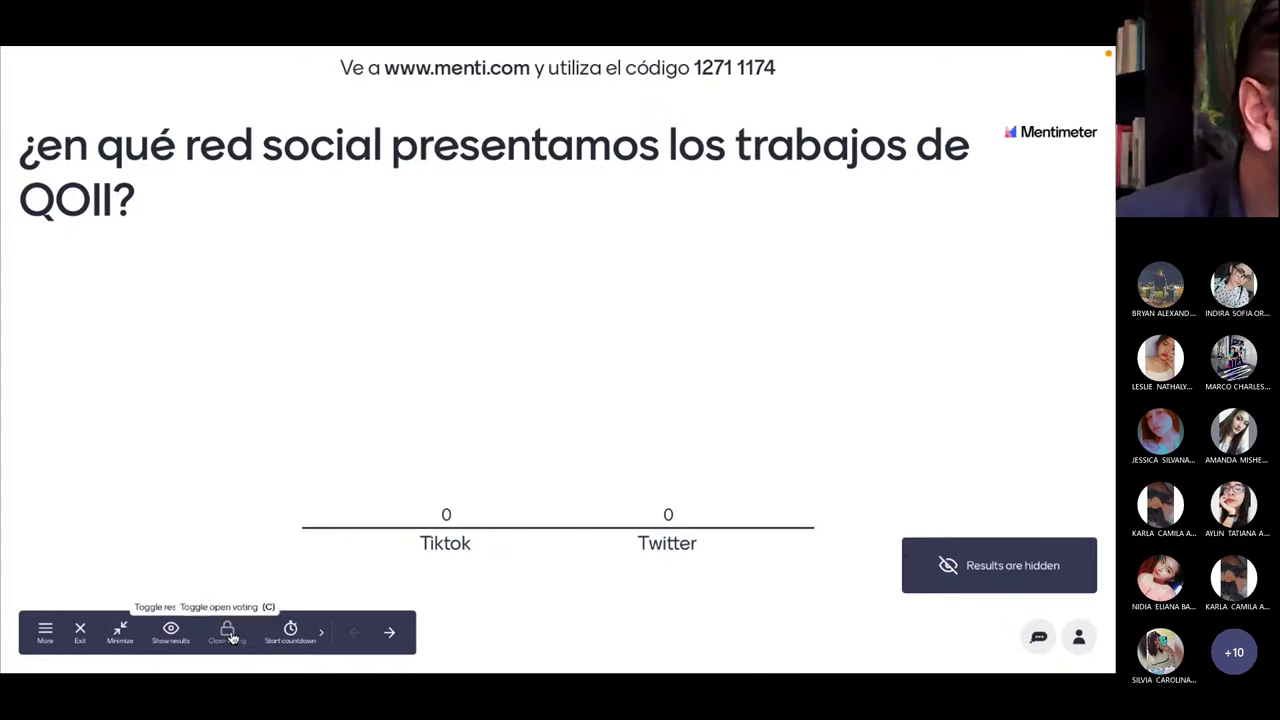
{"action": "left_click", "coordinate": [321, 636]}
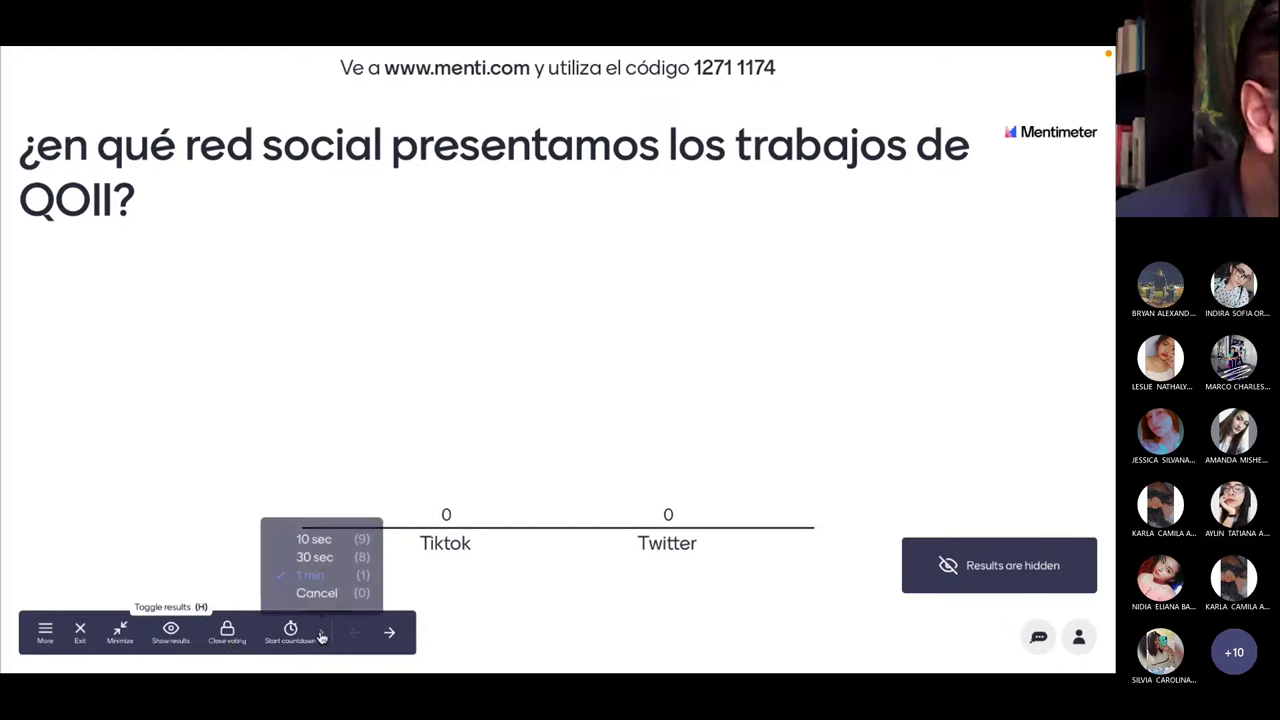
{"action": "left_click", "coordinate": [310, 578]}
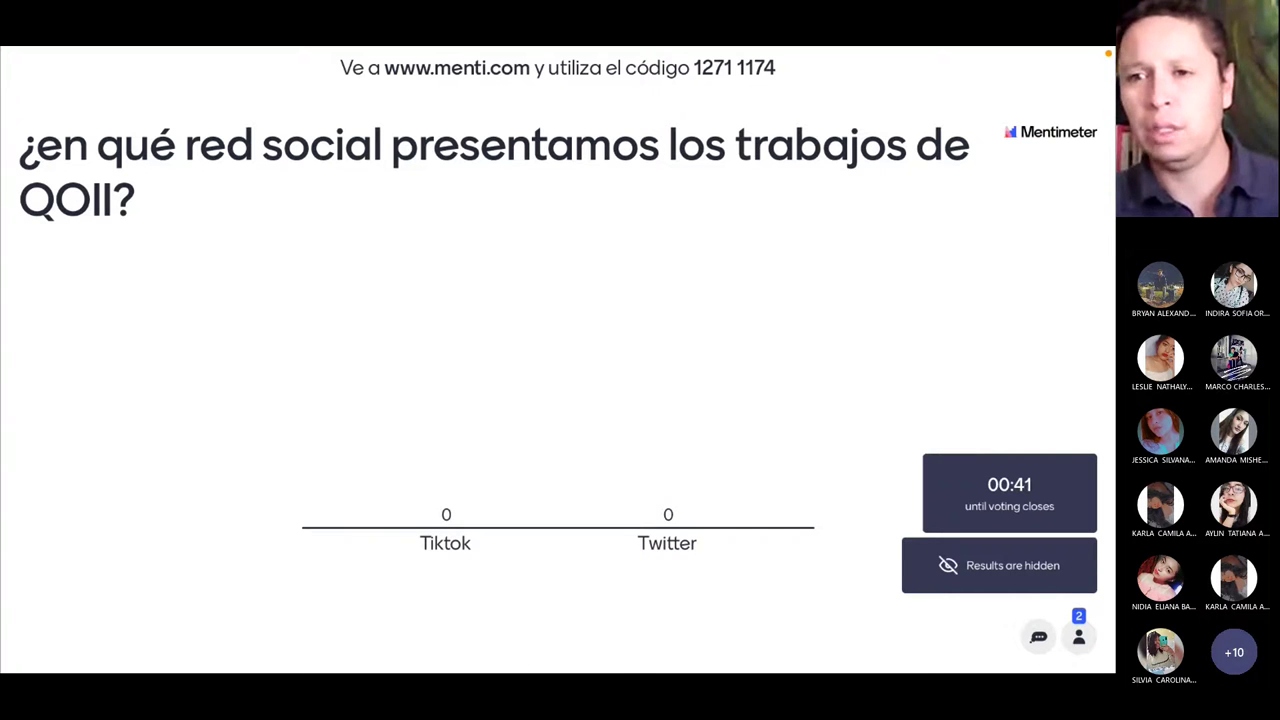
Take the running question slide out of full screen and bring up its presenter controls
{"action": "key", "text": "ctrl+Left"}
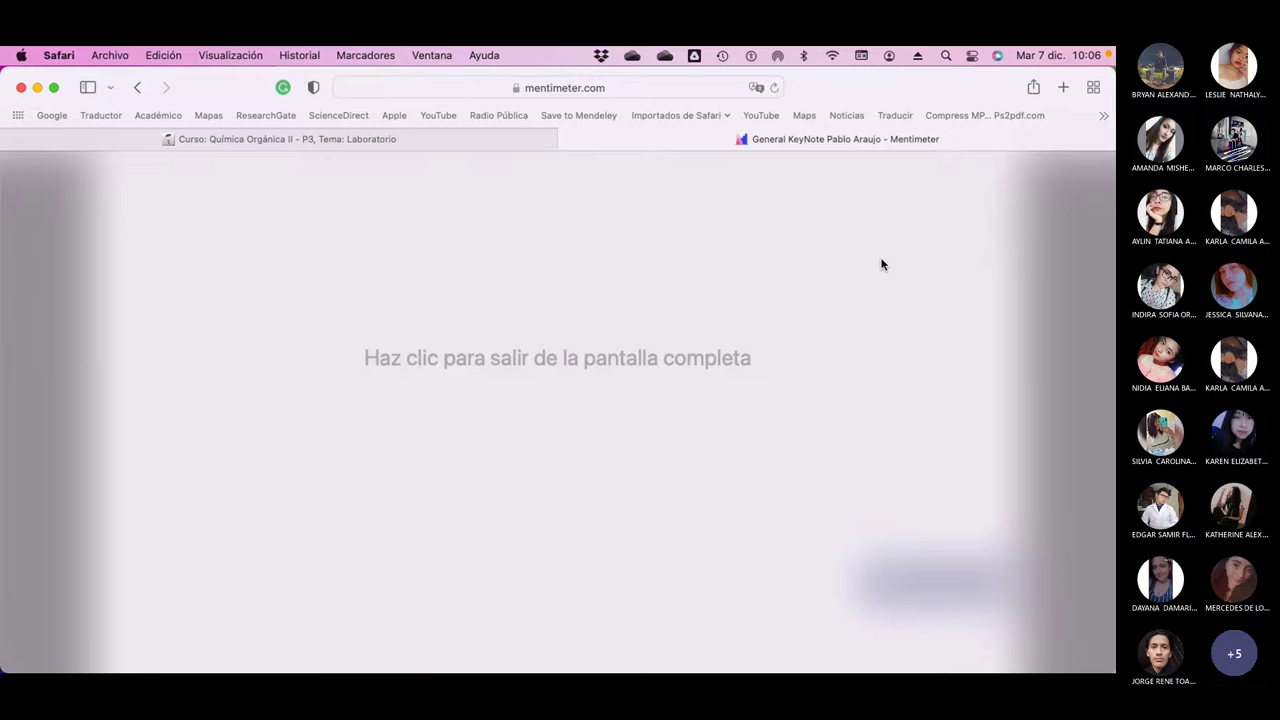
{"action": "left_click", "coordinate": [565, 368]}
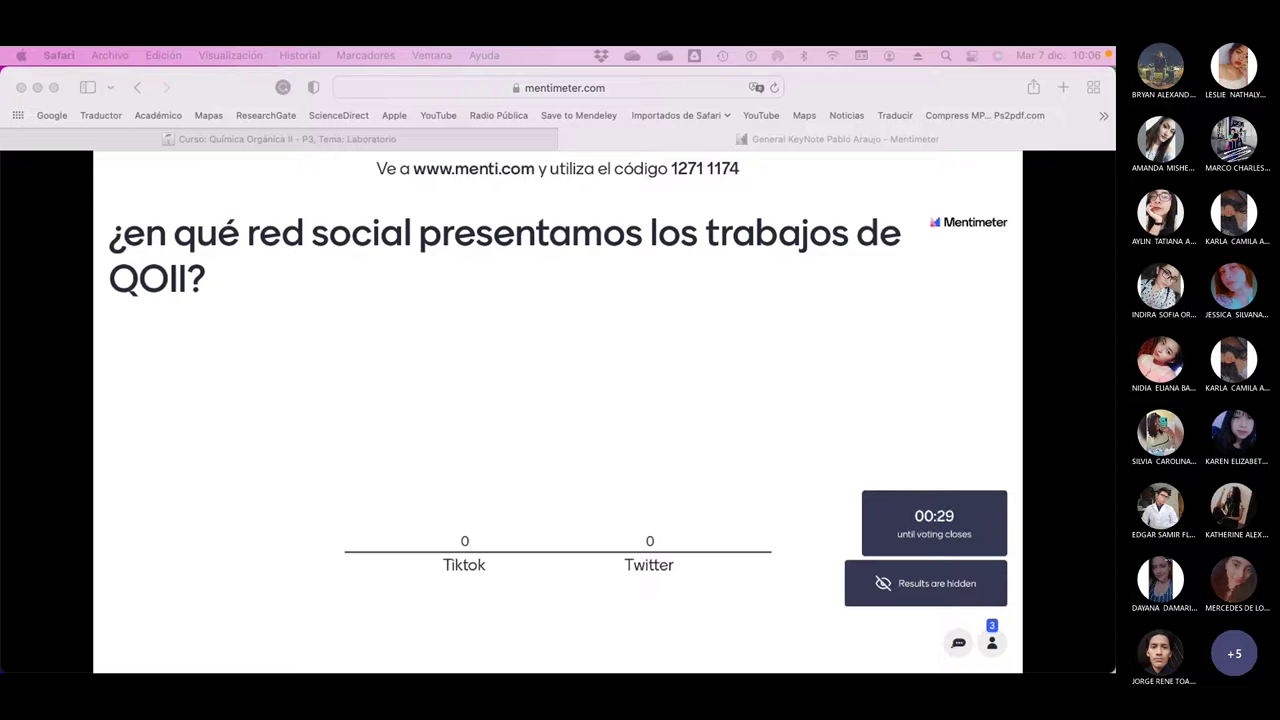
{"action": "left_click", "coordinate": [248, 650]}
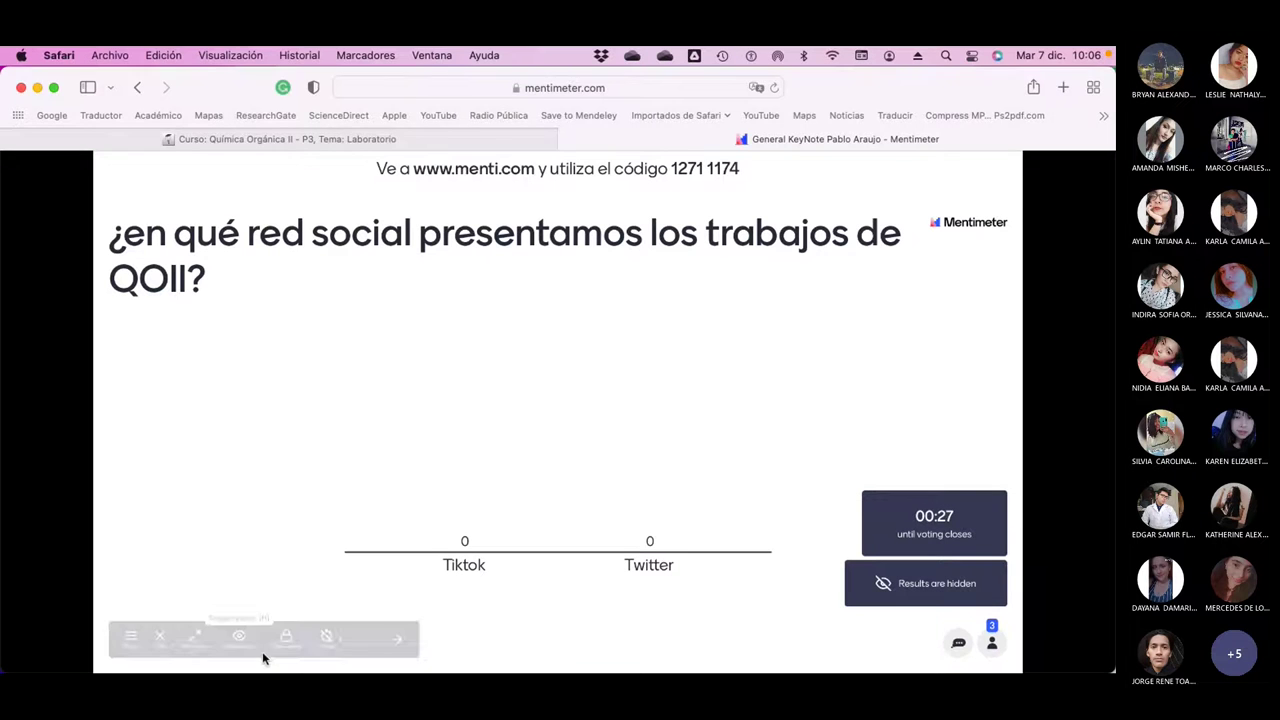
Restart the 1 min voting countdown on the question slide and reveal the results once voting closes
{"action": "left_click", "coordinate": [340, 645]}
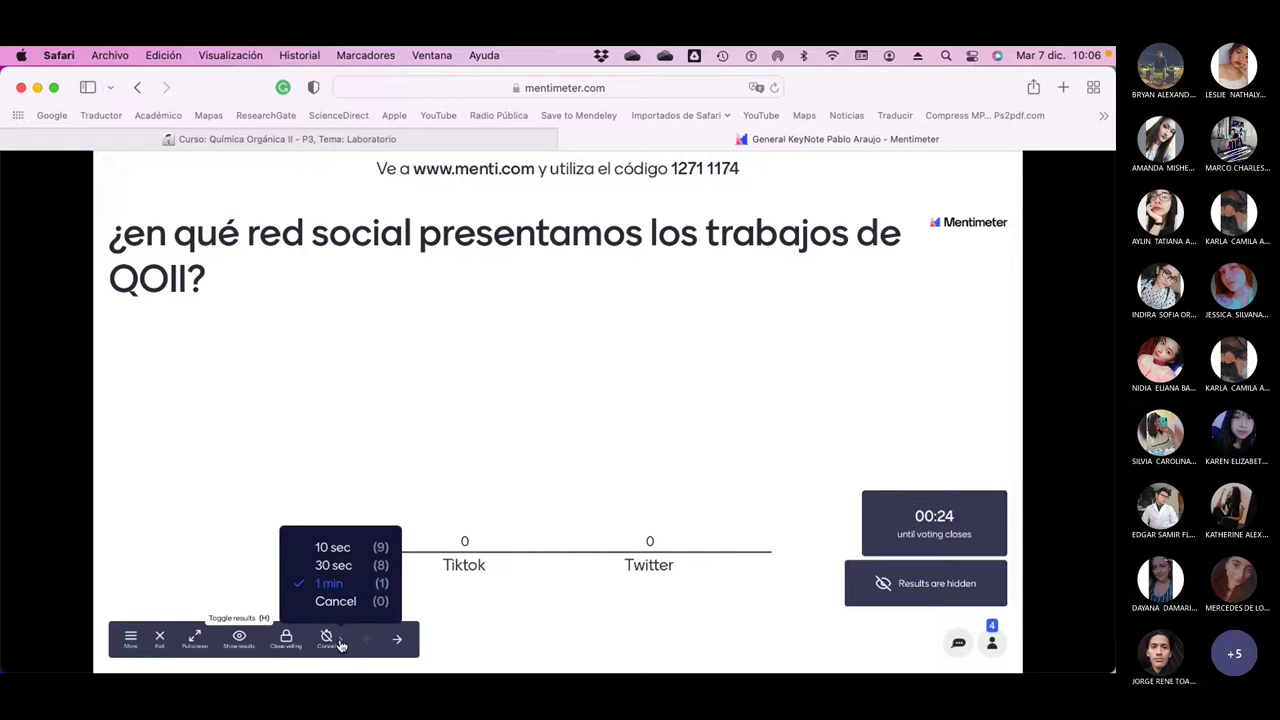
{"action": "left_click", "coordinate": [330, 583]}
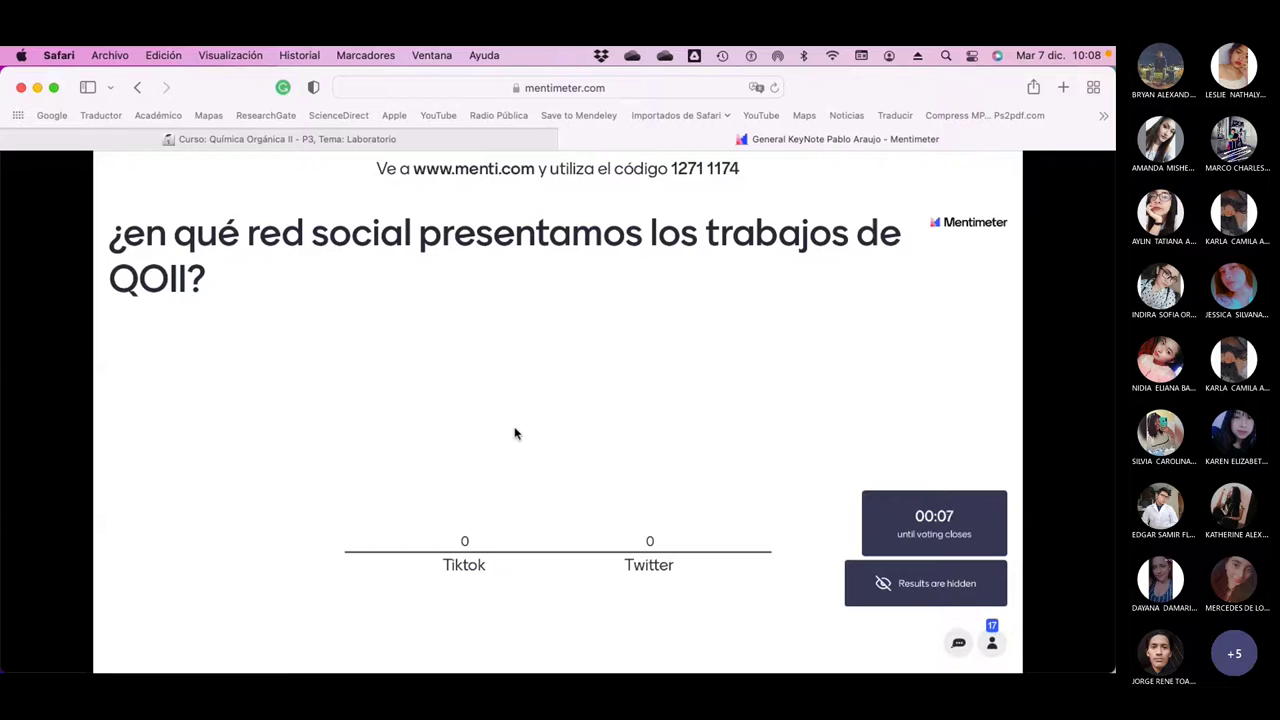
{"action": "mouse_move", "coordinate": [357, 666]}
{"action": "mouse_move", "coordinate": [591, 620]}
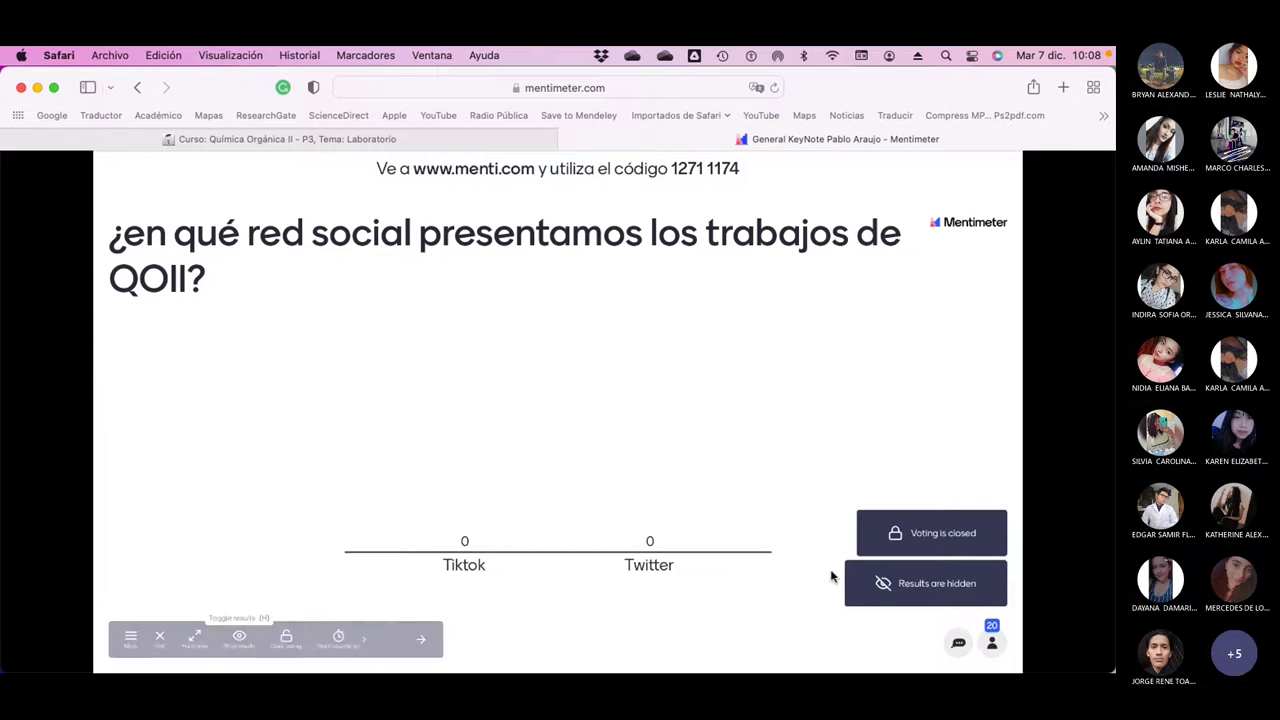
{"action": "left_click", "coordinate": [238, 640]}
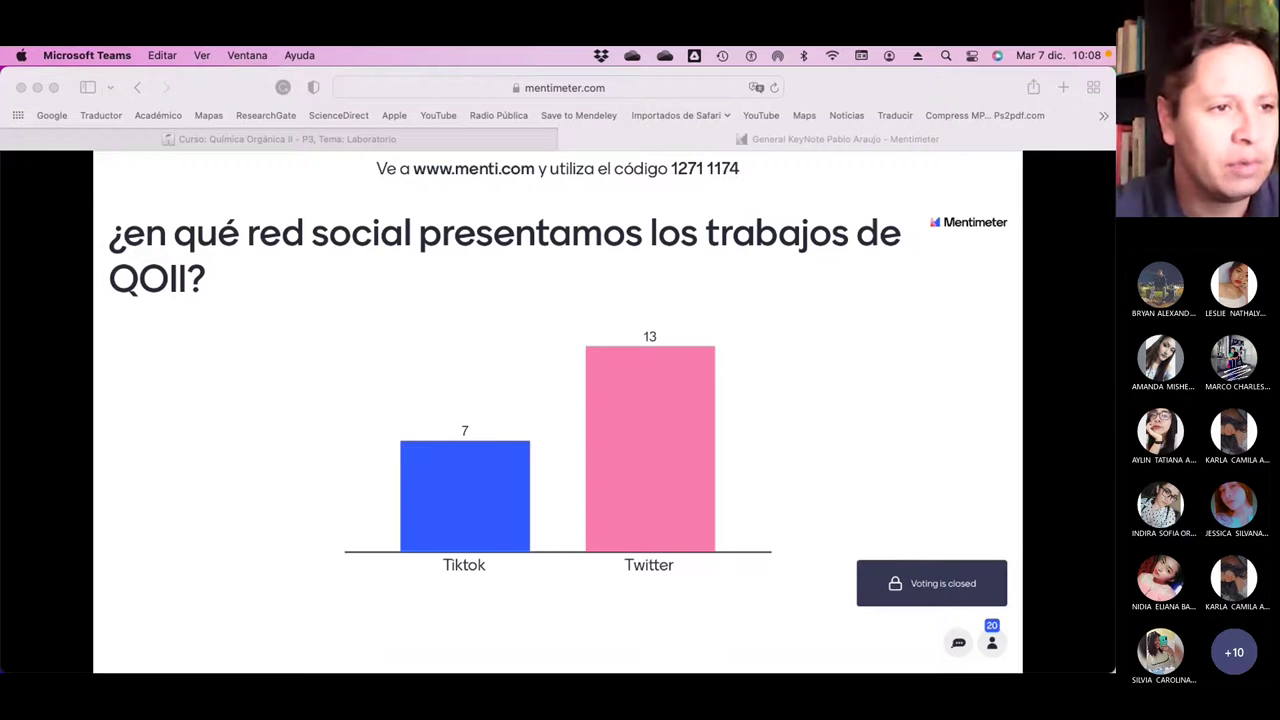
Open twitter.com in a new browser tab
{"action": "left_click", "coordinate": [940, 88]}
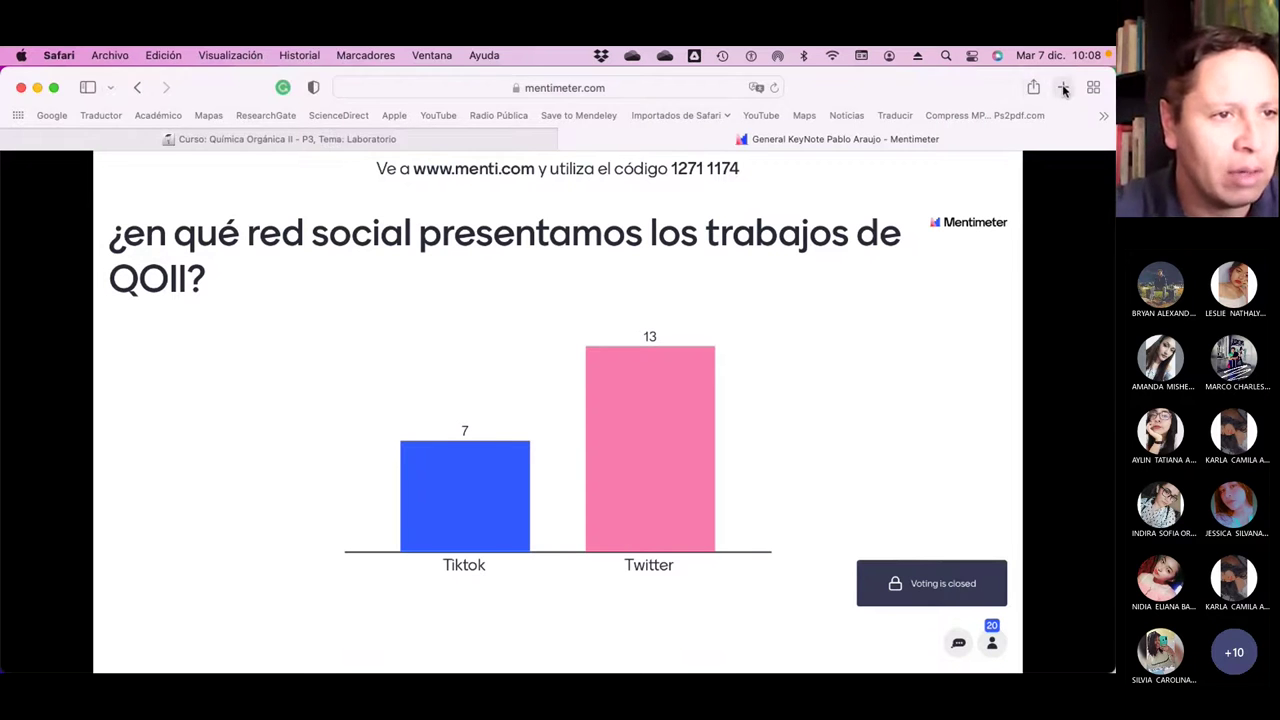
{"action": "left_click", "coordinate": [1062, 89]}
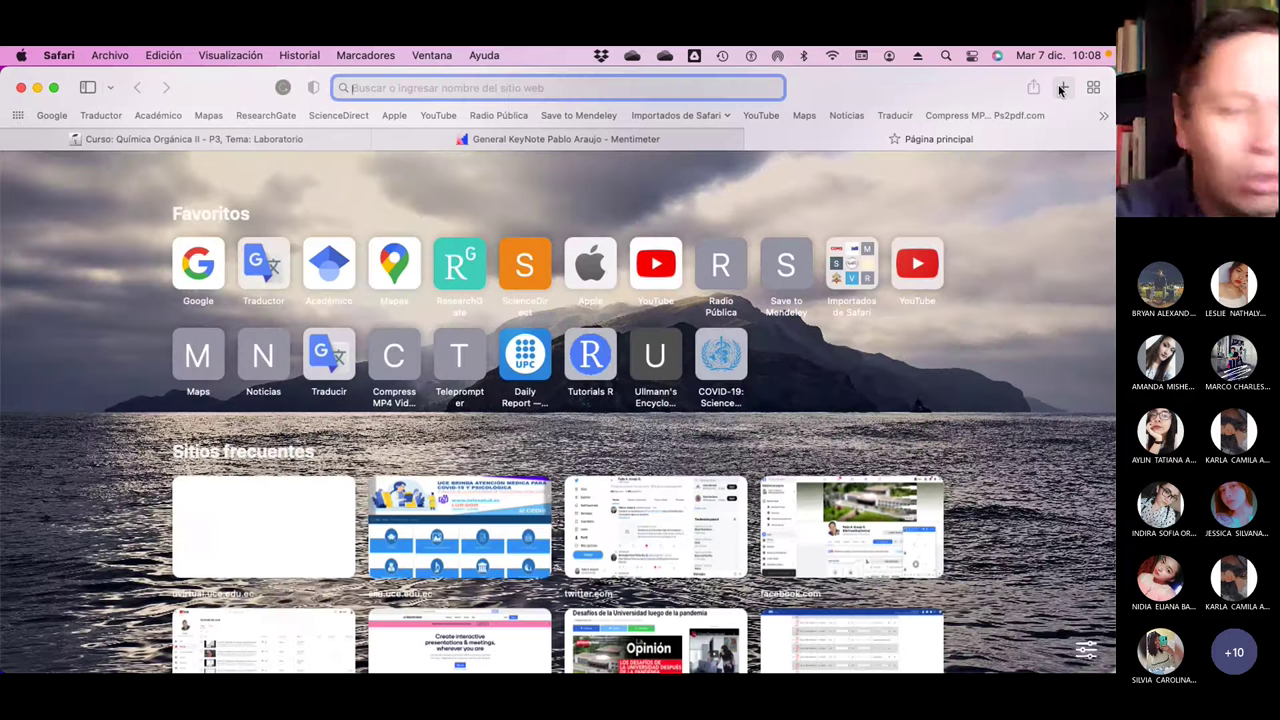
{"action": "type", "text": "twitter.com"}
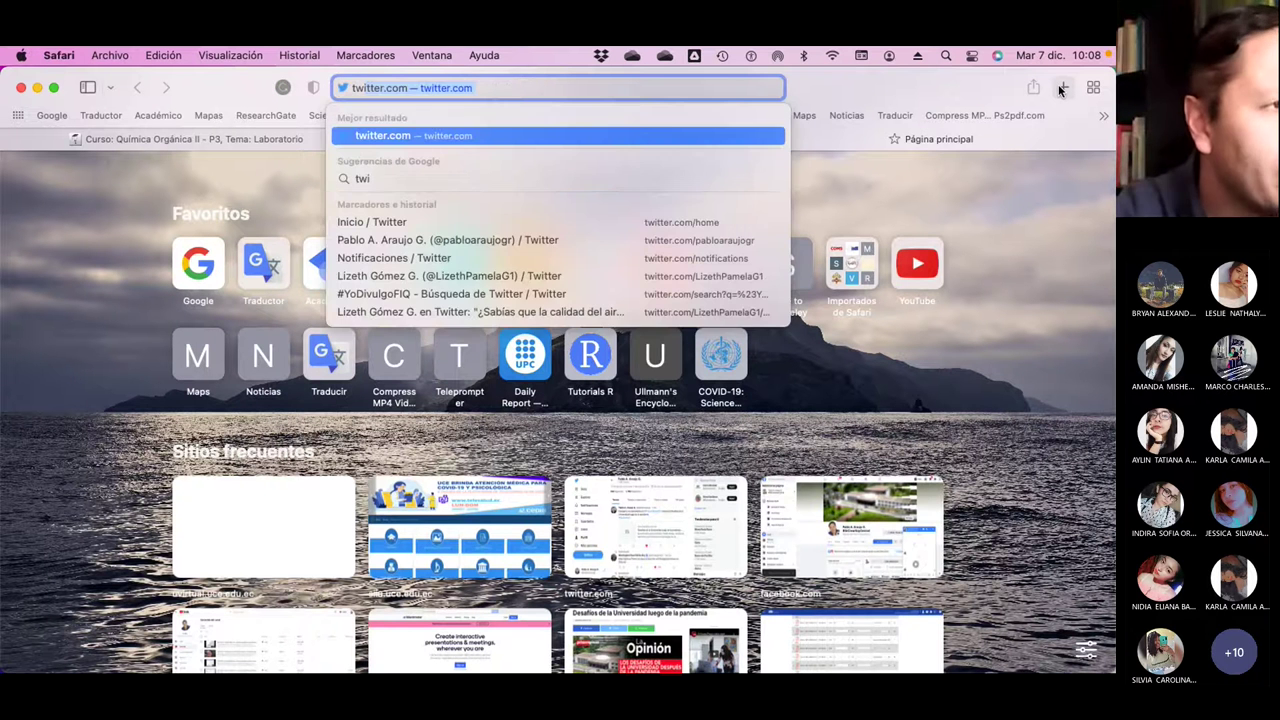
{"action": "key", "text": "Return"}
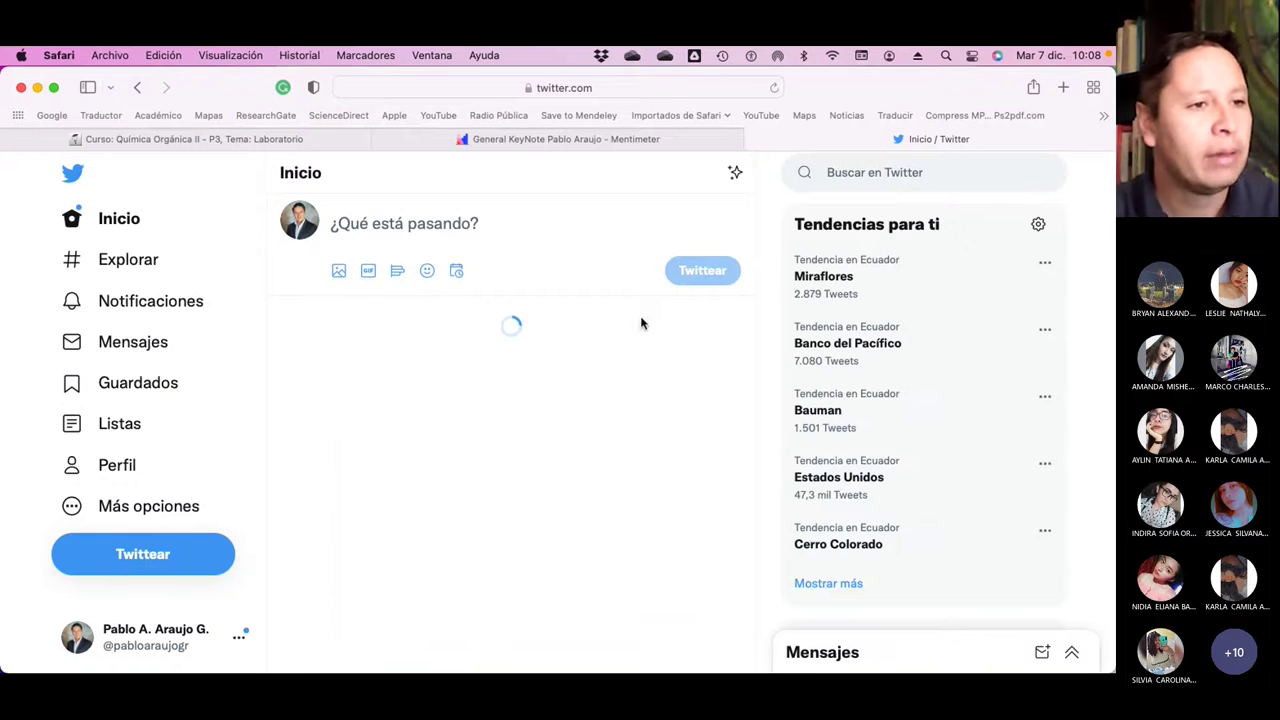
Search Twitter for #YoDivulgoFIQ and browse the results to the poster about air quality during the SARS-CoV-2 confinement
{"action": "left_click", "coordinate": [873, 175]}
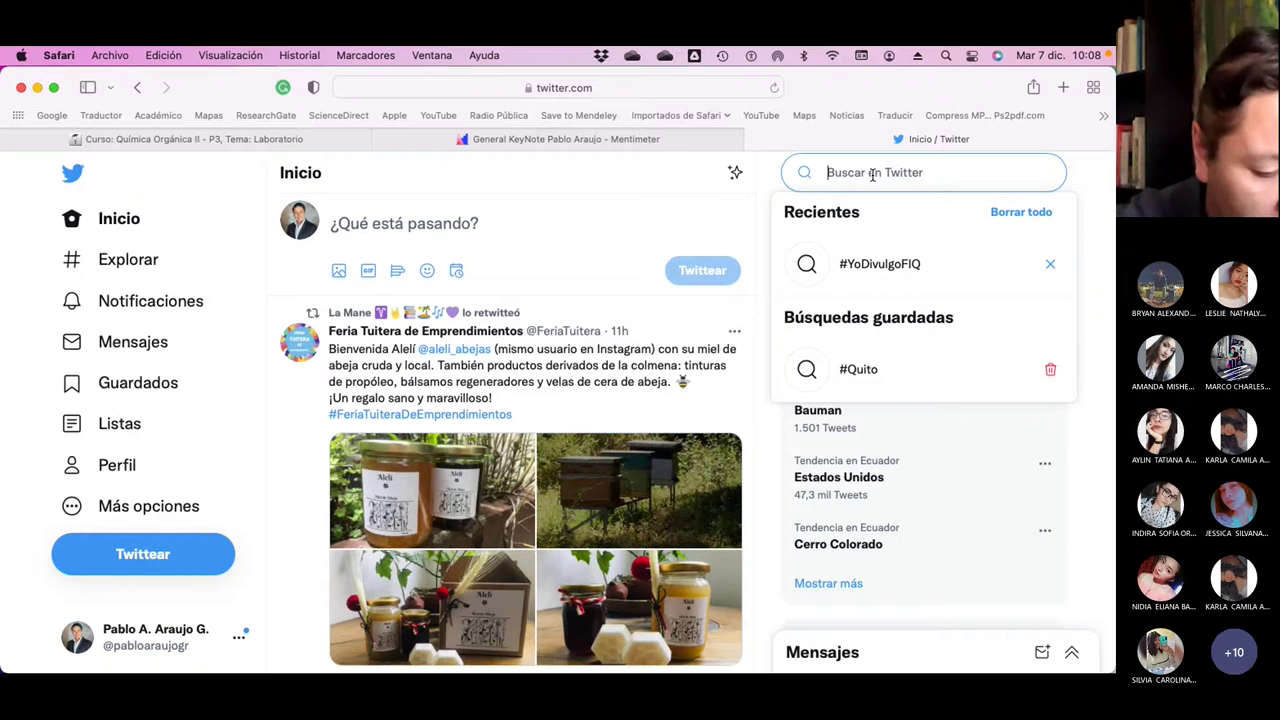
{"action": "type", "text": "#YoD"}
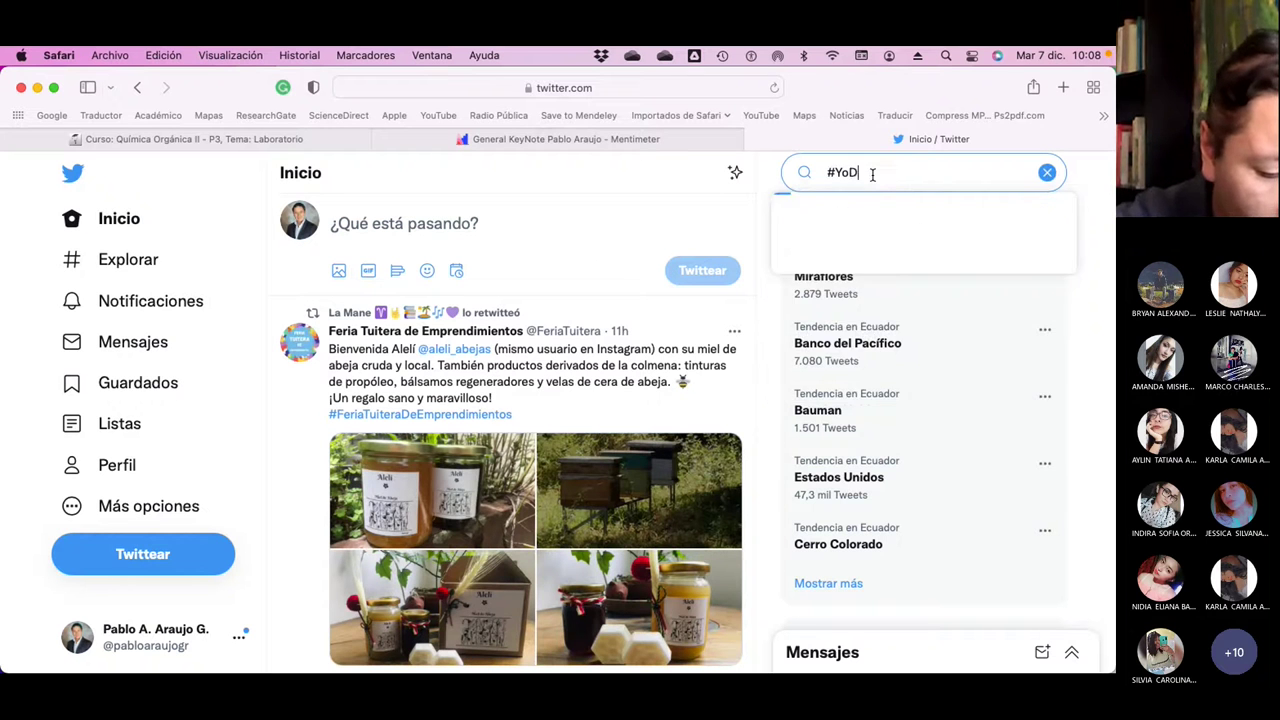
{"action": "type", "text": "ivulgoFIQ"}
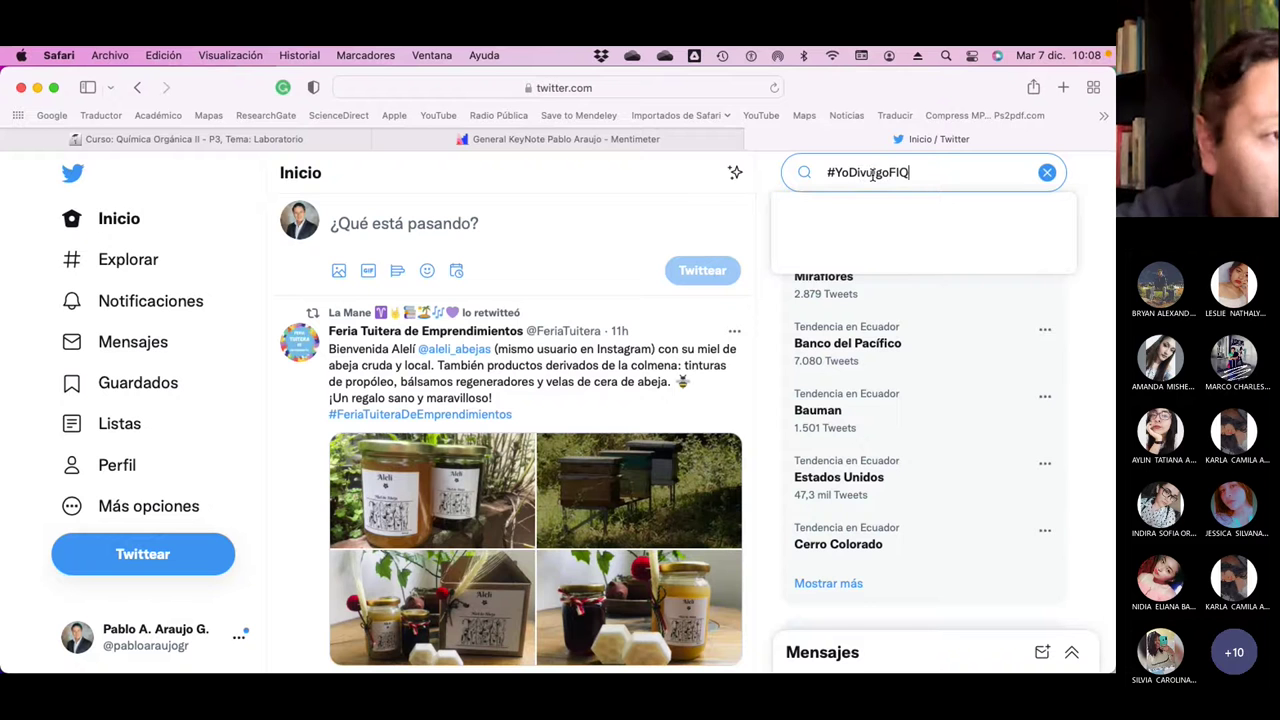
{"action": "key", "text": "Return"}
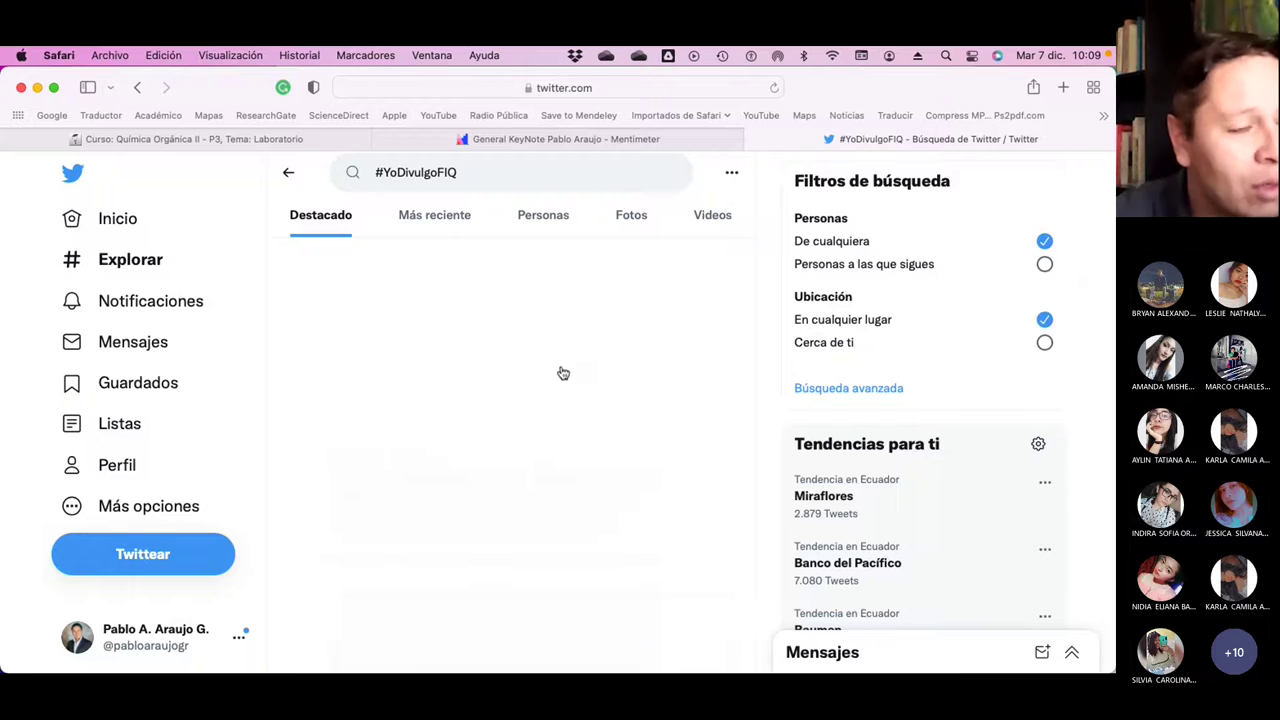
{"action": "scroll", "coordinate": [530, 372], "scroll_direction": "down", "scroll_amount": 10}
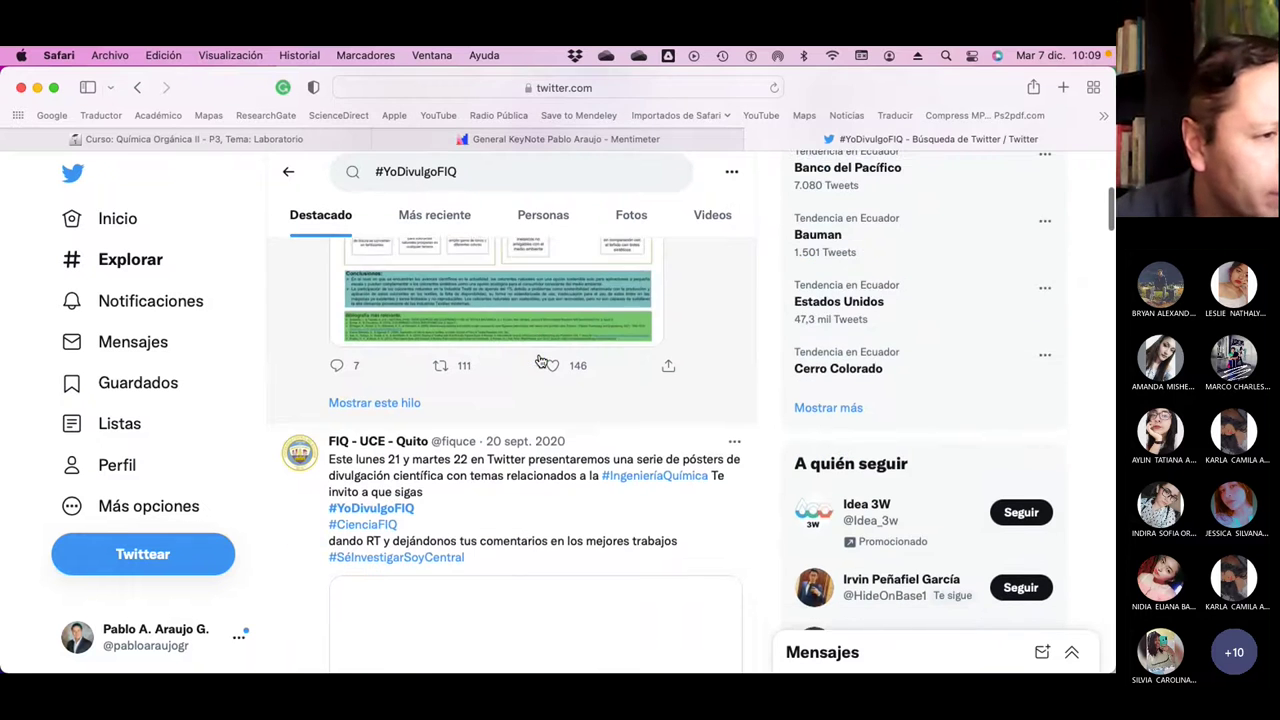
{"action": "scroll", "coordinate": [496, 403], "scroll_direction": "down", "scroll_amount": 5}
{"action": "scroll", "coordinate": [496, 403], "scroll_direction": "down", "scroll_amount": 4}
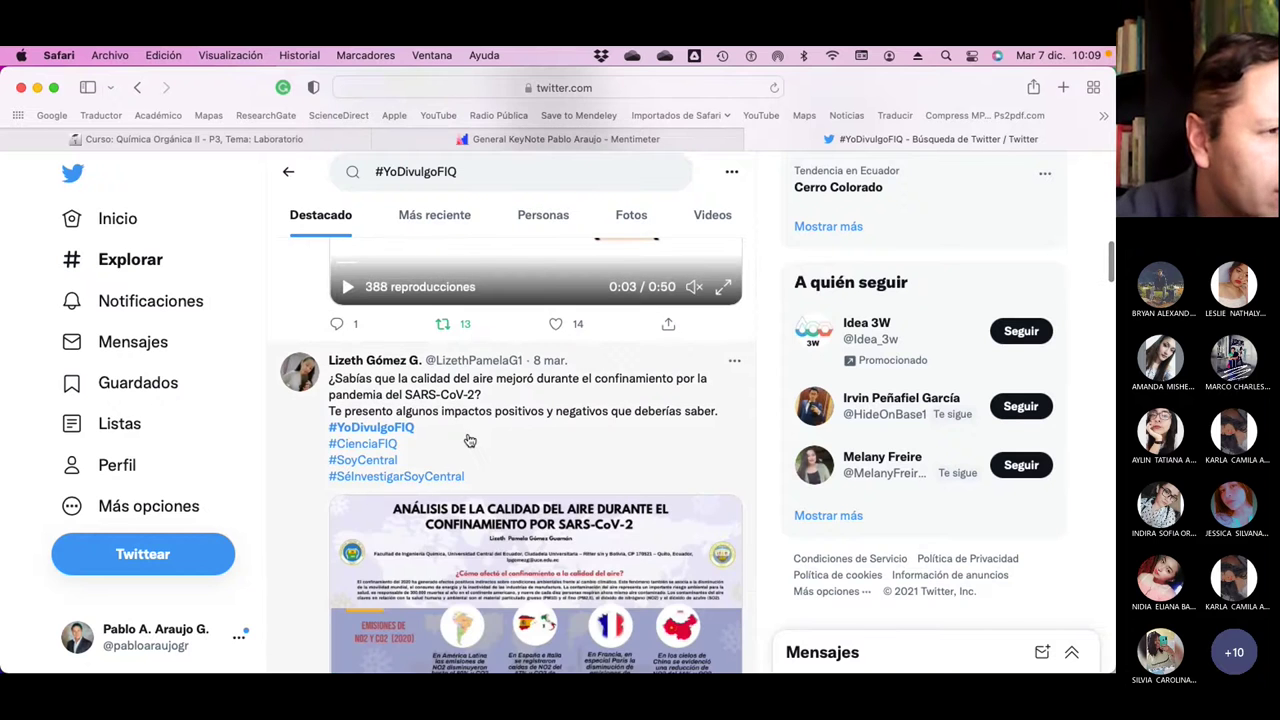
{"action": "scroll", "coordinate": [470, 440], "scroll_direction": "up", "scroll_amount": 5}
{"action": "scroll", "coordinate": [469, 443], "scroll_direction": "down", "scroll_amount": 2}
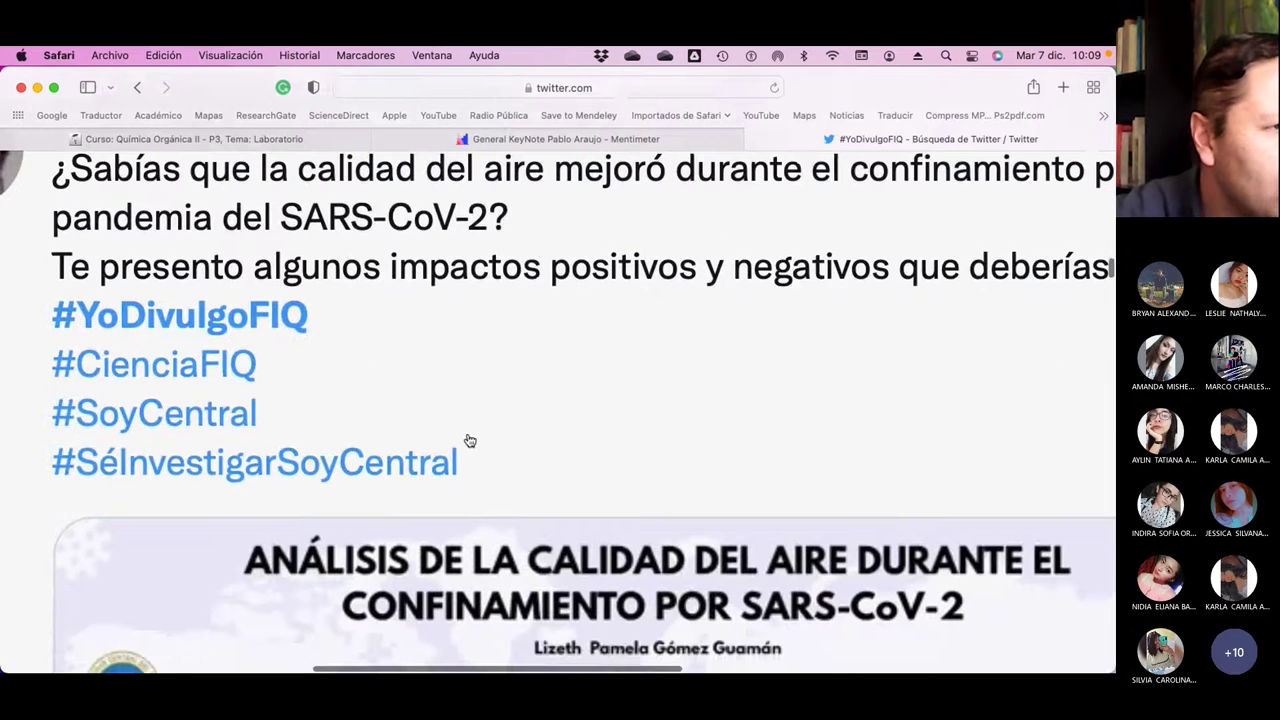
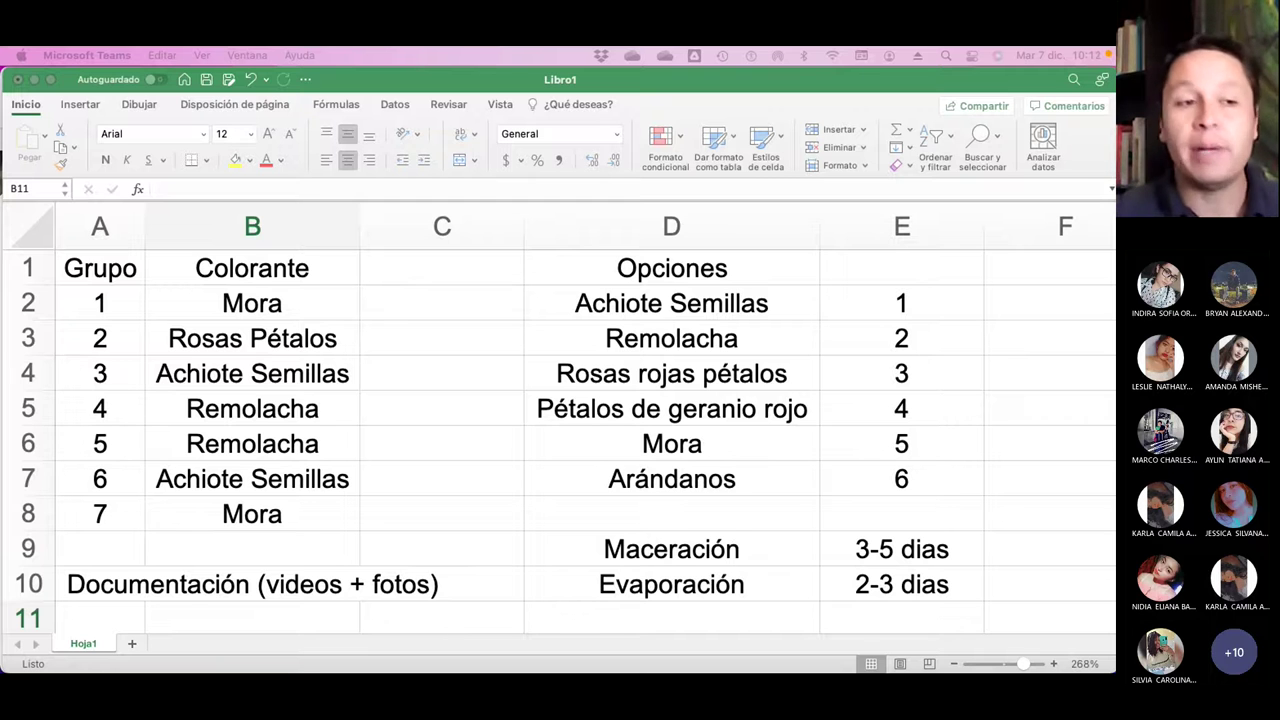
Examine the Maceración, Documentación (videos + fotos) and Evaporación entries in rows 9 and 10 of the colorant worksheet
{"action": "right_click", "coordinate": [742, 552]}
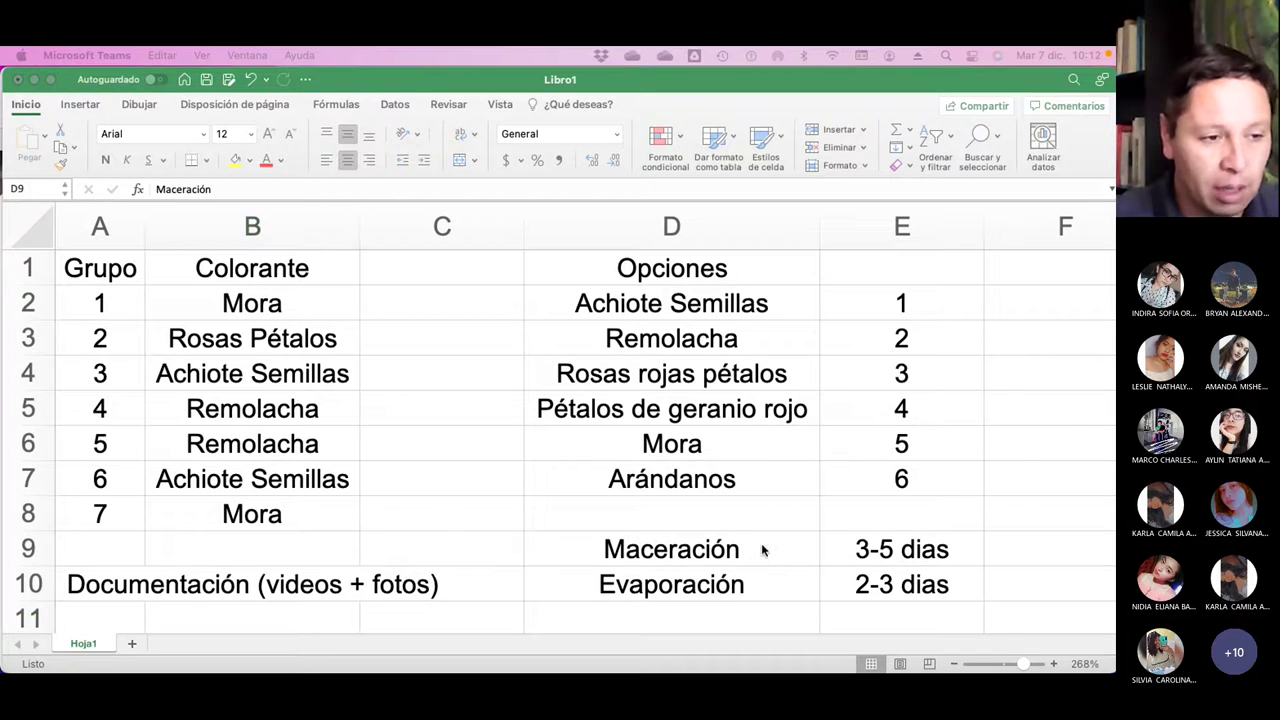
{"action": "left_click", "coordinate": [700, 548]}
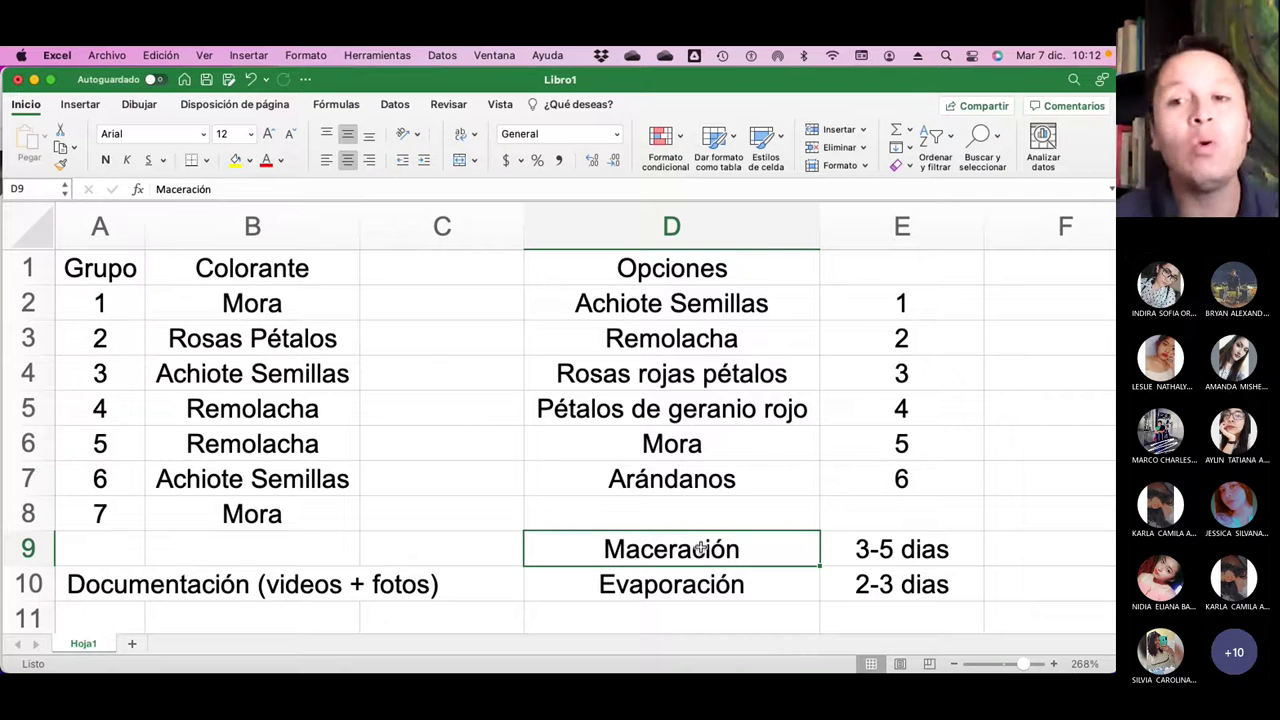
{"action": "left_click", "coordinate": [337, 586]}
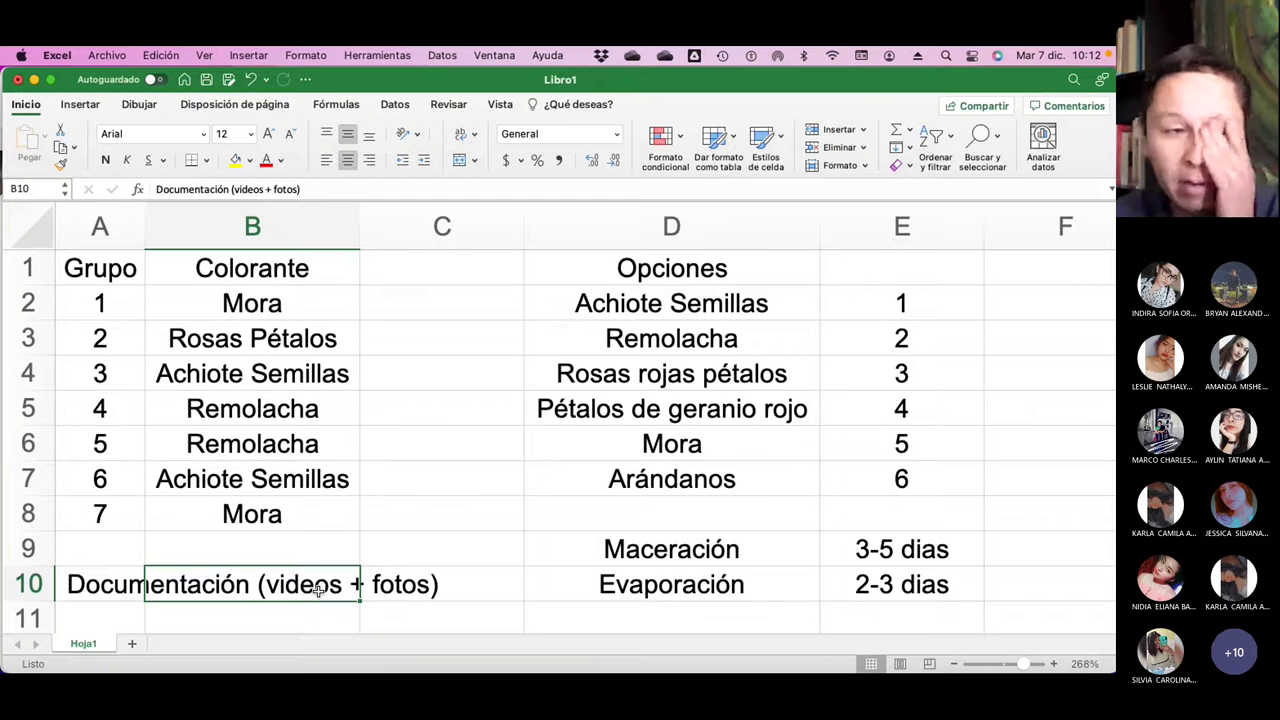
{"action": "left_click", "coordinate": [855, 595]}
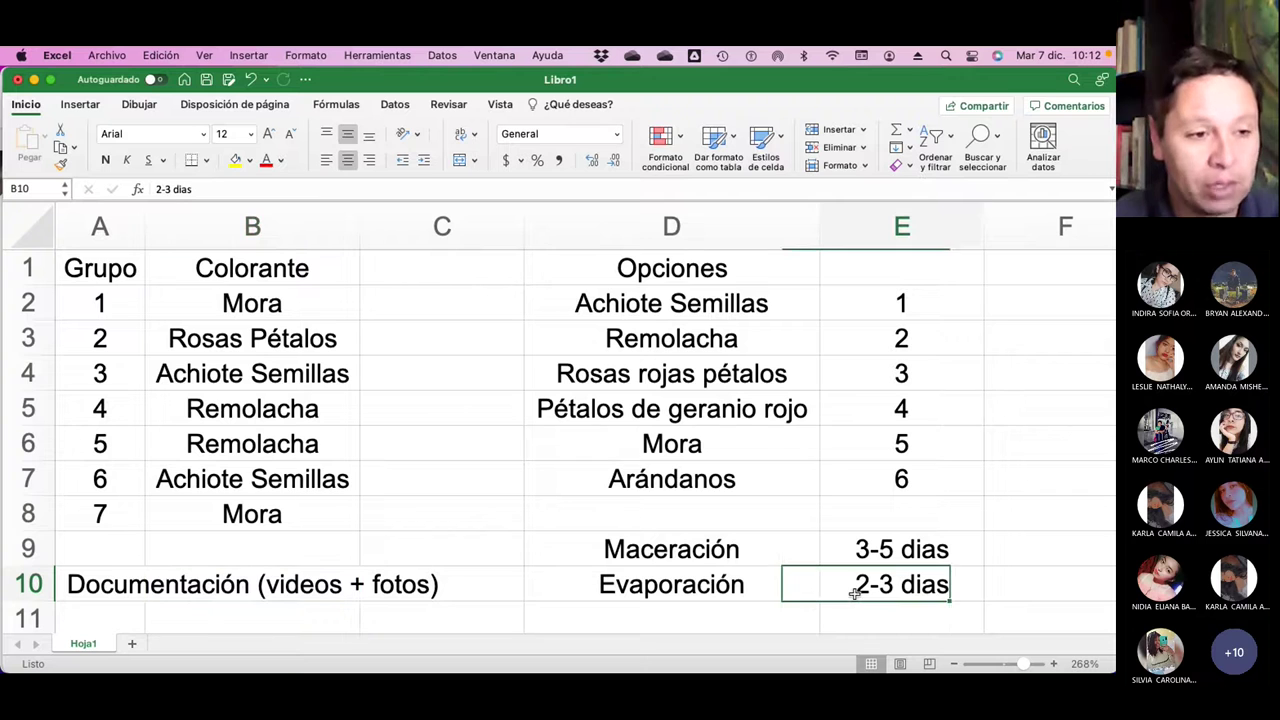
{"action": "left_click", "coordinate": [758, 592]}
{"action": "scroll", "coordinate": [708, 620], "scroll_direction": "right", "scroll_amount": 5}
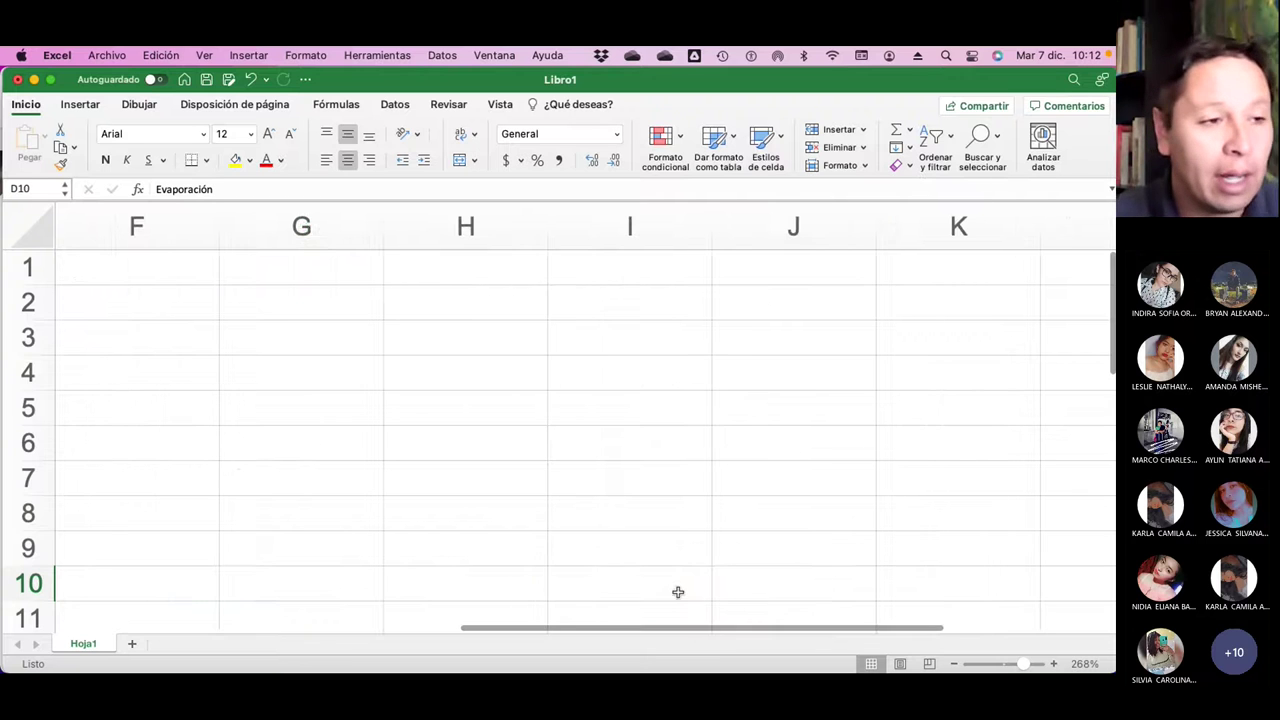
{"action": "scroll", "coordinate": [676, 591], "scroll_direction": "up", "scroll_amount": 2}
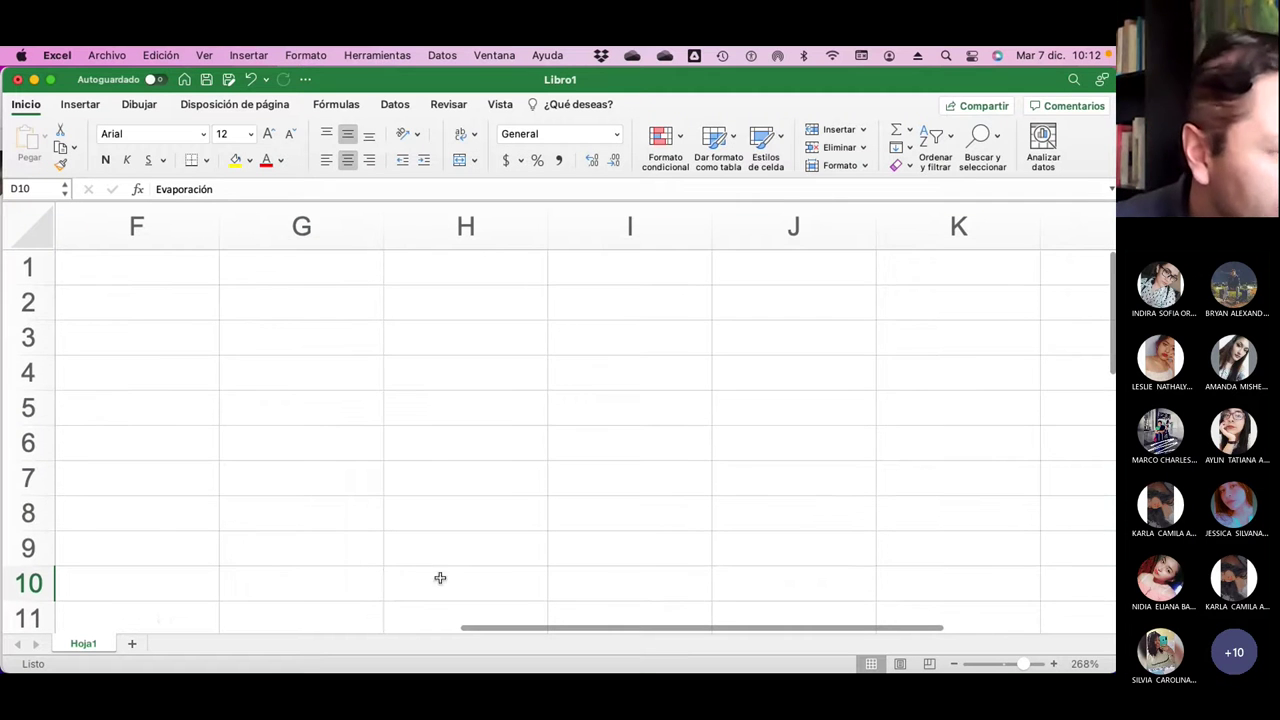
{"action": "scroll", "coordinate": [377, 509], "scroll_direction": "left", "scroll_amount": 5}
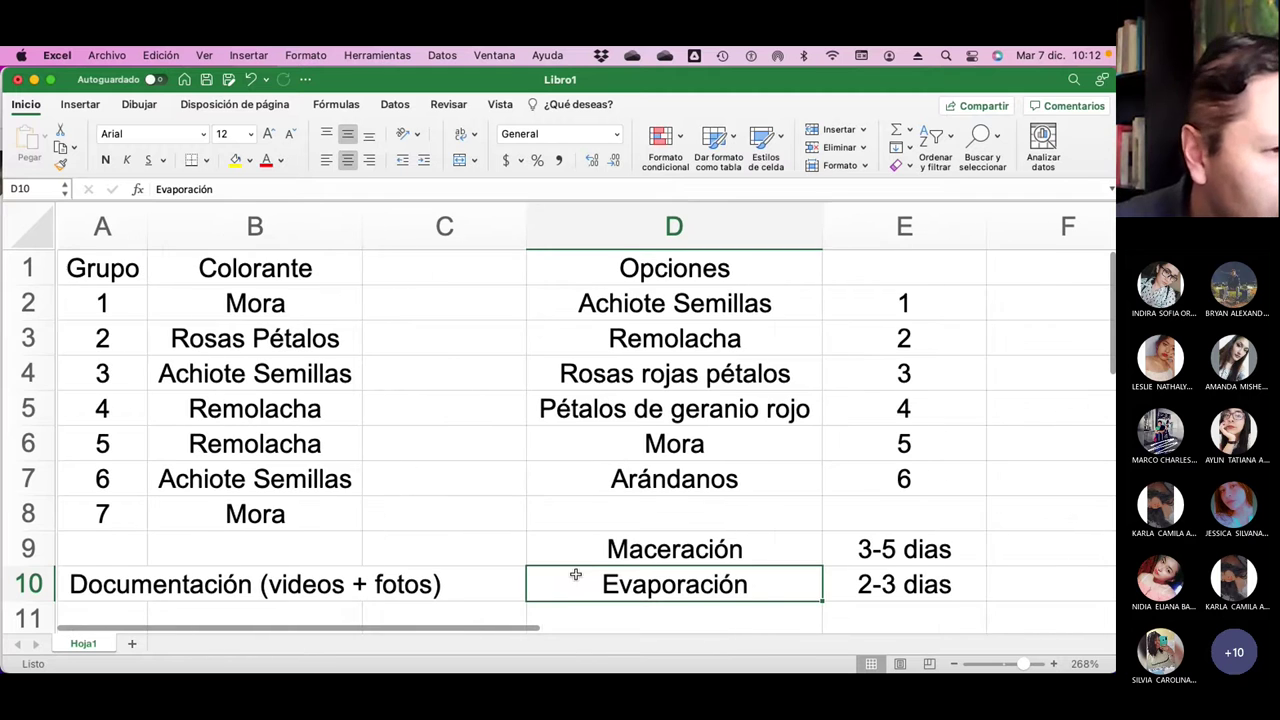
Enter "Tinción" in cell D11 below Evaporación and select the duration cell E11 beside it
{"action": "left_click", "coordinate": [643, 616]}
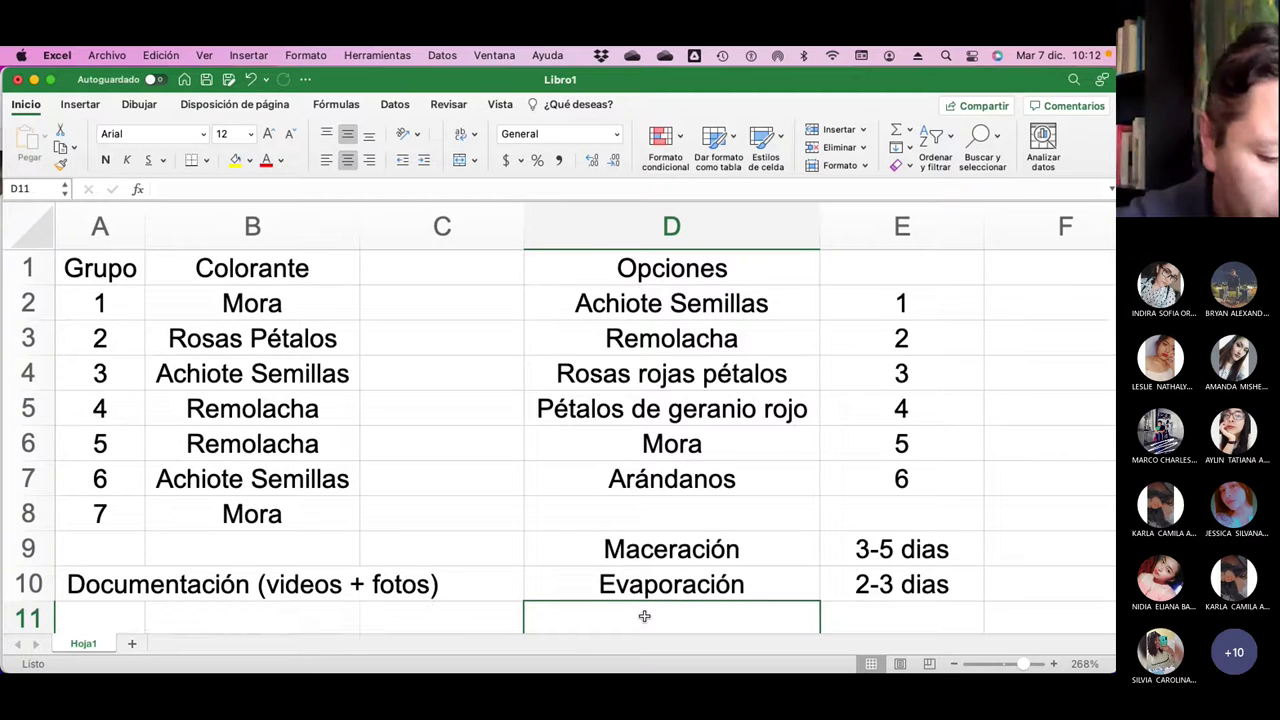
{"action": "type", "text": "Tin"}
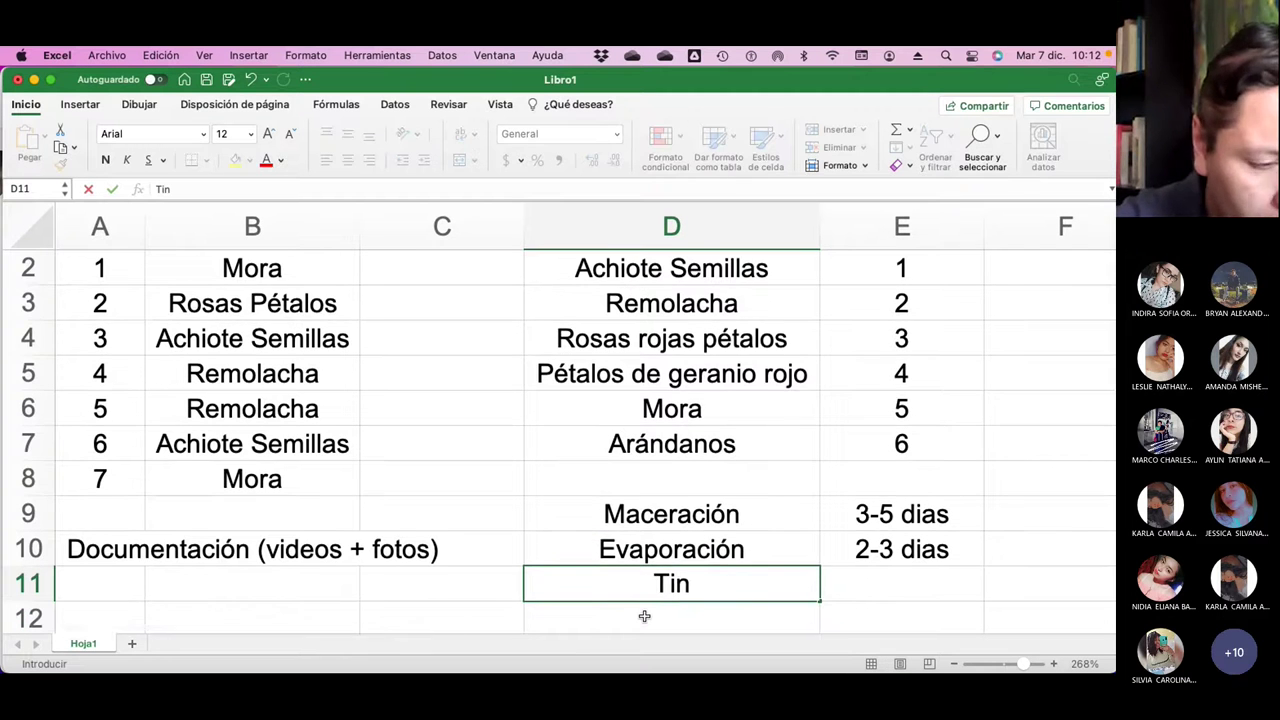
{"action": "type", "text": "ción"}
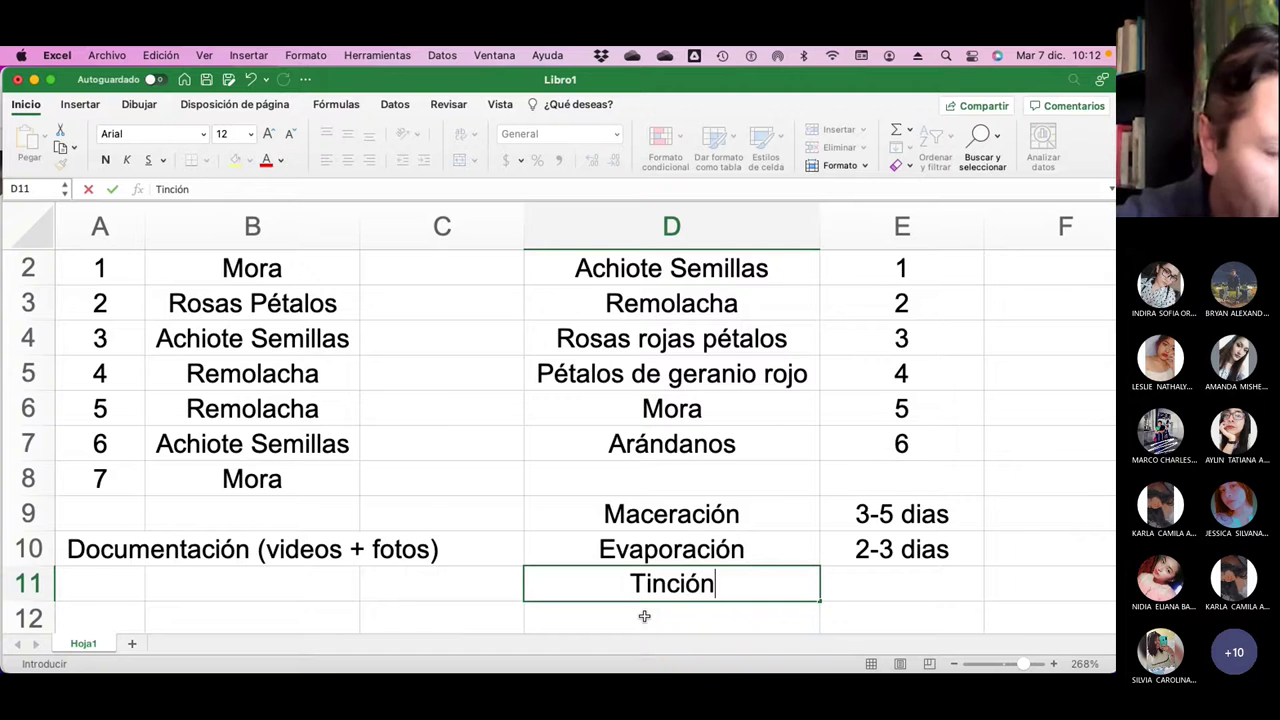
{"action": "key", "text": "Return"}
{"action": "key", "text": "Up"}
{"action": "key", "text": "Right"}
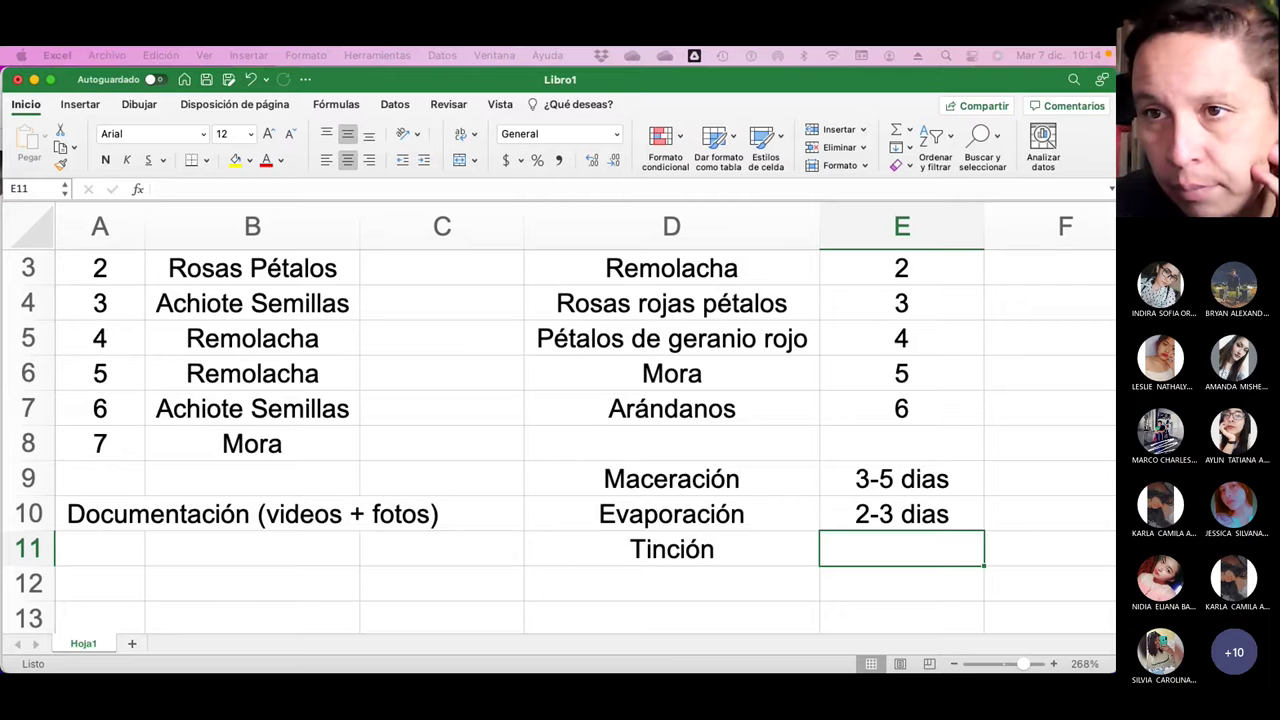
Switch to Safari and show the air-quality poster post among the #YoDivulgoFIQ results at normal size
{"action": "key", "text": "super+Tab"}
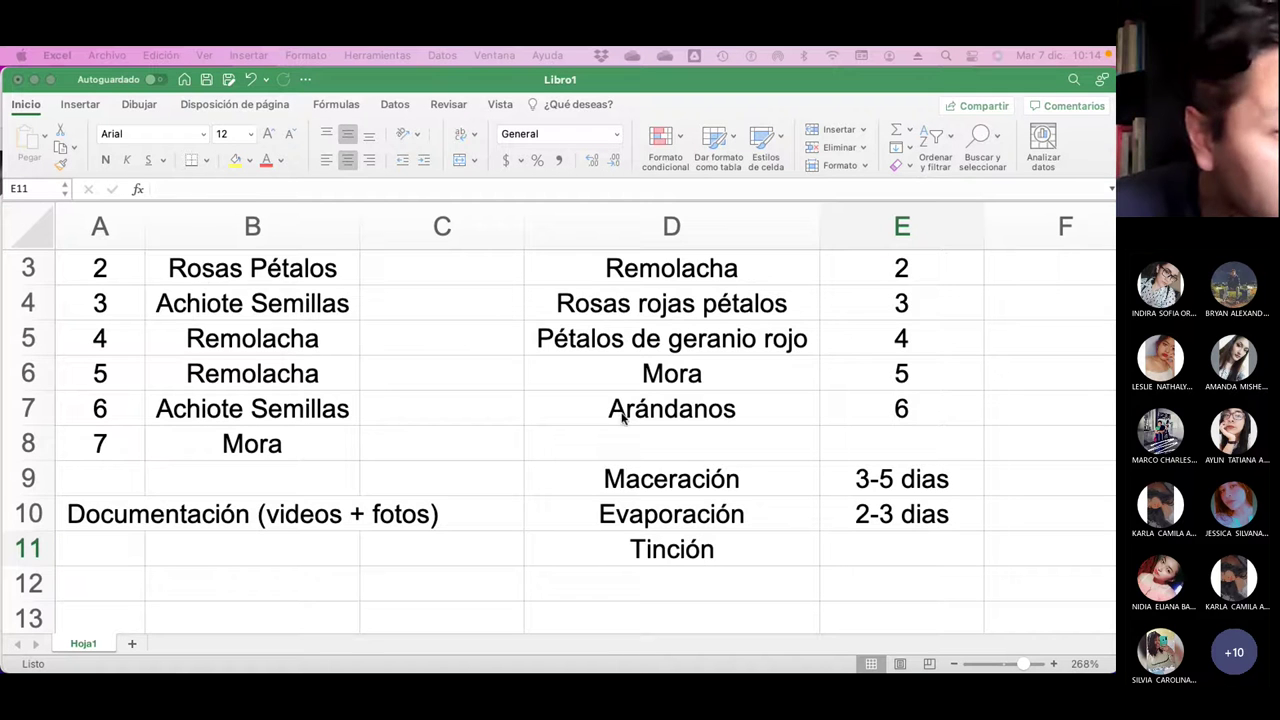
{"action": "scroll", "coordinate": [314, 401], "scroll_direction": "up", "scroll_amount": 2}
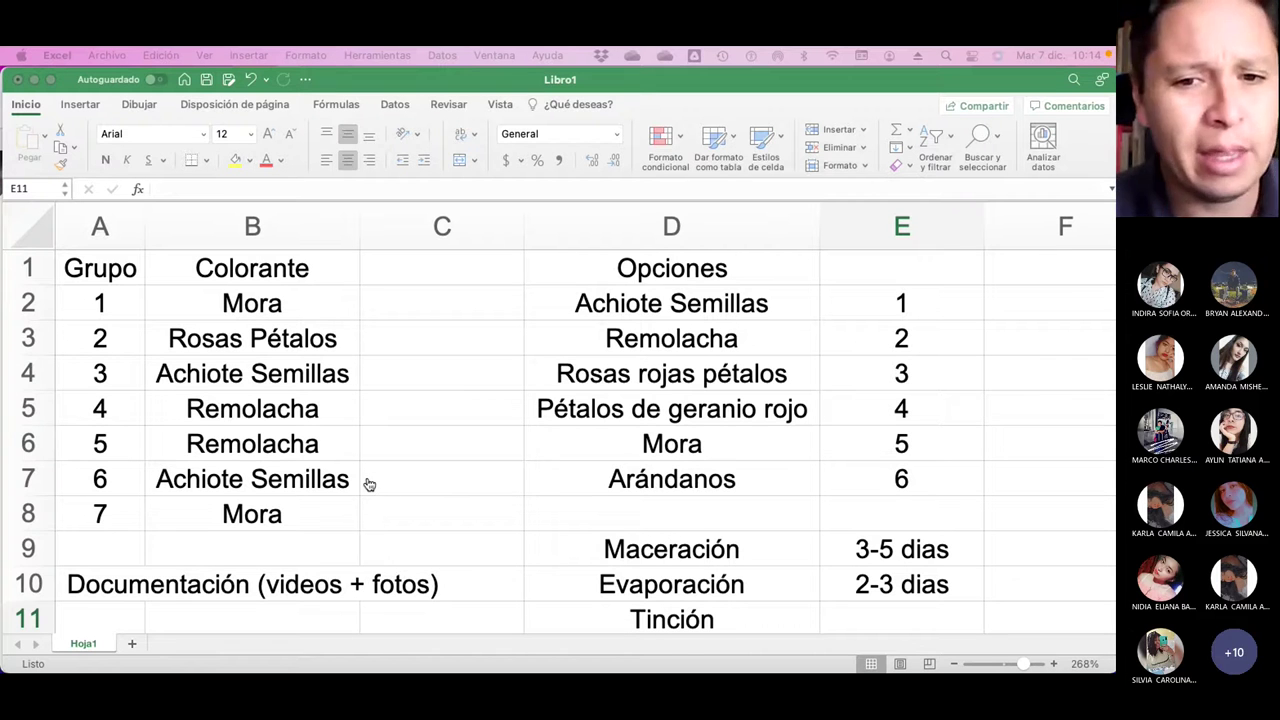
{"action": "key", "text": "super+Tab"}
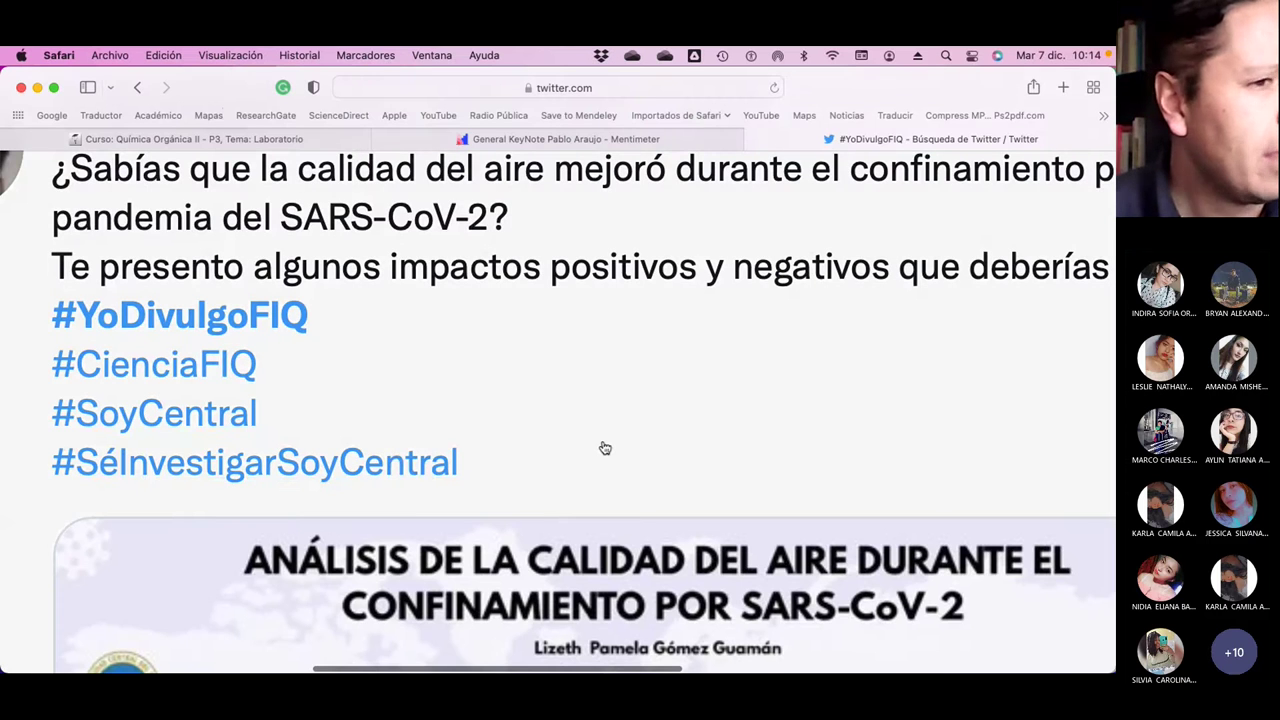
{"action": "scroll", "coordinate": [605, 448], "scroll_direction": "down", "scroll_amount": 5}
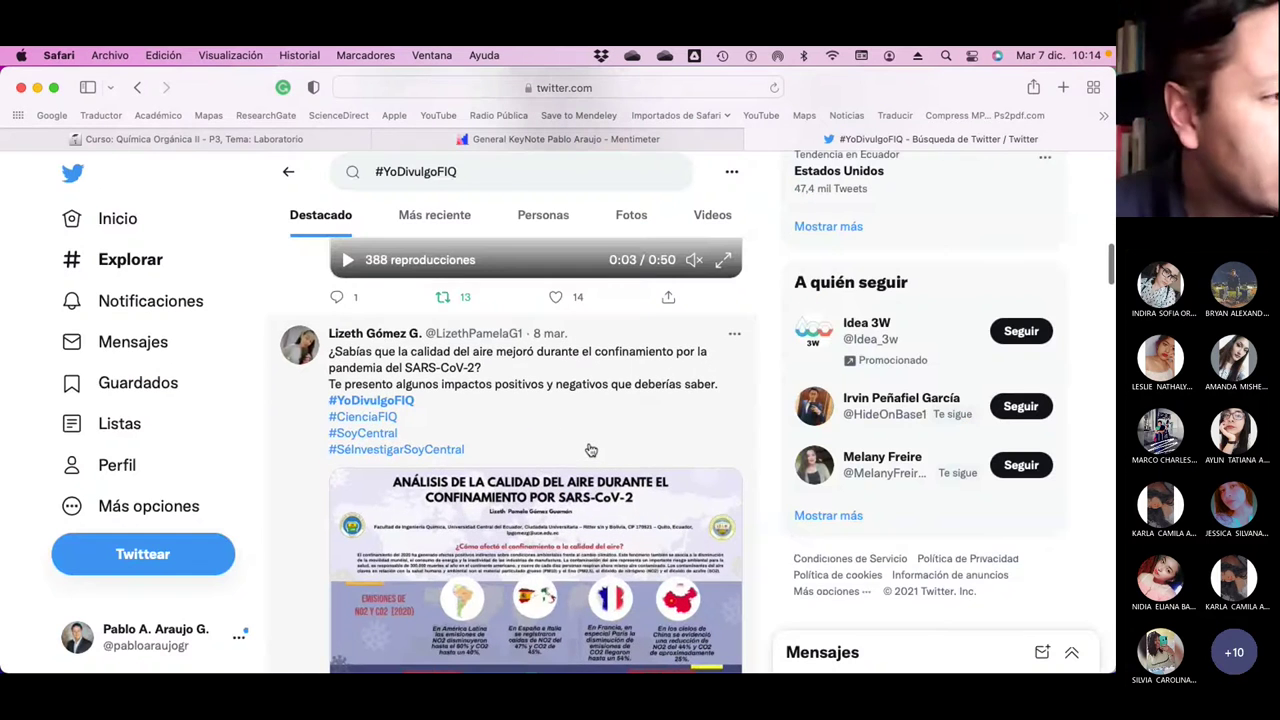
{"action": "scroll", "coordinate": [591, 451], "scroll_direction": "up", "scroll_amount": 1}
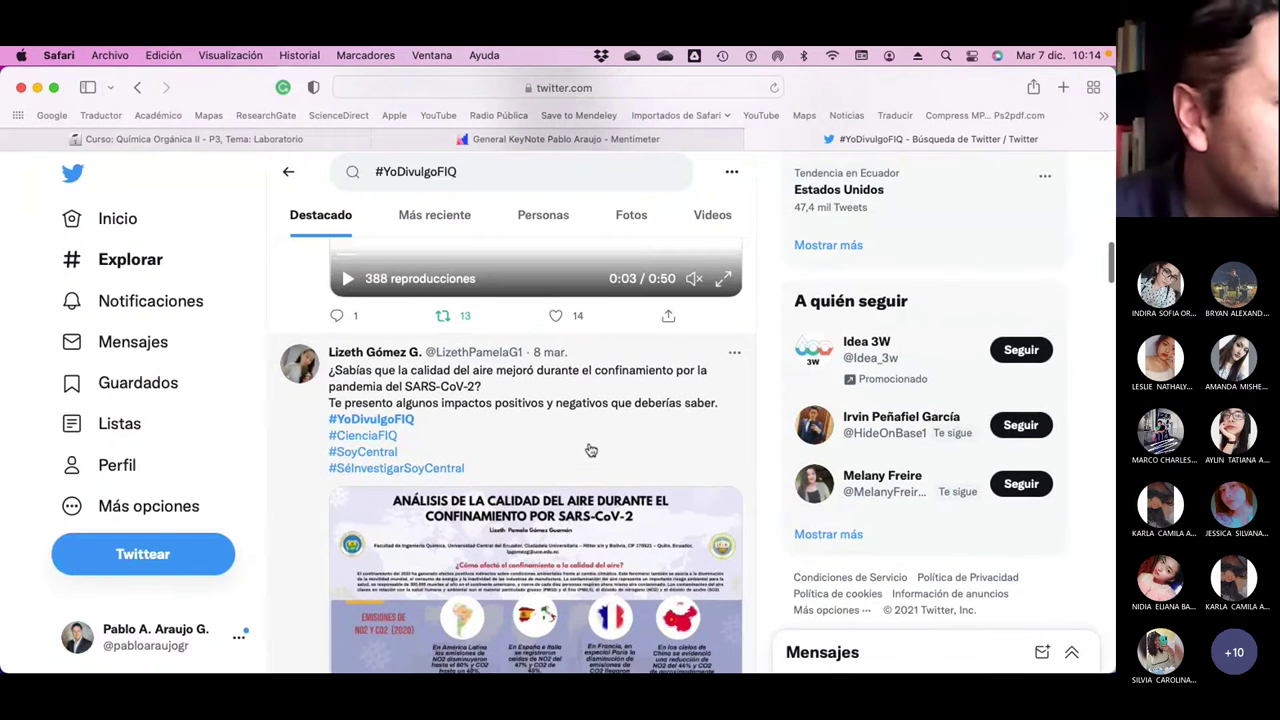
Show the Twitter accounts available for switching, then close the list at the start of the #YoDivulgoFIQ results
{"action": "left_click", "coordinate": [168, 631]}
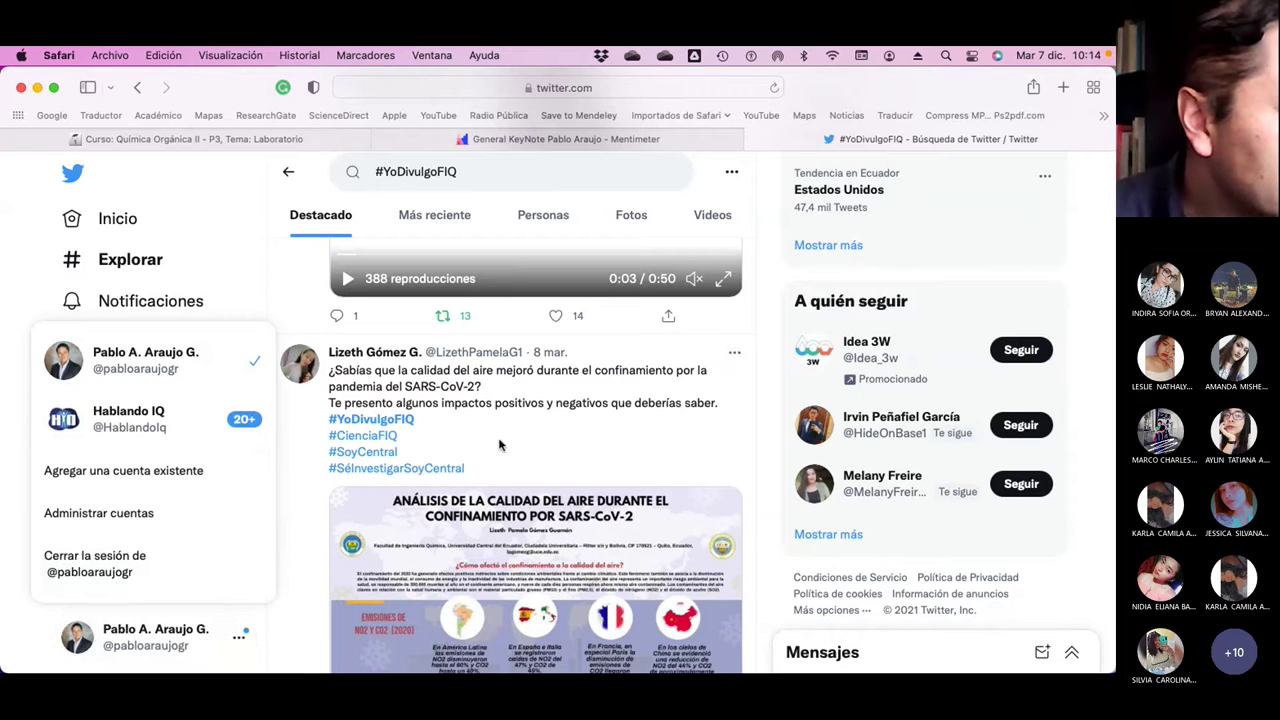
{"action": "scroll", "coordinate": [500, 445], "scroll_direction": "up", "scroll_amount": 5}
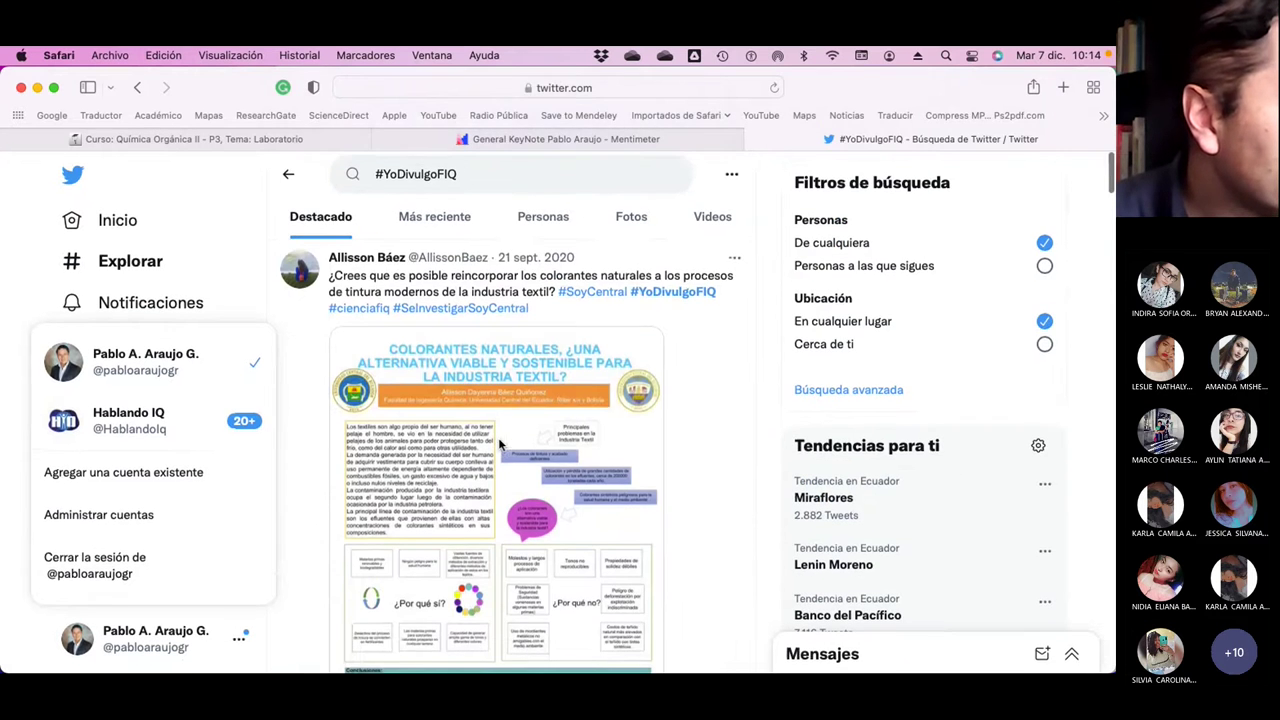
{"action": "left_click", "coordinate": [128, 222]}
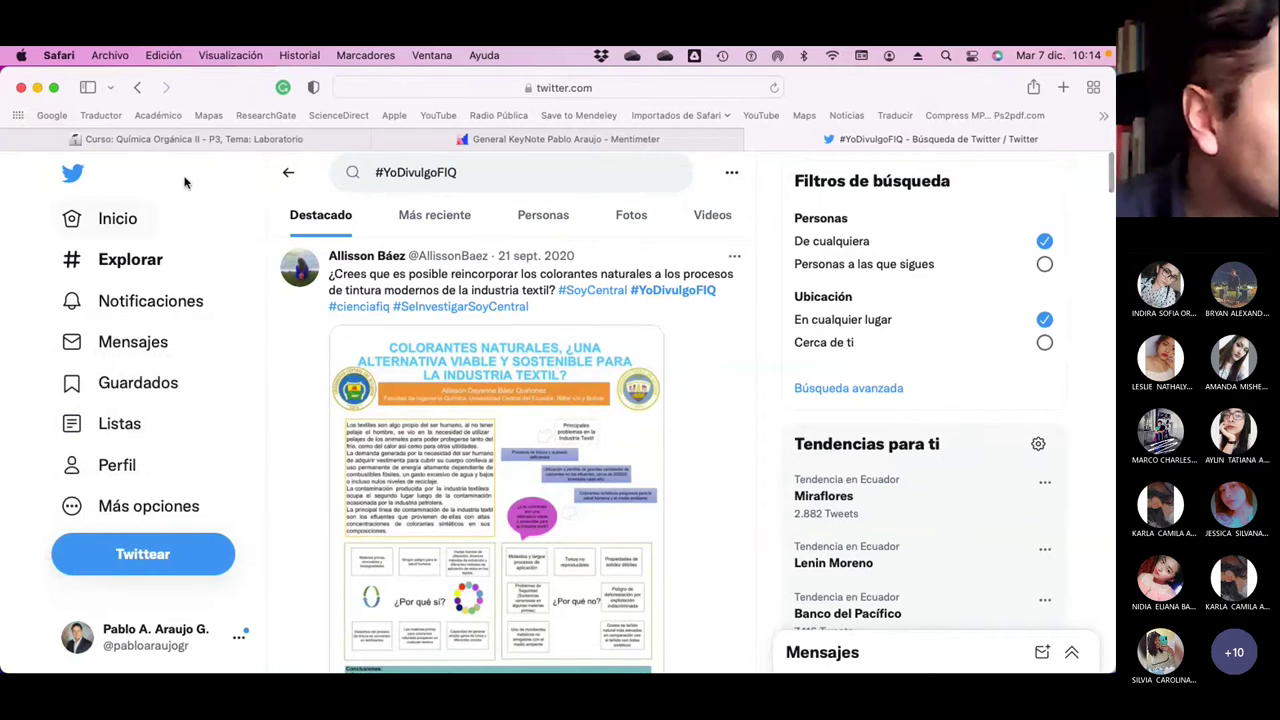
Open the account's own Twitter profile and find the post sharing the Primera Plana article "Los desafíos de la universidad después de la pandemia"
{"action": "left_click", "coordinate": [288, 172]}
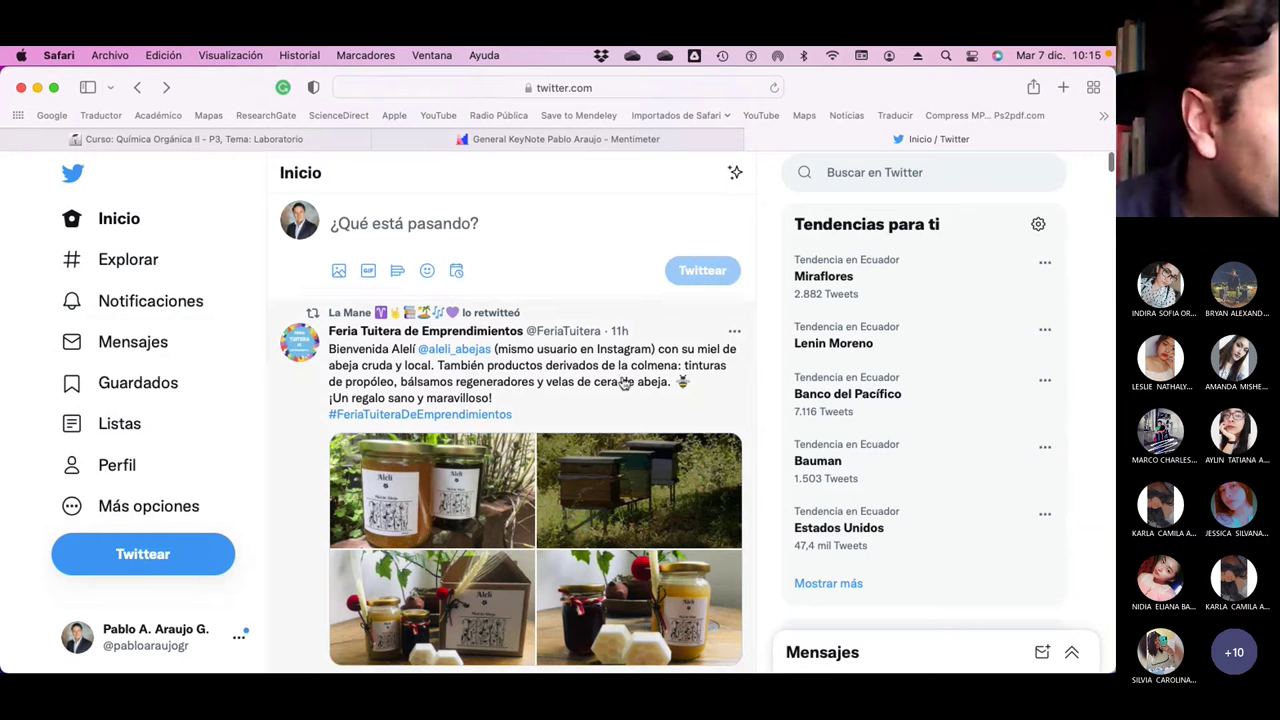
{"action": "left_click", "coordinate": [126, 468]}
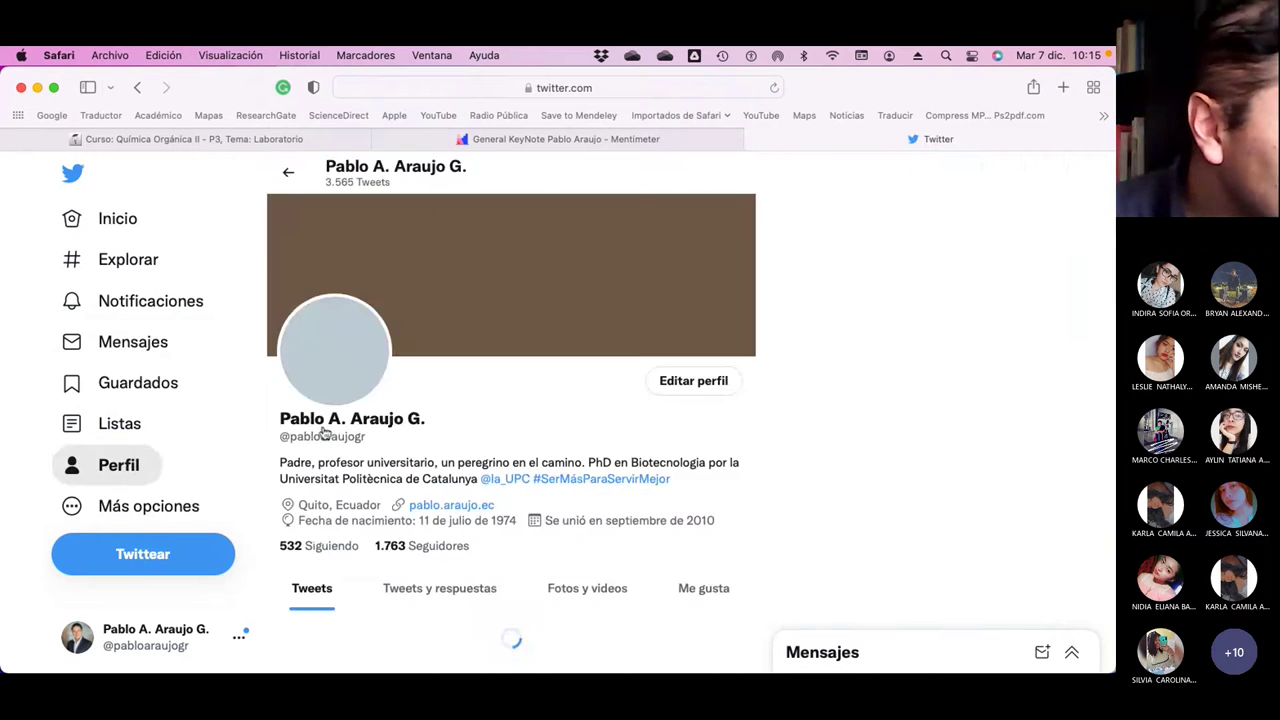
{"action": "scroll", "coordinate": [519, 417], "scroll_direction": "down", "scroll_amount": 1}
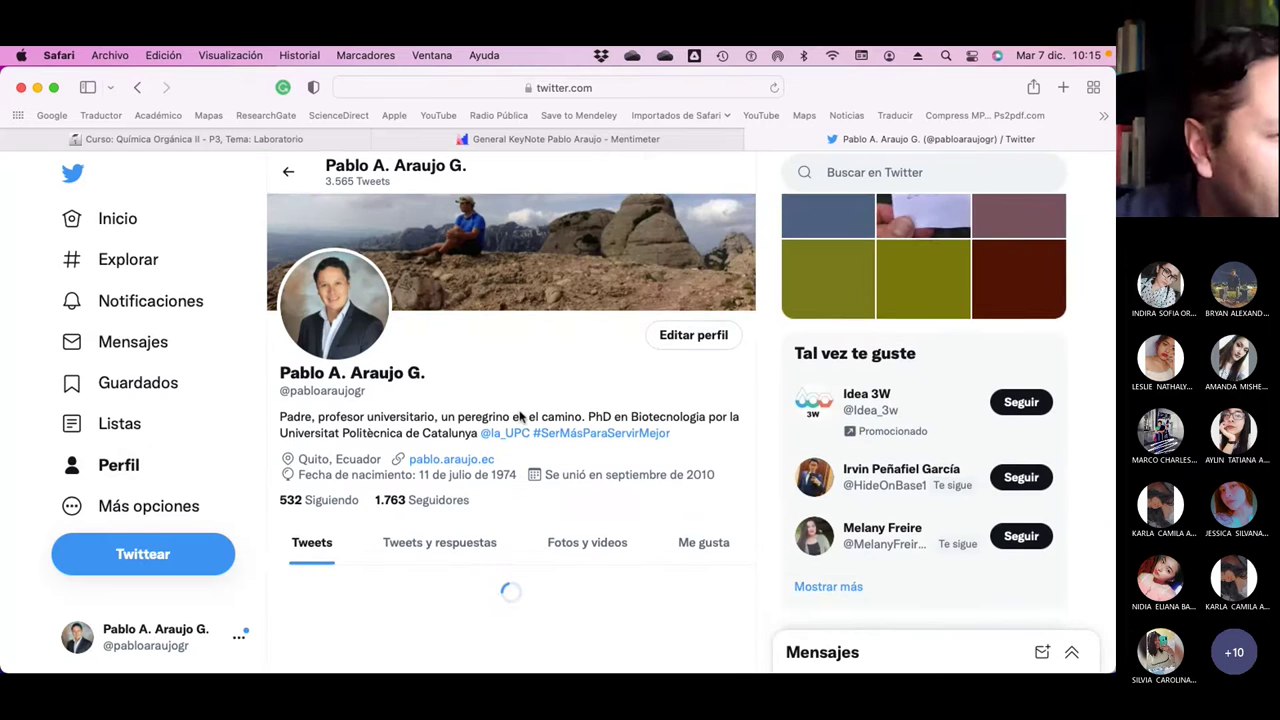
{"action": "scroll", "coordinate": [519, 417], "scroll_direction": "down", "scroll_amount": 8}
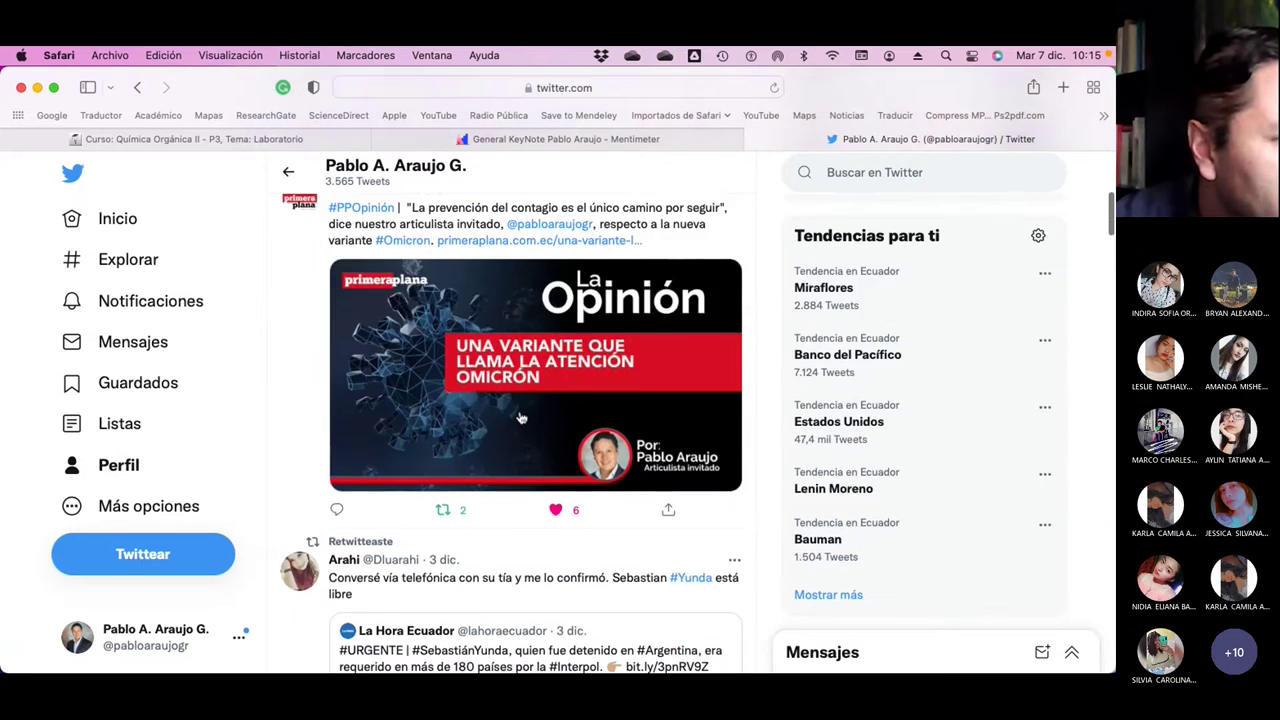
{"action": "scroll", "coordinate": [519, 417], "scroll_direction": "down", "scroll_amount": 12}
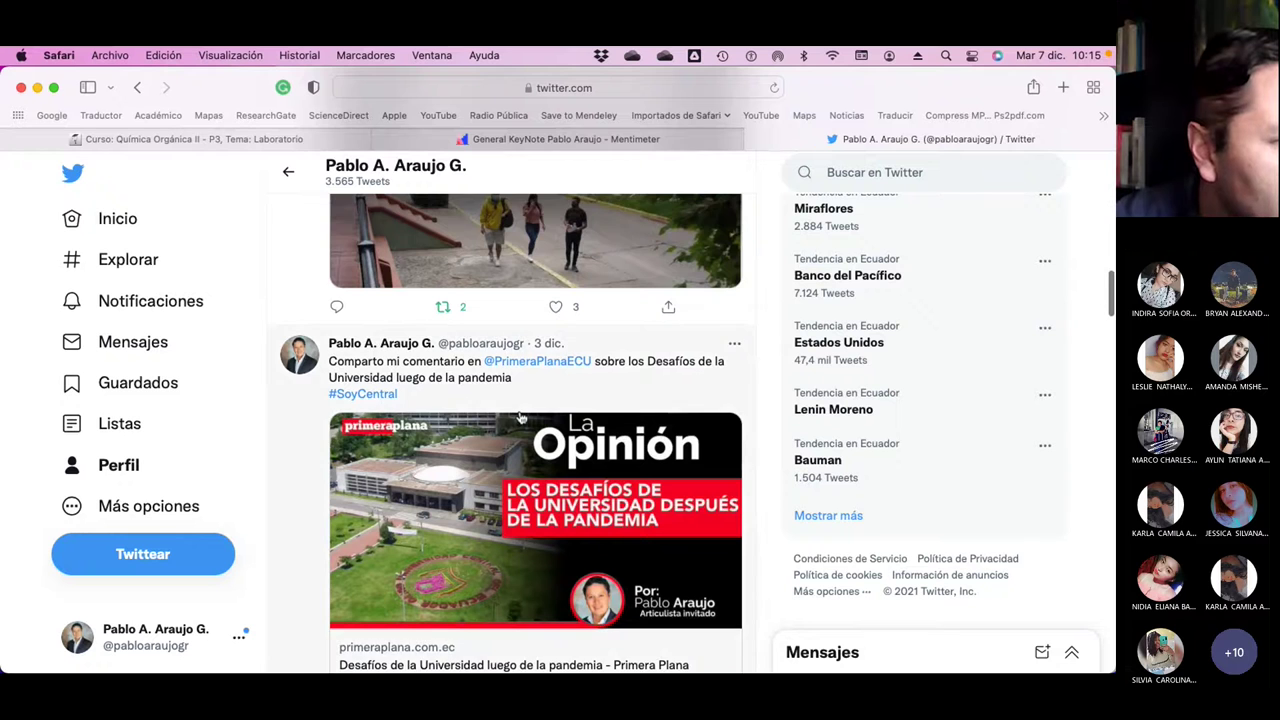
{"action": "scroll", "coordinate": [519, 417], "scroll_direction": "down", "scroll_amount": 3}
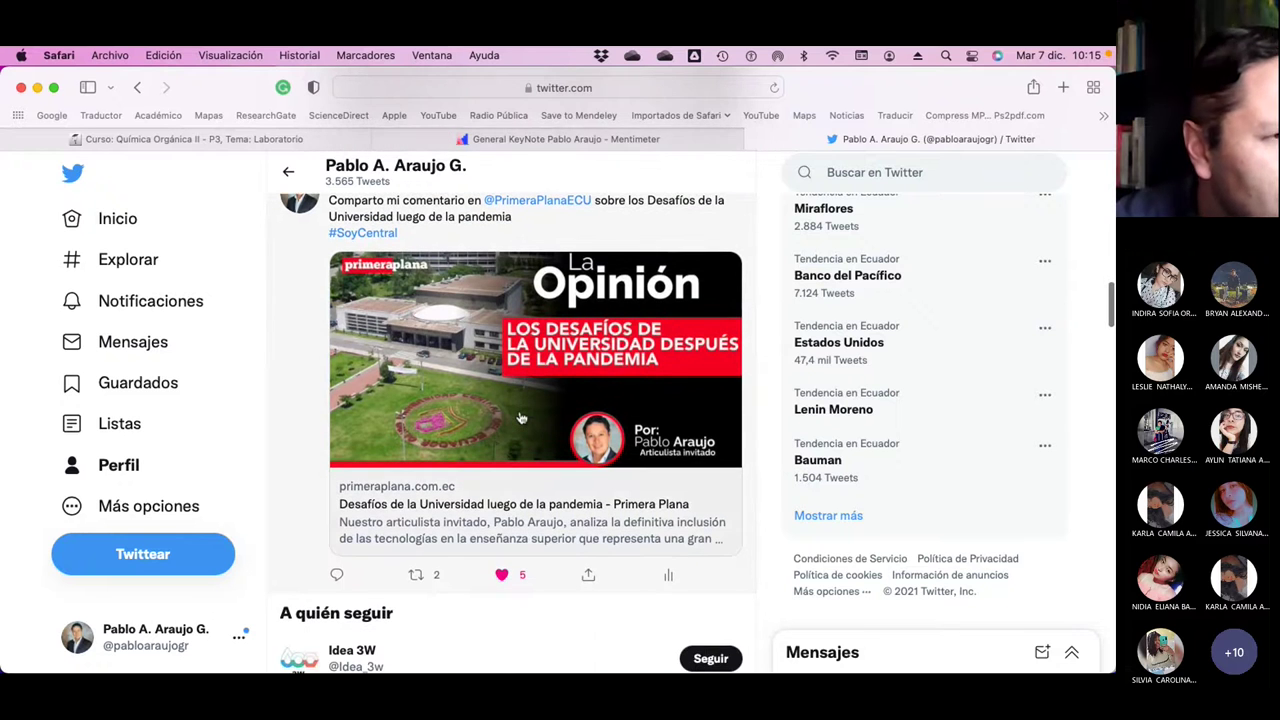
{"action": "scroll", "coordinate": [519, 417], "scroll_direction": "up", "scroll_amount": 2}
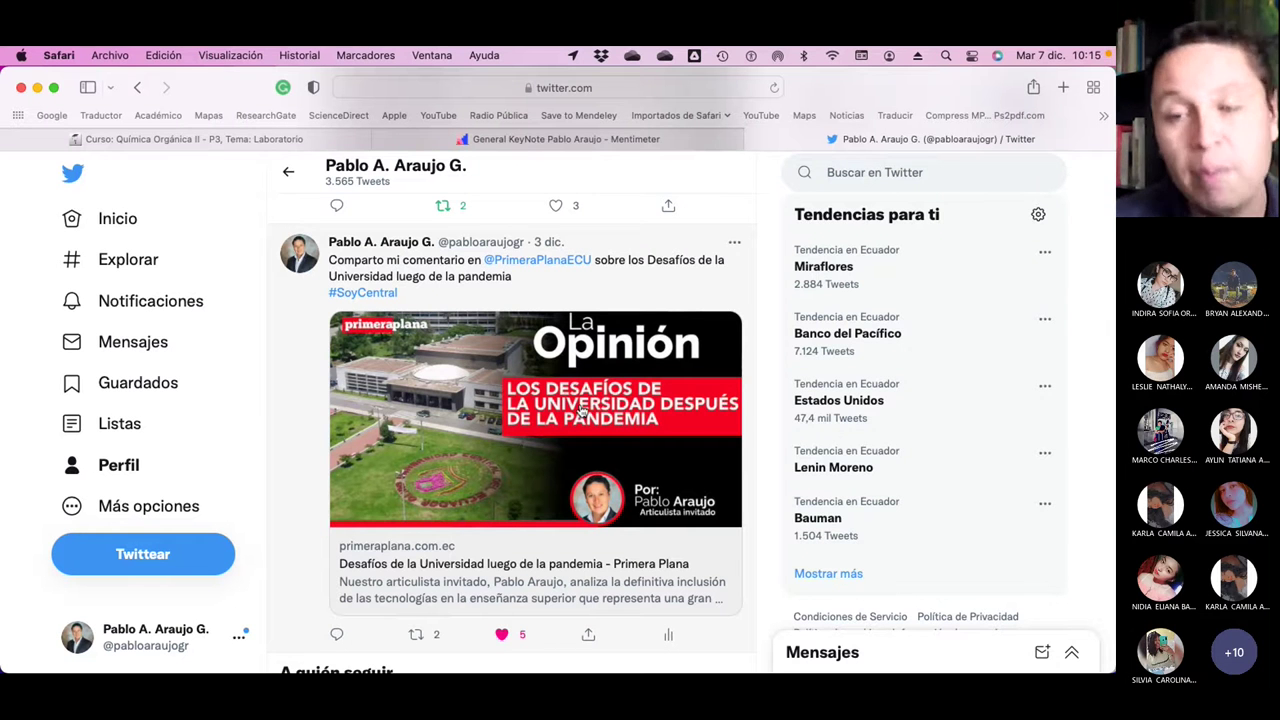
{"action": "scroll", "coordinate": [583, 410], "scroll_direction": "down", "scroll_amount": 1}
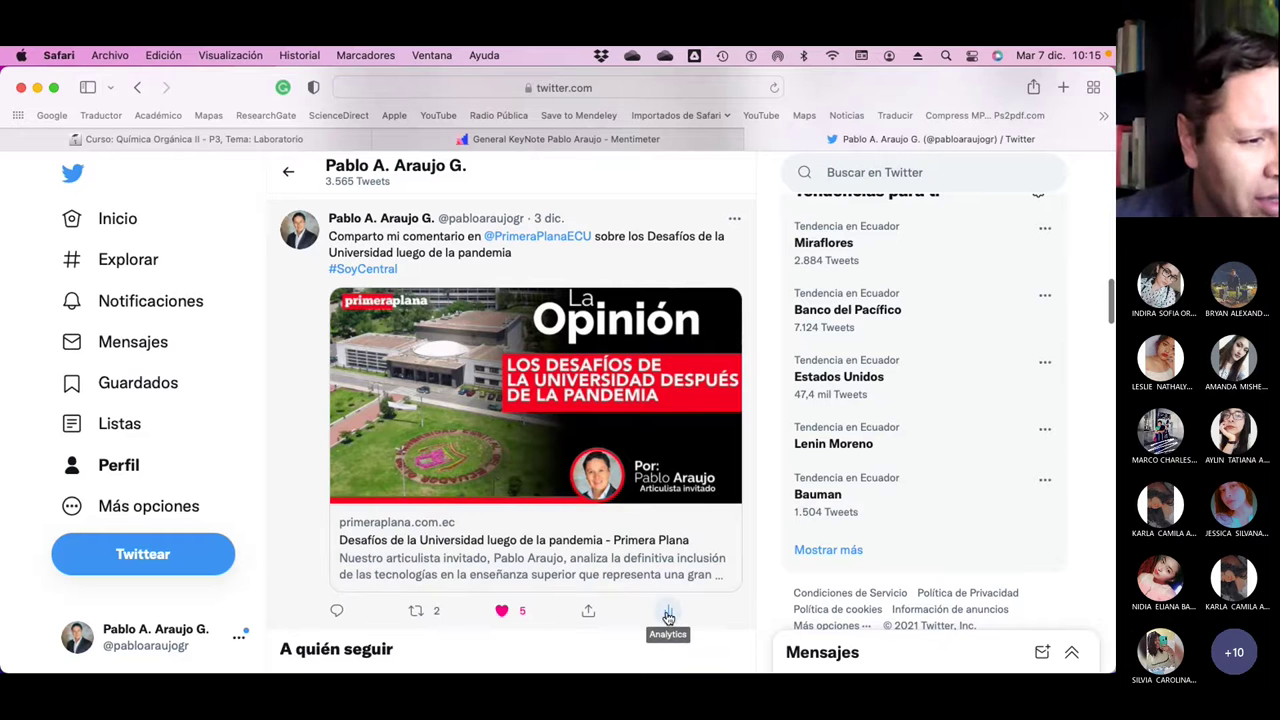
Open that post's analytics and examine its impressions, new followers, profile visits and link clicks at normal size
{"action": "scroll", "coordinate": [668, 617], "scroll_direction": "up", "scroll_amount": 5}
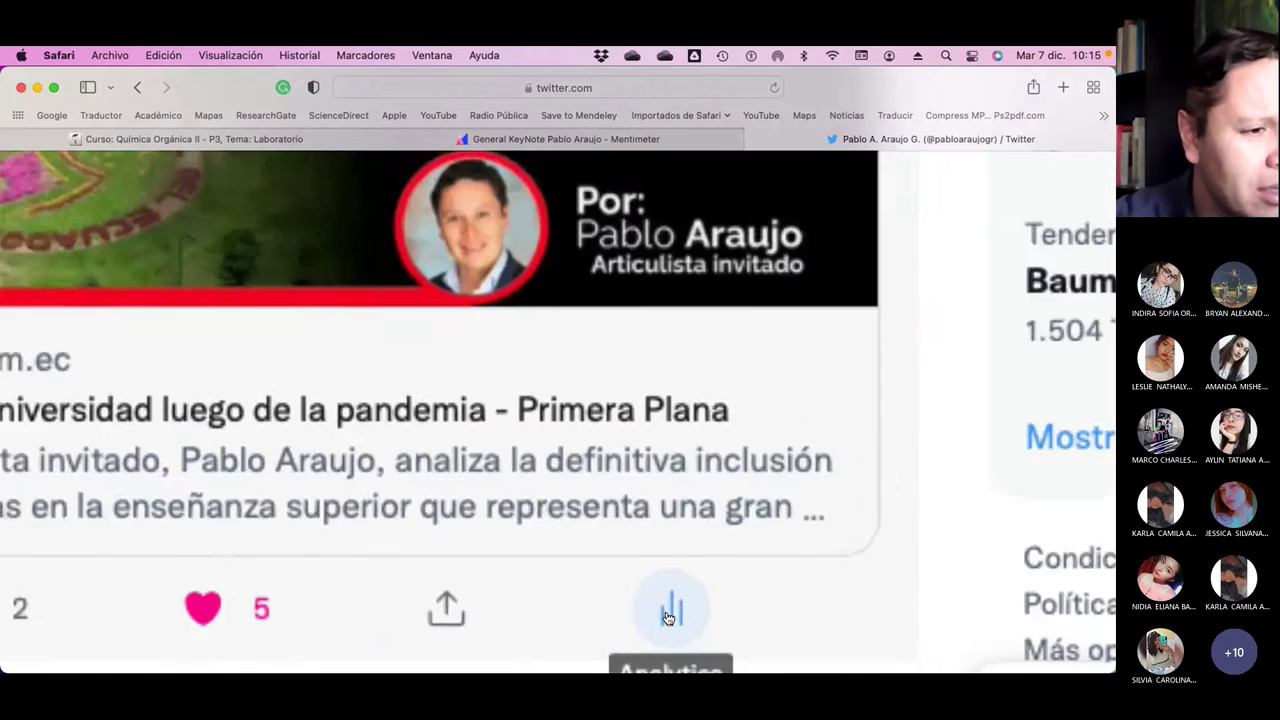
{"action": "scroll", "coordinate": [668, 617], "scroll_direction": "left", "scroll_amount": 4}
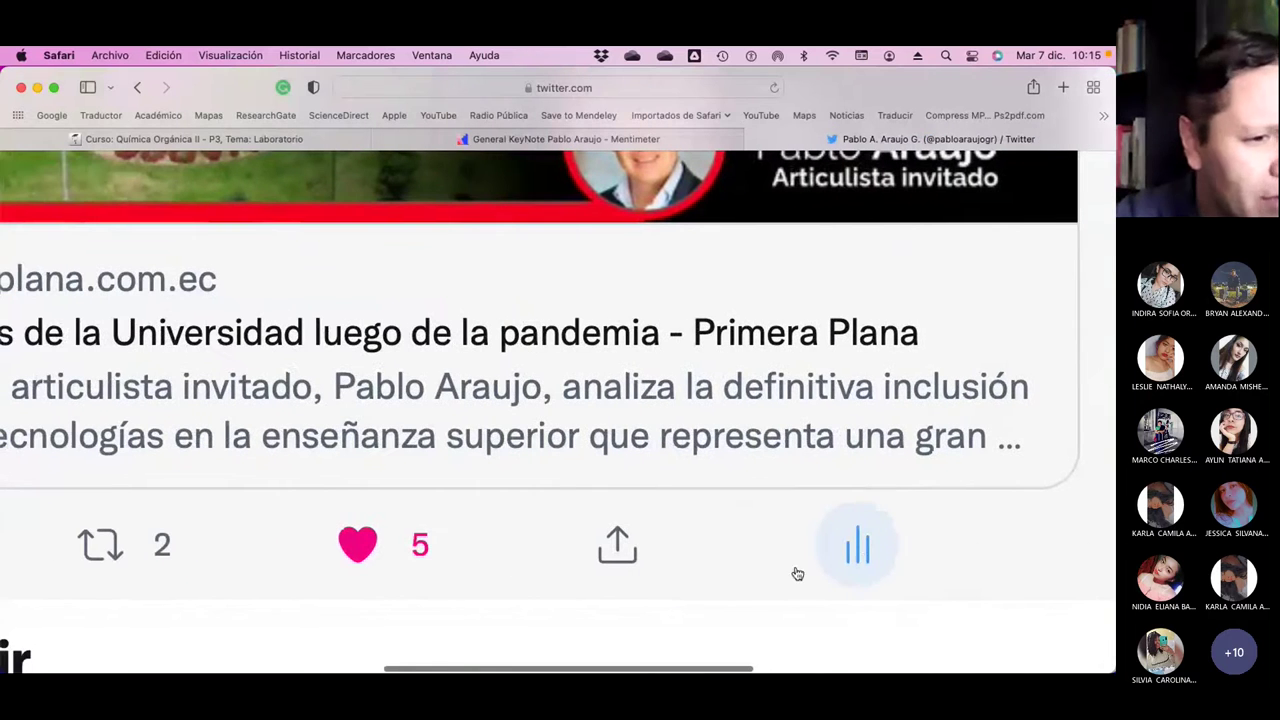
{"action": "left_click", "coordinate": [862, 550]}
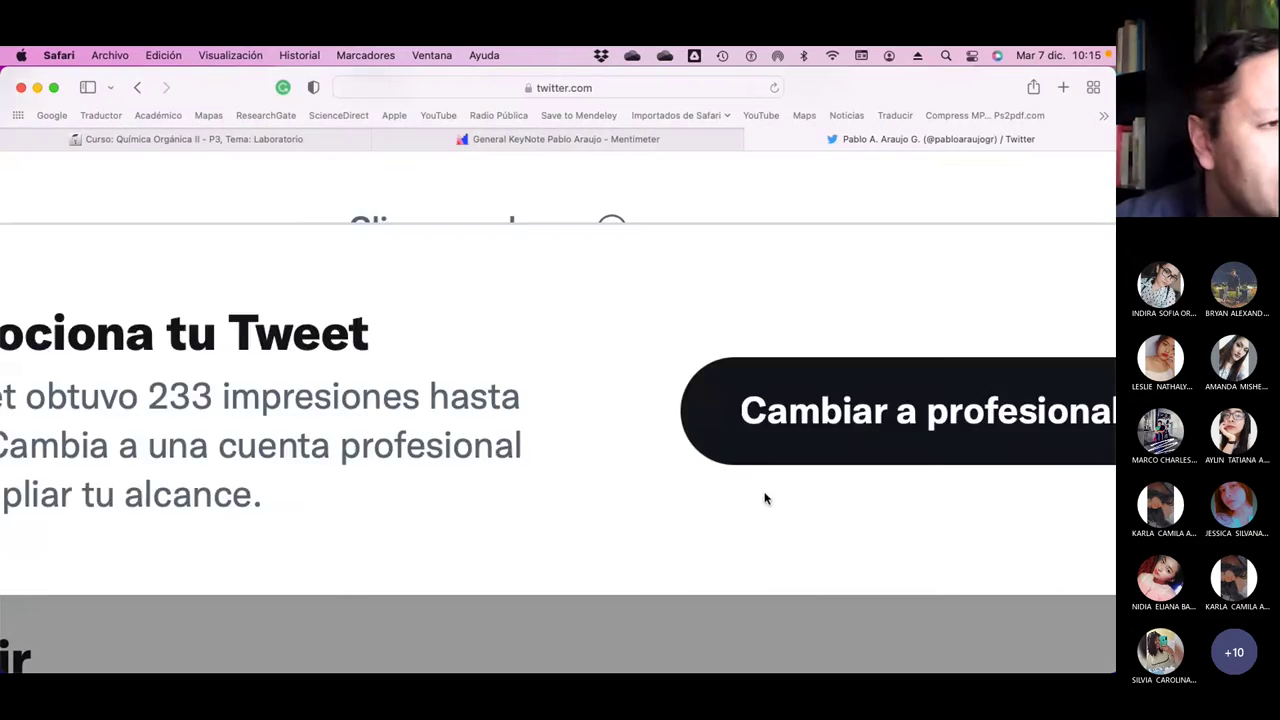
{"action": "scroll", "coordinate": [547, 388], "scroll_direction": "down", "scroll_amount": 3}
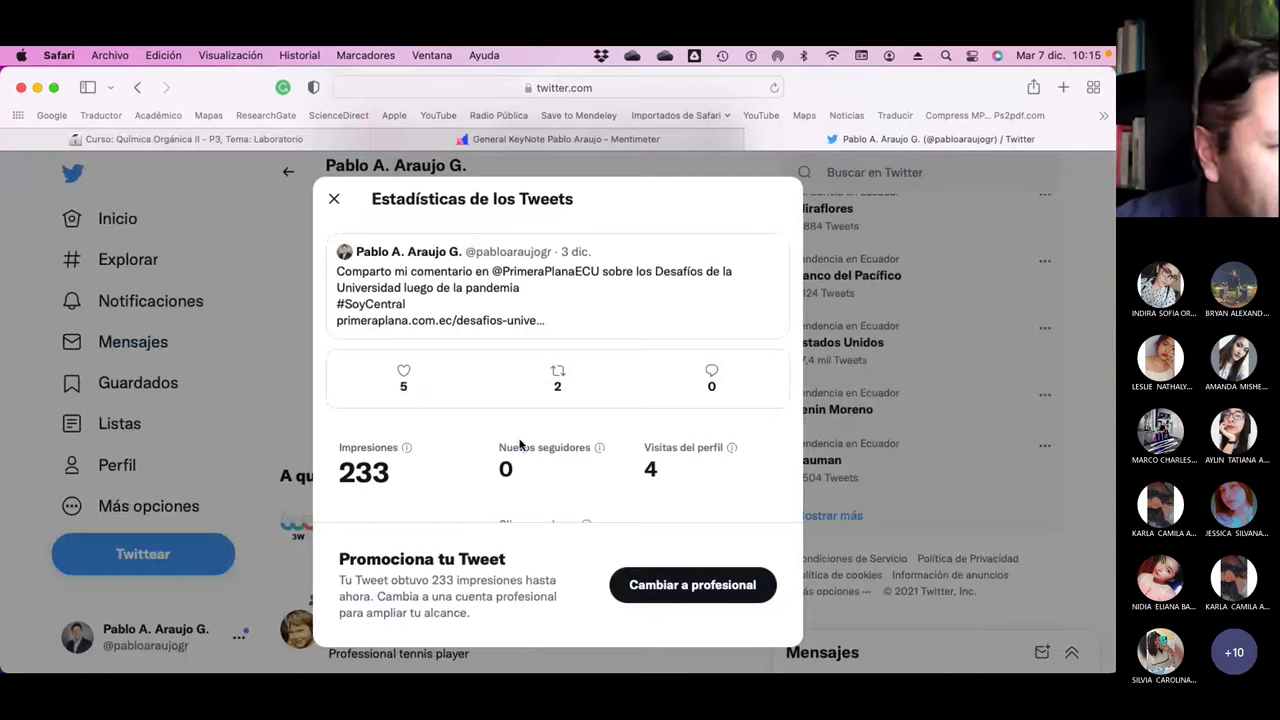
{"action": "scroll", "coordinate": [537, 443], "scroll_direction": "down", "scroll_amount": 2}
{"action": "scroll", "coordinate": [536, 443], "scroll_direction": "up", "scroll_amount": 2}
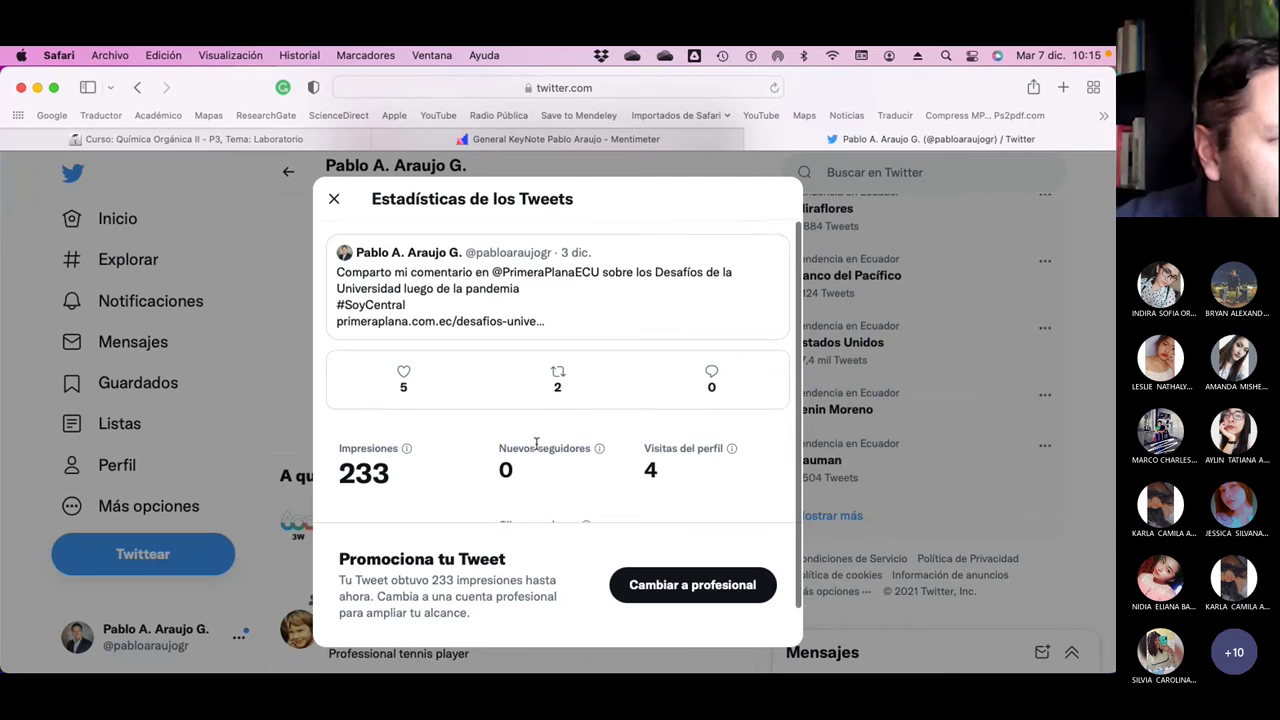
{"action": "scroll", "coordinate": [536, 443], "scroll_direction": "down", "scroll_amount": 1}
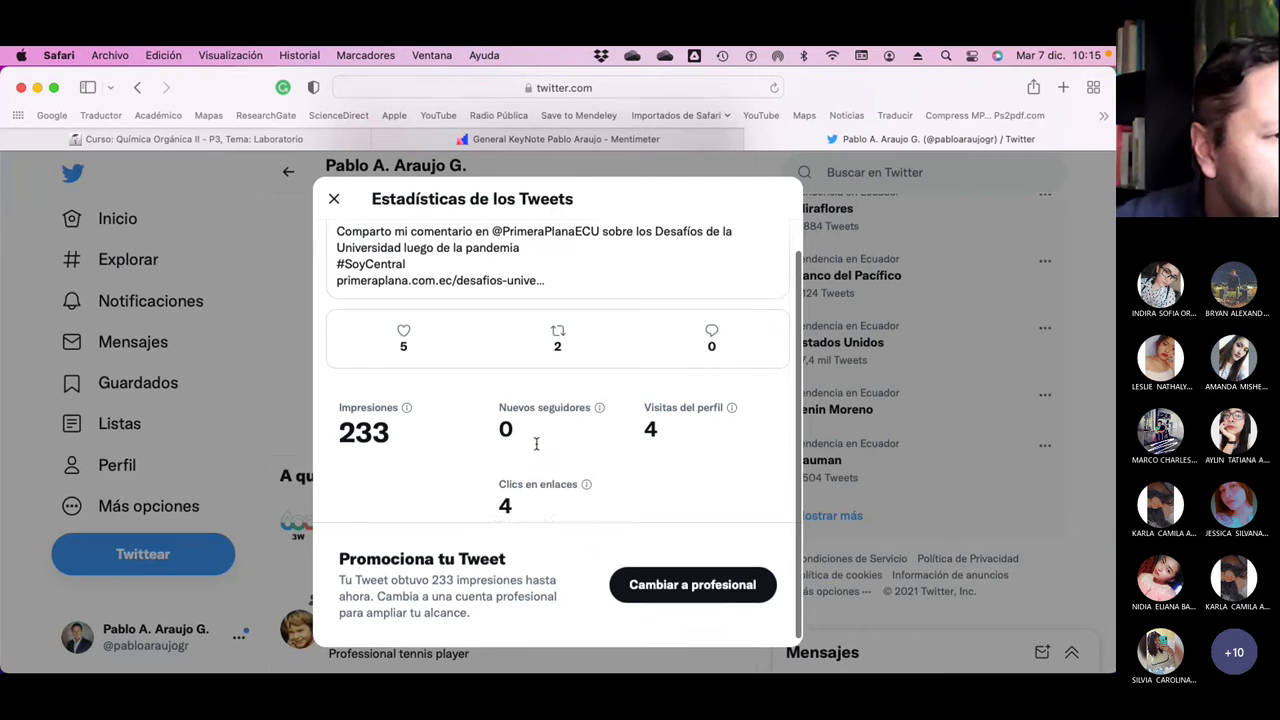